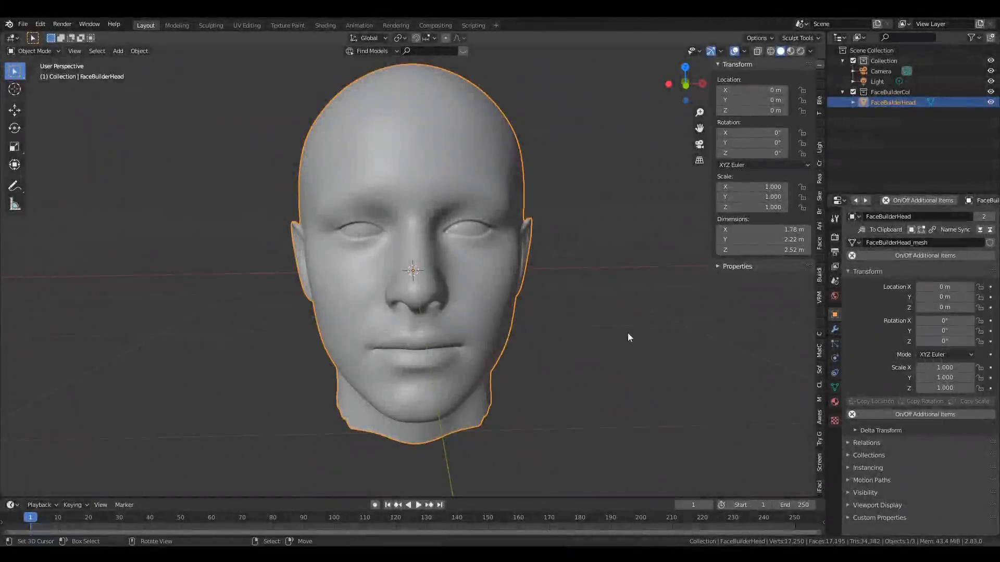
Step: Delete the existing FaceBuilder head from the scene
{"action": "left_click", "coordinate": [598, 334]}
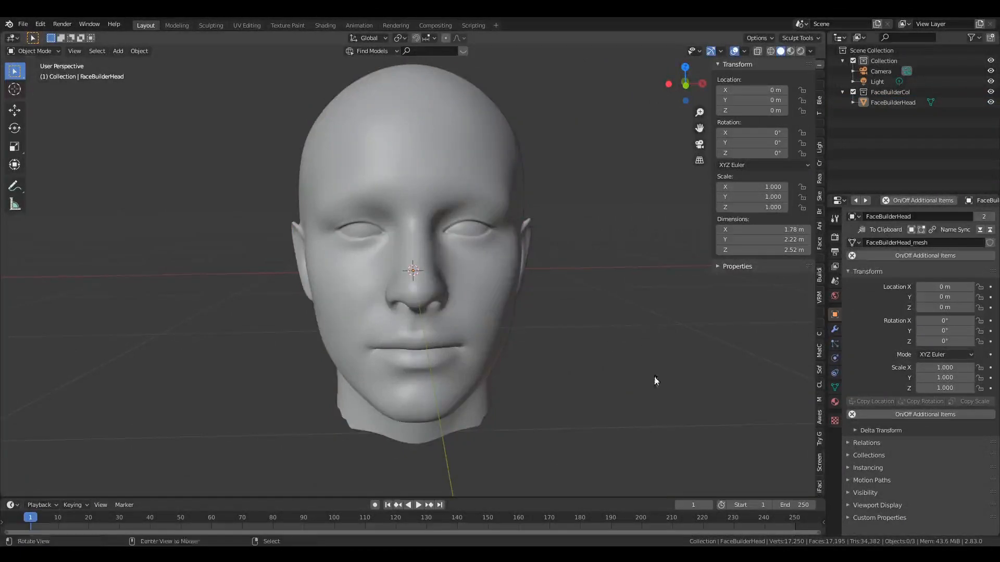
{"action": "mouse_move", "coordinate": [655, 381]}
{"action": "middle_mouse_down"}
{"action": "mouse_move", "coordinate": [562, 401]}
{"action": "mouse_move", "coordinate": [524, 464]}
{"action": "mouse_move", "coordinate": [772, 414]}
{"action": "mouse_move", "coordinate": [646, 396]}
{"action": "middle_mouse_up"}
{"action": "left_click", "coordinate": [474, 234]}
{"action": "scroll", "coordinate": [523, 257], "scroll_direction": "down", "scroll_amount": 3}
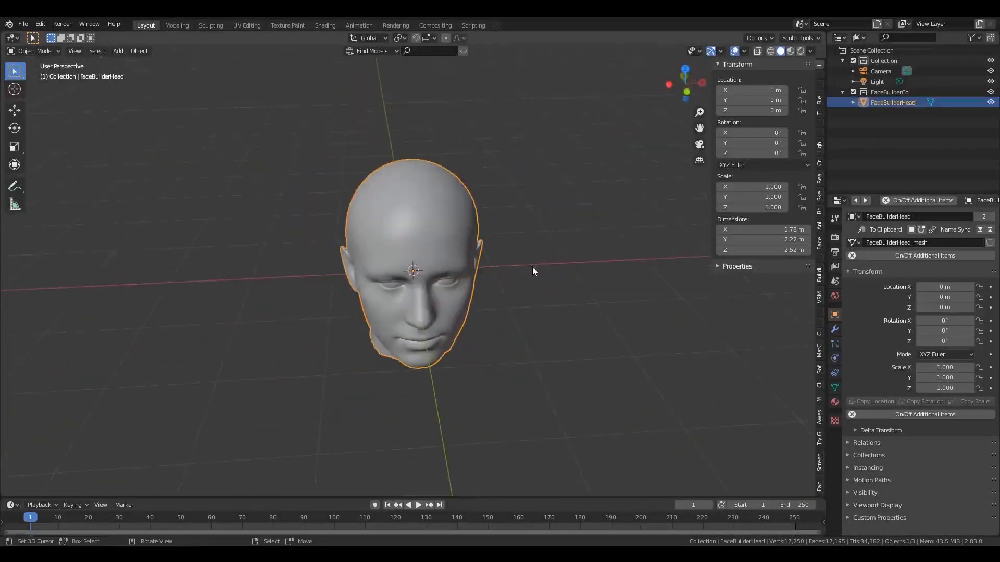
{"action": "key", "text": "Delete"}
{"action": "middle_click_drag", "start_coordinate": [517, 274], "coordinate": [513, 260]}
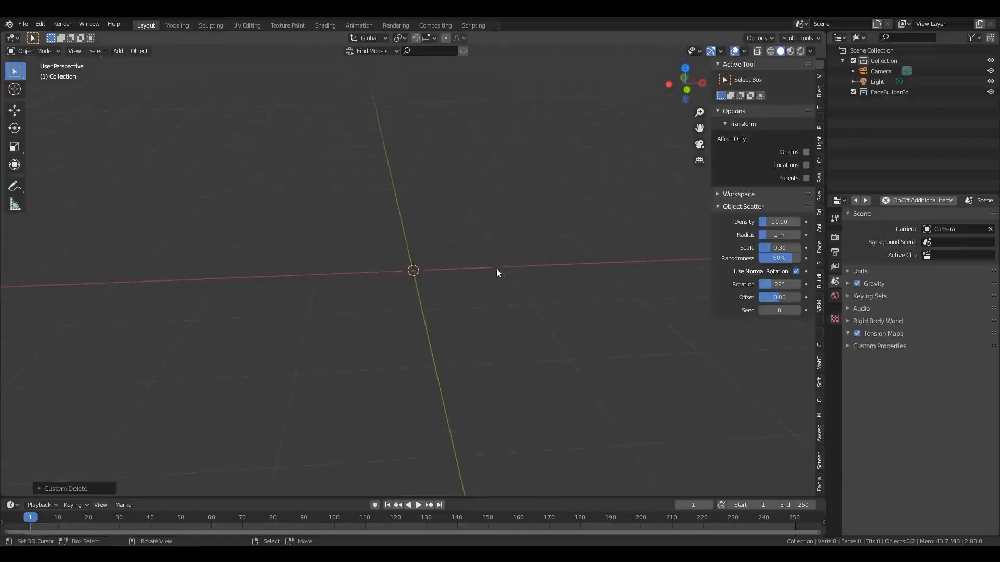
Step: Add a new FaceBuilder Head mesh to the scene at the world origin
{"action": "key", "text": "shift+a"}
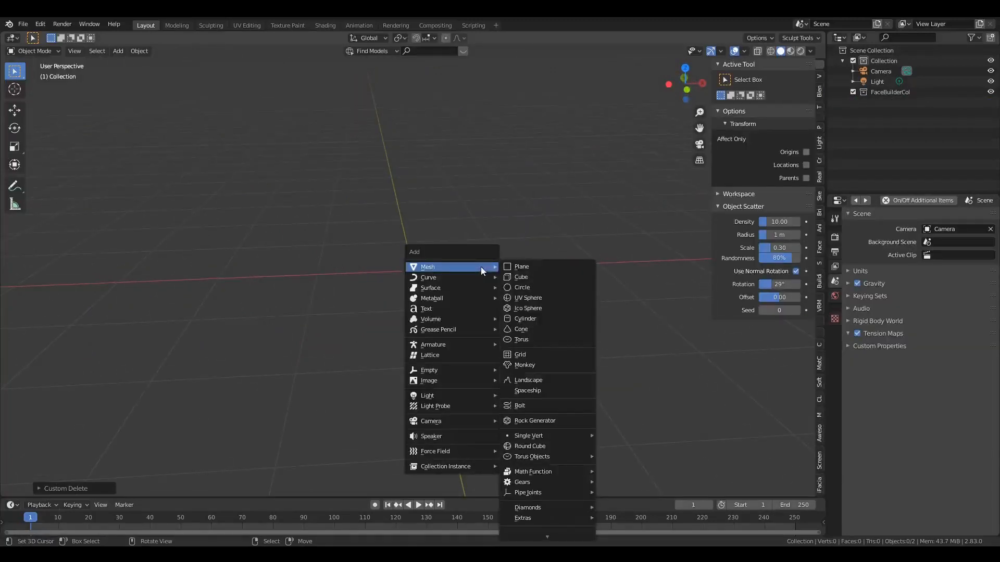
{"action": "mouse_move", "coordinate": [446, 266]}
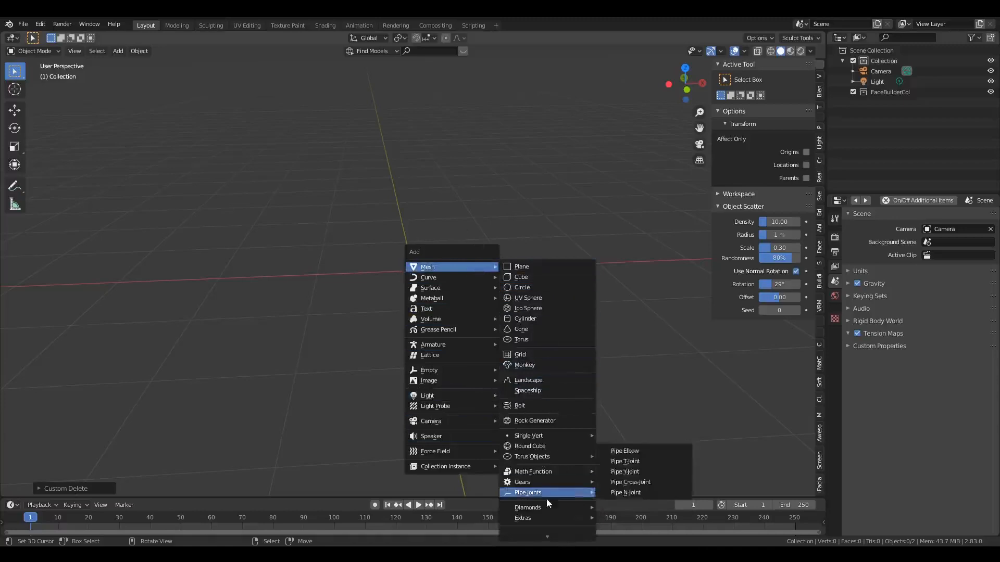
{"action": "mouse_move", "coordinate": [547, 518]}
{"action": "mouse_move", "coordinate": [549, 538]}
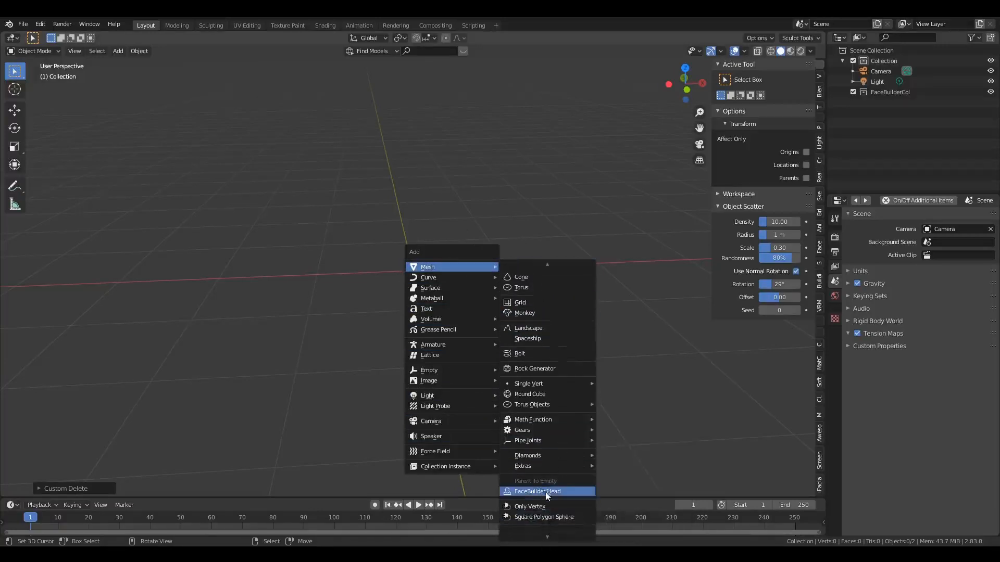
{"action": "left_click", "coordinate": [547, 492]}
{"action": "middle_click_drag", "start_coordinate": [545, 491], "coordinate": [478, 320]}
{"action": "scroll", "coordinate": [561, 333], "scroll_direction": "up", "scroll_amount": 3}
{"action": "scroll", "coordinate": [519, 329], "scroll_direction": "down", "scroll_amount": 3}
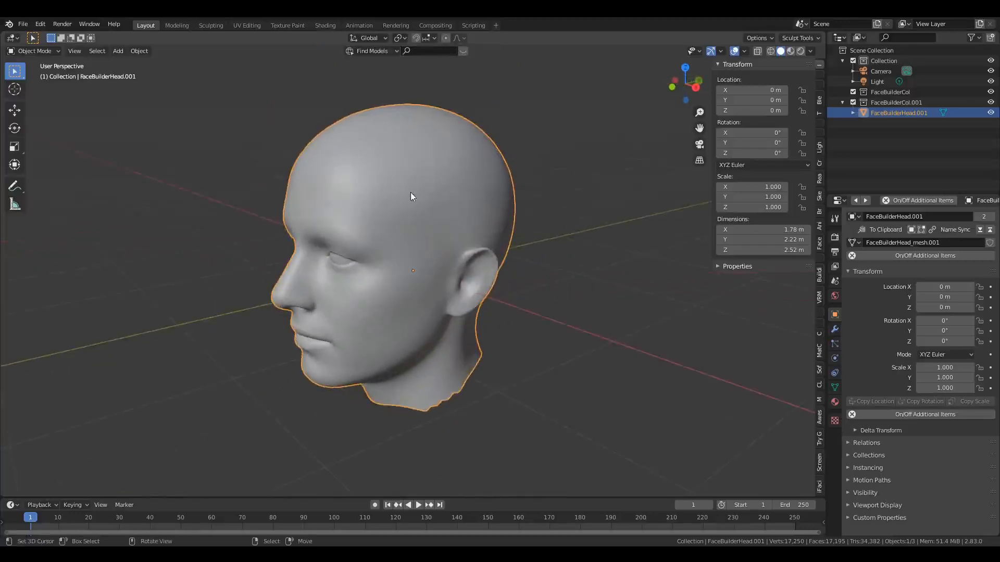
{"action": "middle_click_drag", "start_coordinate": [412, 196], "coordinate": [479, 170]}
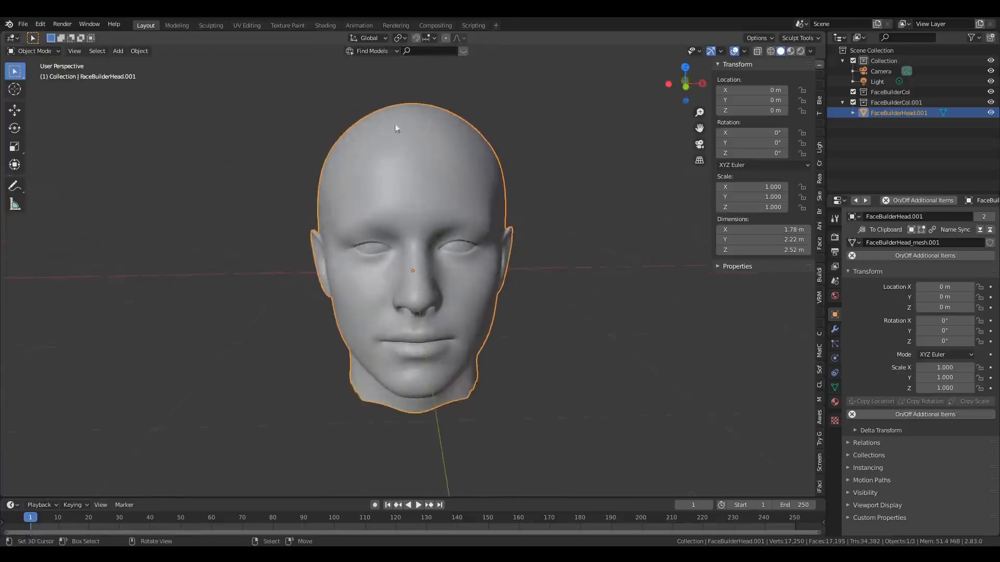
{"action": "mouse_move", "coordinate": [350, 186]}
{"action": "middle_mouse_down"}
{"action": "mouse_move", "coordinate": [480, 170]}
{"action": "mouse_move", "coordinate": [326, 192]}
{"action": "mouse_move", "coordinate": [356, 179]}
{"action": "middle_mouse_up"}
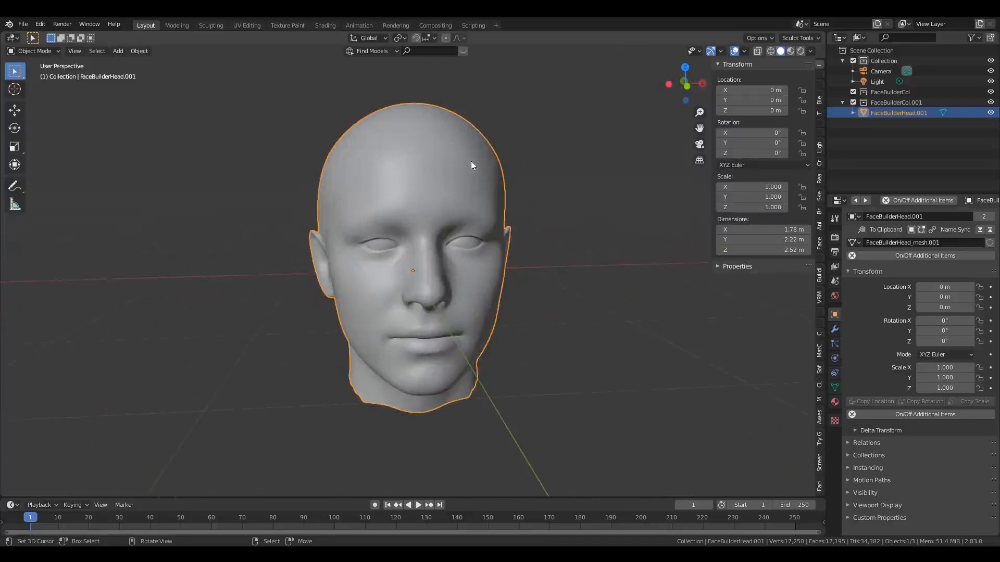
Step: Enter Edit Mode on the new head and deselect all its vertices
{"action": "key", "text": "Tab"}
{"action": "middle_click_drag", "start_coordinate": [471, 160], "coordinate": [468, 164]}
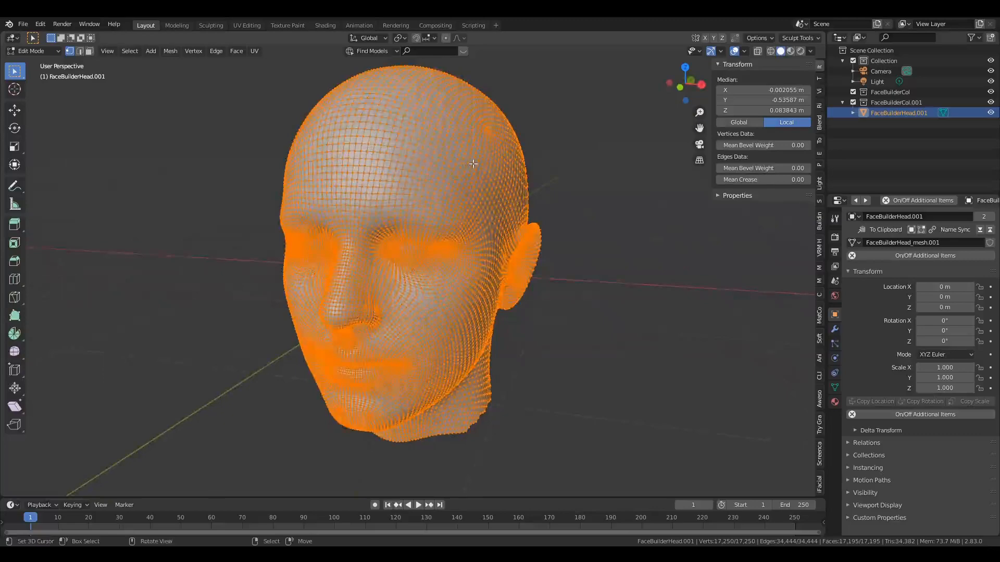
{"action": "scroll", "coordinate": [480, 161], "scroll_direction": "up", "scroll_amount": 3}
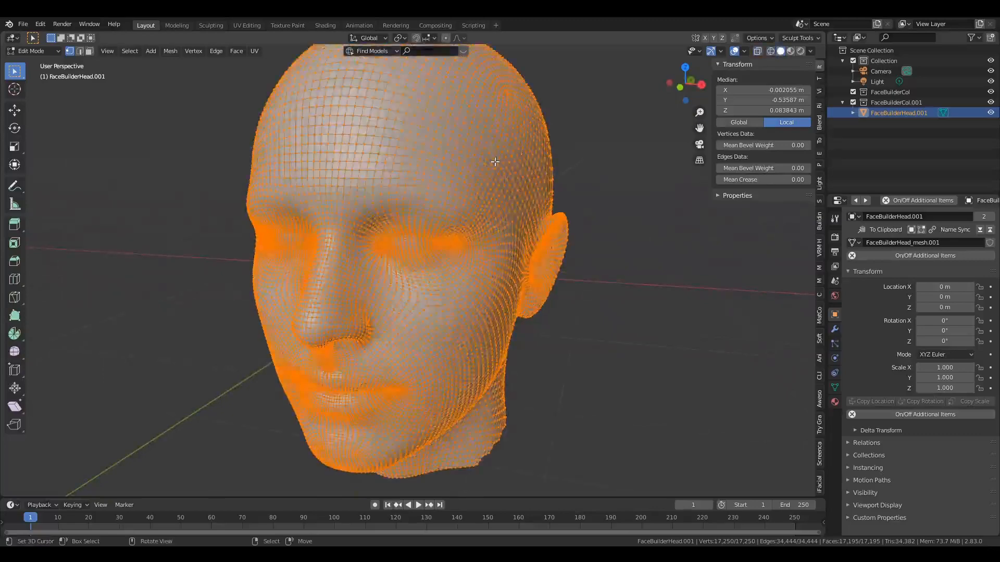
{"action": "key", "text": "alt+a"}
{"action": "scroll", "coordinate": [523, 168], "scroll_direction": "down", "scroll_amount": 5}
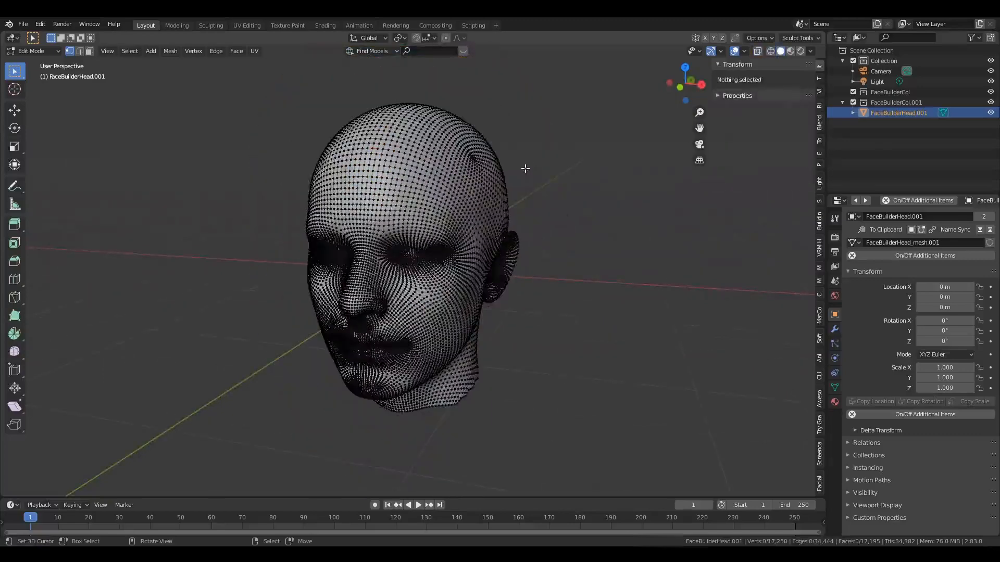
Step: Circle-select the scalp vertices from the forehead hairline over the crown to the nape, in right side view with see-through wireframe display
{"action": "key", "text": "KP_3"}
{"action": "scroll", "coordinate": [523, 168], "scroll_direction": "up", "scroll_amount": 2}
{"action": "scroll", "coordinate": [472, 166], "scroll_direction": "up", "scroll_amount": 4}
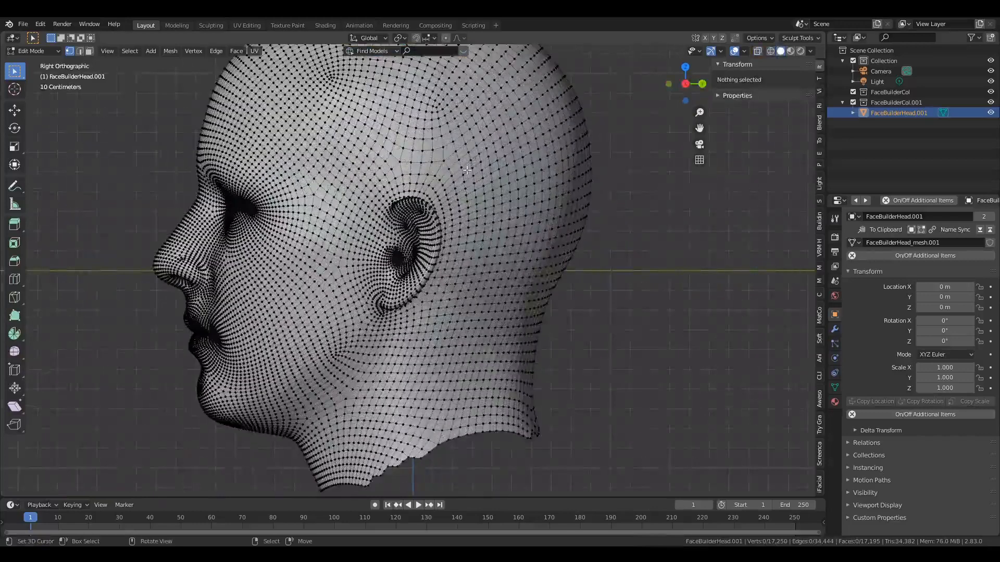
{"action": "key", "text": "alt+z"}
{"action": "scroll", "coordinate": [405, 164], "scroll_direction": "down", "scroll_amount": 2}
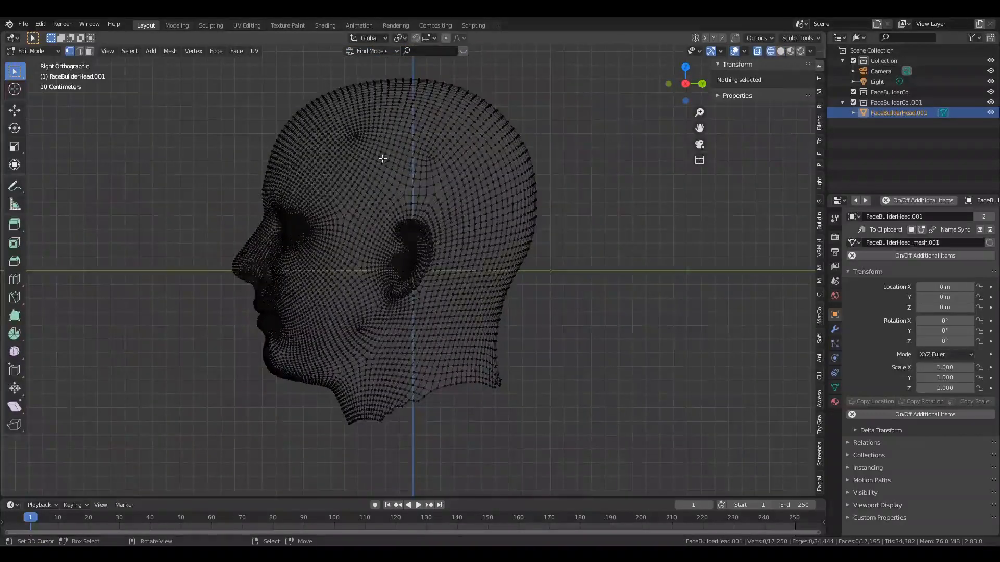
{"action": "key", "text": "c"}
{"action": "scroll", "coordinate": [397, 96], "scroll_direction": "down", "scroll_amount": 15}
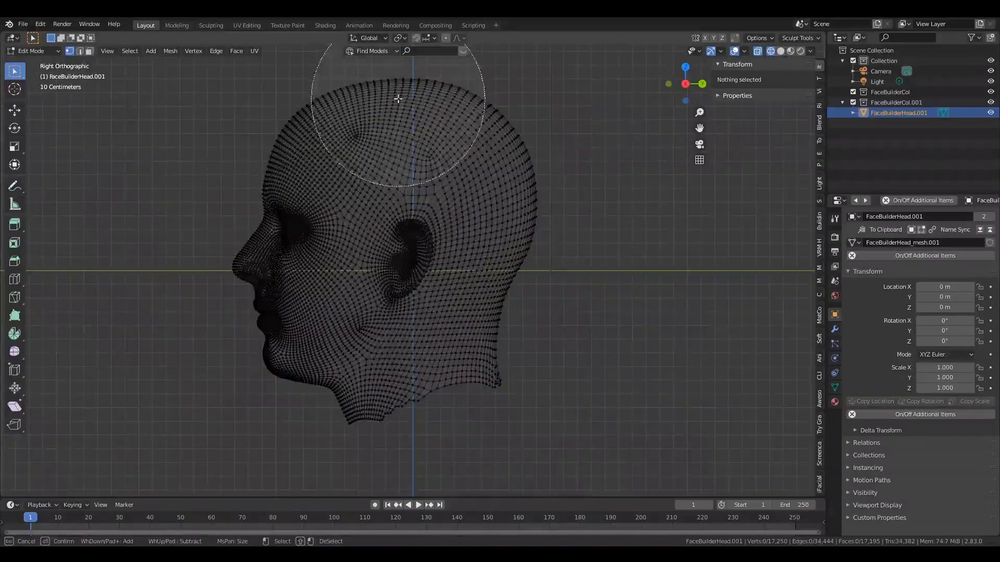
{"action": "left_click", "coordinate": [387, 69]}
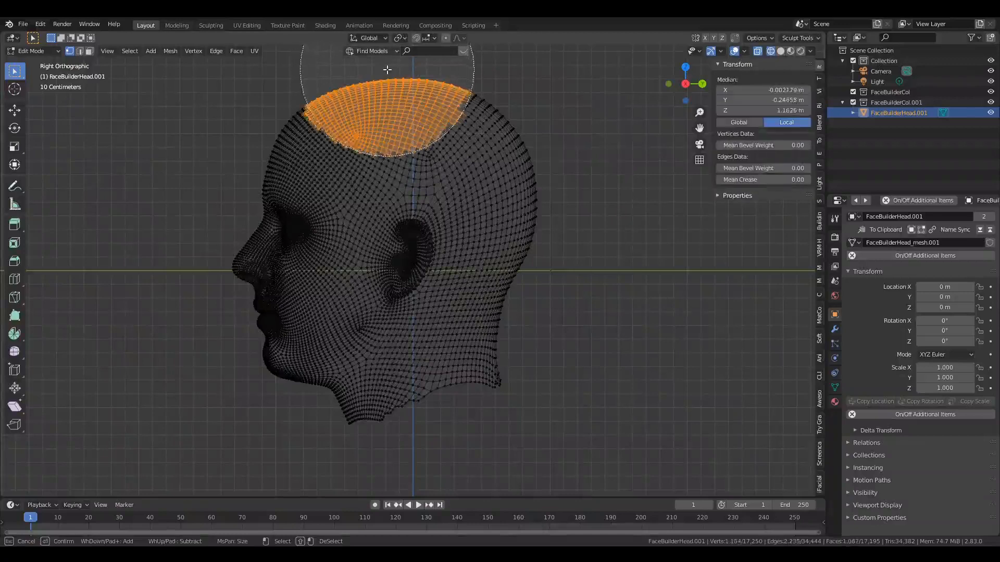
{"action": "mouse_move", "coordinate": [387, 69]}
{"action": "left_mouse_down"}
{"action": "mouse_move", "coordinate": [359, 79]}
{"action": "mouse_move", "coordinate": [416, 92]}
{"action": "mouse_move", "coordinate": [487, 81]}
{"action": "mouse_move", "coordinate": [533, 125]}
{"action": "mouse_move", "coordinate": [538, 253]}
{"action": "mouse_move", "coordinate": [531, 111]}
{"action": "mouse_move", "coordinate": [419, 120]}
{"action": "mouse_move", "coordinate": [372, 158]}
{"action": "mouse_move", "coordinate": [363, 213]}
{"action": "left_mouse_up"}
{"action": "scroll", "coordinate": [385, 146], "scroll_direction": "up", "scroll_amount": 4}
{"action": "scroll", "coordinate": [367, 206], "scroll_direction": "up", "scroll_amount": 3}
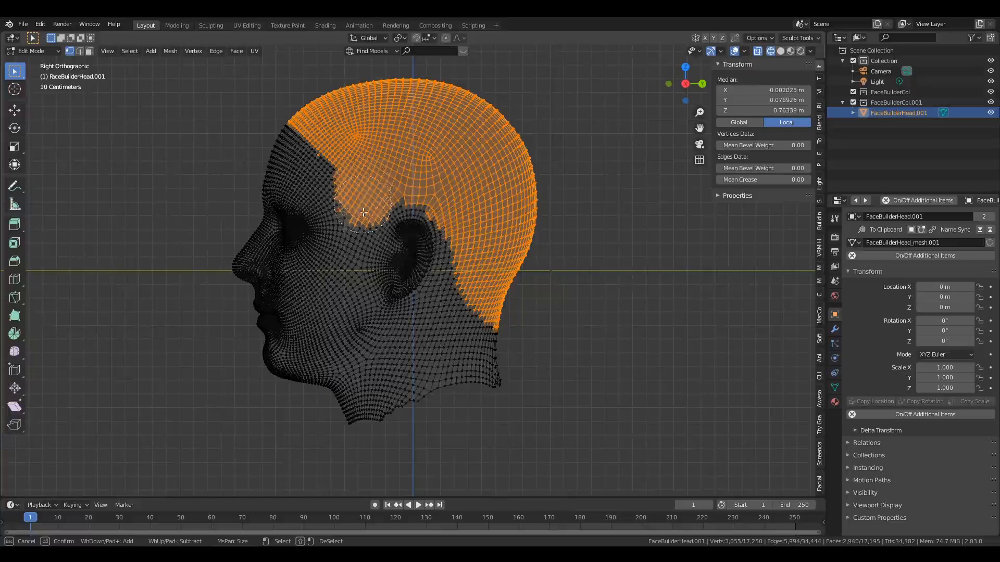
{"action": "right_click", "coordinate": [358, 219]}
Step: Examine the scalp selection from both sides of the head in wireframe and solid display
{"action": "scroll", "coordinate": [315, 256], "scroll_direction": "up", "scroll_amount": 2}
{"action": "scroll", "coordinate": [315, 256], "scroll_direction": "down", "scroll_amount": 3}
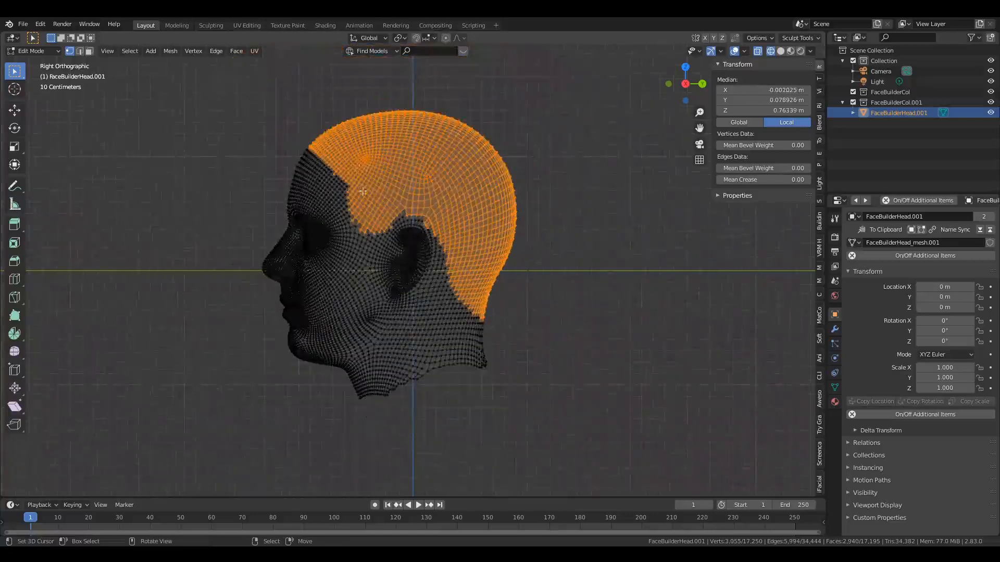
{"action": "scroll", "coordinate": [335, 232], "scroll_direction": "up", "scroll_amount": 4}
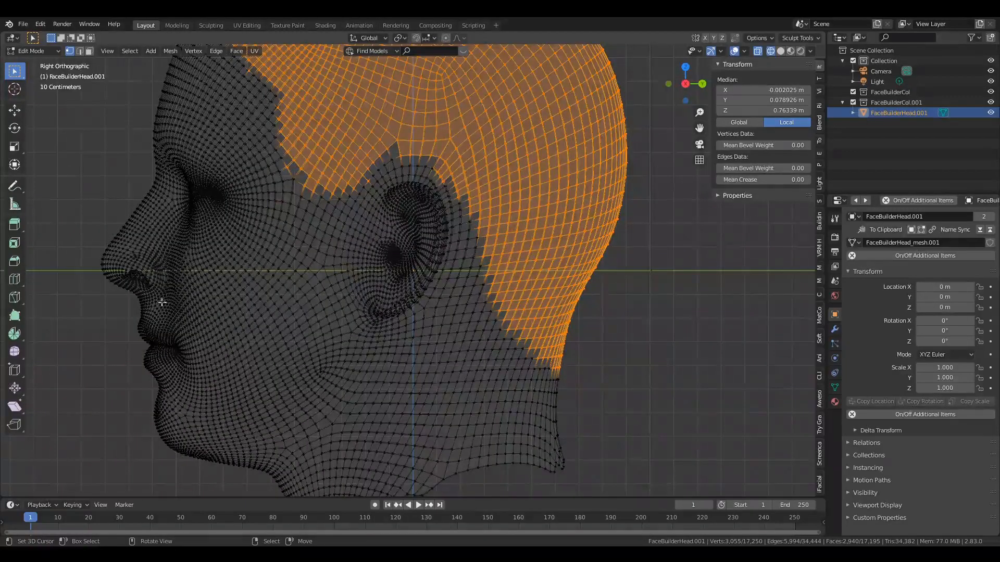
{"action": "middle_click_drag", "start_coordinate": [161, 302], "coordinate": [430, 262]}
{"action": "scroll", "coordinate": [431, 262], "scroll_direction": "down", "scroll_amount": 3}
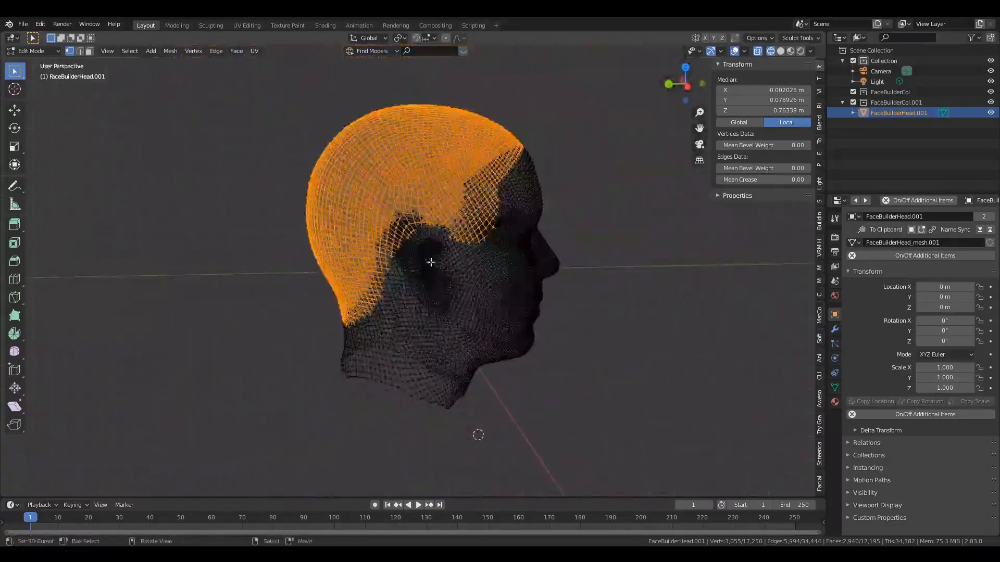
{"action": "key", "text": "shift+z"}
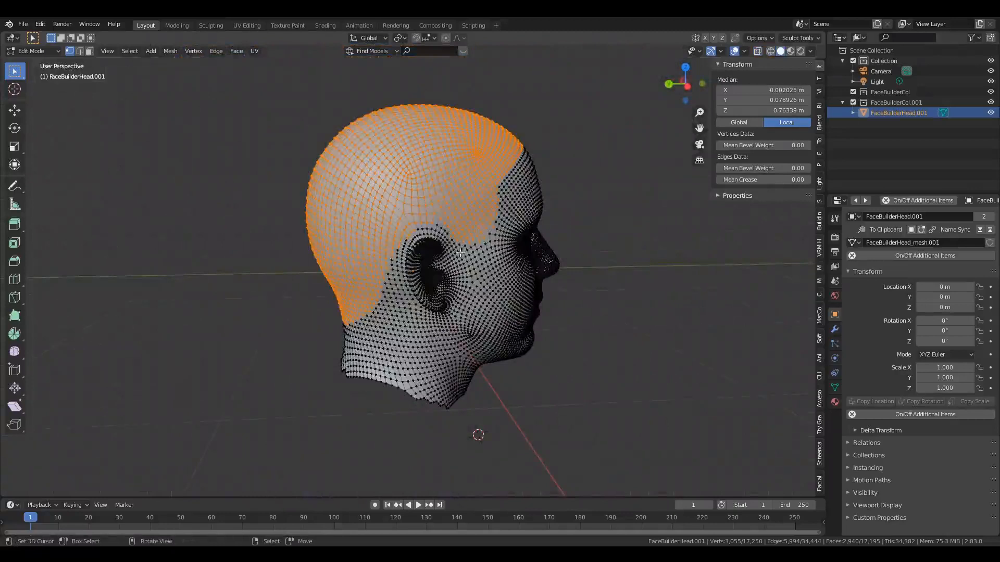
{"action": "key", "text": "shift+z"}
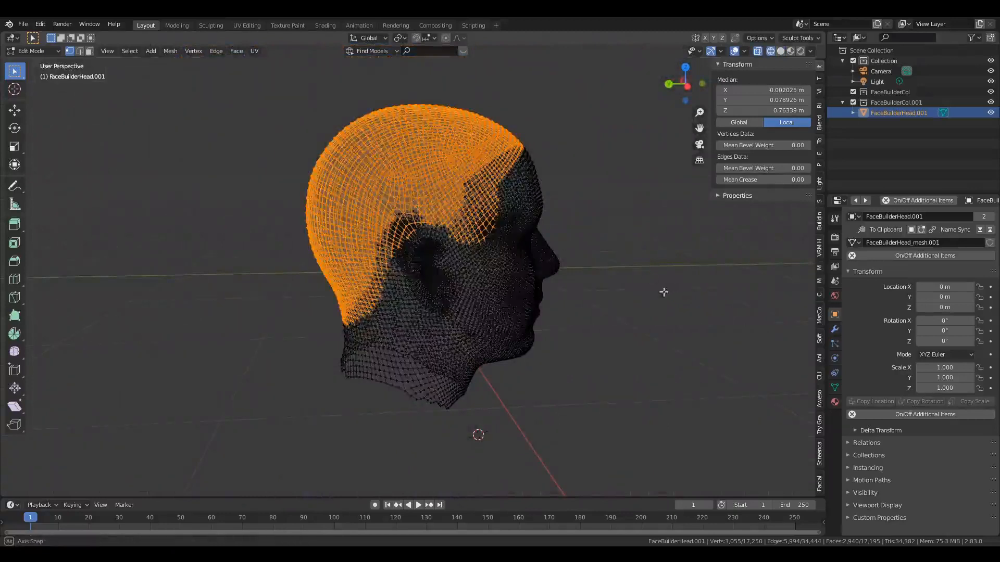
{"action": "mouse_move", "coordinate": [663, 290]}
{"action": "middle_mouse_down"}
{"action": "mouse_move", "coordinate": [625, 292]}
{"action": "mouse_move", "coordinate": [654, 292]}
{"action": "middle_mouse_up"}
{"action": "scroll", "coordinate": [655, 292], "scroll_direction": "up", "scroll_amount": 3}
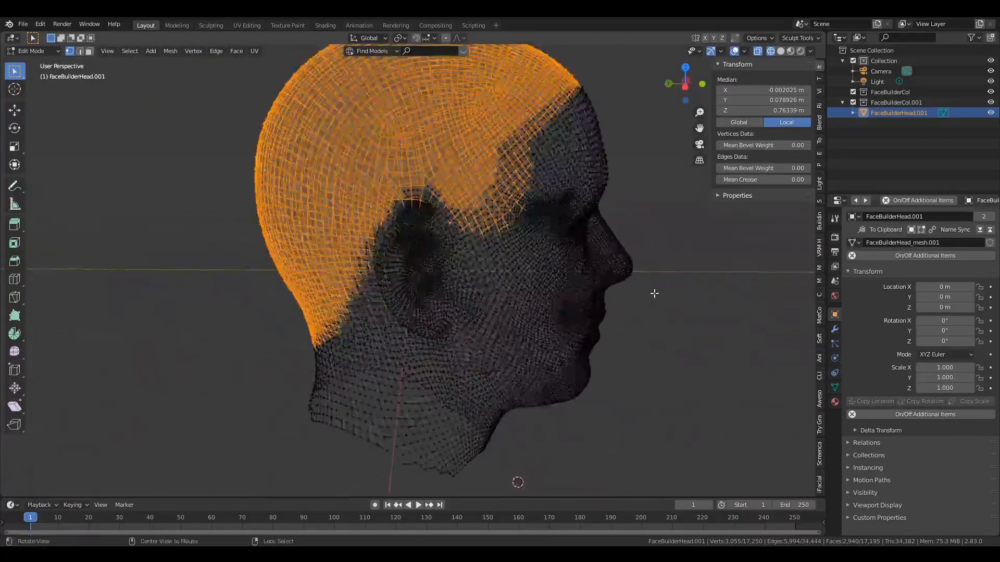
{"action": "key", "text": "shift+z"}
{"action": "scroll", "coordinate": [519, 263], "scroll_direction": "up", "scroll_amount": 5}
{"action": "scroll", "coordinate": [518, 263], "scroll_direction": "down", "scroll_amount": 2}
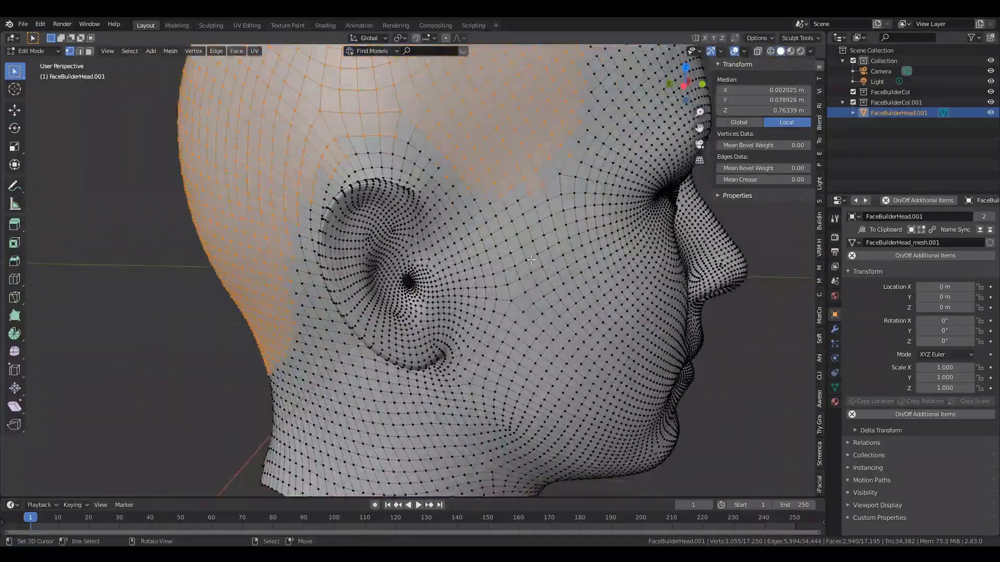
{"action": "key", "text": "KP_3"}
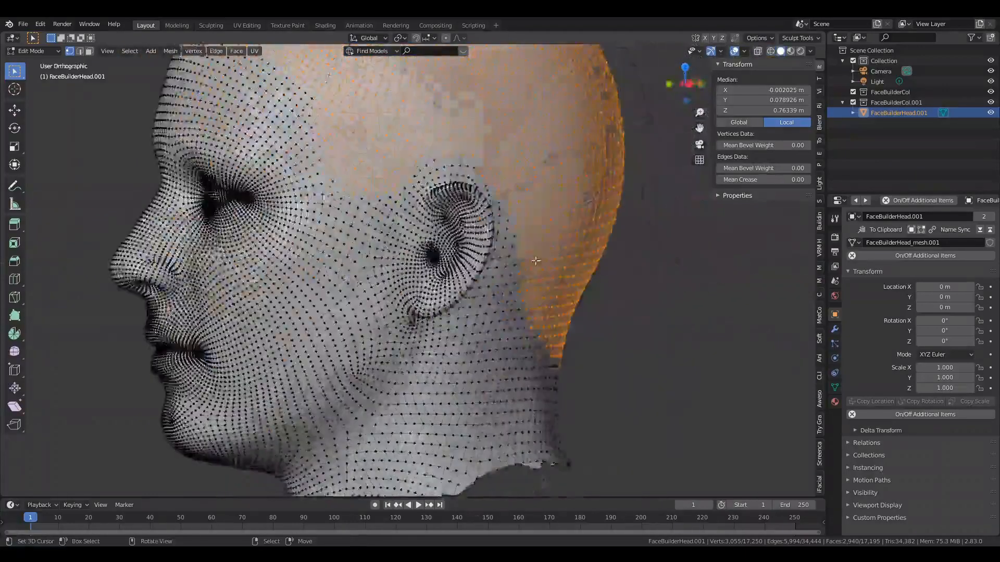
Step: Extend the circle selection in right-side wireframe view to cover the temple, the sideburn and the area just above the ear
{"action": "key", "text": "shift+z"}
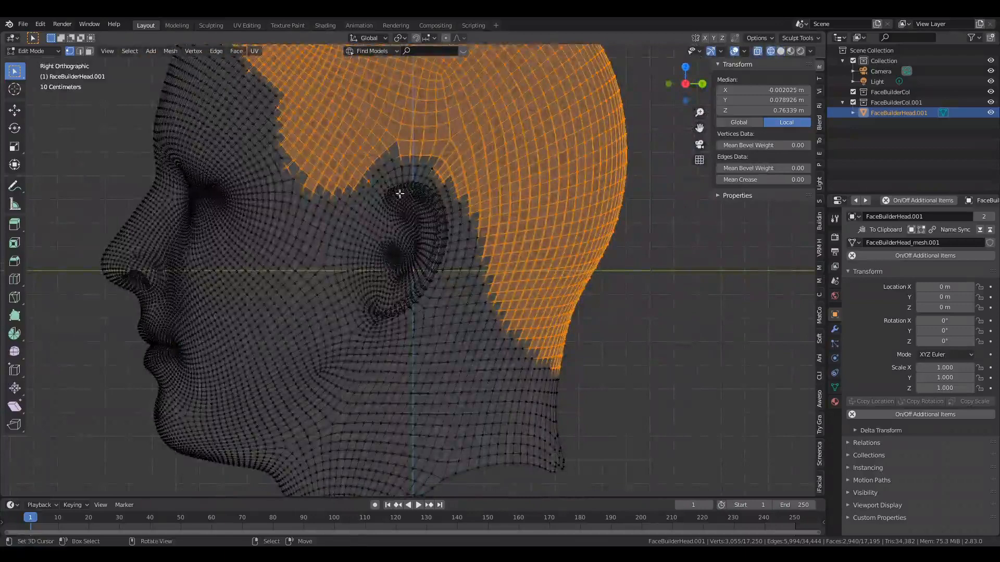
{"action": "key", "text": "c"}
{"action": "mouse_move", "coordinate": [373, 145]}
{"action": "left_mouse_down"}
{"action": "mouse_move", "coordinate": [384, 147]}
{"action": "mouse_move", "coordinate": [318, 229]}
{"action": "mouse_move", "coordinate": [310, 285]}
{"action": "mouse_move", "coordinate": [278, 117]}
{"action": "mouse_move", "coordinate": [304, 185]}
{"action": "mouse_move", "coordinate": [291, 164]}
{"action": "left_mouse_up"}
{"action": "mouse_move", "coordinate": [282, 113]}
{"action": "left_mouse_down"}
{"action": "mouse_move", "coordinate": [277, 74]}
{"action": "mouse_move", "coordinate": [279, 98]}
{"action": "mouse_move", "coordinate": [246, 70]}
{"action": "mouse_move", "coordinate": [269, 97]}
{"action": "mouse_move", "coordinate": [260, 139]}
{"action": "mouse_move", "coordinate": [265, 78]}
{"action": "left_mouse_up"}
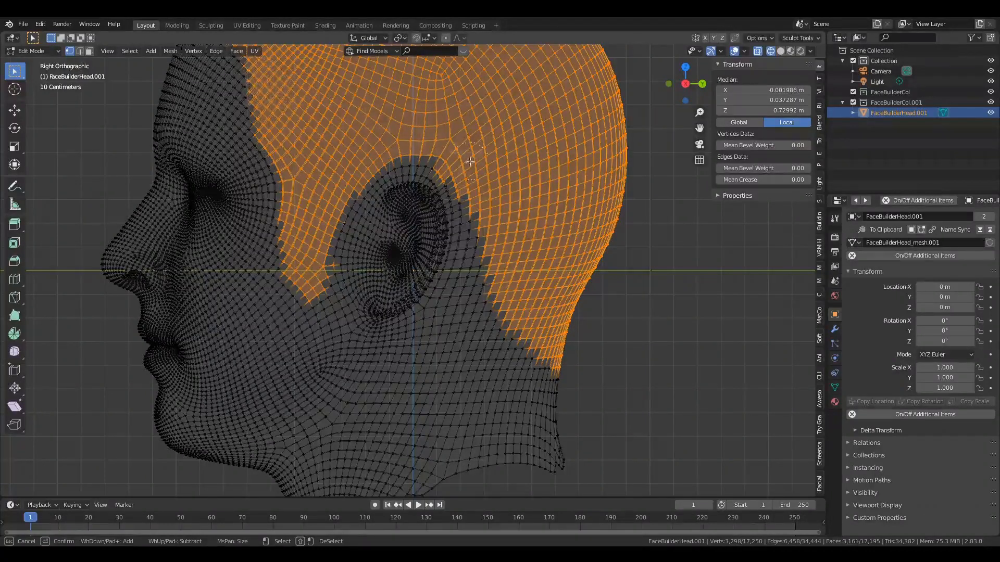
{"action": "mouse_move", "coordinate": [448, 161]}
{"action": "left_mouse_down"}
{"action": "mouse_move", "coordinate": [404, 155]}
{"action": "mouse_move", "coordinate": [365, 171]}
{"action": "mouse_move", "coordinate": [319, 230]}
{"action": "mouse_move", "coordinate": [336, 224]}
{"action": "mouse_move", "coordinate": [316, 256]}
{"action": "mouse_move", "coordinate": [321, 281]}
{"action": "left_mouse_up"}
{"action": "key", "text": "Escape"}
{"action": "key", "text": "c"}
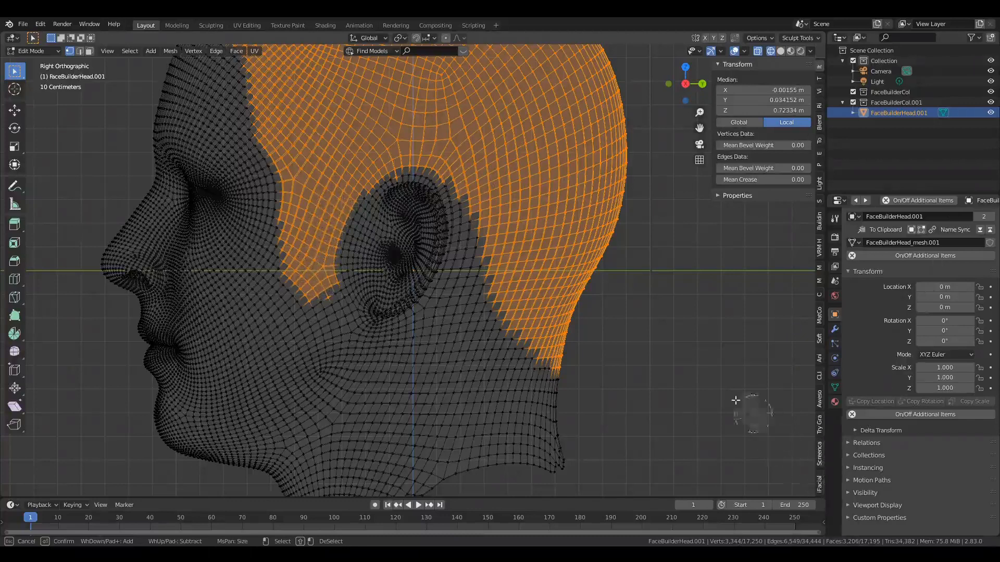
{"action": "key", "text": "Escape"}
Step: Enable the Screencast Keys display while keeping the scalp selection on the head
{"action": "left_click", "coordinate": [819, 452]}
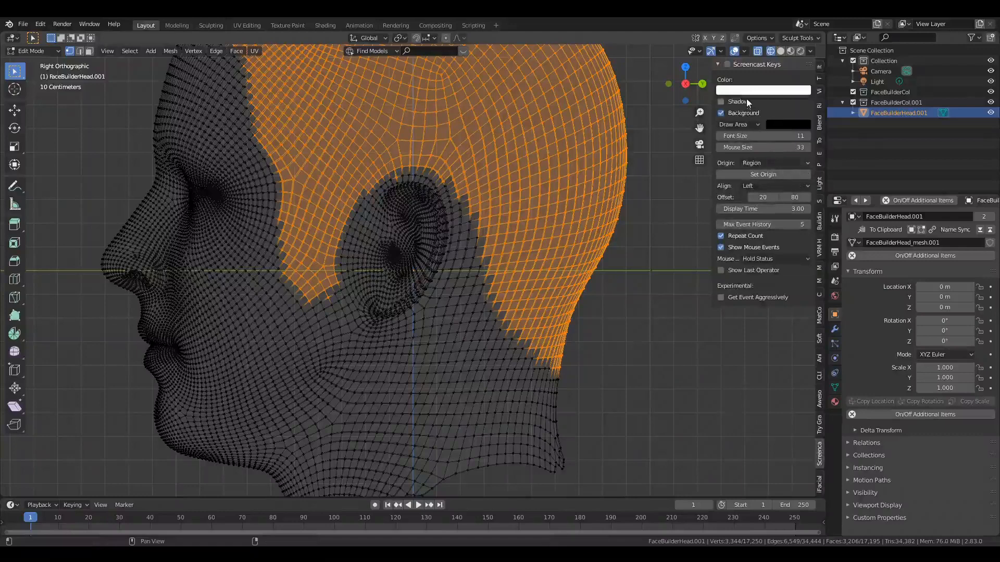
{"action": "left_click", "coordinate": [728, 64]}
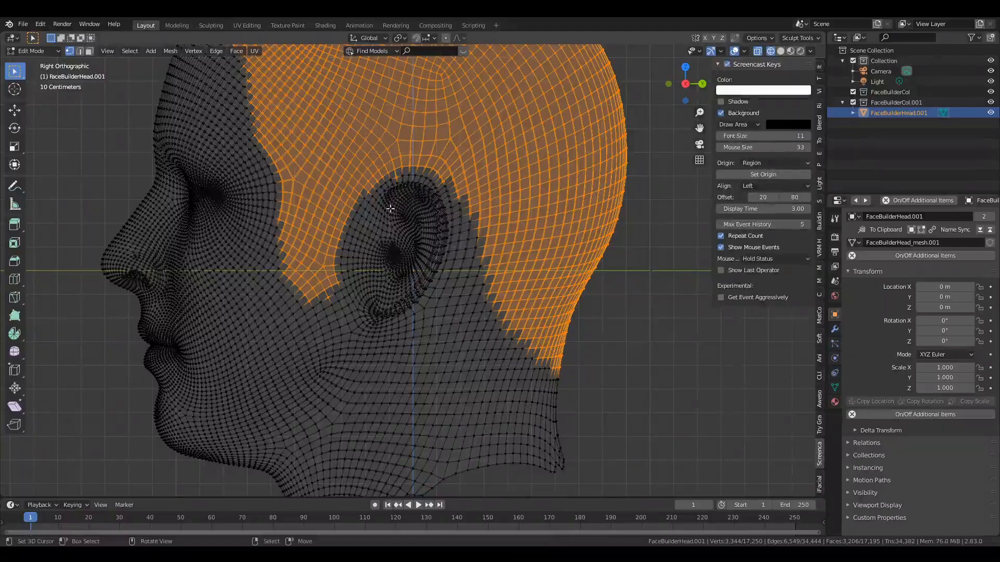
{"action": "scroll", "coordinate": [357, 213], "scroll_direction": "down", "scroll_amount": 3}
{"action": "scroll", "coordinate": [354, 190], "scroll_direction": "up", "scroll_amount": 3}
{"action": "left_click", "coordinate": [349, 168]}
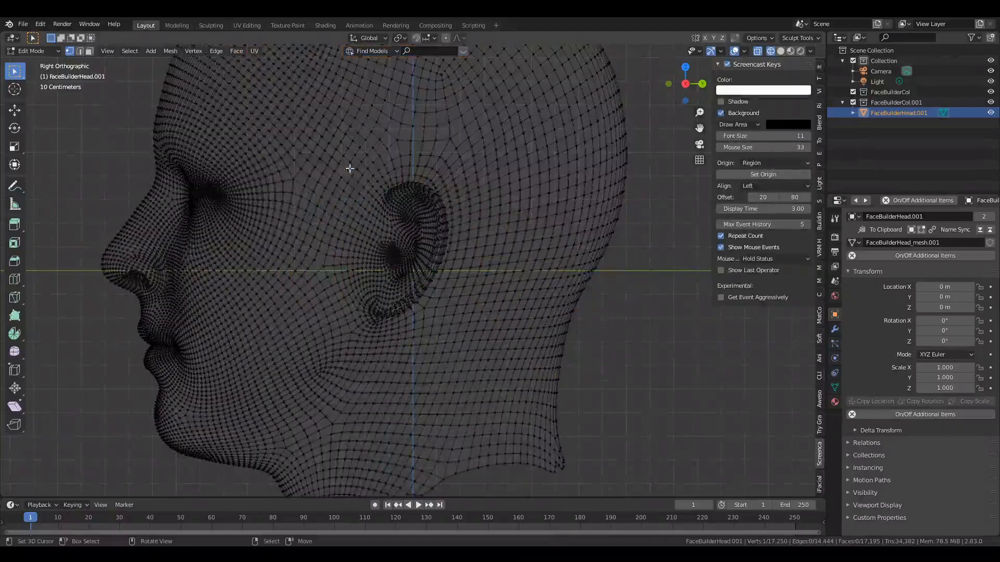
{"action": "key", "text": "ctrl+z"}
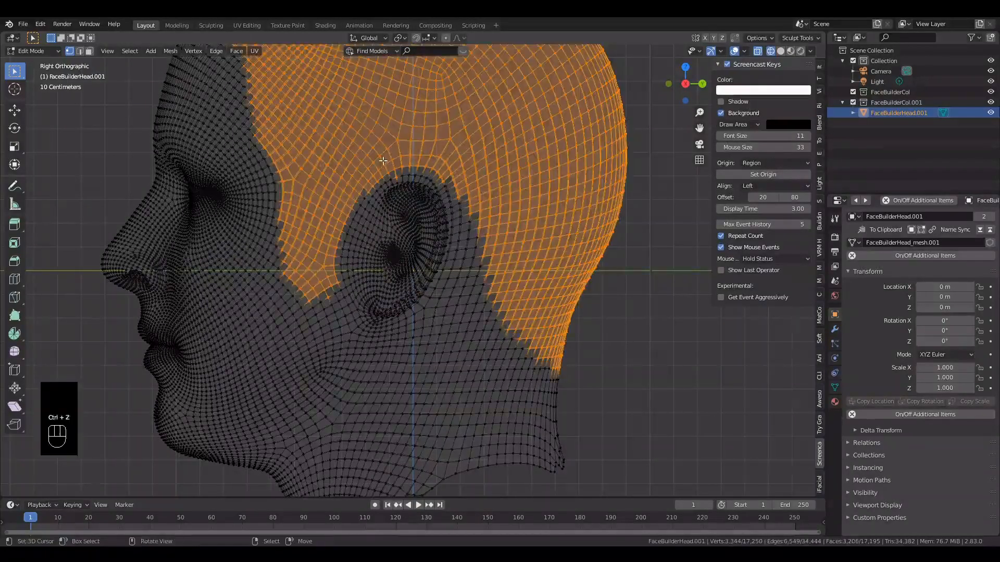
Step: Refine the circle selection of the scalp close around the ear, covering the sideburn edge and the area behind the ear down to the nape
{"action": "key", "text": "c"}
{"action": "mouse_move", "coordinate": [351, 187]}
{"action": "left_mouse_down"}
{"action": "mouse_move", "coordinate": [357, 209]}
{"action": "mouse_move", "coordinate": [331, 225]}
{"action": "mouse_move", "coordinate": [341, 244]}
{"action": "mouse_move", "coordinate": [331, 286]}
{"action": "mouse_move", "coordinate": [374, 241]}
{"action": "left_mouse_up"}
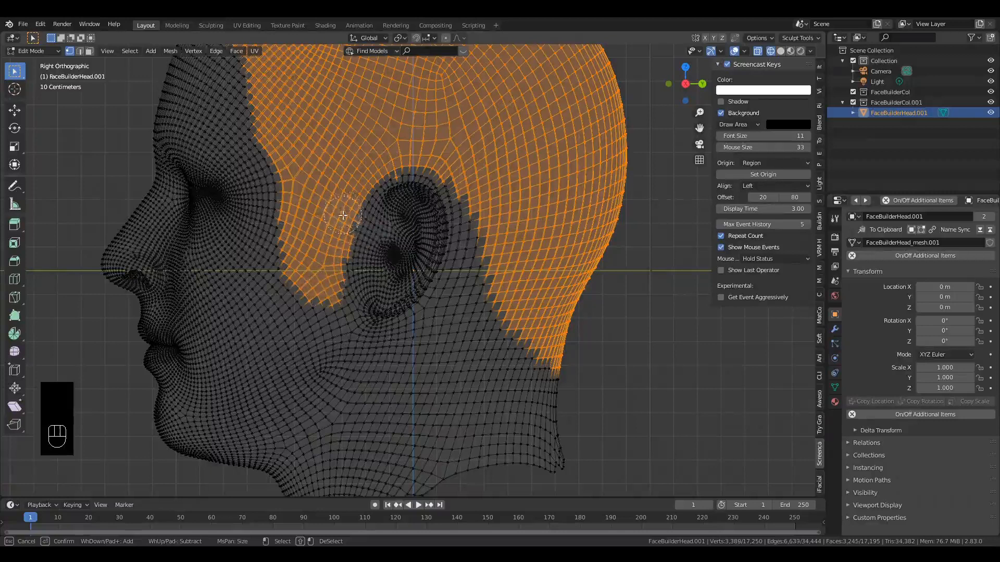
{"action": "left_click_drag", "start_coordinate": [343, 215], "coordinate": [338, 223]}
{"action": "left_click_drag", "start_coordinate": [374, 167], "coordinate": [361, 193]}
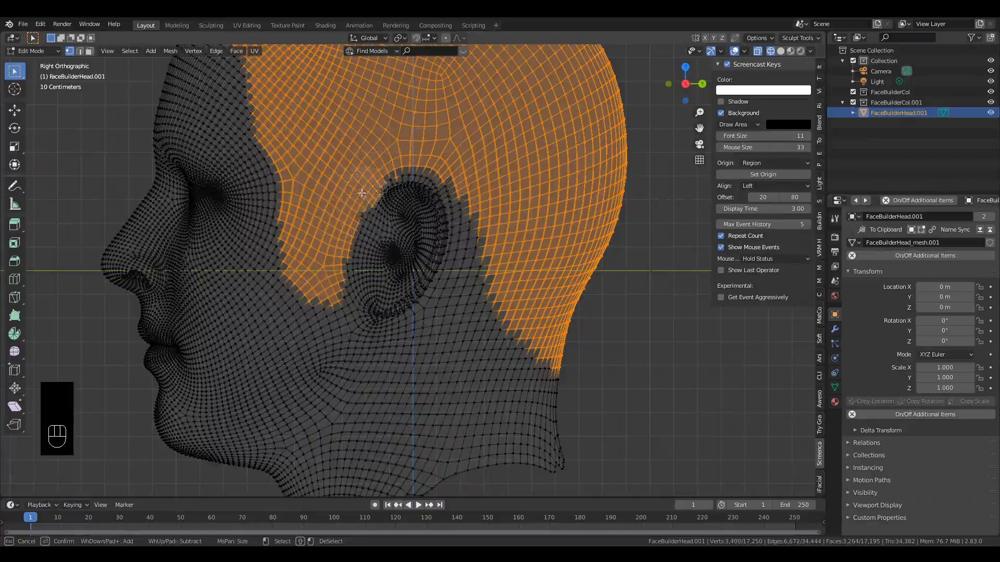
{"action": "left_click", "coordinate": [391, 207], "text": "shift"}
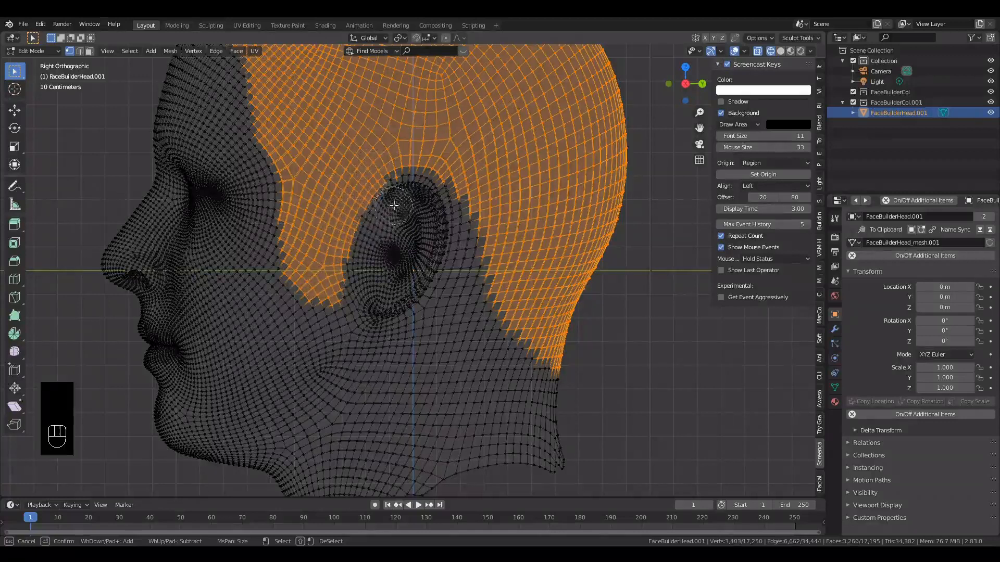
{"action": "mouse_move", "coordinate": [387, 157]}
{"action": "left_mouse_down"}
{"action": "mouse_move", "coordinate": [394, 174]}
{"action": "mouse_move", "coordinate": [440, 172]}
{"action": "mouse_move", "coordinate": [474, 187]}
{"action": "mouse_move", "coordinate": [459, 207]}
{"action": "mouse_move", "coordinate": [487, 292]}
{"action": "mouse_move", "coordinate": [521, 341]}
{"action": "mouse_move", "coordinate": [573, 360]}
{"action": "left_mouse_up"}
{"action": "right_click", "coordinate": [604, 345]}
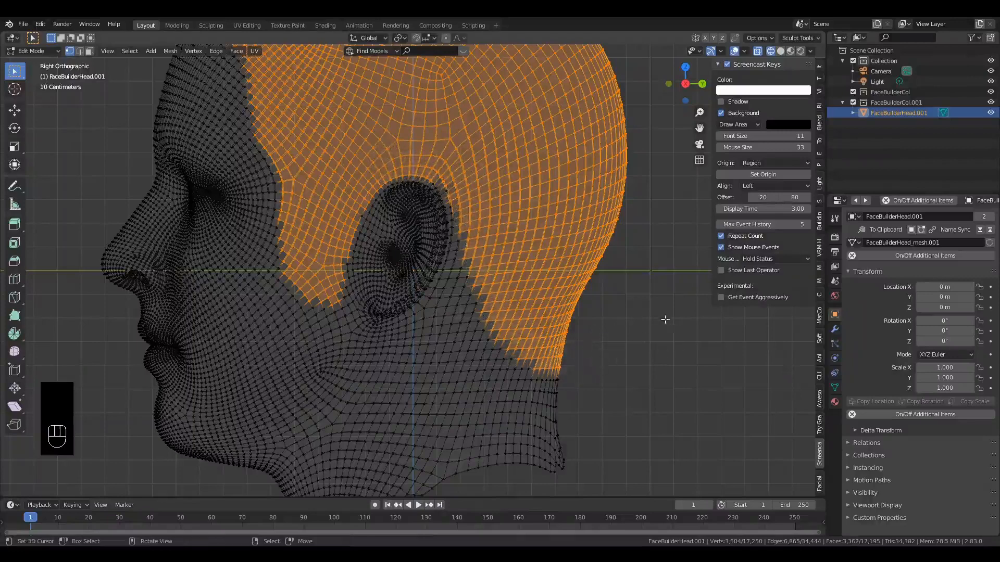
Step: Switch to solid display and duplicate the selected scalp geometry in place
{"action": "scroll", "coordinate": [672, 297], "scroll_direction": "down", "scroll_amount": 5}
{"action": "scroll", "coordinate": [677, 276], "scroll_direction": "up", "scroll_amount": 2}
{"action": "mouse_move", "coordinate": [657, 284]}
{"action": "left_mouse_down", "text": "alt"}
{"action": "mouse_move", "coordinate": [759, 270]}
{"action": "mouse_move", "coordinate": [634, 283]}
{"action": "mouse_move", "coordinate": [645, 270]}
{"action": "mouse_move", "coordinate": [641, 292]}
{"action": "left_mouse_up", "text": "alt"}
{"action": "key", "text": "ctrl+z"}
{"action": "key", "text": "z"}
{"action": "mouse_move", "coordinate": [641, 293]}
{"action": "middle_mouse_down", "text": "alt"}
{"action": "mouse_move", "coordinate": [649, 268]}
{"action": "mouse_move", "coordinate": [647, 284]}
{"action": "middle_mouse_up", "text": "alt"}
{"action": "scroll", "coordinate": [646, 291], "scroll_direction": "down", "scroll_amount": 3}
{"action": "scroll", "coordinate": [655, 272], "scroll_direction": "up", "scroll_amount": 2}
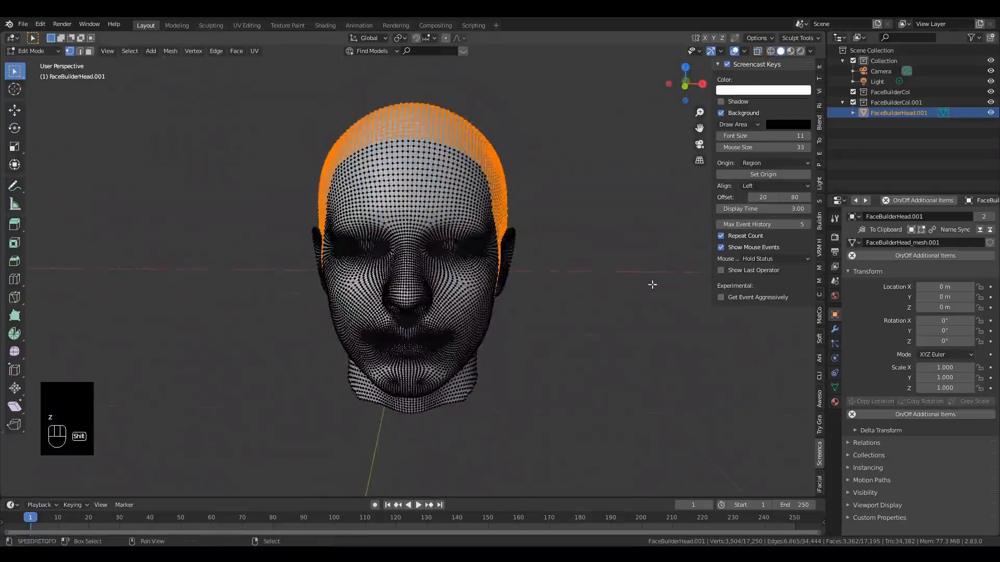
{"action": "key", "text": "shift+d"}
{"action": "left_click", "coordinate": [659, 235]}
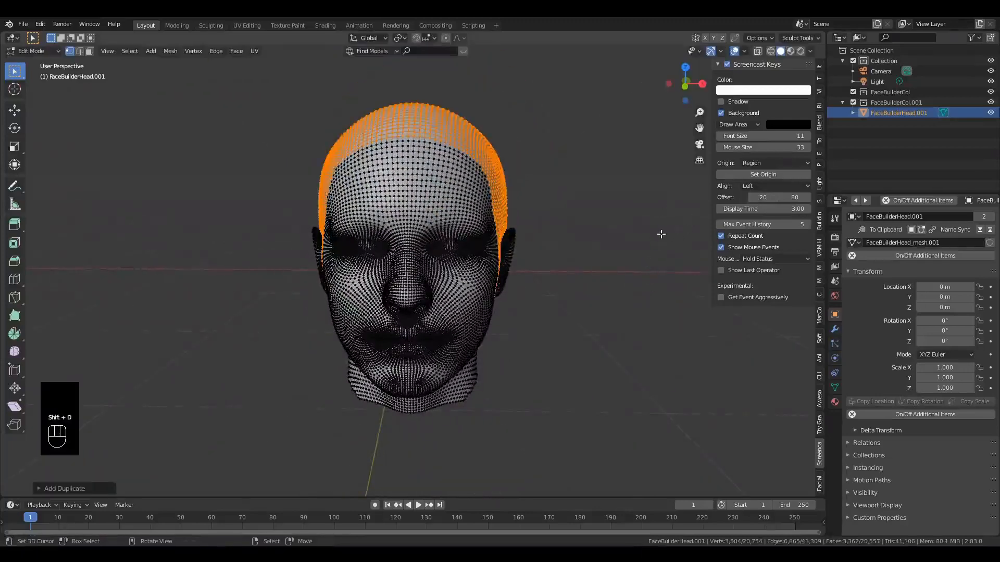
Step: Separate the duplicated scalp geometry into its own object and return to Object Mode
{"action": "key", "text": "p"}
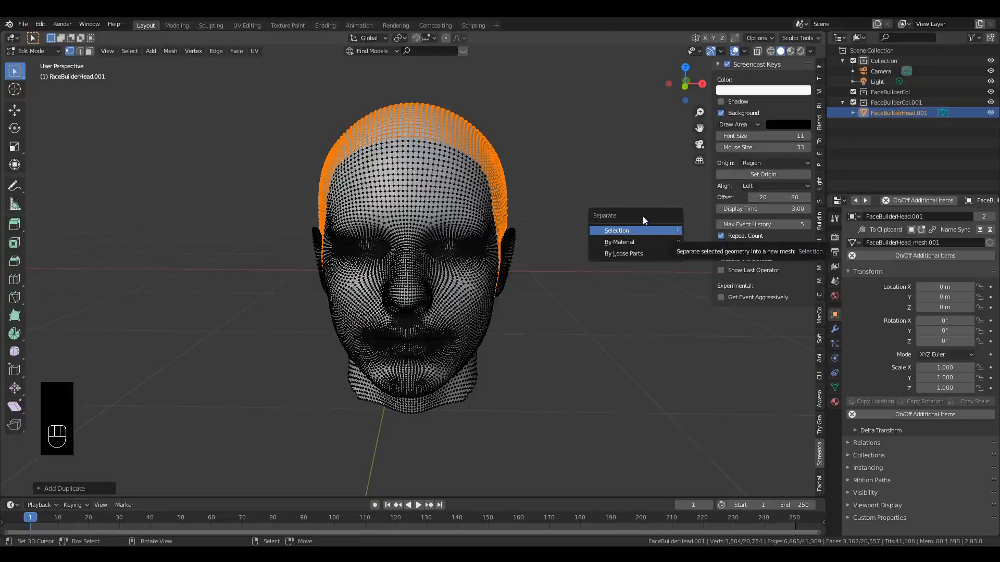
{"action": "left_click", "coordinate": [235, 51]}
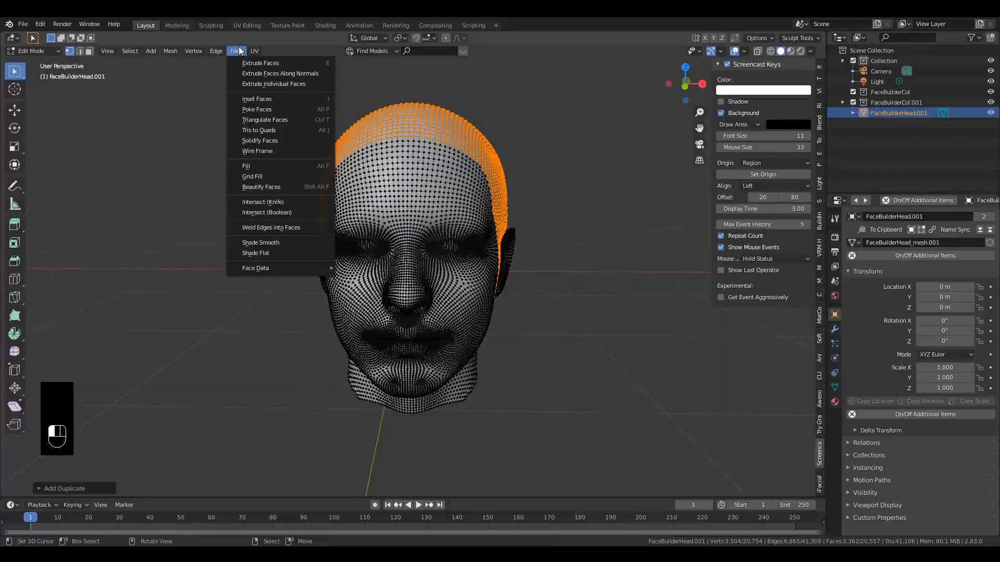
{"action": "mouse_move", "coordinate": [172, 53]}
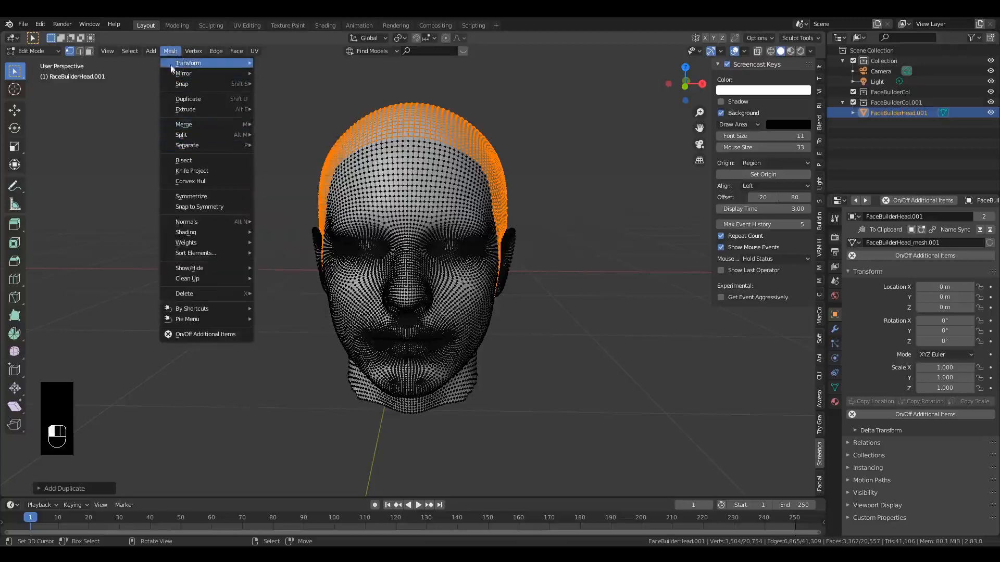
{"action": "mouse_move", "coordinate": [189, 151]}
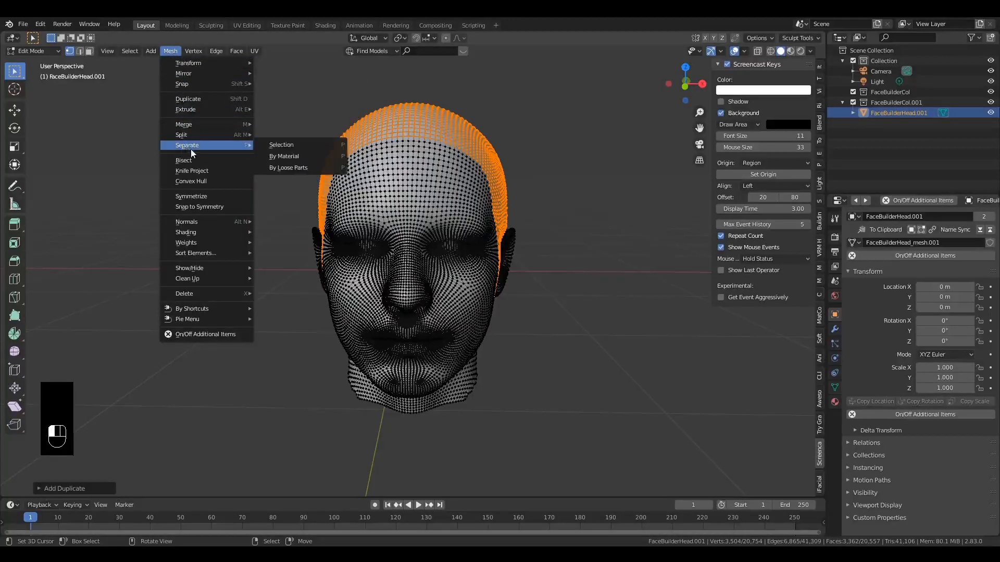
{"action": "left_click", "coordinate": [267, 168]}
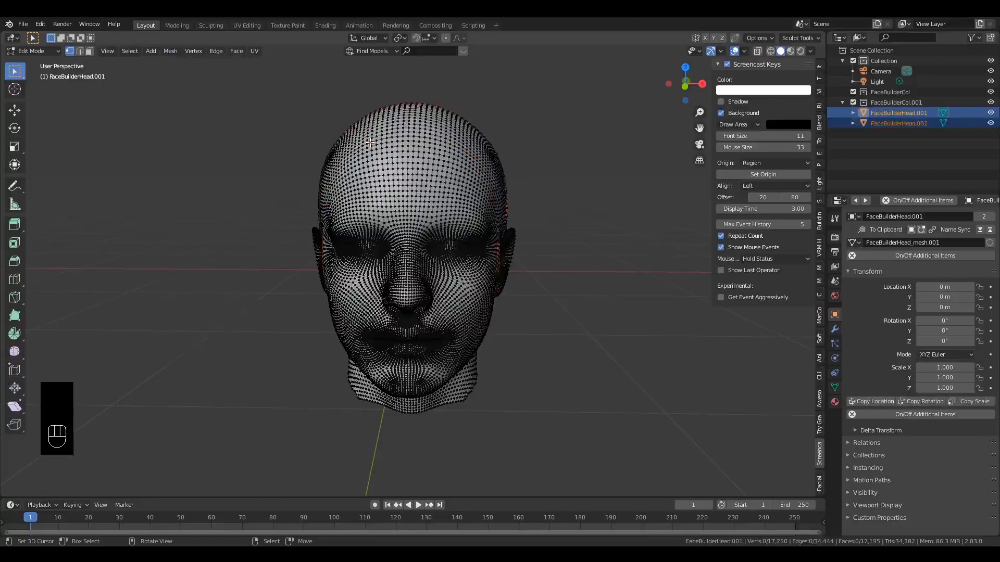
{"action": "key", "text": "Tab"}
Step: Try moving the separated scalp object away from the head and cancel the move
{"action": "left_click", "coordinate": [437, 138]}
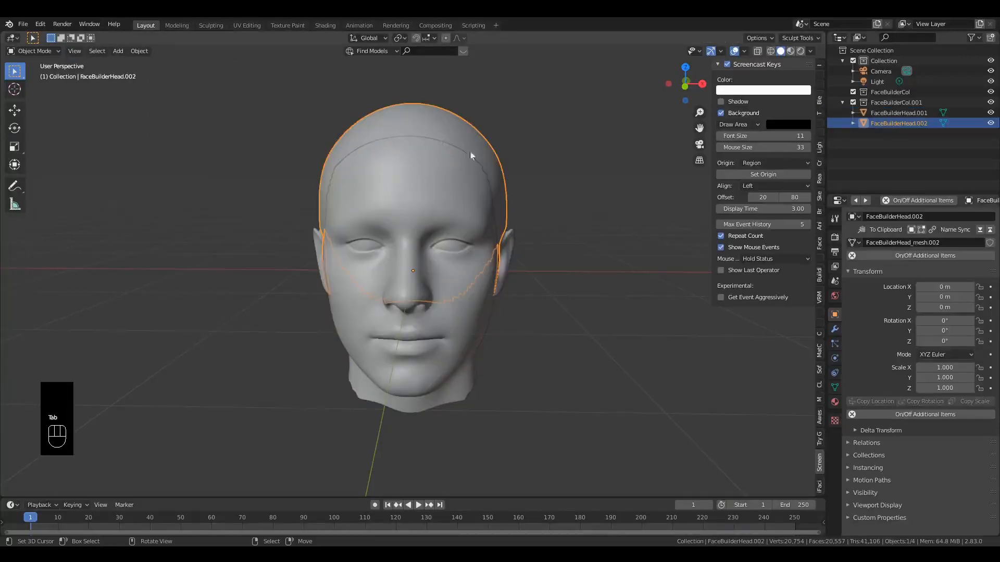
{"action": "key", "text": "g"}
{"action": "right_click", "coordinate": [437, 159]}
{"action": "left_click_drag", "start_coordinate": [512, 176], "coordinate": [355, 235], "text": "alt"}
Step: Add a hair particle system to the full head object and set its hair length to 0.03 m
{"action": "left_click", "coordinate": [451, 217]}
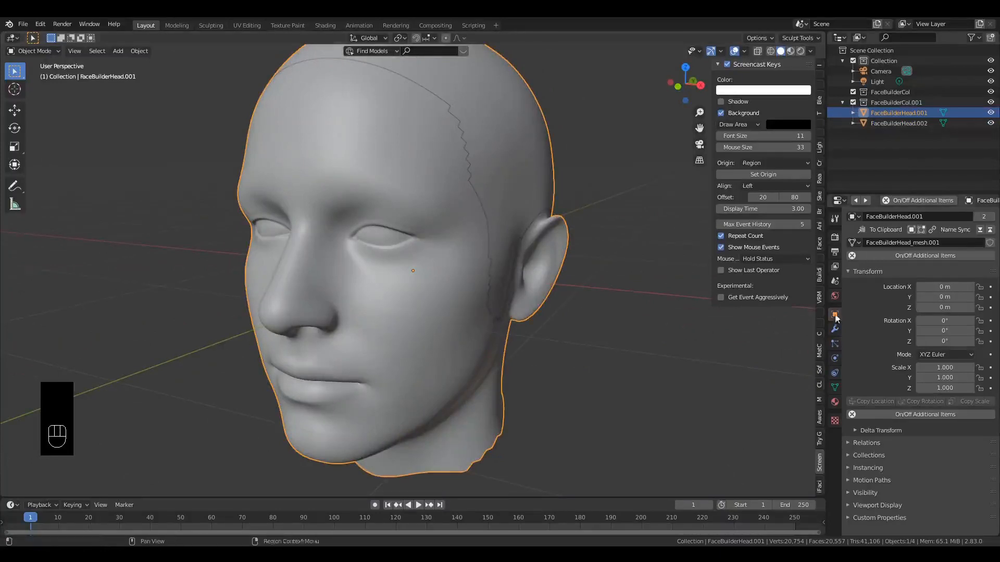
{"action": "left_click", "coordinate": [835, 343]}
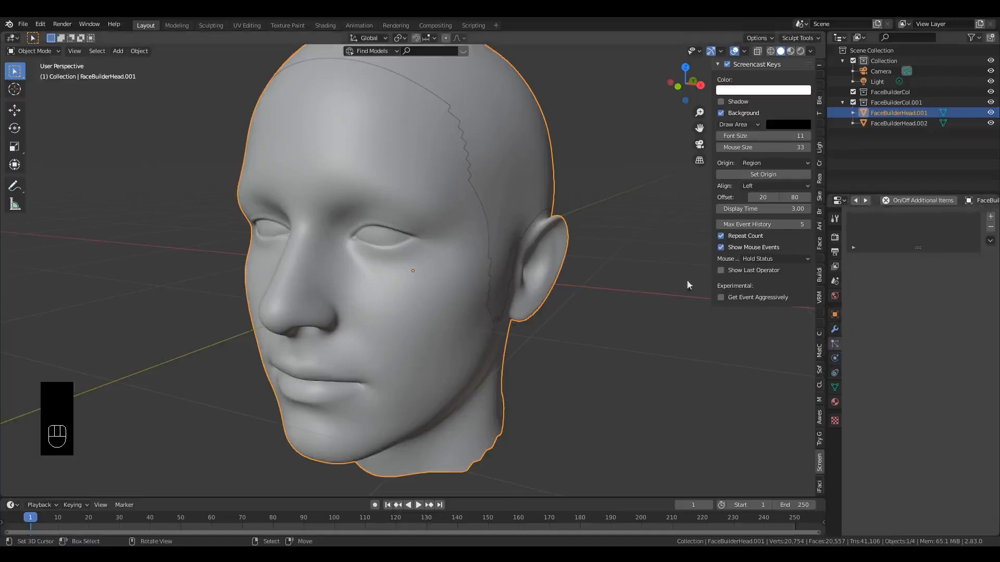
{"action": "scroll", "coordinate": [362, 283], "scroll_direction": "up", "scroll_amount": 2}
{"action": "middle_click_drag", "start_coordinate": [363, 283], "coordinate": [421, 247]}
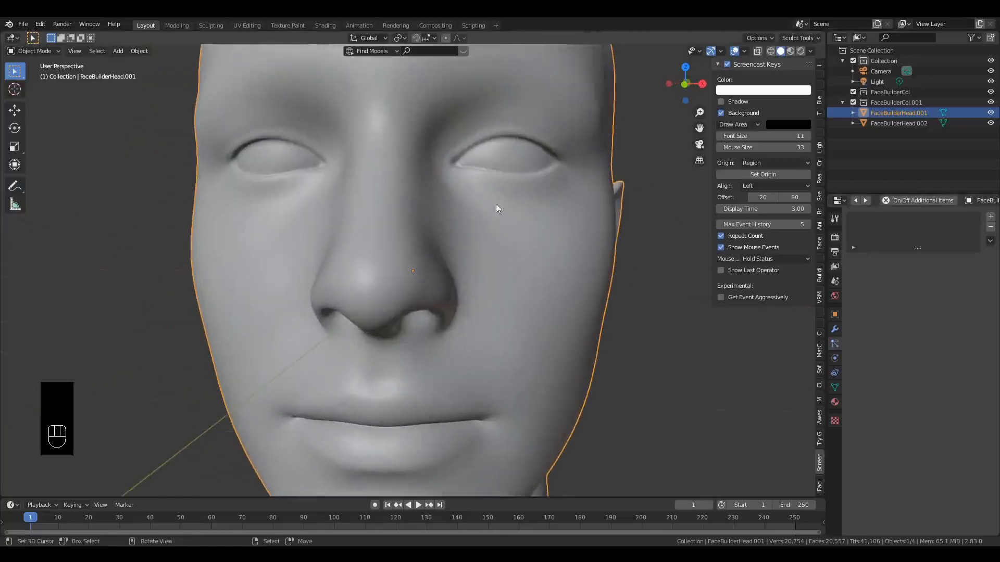
{"action": "left_click", "coordinate": [990, 217]}
{"action": "left_click", "coordinate": [969, 274]}
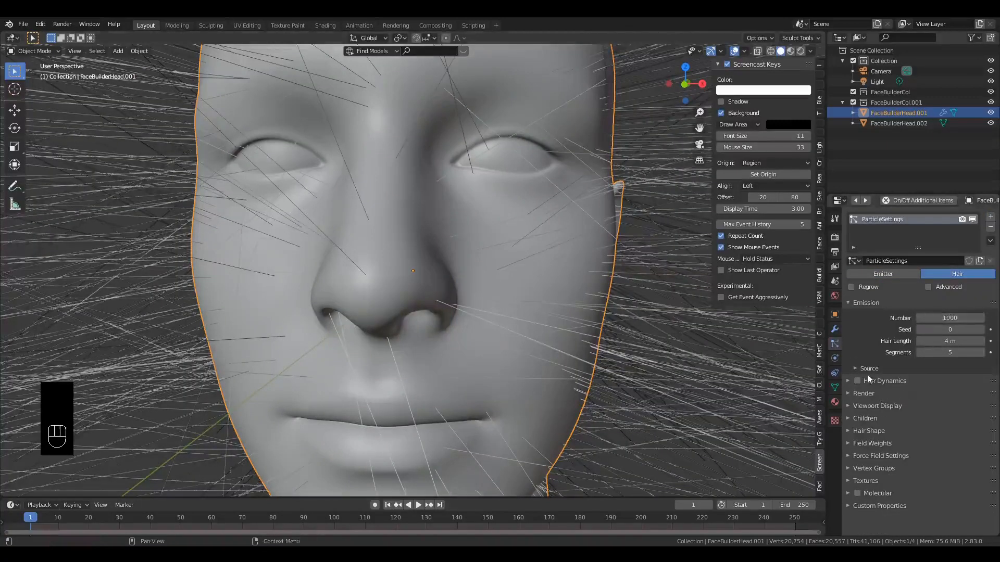
{"action": "left_click_drag", "start_coordinate": [954, 341], "coordinate": [919, 340]}
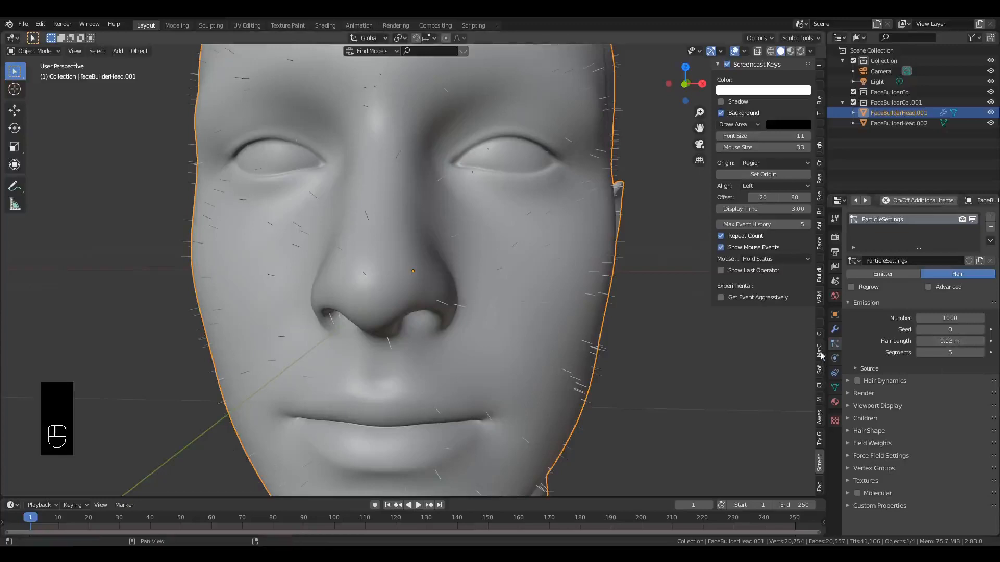
Step: Hide the separated scalp object FaceBuilderHead.002, leaving only the full head visible
{"action": "left_click", "coordinate": [834, 330]}
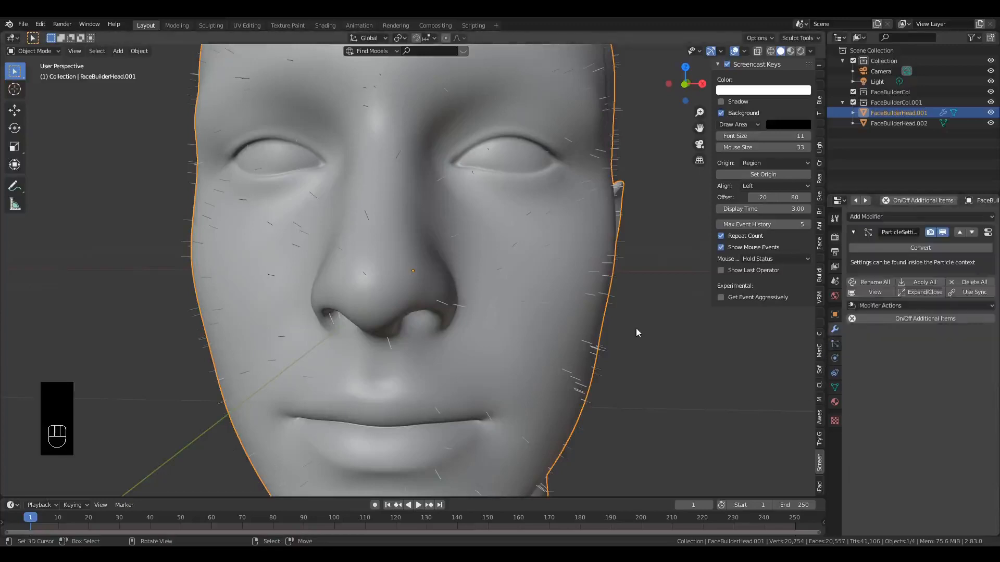
{"action": "scroll", "coordinate": [639, 322], "scroll_direction": "down", "scroll_amount": 3}
{"action": "scroll", "coordinate": [639, 323], "scroll_direction": "up", "scroll_amount": 1}
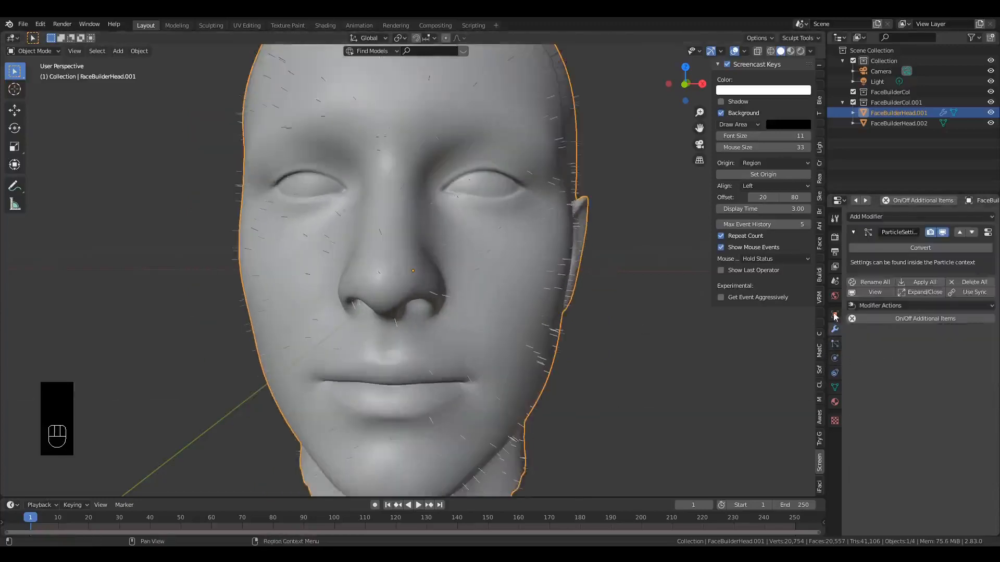
{"action": "middle_click_drag", "start_coordinate": [627, 319], "coordinate": [570, 328]}
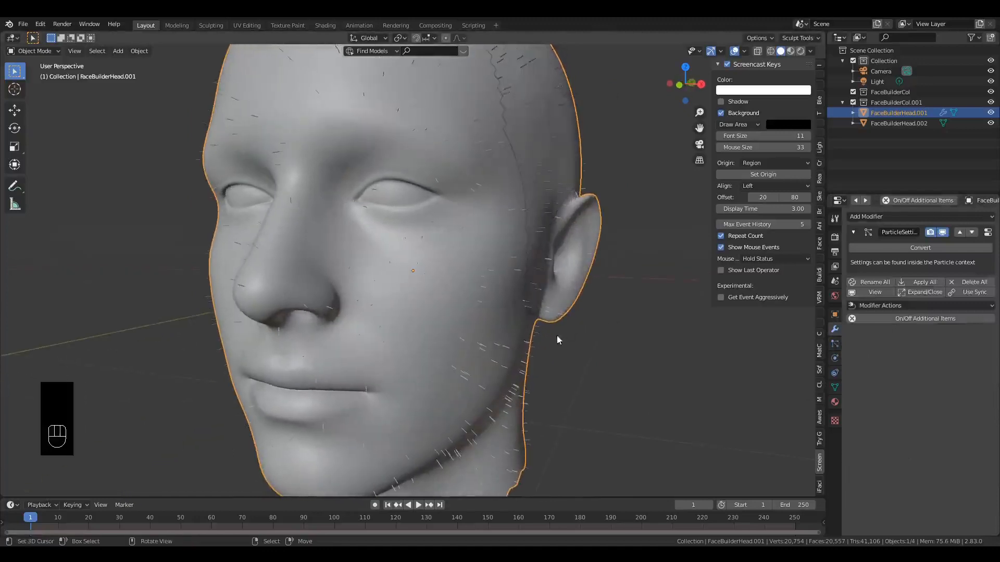
{"action": "left_click", "coordinate": [538, 208]}
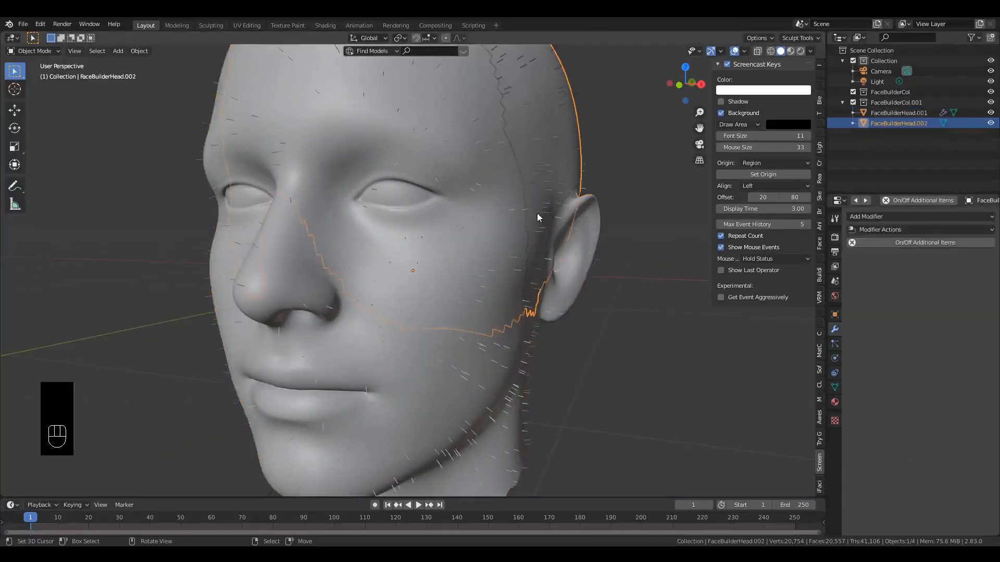
{"action": "key", "text": "h"}
{"action": "middle_click_drag", "start_coordinate": [536, 213], "coordinate": [555, 261]}
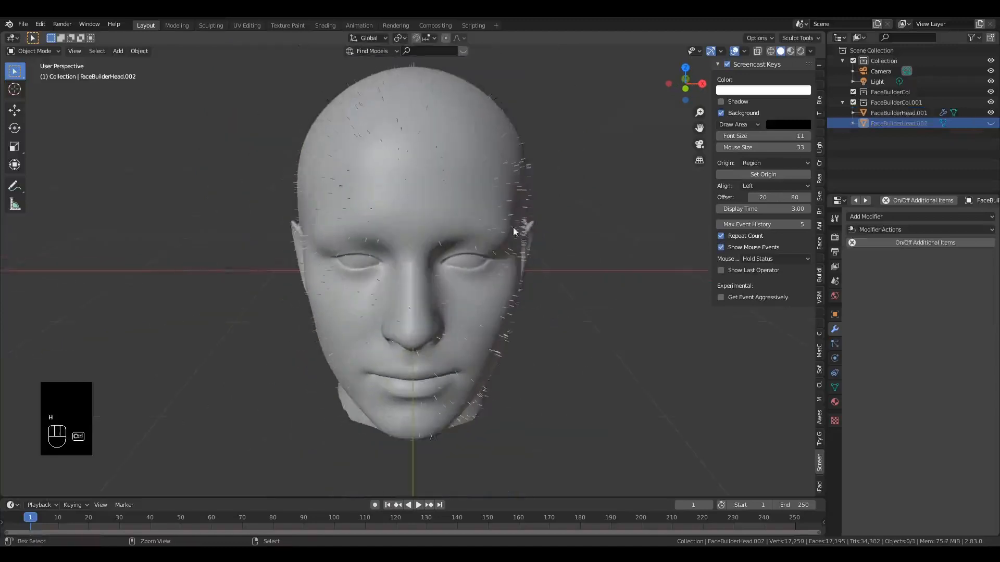
Step: Select the full head and put it into Weight Paint mode
{"action": "key", "text": "ctrl+Tab"}
{"action": "left_click", "coordinate": [501, 270]}
{"action": "key", "text": "ctrl"}
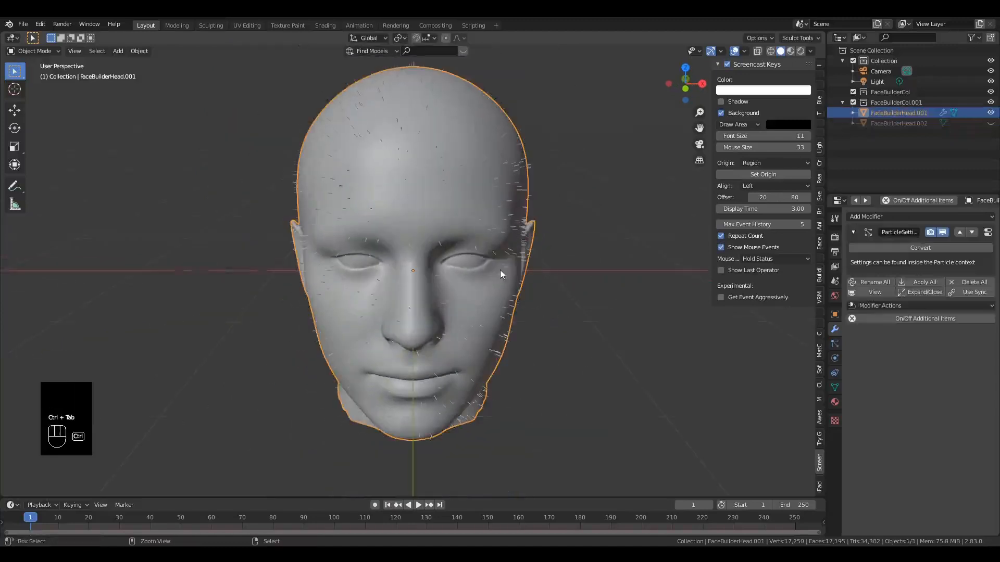
{"action": "key", "text": "ctrl+Tab"}
{"action": "middle_click_drag", "start_coordinate": [495, 268], "coordinate": [445, 110]}
{"action": "left_click_drag", "start_coordinate": [364, 96], "coordinate": [420, 92]}
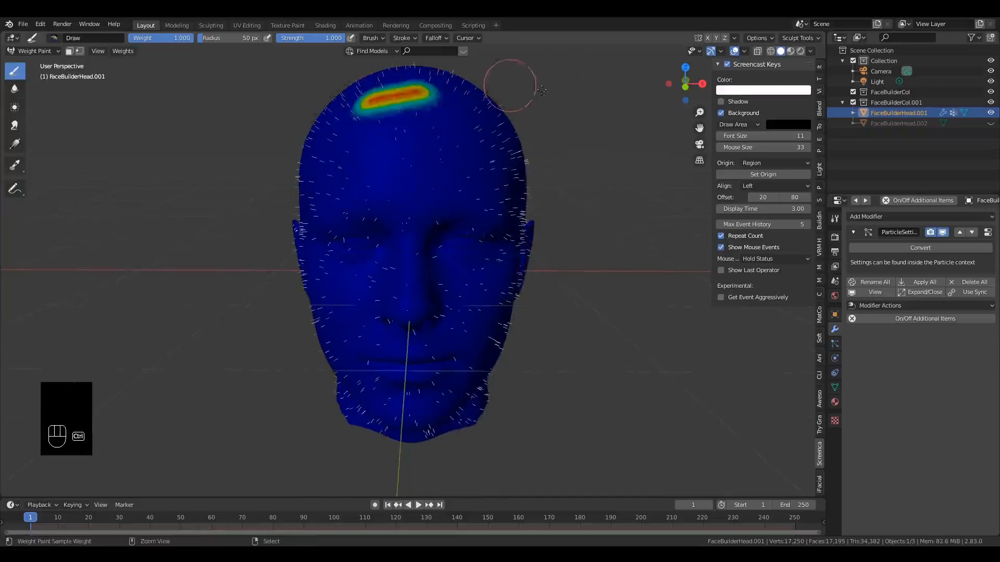
{"action": "key", "text": "ctrl+z"}
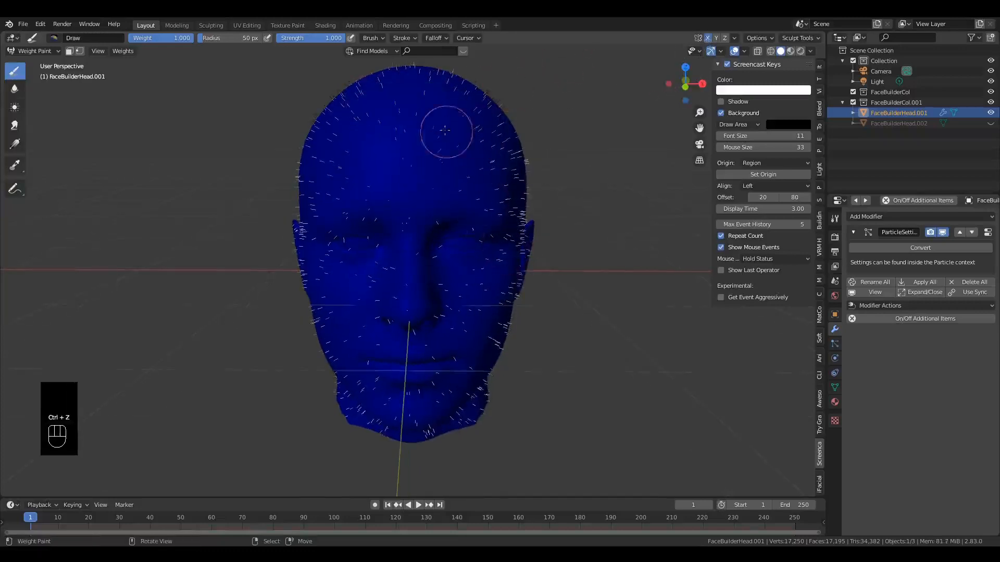
{"action": "left_click_drag", "start_coordinate": [445, 131], "coordinate": [471, 99]}
{"action": "key", "text": "ctrl+z"}
Step: Paint weight 1.0 with X symmetry over the front of the scalp down to a straight hairline across the upper forehead
{"action": "left_click_drag", "start_coordinate": [412, 123], "coordinate": [458, 112]}
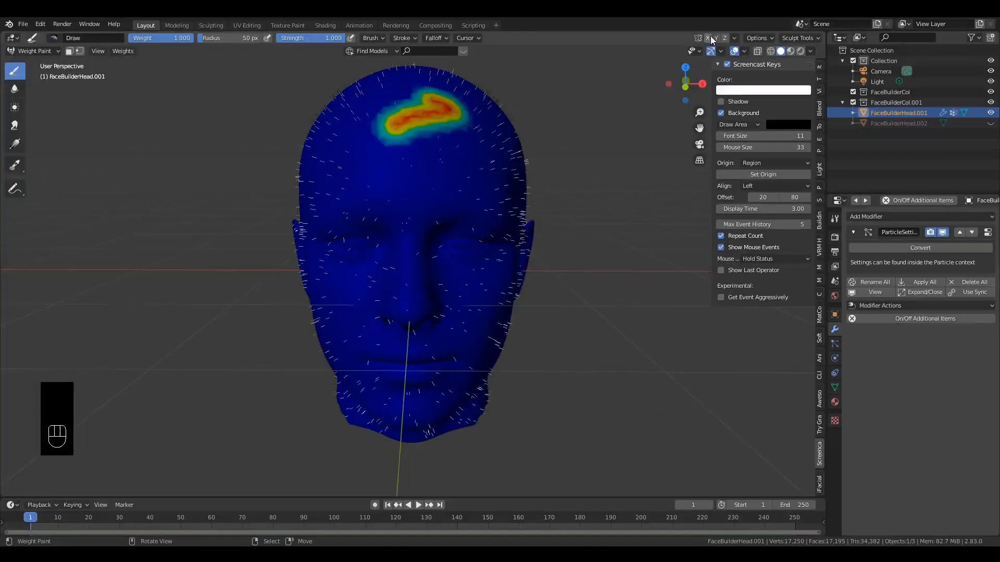
{"action": "mouse_move", "coordinate": [371, 138]}
{"action": "left_mouse_down"}
{"action": "mouse_move", "coordinate": [367, 117]}
{"action": "mouse_move", "coordinate": [466, 107]}
{"action": "mouse_move", "coordinate": [395, 111]}
{"action": "mouse_move", "coordinate": [434, 92]}
{"action": "left_mouse_up"}
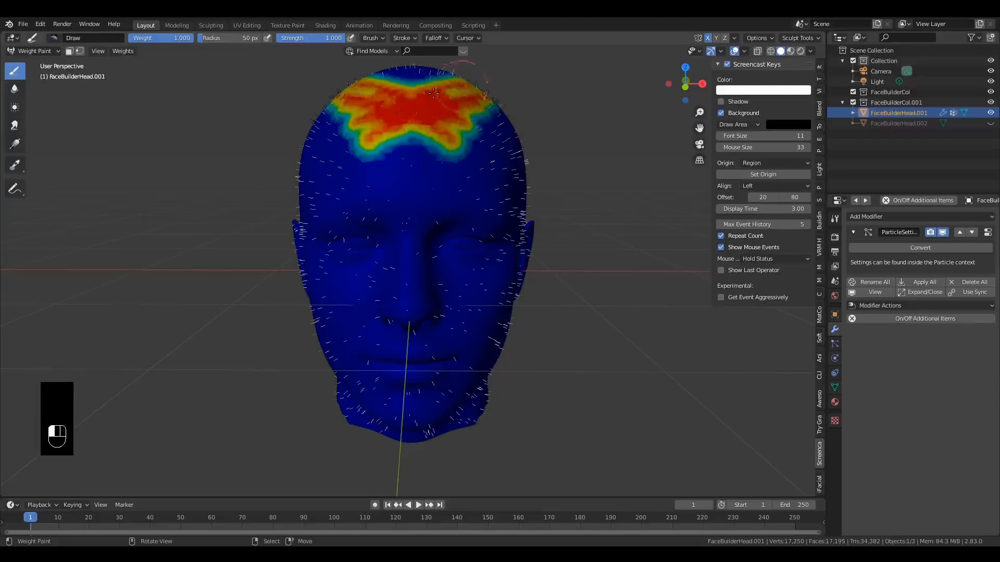
{"action": "mouse_move", "coordinate": [382, 124]}
{"action": "left_mouse_down"}
{"action": "mouse_move", "coordinate": [484, 137]}
{"action": "mouse_move", "coordinate": [324, 146]}
{"action": "left_mouse_up"}
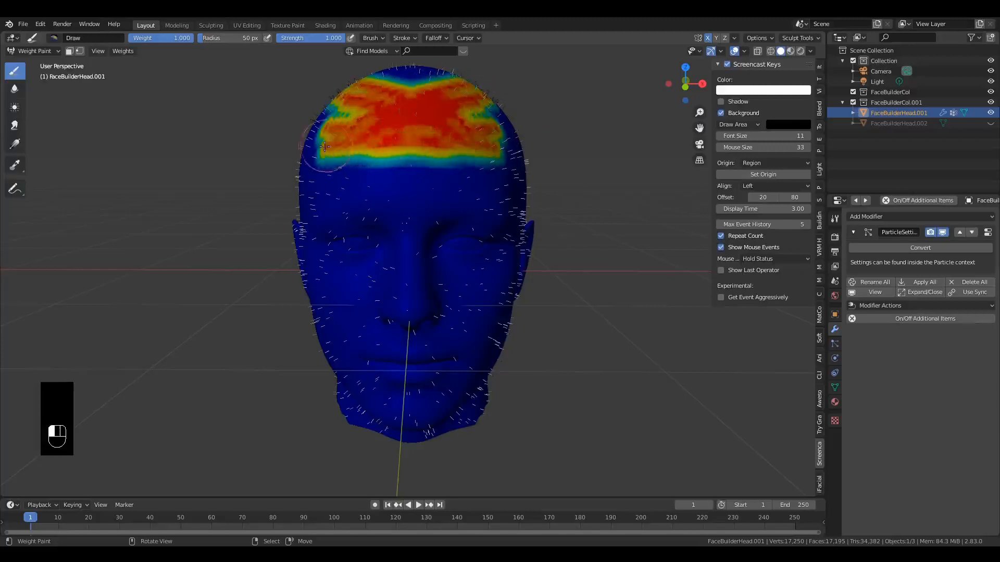
{"action": "mouse_move", "coordinate": [386, 108]}
{"action": "left_mouse_down"}
{"action": "mouse_move", "coordinate": [396, 78]}
{"action": "mouse_move", "coordinate": [432, 71]}
{"action": "mouse_move", "coordinate": [468, 88]}
{"action": "mouse_move", "coordinate": [419, 91]}
{"action": "left_mouse_up"}
Step: Paint full weight over the temples and down the sideburns in front of the ears, keeping X symmetry
{"action": "middle_click_drag", "start_coordinate": [419, 91], "coordinate": [403, 152]}
{"action": "mouse_move", "coordinate": [403, 152]}
{"action": "left_mouse_down"}
{"action": "mouse_move", "coordinate": [411, 177]}
{"action": "mouse_move", "coordinate": [380, 198]}
{"action": "mouse_move", "coordinate": [396, 167]}
{"action": "mouse_move", "coordinate": [456, 180]}
{"action": "mouse_move", "coordinate": [388, 160]}
{"action": "mouse_move", "coordinate": [385, 208]}
{"action": "mouse_move", "coordinate": [414, 232]}
{"action": "mouse_move", "coordinate": [388, 268]}
{"action": "mouse_move", "coordinate": [383, 312]}
{"action": "mouse_move", "coordinate": [399, 229]}
{"action": "mouse_move", "coordinate": [448, 96]}
{"action": "mouse_move", "coordinate": [422, 107]}
{"action": "mouse_move", "coordinate": [489, 73]}
{"action": "mouse_move", "coordinate": [409, 86]}
{"action": "mouse_move", "coordinate": [385, 114]}
{"action": "mouse_move", "coordinate": [292, 127]}
{"action": "mouse_move", "coordinate": [359, 237]}
{"action": "mouse_move", "coordinate": [335, 133]}
{"action": "mouse_move", "coordinate": [385, 226]}
{"action": "mouse_move", "coordinate": [357, 291]}
{"action": "mouse_move", "coordinate": [359, 249]}
{"action": "left_mouse_up"}
{"action": "scroll", "coordinate": [414, 232], "scroll_direction": "up", "scroll_amount": 5}
{"action": "scroll", "coordinate": [365, 309], "scroll_direction": "down", "scroll_amount": 4}
{"action": "middle_click_drag", "start_coordinate": [365, 309], "coordinate": [384, 218]}
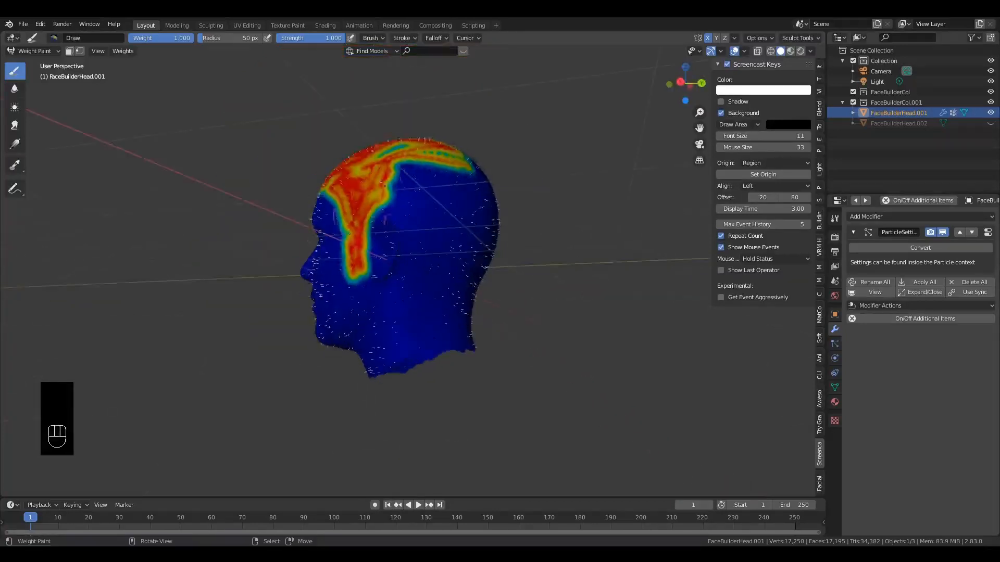
Step: Paint full weight over the crown and the back of the head, around behind the ears and down to the nape
{"action": "mouse_move", "coordinate": [419, 145]}
{"action": "left_mouse_down"}
{"action": "mouse_move", "coordinate": [409, 166]}
{"action": "mouse_move", "coordinate": [463, 172]}
{"action": "mouse_move", "coordinate": [474, 190]}
{"action": "left_mouse_up"}
{"action": "mouse_move", "coordinate": [474, 192]}
{"action": "left_mouse_down", "text": "alt"}
{"action": "mouse_move", "coordinate": [459, 201]}
{"action": "mouse_move", "coordinate": [495, 177]}
{"action": "left_mouse_up", "text": "alt"}
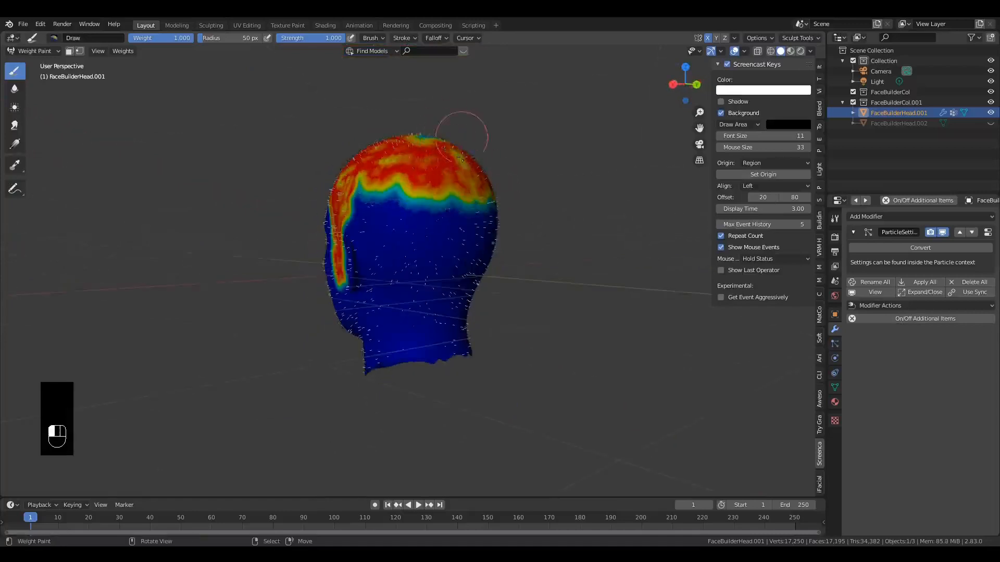
{"action": "mouse_move", "coordinate": [461, 137]}
{"action": "left_mouse_down", "text": "alt"}
{"action": "mouse_move", "coordinate": [486, 145]}
{"action": "mouse_move", "coordinate": [422, 151]}
{"action": "mouse_move", "coordinate": [401, 138]}
{"action": "mouse_move", "coordinate": [406, 198]}
{"action": "mouse_move", "coordinate": [370, 245]}
{"action": "mouse_move", "coordinate": [412, 273]}
{"action": "mouse_move", "coordinate": [440, 255]}
{"action": "mouse_move", "coordinate": [442, 177]}
{"action": "mouse_move", "coordinate": [469, 209]}
{"action": "mouse_move", "coordinate": [495, 212]}
{"action": "mouse_move", "coordinate": [416, 184]}
{"action": "mouse_move", "coordinate": [448, 260]}
{"action": "mouse_move", "coordinate": [416, 270]}
{"action": "mouse_move", "coordinate": [396, 219]}
{"action": "mouse_move", "coordinate": [482, 242]}
{"action": "mouse_move", "coordinate": [482, 258]}
{"action": "mouse_move", "coordinate": [446, 234]}
{"action": "mouse_move", "coordinate": [469, 242]}
{"action": "mouse_move", "coordinate": [400, 236]}
{"action": "mouse_move", "coordinate": [396, 274]}
{"action": "mouse_move", "coordinate": [484, 260]}
{"action": "mouse_move", "coordinate": [386, 291]}
{"action": "mouse_move", "coordinate": [443, 253]}
{"action": "mouse_move", "coordinate": [390, 187]}
{"action": "mouse_move", "coordinate": [427, 250]}
{"action": "mouse_move", "coordinate": [416, 209]}
{"action": "mouse_move", "coordinate": [474, 252]}
{"action": "mouse_move", "coordinate": [443, 267]}
{"action": "left_mouse_up", "text": "alt"}
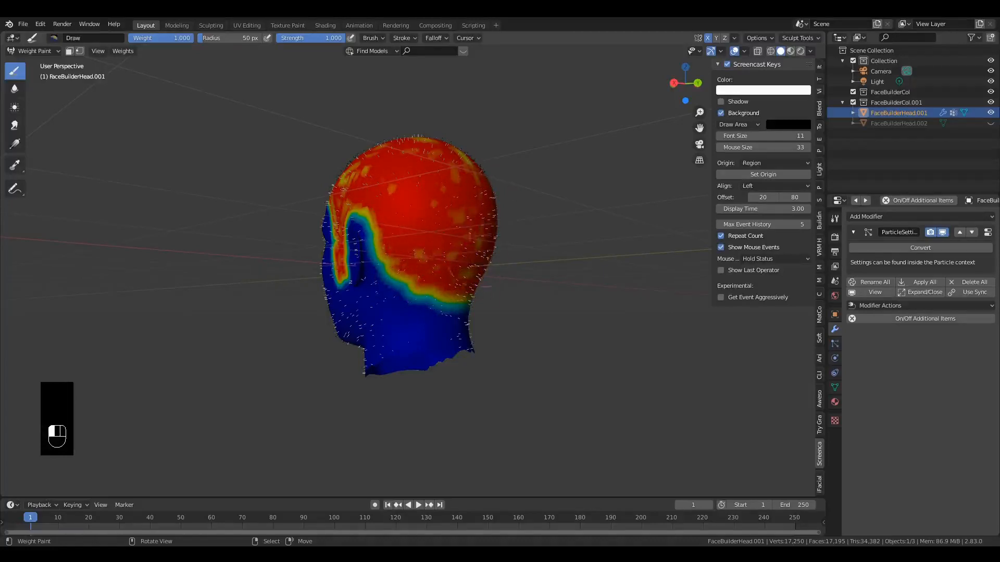
Step: Fill the remaining low-weight patches on the top and sides of the scalp with full weight
{"action": "middle_click_drag", "start_coordinate": [353, 156], "coordinate": [442, 134]}
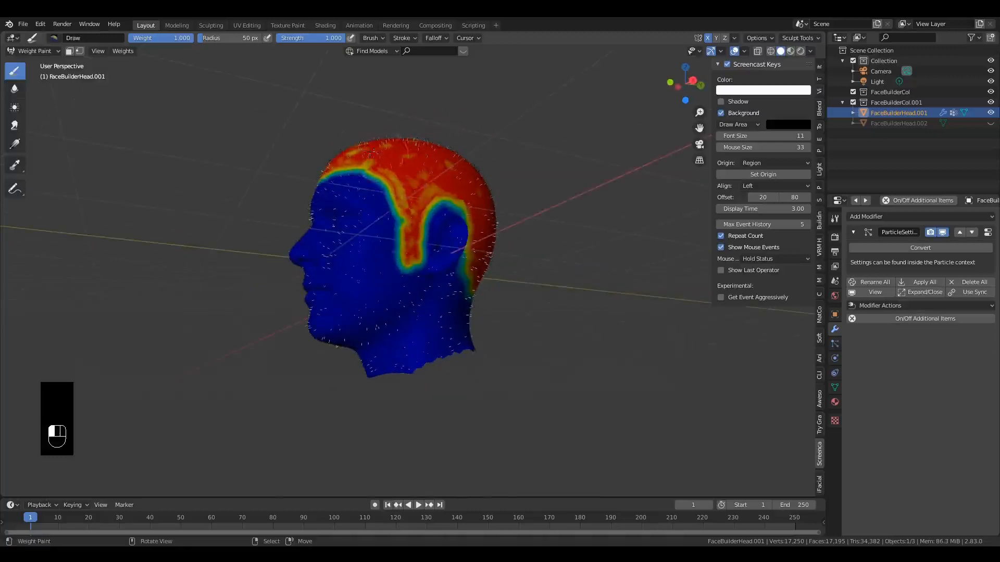
{"action": "mouse_move", "coordinate": [370, 152]}
{"action": "left_mouse_down"}
{"action": "mouse_move", "coordinate": [355, 166]}
{"action": "mouse_move", "coordinate": [395, 185]}
{"action": "mouse_move", "coordinate": [397, 199]}
{"action": "left_mouse_up"}
{"action": "left_click_drag", "start_coordinate": [398, 199], "coordinate": [478, 232], "text": "alt"}
{"action": "left_click_drag", "start_coordinate": [388, 170], "coordinate": [411, 165]}
{"action": "mouse_move", "coordinate": [410, 166]}
{"action": "middle_mouse_down"}
{"action": "mouse_move", "coordinate": [458, 116]}
{"action": "mouse_move", "coordinate": [440, 166]}
{"action": "middle_mouse_up"}
{"action": "middle_click_drag", "start_coordinate": [406, 198], "coordinate": [450, 132]}
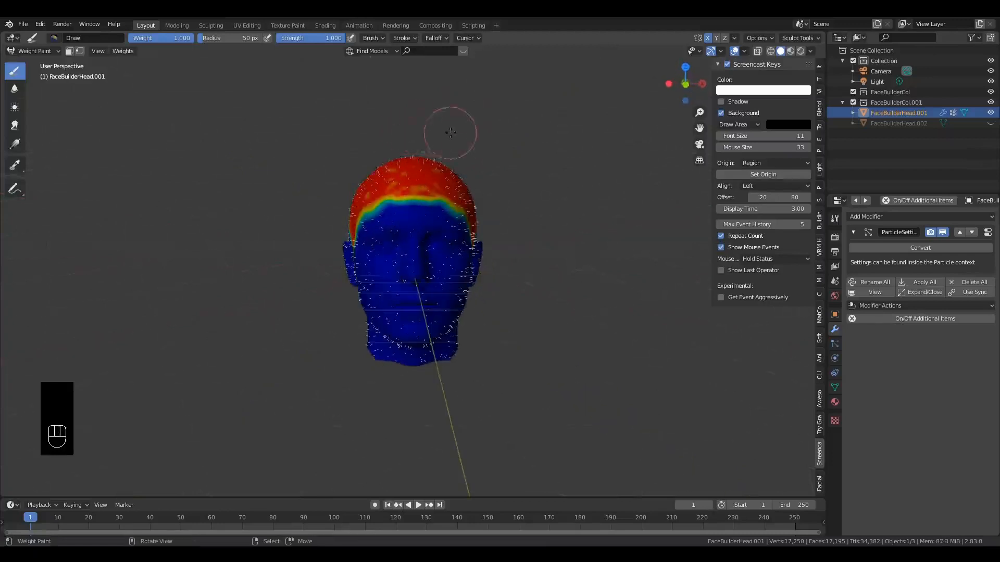
Step: Return to Object Mode, assign the Group vertex group to the head's hair density, and set the hair length to 1.28 m
{"action": "key", "text": "ctrl+Tab"}
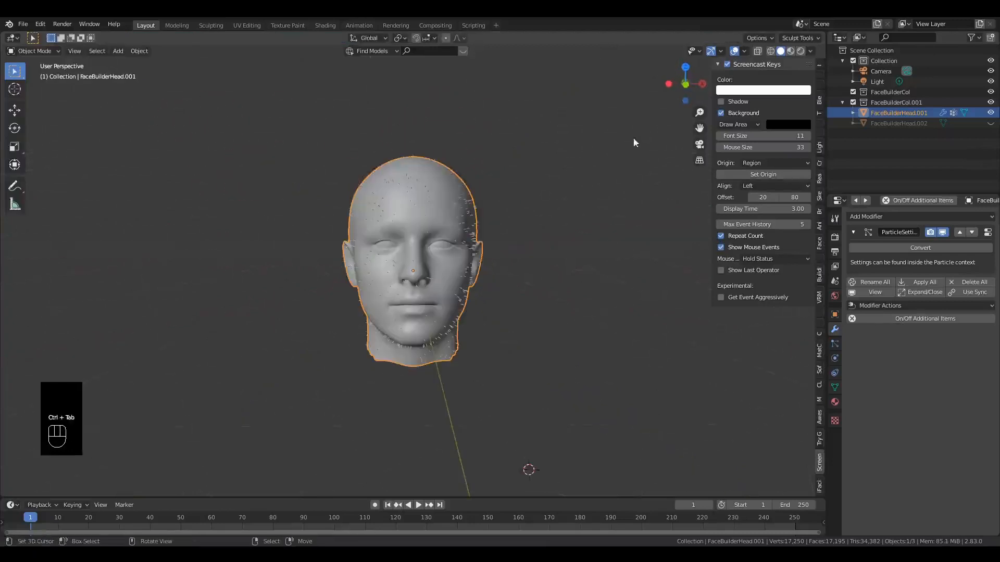
{"action": "left_click", "coordinate": [835, 345]}
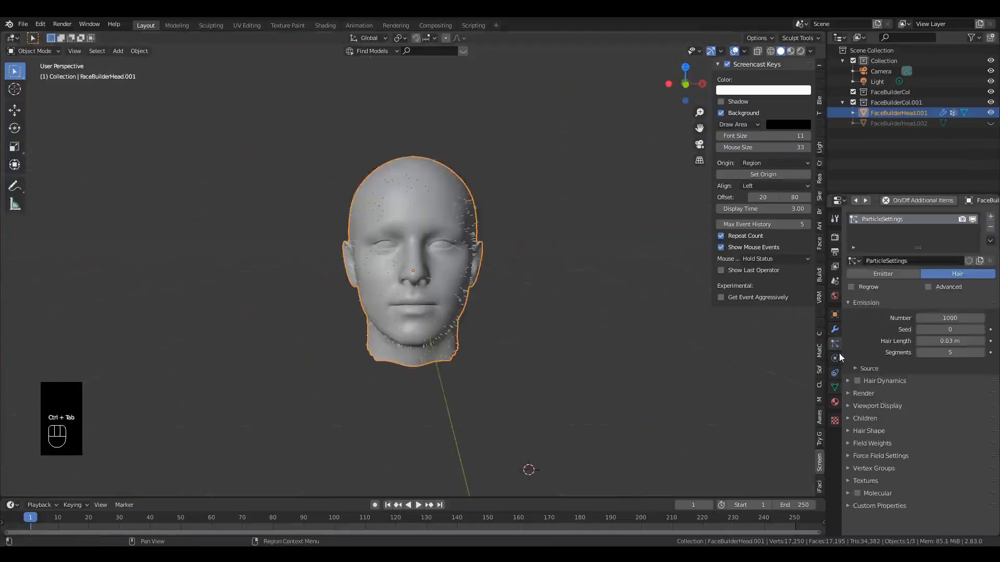
{"action": "left_click", "coordinate": [847, 467]}
{"action": "left_click", "coordinate": [934, 484]}
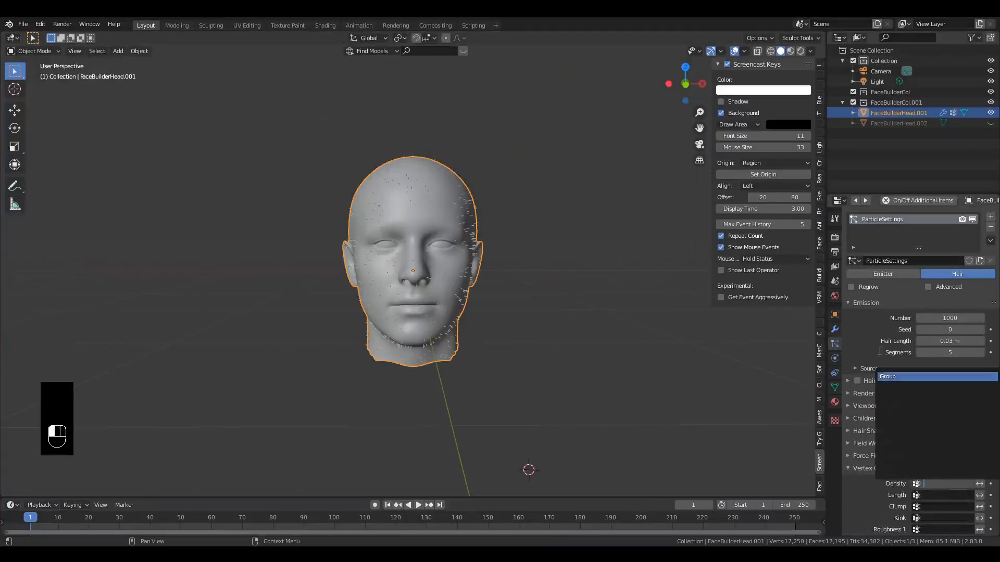
{"action": "left_click", "coordinate": [889, 375]}
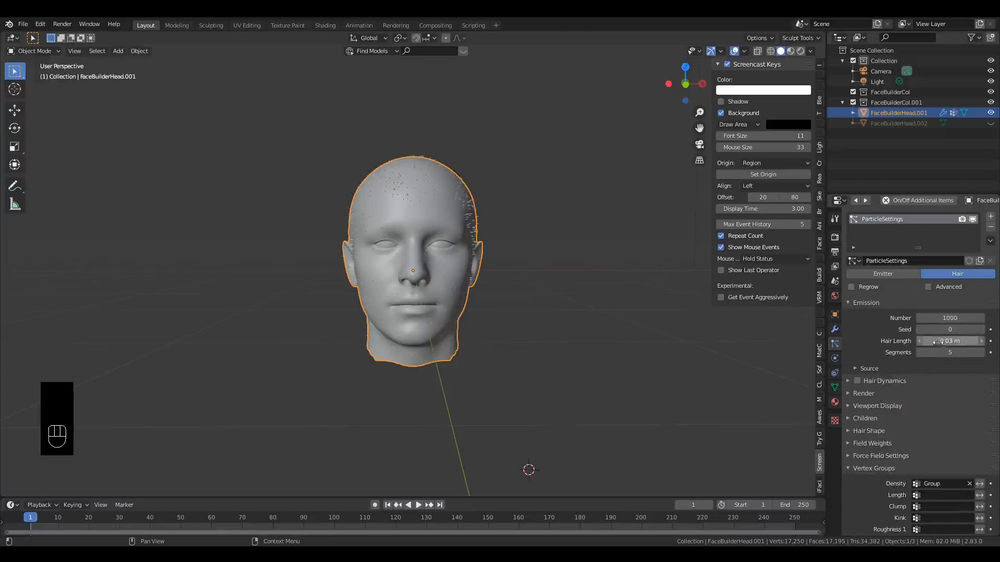
{"action": "left_click_drag", "start_coordinate": [937, 341], "coordinate": [979, 341]}
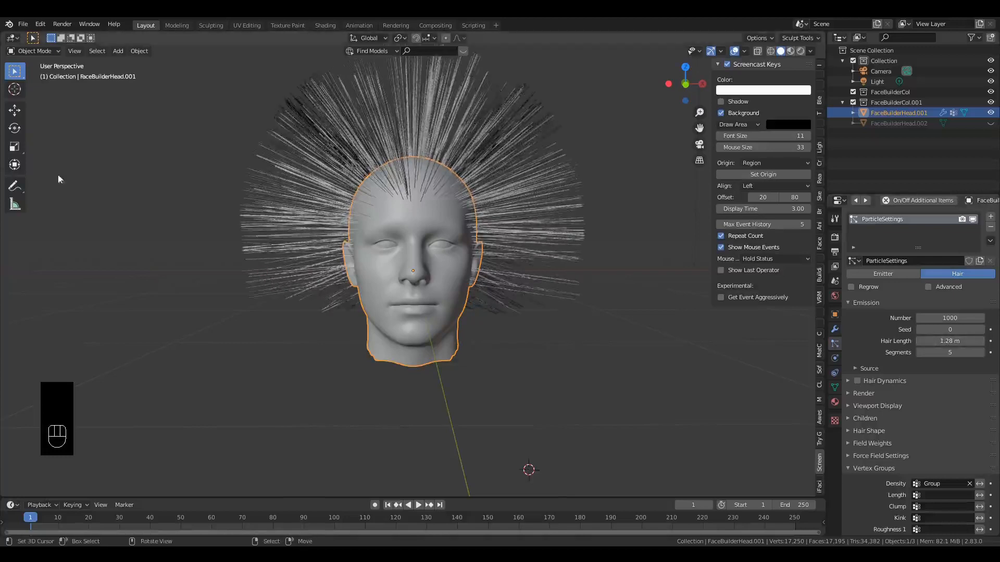
Step: Enter Particle Edit mode on the head and, from the right side view, comb the hair back and down
{"action": "left_click", "coordinate": [30, 52]}
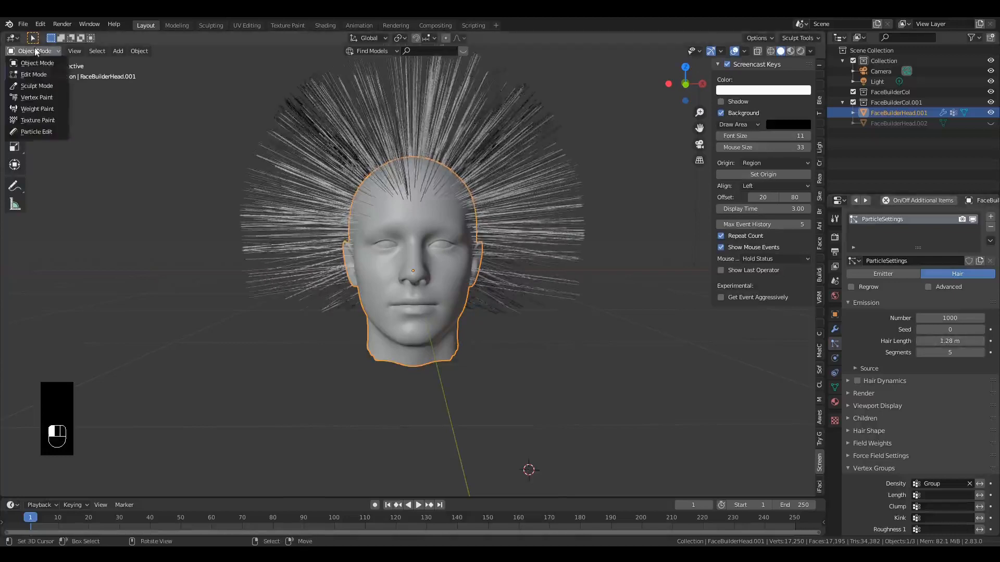
{"action": "left_click", "coordinate": [29, 134]}
{"action": "middle_click_drag", "start_coordinate": [471, 170], "coordinate": [424, 140]}
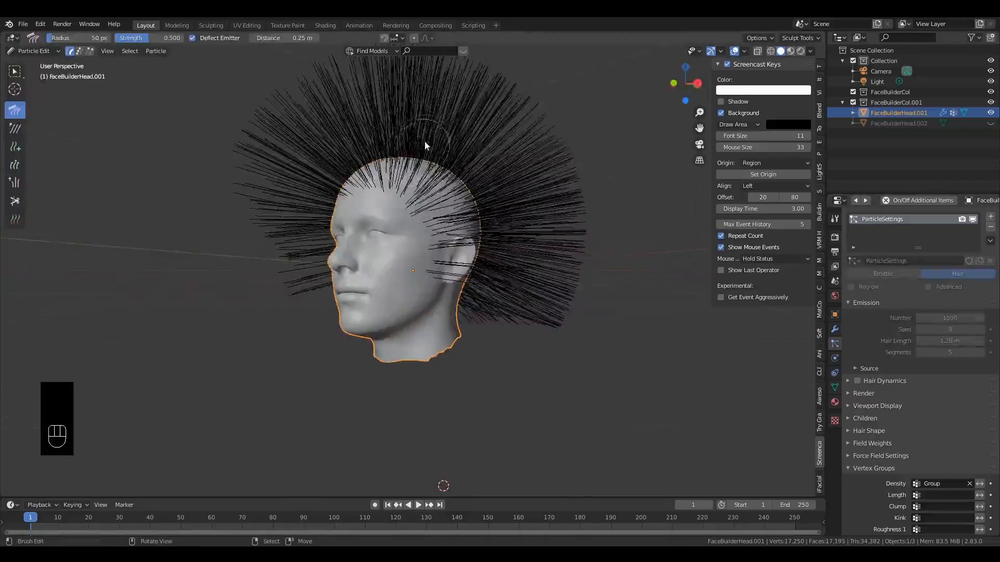
{"action": "key", "text": "KP_1"}
{"action": "scroll", "coordinate": [422, 135], "scroll_direction": "down", "scroll_amount": 5}
{"action": "key", "text": "KP_3"}
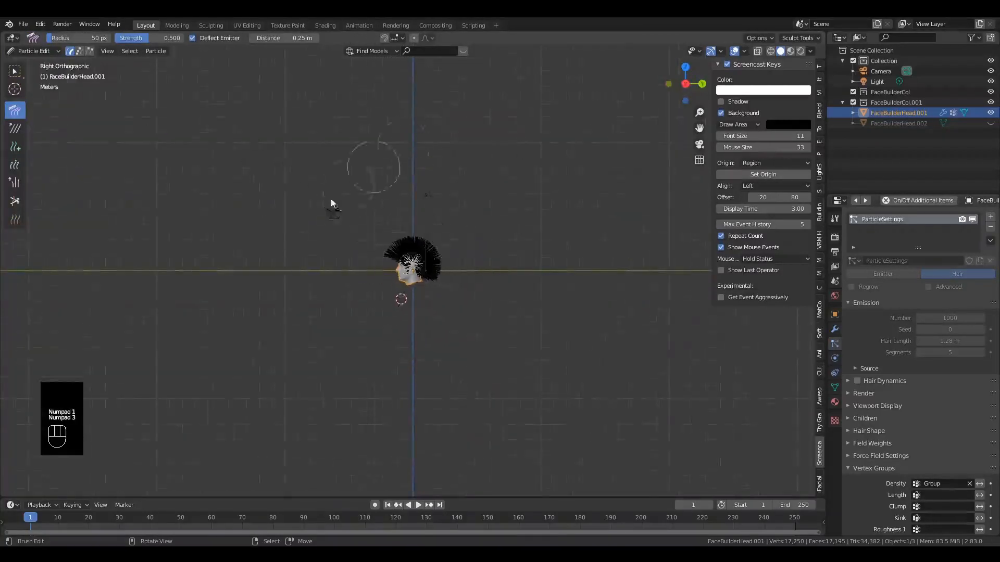
{"action": "mouse_move", "coordinate": [357, 235]}
{"action": "left_mouse_down"}
{"action": "mouse_move", "coordinate": [344, 233]}
{"action": "mouse_move", "coordinate": [416, 245]}
{"action": "mouse_move", "coordinate": [447, 286]}
{"action": "mouse_move", "coordinate": [436, 257]}
{"action": "mouse_move", "coordinate": [468, 276]}
{"action": "mouse_move", "coordinate": [408, 260]}
{"action": "mouse_move", "coordinate": [439, 294]}
{"action": "mouse_move", "coordinate": [436, 244]}
{"action": "mouse_move", "coordinate": [443, 313]}
{"action": "left_mouse_up"}
{"action": "left_click_drag", "start_coordinate": [443, 238], "coordinate": [434, 313]}
{"action": "scroll", "coordinate": [457, 301], "scroll_direction": "up", "scroll_amount": 2}
{"action": "middle_click_drag", "start_coordinate": [457, 301], "coordinate": [461, 272]}
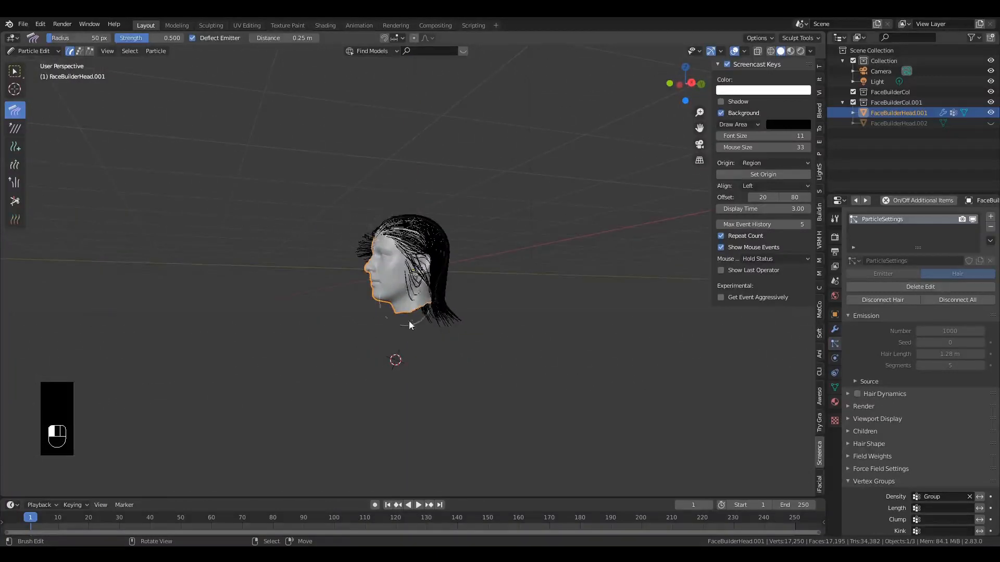
Step: Comb the hair at the front hairline and on the other side of the head backward, away from the face
{"action": "middle_click_drag", "start_coordinate": [392, 357], "coordinate": [362, 242]}
{"action": "left_click_drag", "start_coordinate": [362, 243], "coordinate": [326, 252]}
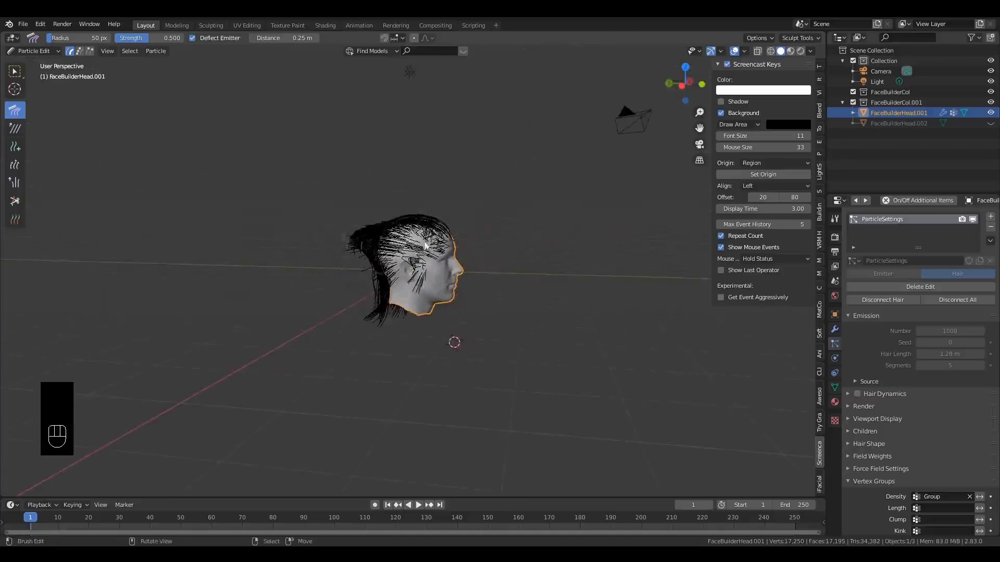
{"action": "mouse_move", "coordinate": [437, 225]}
{"action": "left_mouse_down"}
{"action": "mouse_move", "coordinate": [328, 260]}
{"action": "mouse_move", "coordinate": [414, 225]}
{"action": "mouse_move", "coordinate": [448, 236]}
{"action": "mouse_move", "coordinate": [336, 269]}
{"action": "mouse_move", "coordinate": [346, 289]}
{"action": "mouse_move", "coordinate": [370, 256]}
{"action": "left_mouse_up"}
Step: From the left side view, comb the hair down over the side and back of the head, and return to Object Mode
{"action": "key", "text": "ctrl+KP_3"}
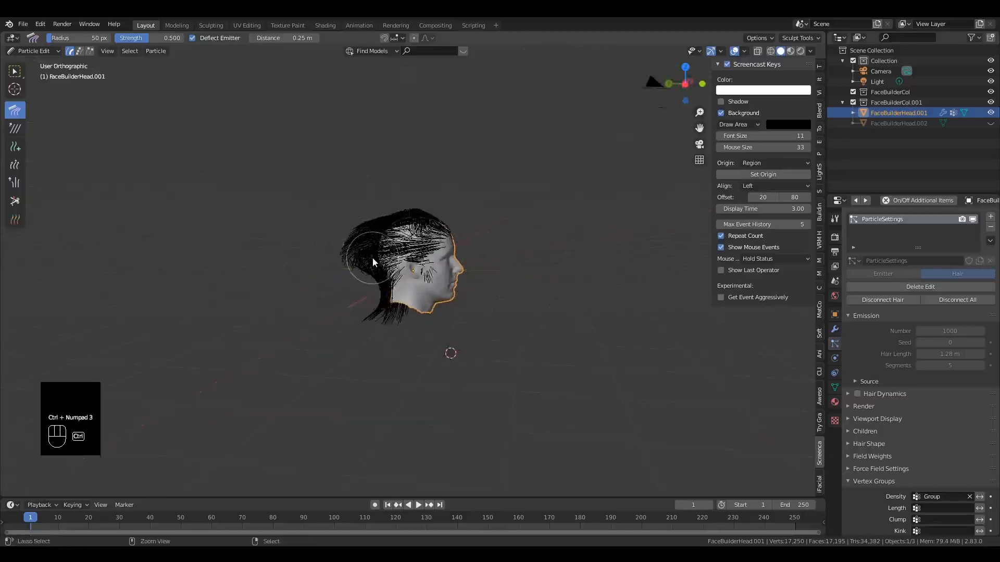
{"action": "mouse_move", "coordinate": [460, 218]}
{"action": "left_mouse_down"}
{"action": "mouse_move", "coordinate": [406, 225]}
{"action": "mouse_move", "coordinate": [359, 249]}
{"action": "mouse_move", "coordinate": [411, 240]}
{"action": "mouse_move", "coordinate": [372, 252]}
{"action": "mouse_move", "coordinate": [386, 245]}
{"action": "mouse_move", "coordinate": [364, 224]}
{"action": "mouse_move", "coordinate": [364, 286]}
{"action": "mouse_move", "coordinate": [377, 263]}
{"action": "mouse_move", "coordinate": [384, 326]}
{"action": "mouse_move", "coordinate": [375, 235]}
{"action": "mouse_move", "coordinate": [381, 365]}
{"action": "left_mouse_up"}
{"action": "left_click_drag", "start_coordinate": [408, 249], "coordinate": [427, 339]}
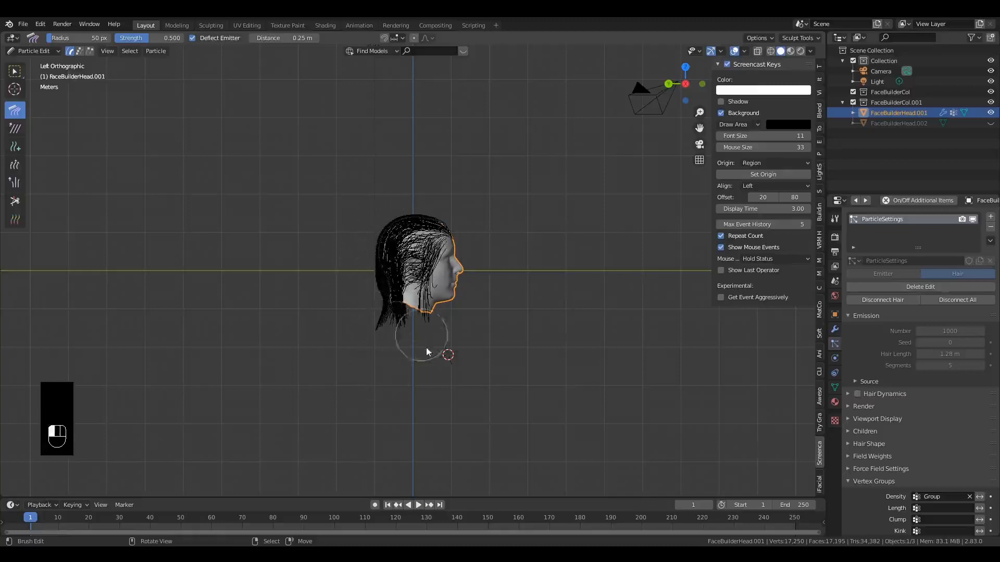
{"action": "mouse_move", "coordinate": [416, 224]}
{"action": "left_mouse_down"}
{"action": "mouse_move", "coordinate": [374, 230]}
{"action": "mouse_move", "coordinate": [382, 266]}
{"action": "mouse_move", "coordinate": [395, 273]}
{"action": "left_mouse_up"}
{"action": "mouse_move", "coordinate": [403, 263]}
{"action": "left_mouse_down"}
{"action": "mouse_move", "coordinate": [394, 250]}
{"action": "mouse_move", "coordinate": [388, 261]}
{"action": "mouse_move", "coordinate": [400, 260]}
{"action": "mouse_move", "coordinate": [385, 245]}
{"action": "mouse_move", "coordinate": [364, 265]}
{"action": "left_mouse_up"}
{"action": "mouse_move", "coordinate": [365, 228]}
{"action": "left_mouse_down"}
{"action": "mouse_move", "coordinate": [379, 344]}
{"action": "mouse_move", "coordinate": [390, 222]}
{"action": "mouse_move", "coordinate": [437, 266]}
{"action": "mouse_move", "coordinate": [427, 320]}
{"action": "left_mouse_up"}
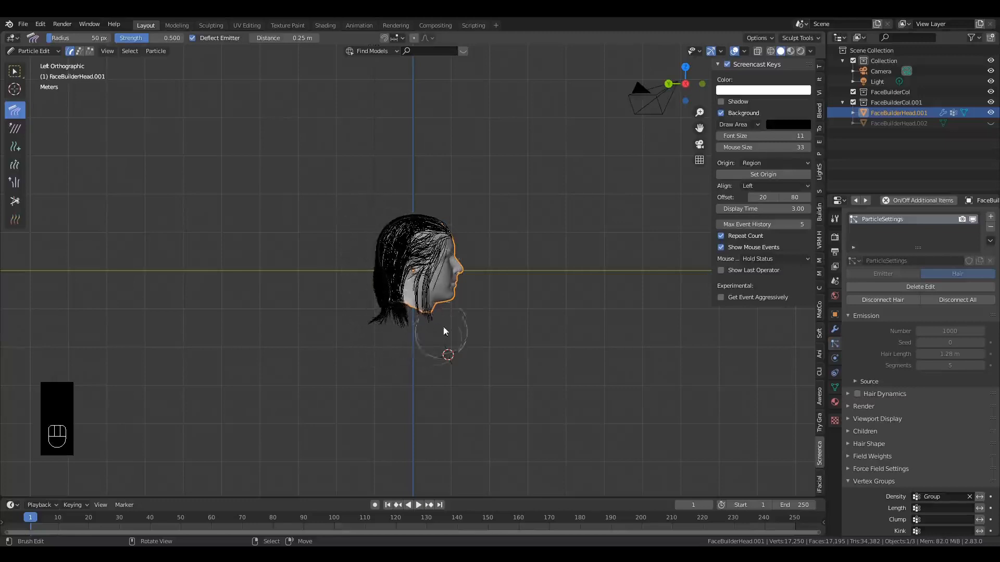
{"action": "middle_click_drag", "start_coordinate": [444, 331], "coordinate": [108, 112]}
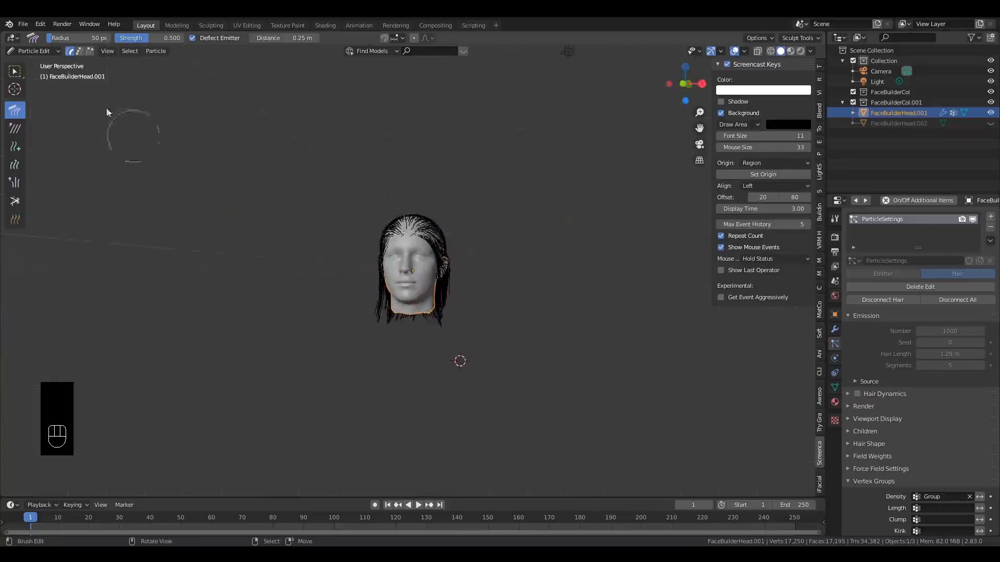
{"action": "left_click", "coordinate": [32, 50]}
{"action": "left_click", "coordinate": [31, 62]}
{"action": "middle_click_drag", "start_coordinate": [313, 198], "coordinate": [403, 252]}
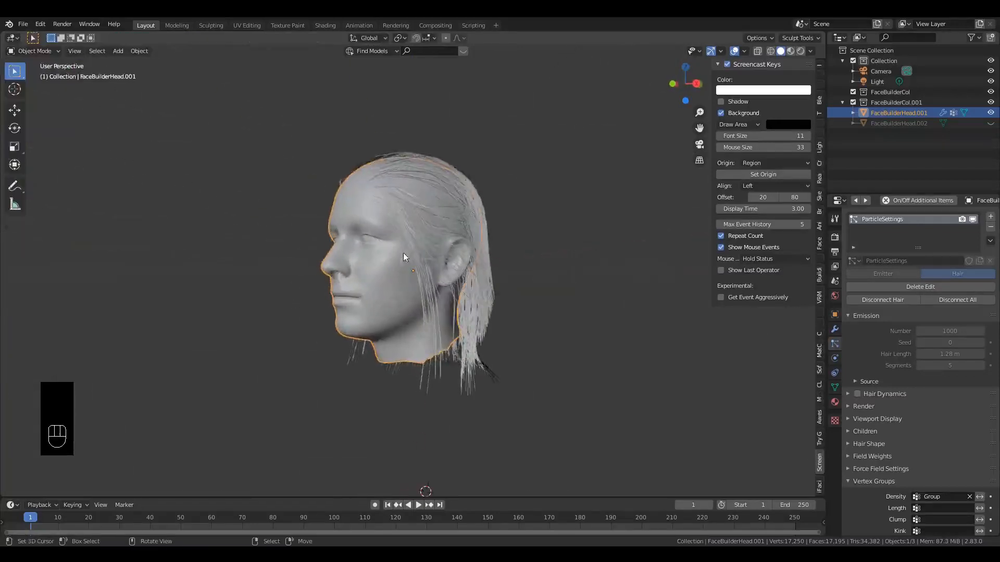
Step: Add a Subdivision Surface modifier to the head mesh
{"action": "left_click", "coordinate": [834, 331]}
{"action": "left_click", "coordinate": [884, 216]}
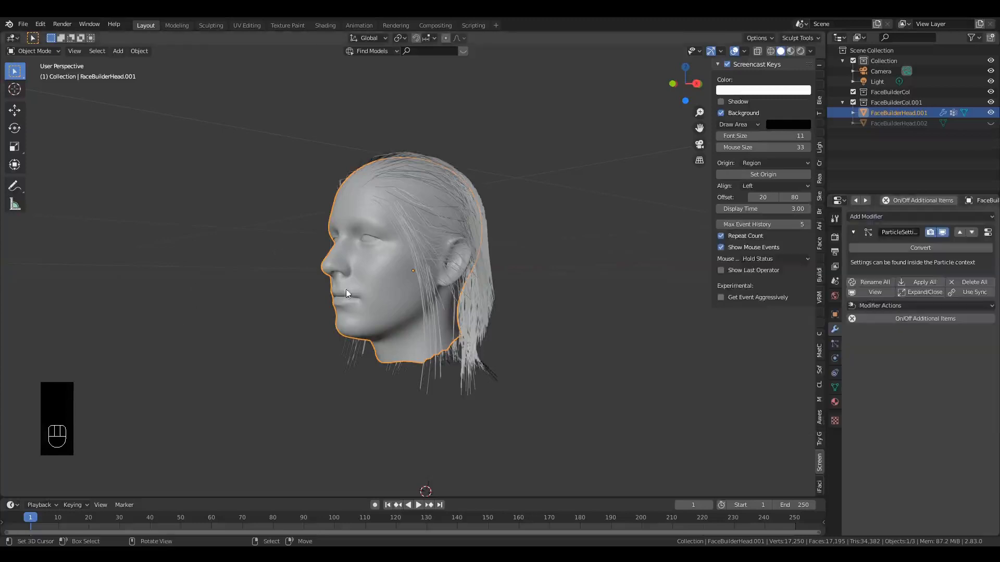
{"action": "scroll", "coordinate": [376, 284], "scroll_direction": "up", "scroll_amount": 6}
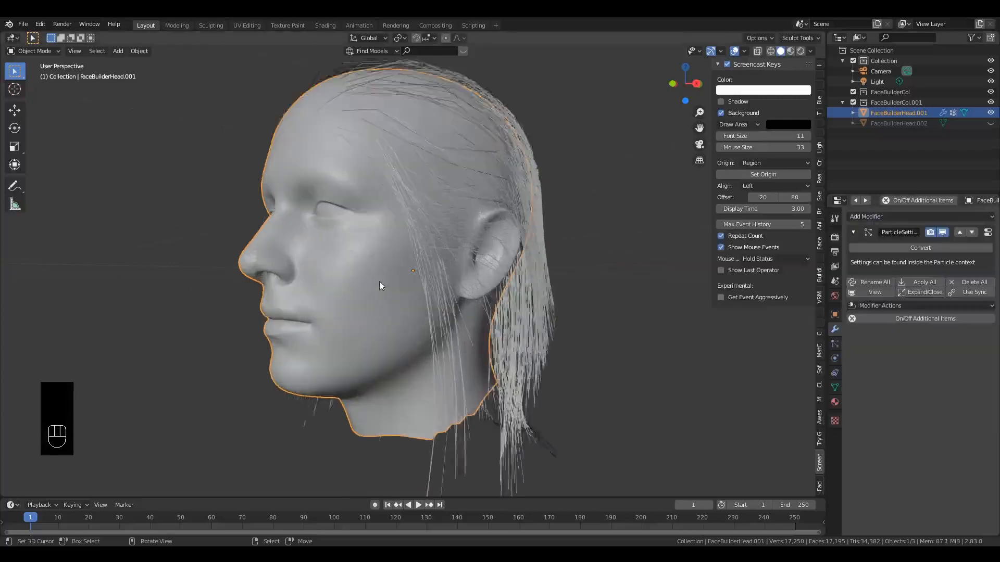
{"action": "scroll", "coordinate": [375, 294], "scroll_direction": "down", "scroll_amount": 3}
{"action": "middle_click_drag", "start_coordinate": [241, 258], "coordinate": [374, 256]}
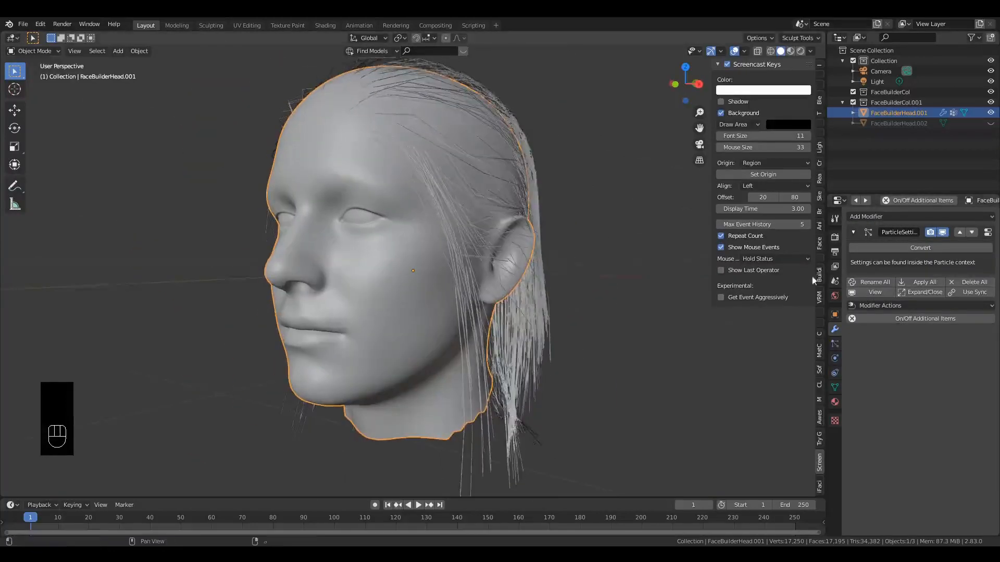
{"action": "left_click", "coordinate": [880, 217]}
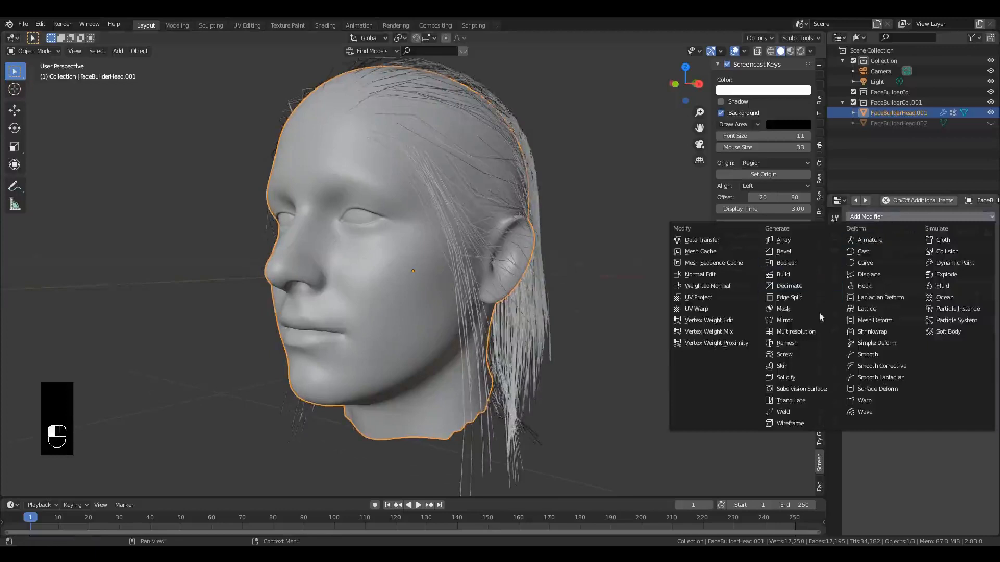
{"action": "left_click", "coordinate": [825, 389]}
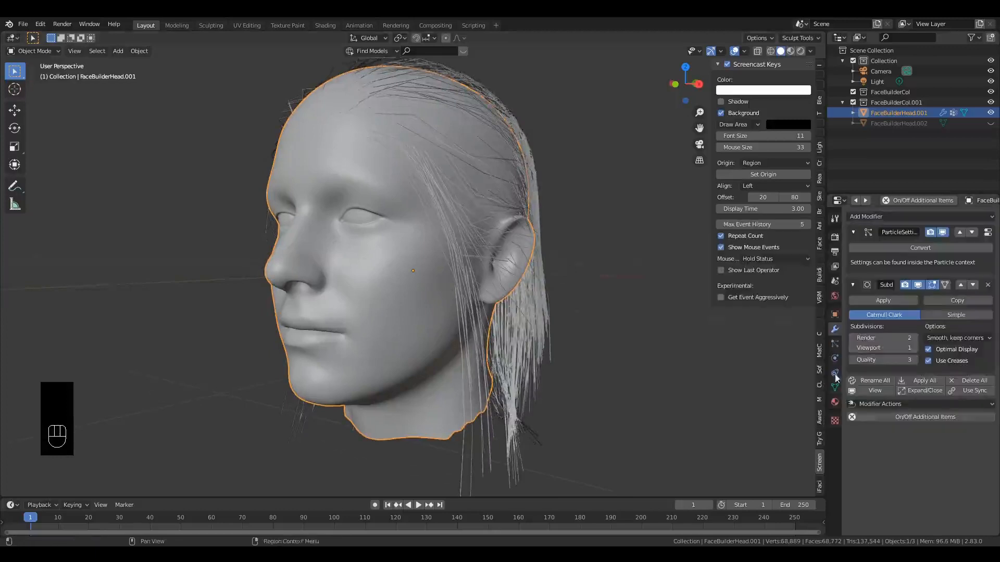
Step: Try applying the head's Subdivision Surface modifier below the particle system, and inspect the hair and mesh around the face
{"action": "left_click", "coordinate": [904, 301]}
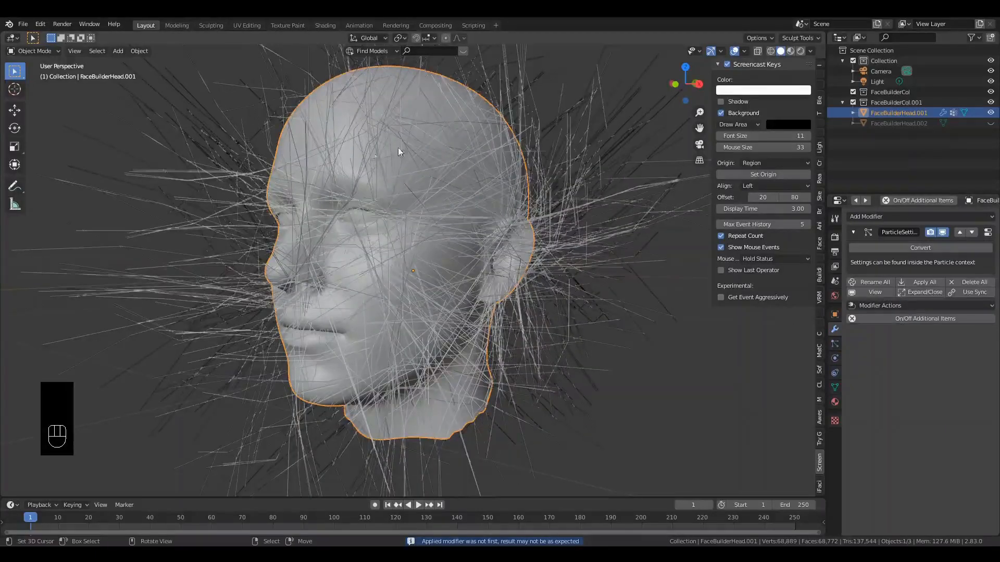
{"action": "middle_click_drag", "start_coordinate": [398, 148], "coordinate": [479, 170]}
{"action": "middle_click_drag", "start_coordinate": [376, 208], "coordinate": [422, 162]}
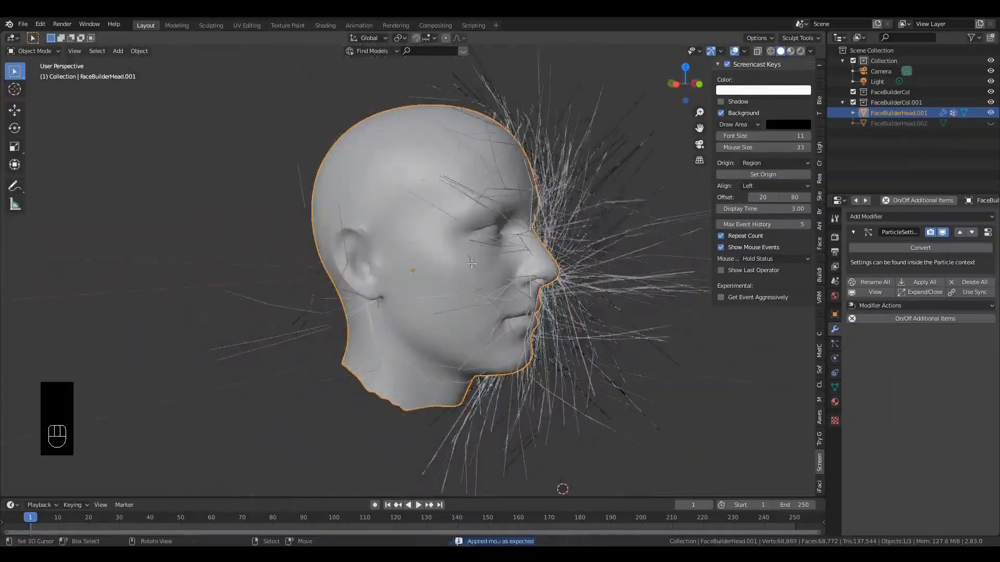
{"action": "key", "text": "Tab"}
{"action": "middle_click_drag", "start_coordinate": [484, 262], "coordinate": [437, 256]}
{"action": "key", "text": "Tab"}
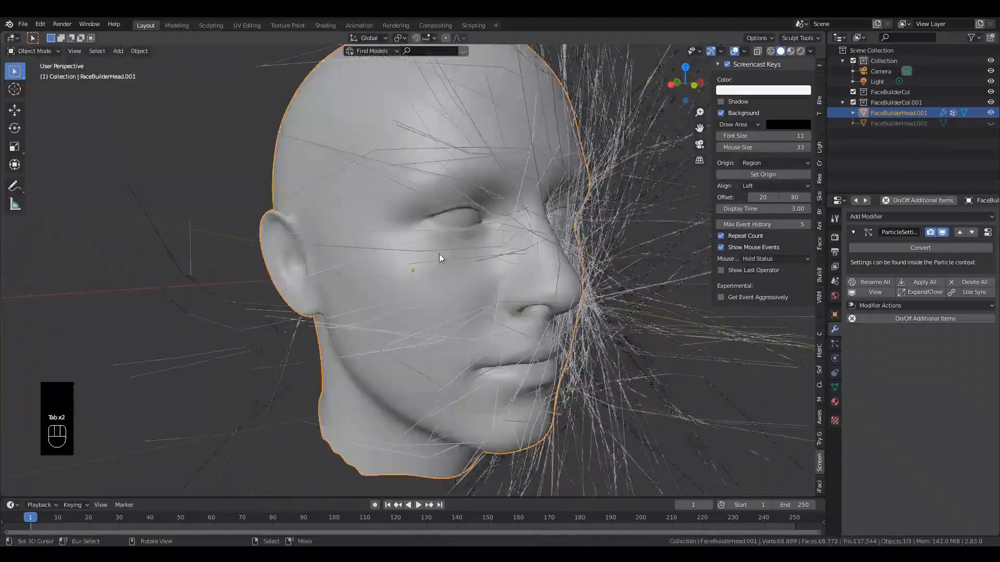
Step: Undo applying the Subdivision Surface modifier to the head
{"action": "key", "text": "ctrl+z"}
{"action": "key", "text": "ctrl+z"}
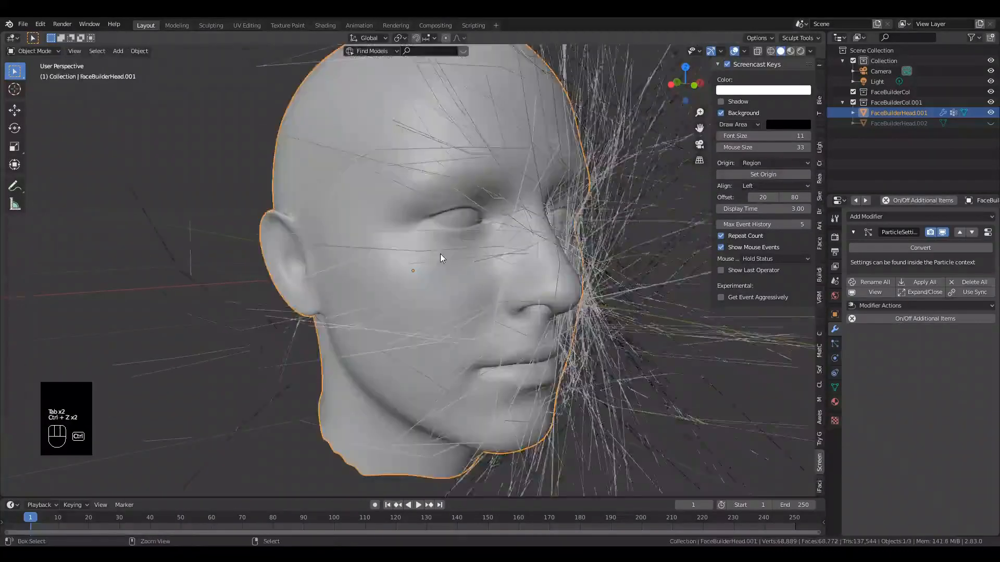
{"action": "key", "text": "ctrl+z"}
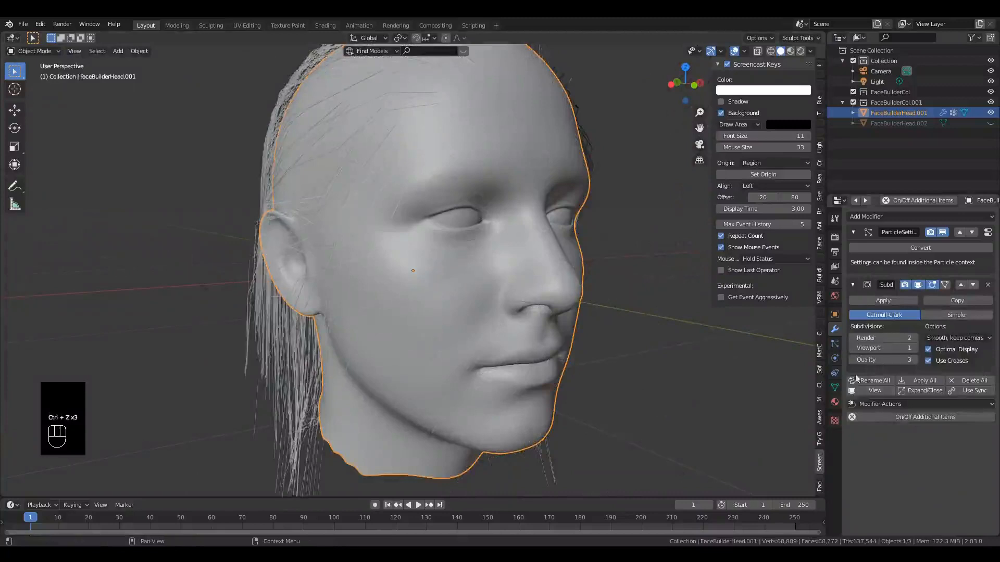
Step: Remove the hair particle system from the full head and unhide the separated scalp mesh
{"action": "left_click", "coordinate": [835, 358]}
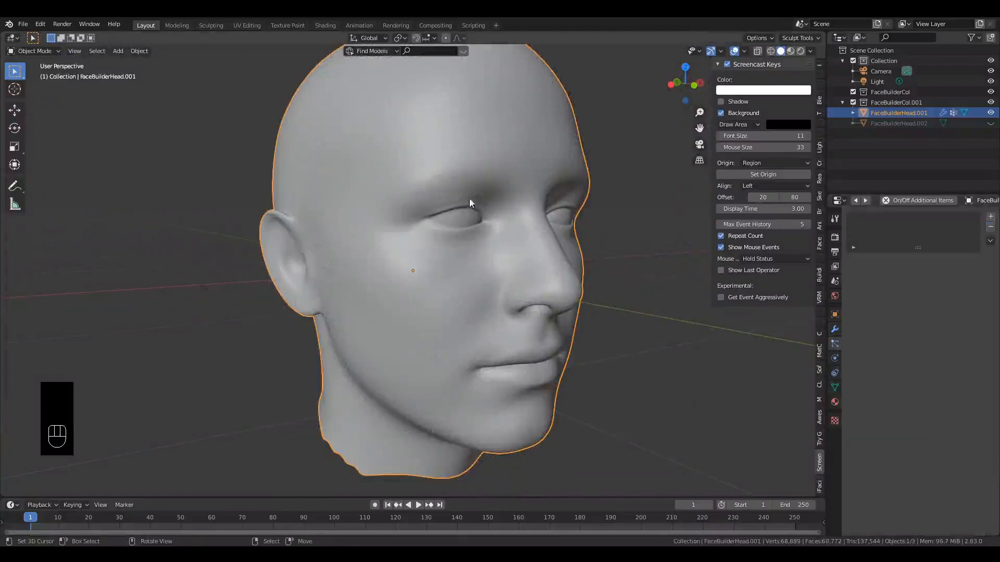
{"action": "key", "text": "alt+h"}
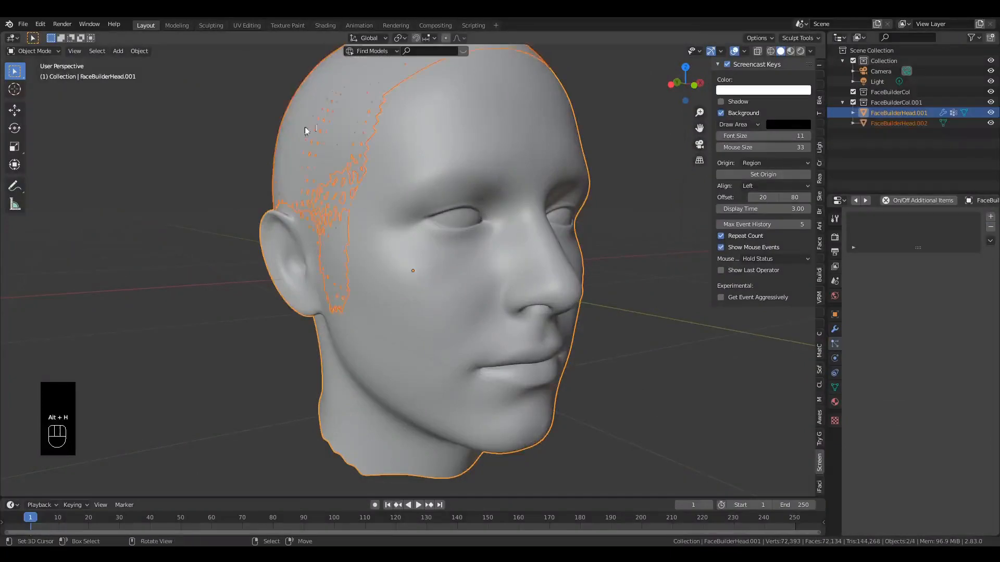
Step: Select the separated scalp mesh and give it a new particle system of type Hair
{"action": "left_click", "coordinate": [539, 210]}
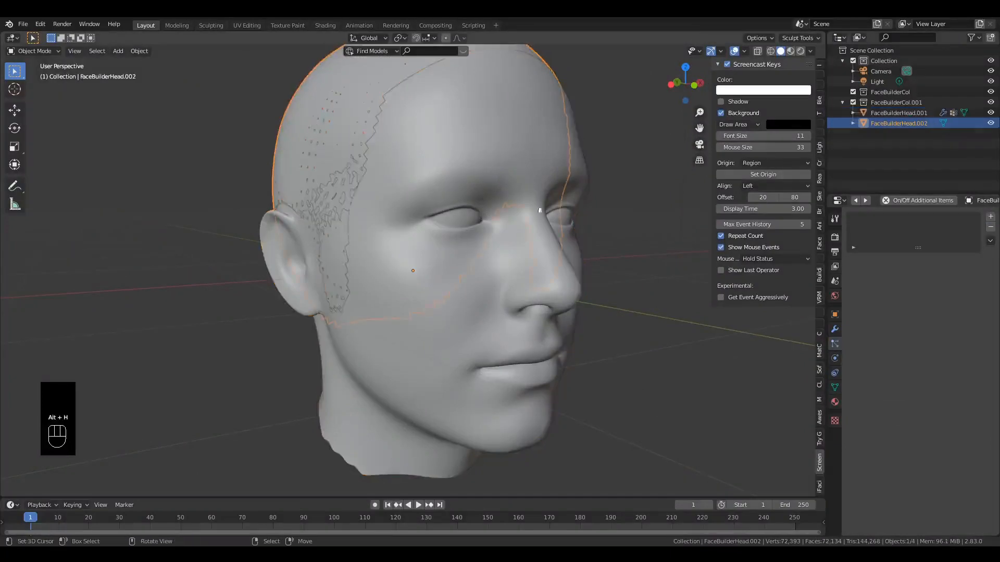
{"action": "left_click", "coordinate": [991, 217]}
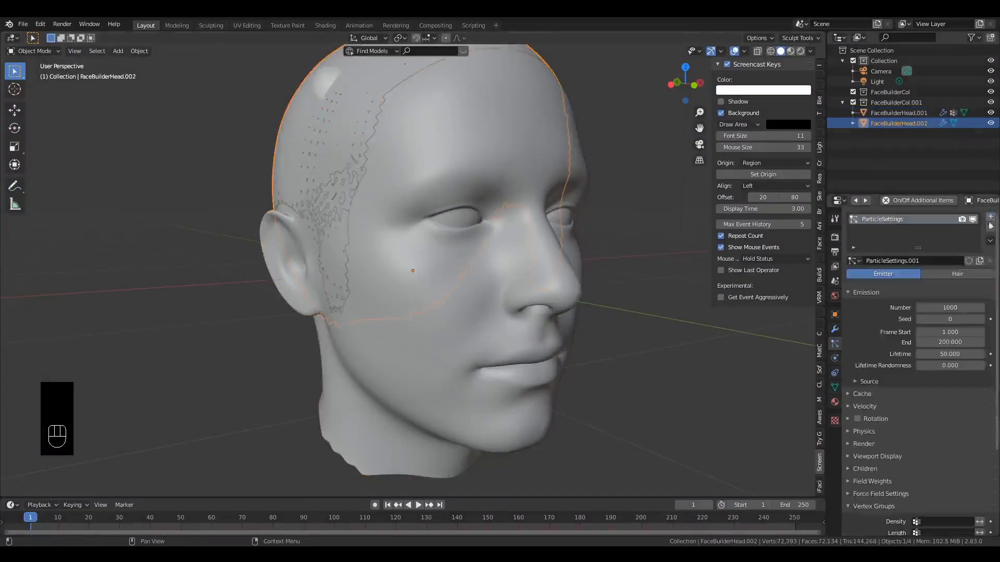
{"action": "left_click", "coordinate": [955, 274]}
{"action": "left_click_drag", "start_coordinate": [620, 329], "coordinate": [229, 267], "text": "alt"}
Step: Enter Particle Edit mode on the scalp, enlarge the comb brush to a 222 px radius, and sweep the hair back from the face
{"action": "left_click", "coordinate": [33, 50]}
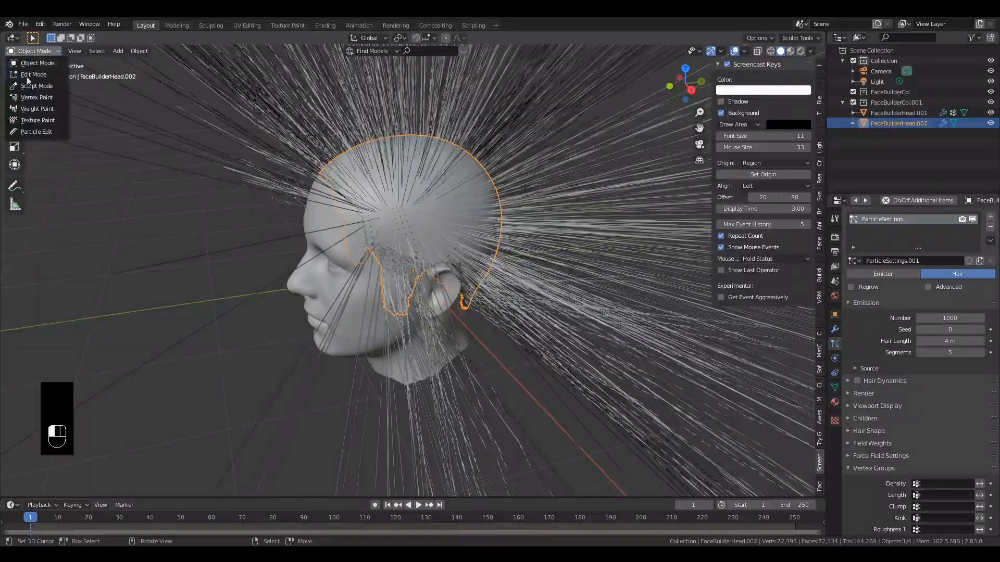
{"action": "left_click", "coordinate": [26, 132]}
{"action": "left_click_drag", "start_coordinate": [298, 218], "coordinate": [282, 206], "text": "alt"}
{"action": "scroll", "coordinate": [282, 207], "scroll_direction": "down", "scroll_amount": 4}
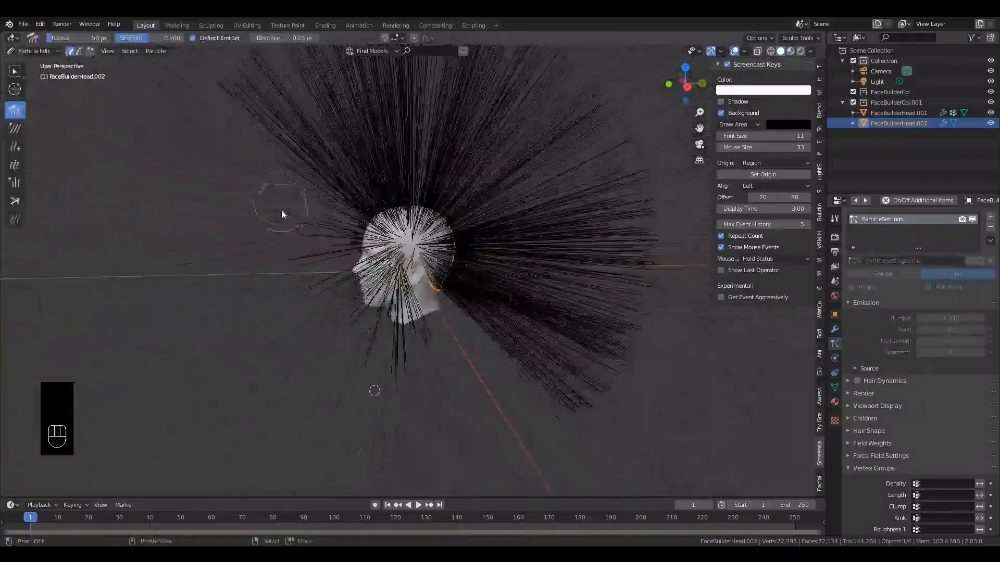
{"action": "key", "text": "f"}
{"action": "left_click", "coordinate": [391, 260]}
{"action": "mouse_move", "coordinate": [277, 246]}
{"action": "left_mouse_down"}
{"action": "mouse_move", "coordinate": [532, 329]}
{"action": "mouse_move", "coordinate": [572, 354]}
{"action": "left_mouse_up"}
{"action": "mouse_move", "coordinate": [387, 250]}
{"action": "left_mouse_down"}
{"action": "mouse_move", "coordinate": [583, 281]}
{"action": "mouse_move", "coordinate": [709, 344]}
{"action": "left_mouse_up"}
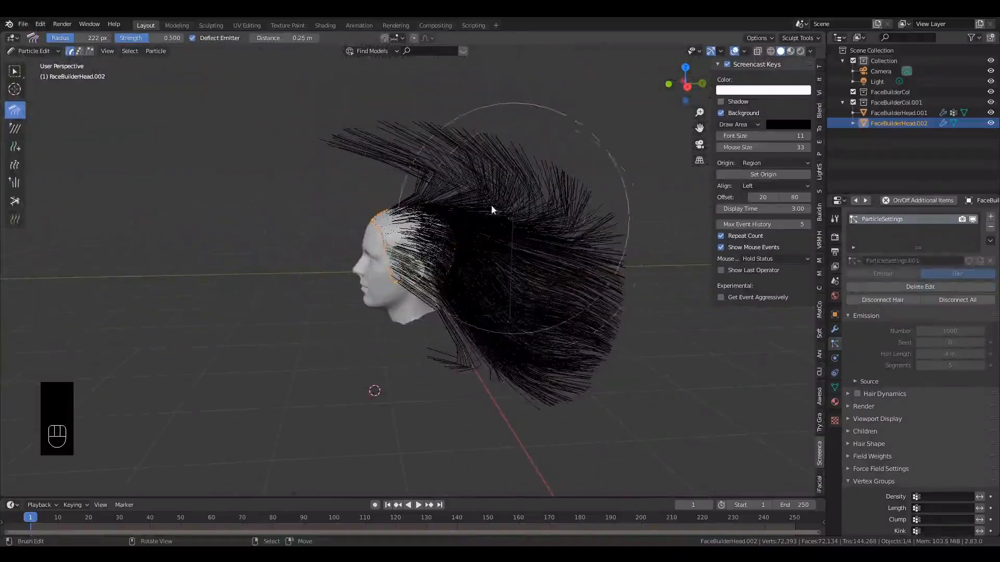
Step: Comb the swept-back scalp hair downward so it hangs behind the head and neck
{"action": "mouse_move", "coordinate": [491, 208]}
{"action": "left_mouse_down"}
{"action": "mouse_move", "coordinate": [479, 205]}
{"action": "mouse_move", "coordinate": [527, 399]}
{"action": "left_mouse_up"}
{"action": "mouse_move", "coordinate": [404, 197]}
{"action": "left_mouse_down"}
{"action": "mouse_move", "coordinate": [610, 469]}
{"action": "mouse_move", "coordinate": [495, 304]}
{"action": "mouse_move", "coordinate": [497, 448]}
{"action": "mouse_move", "coordinate": [468, 313]}
{"action": "left_mouse_up"}
{"action": "left_click_drag", "start_coordinate": [452, 185], "coordinate": [523, 480]}
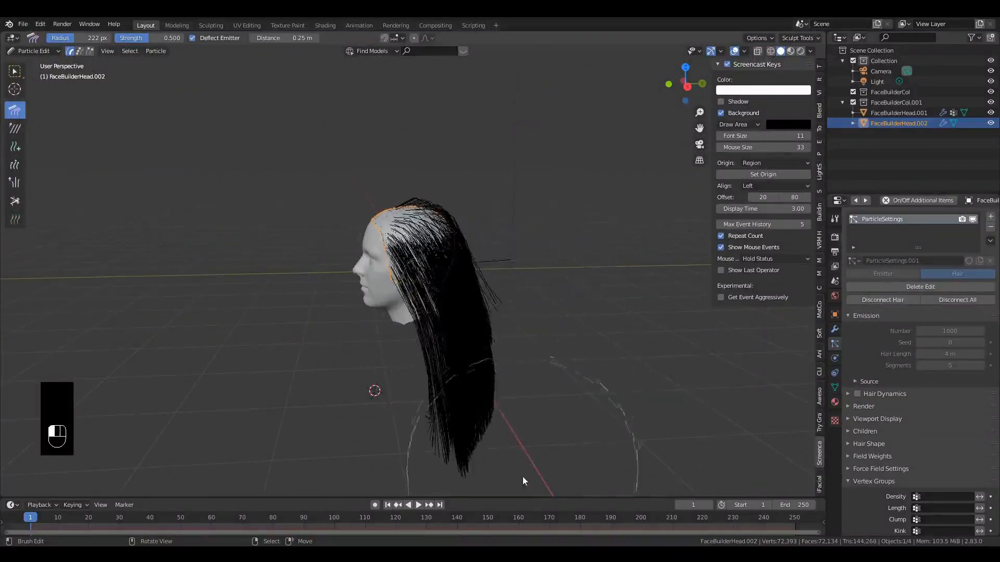
Step: Comb the long hair on the opposite side of the scalp downward, away from the face
{"action": "middle_click_drag", "start_coordinate": [459, 429], "coordinate": [345, 520]}
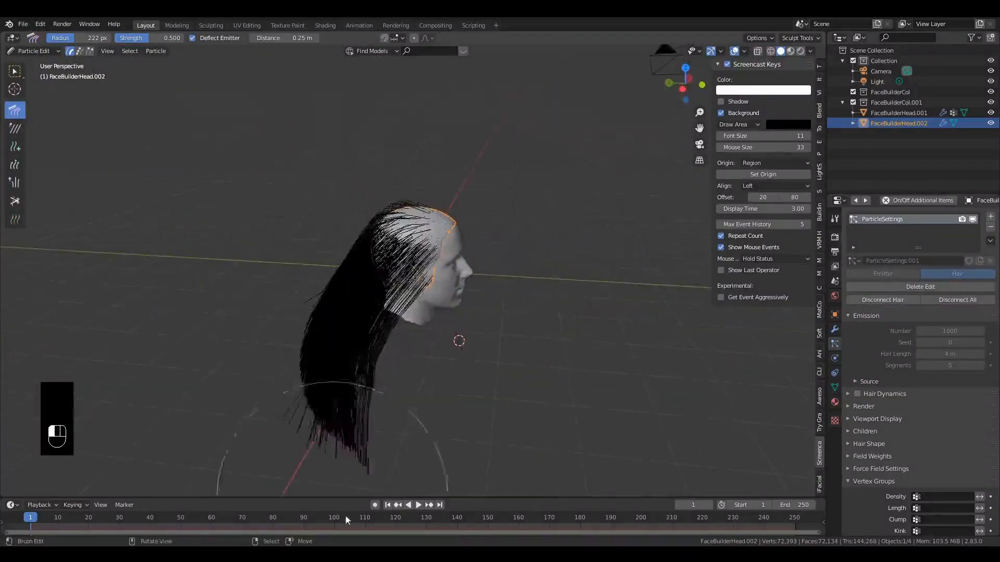
{"action": "left_click_drag", "start_coordinate": [345, 520], "coordinate": [356, 523]}
{"action": "mouse_move", "coordinate": [367, 275]}
{"action": "left_mouse_down"}
{"action": "mouse_move", "coordinate": [382, 463]}
{"action": "mouse_move", "coordinate": [398, 495]}
{"action": "left_mouse_up"}
{"action": "mouse_move", "coordinate": [411, 295]}
{"action": "left_mouse_down"}
{"action": "mouse_move", "coordinate": [437, 245]}
{"action": "mouse_move", "coordinate": [444, 271]}
{"action": "left_mouse_up"}
{"action": "mouse_move", "coordinate": [443, 271]}
{"action": "middle_mouse_down"}
{"action": "mouse_move", "coordinate": [301, 277]}
{"action": "mouse_move", "coordinate": [458, 256]}
{"action": "middle_mouse_up"}
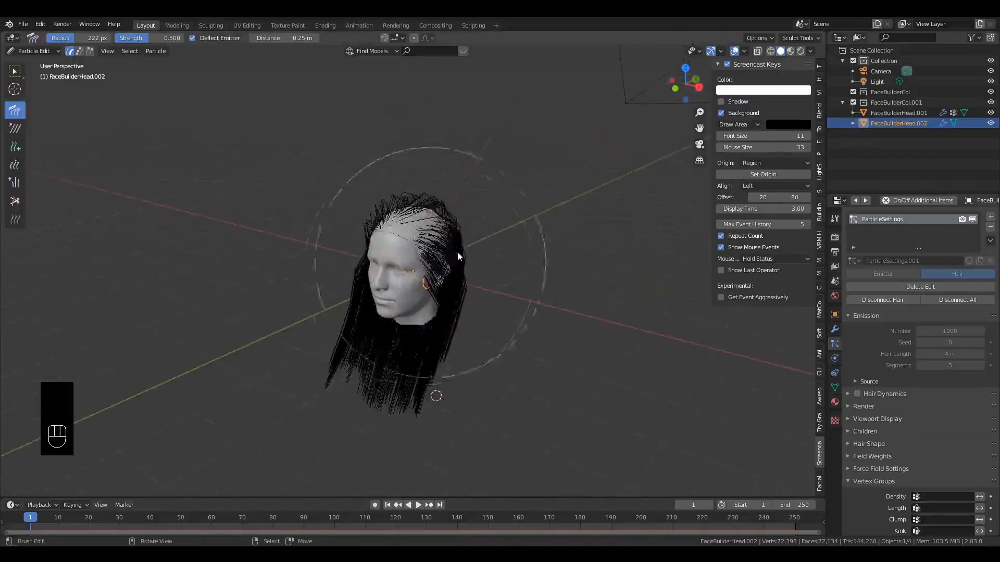
Step: Comb the remaining hair on the side of the scalp back from the face and return to Object Mode
{"action": "mouse_move", "coordinate": [458, 253]}
{"action": "left_mouse_down"}
{"action": "mouse_move", "coordinate": [449, 239]}
{"action": "mouse_move", "coordinate": [449, 248]}
{"action": "left_mouse_up"}
{"action": "middle_click_drag", "start_coordinate": [460, 233], "coordinate": [390, 224]}
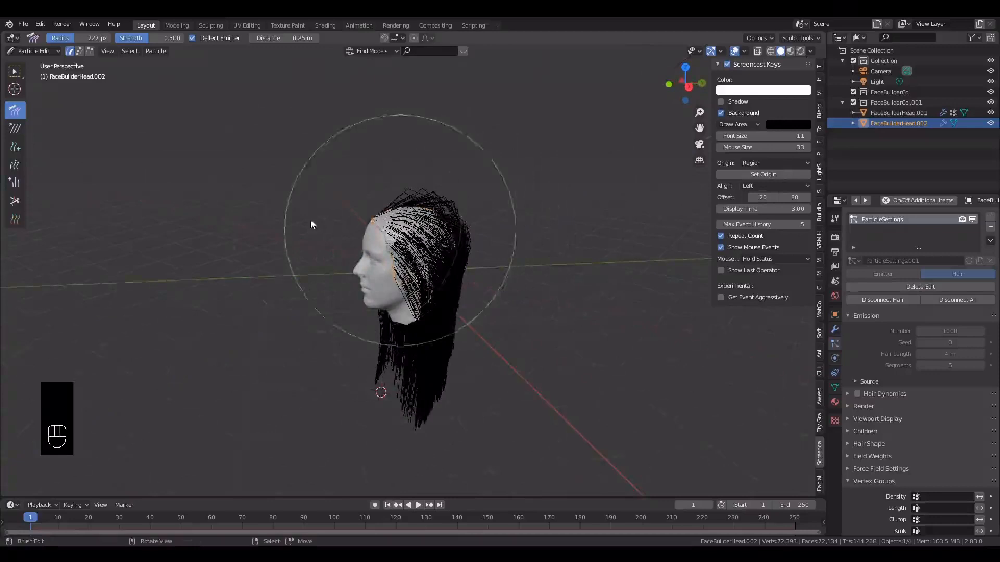
{"action": "left_click", "coordinate": [32, 51]}
{"action": "left_click", "coordinate": [51, 62]}
Step: Select the full head and apply its Subdivision modifier
{"action": "scroll", "coordinate": [377, 301], "scroll_direction": "up", "scroll_amount": 5}
{"action": "right_click", "coordinate": [340, 305]}
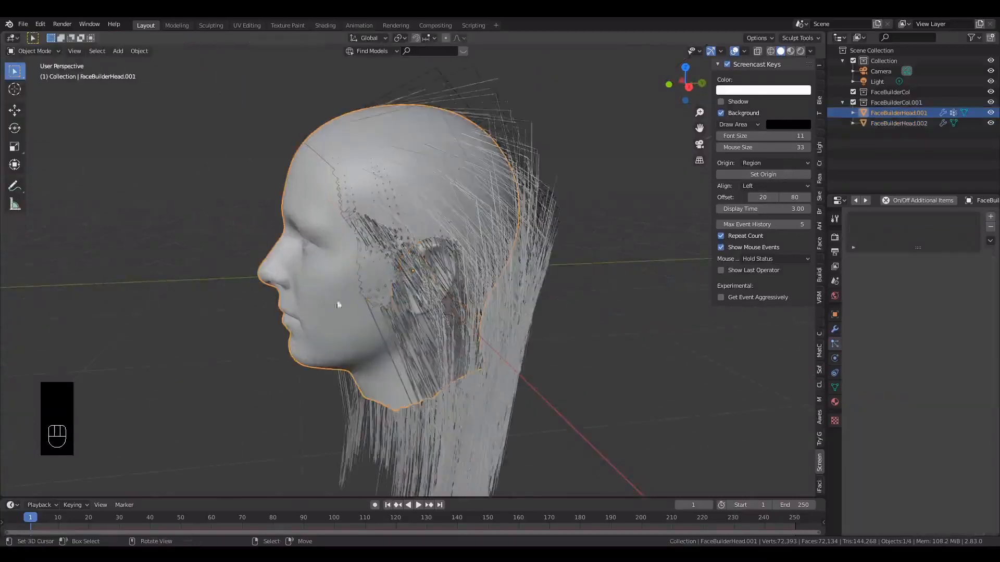
{"action": "left_click", "coordinate": [835, 328]}
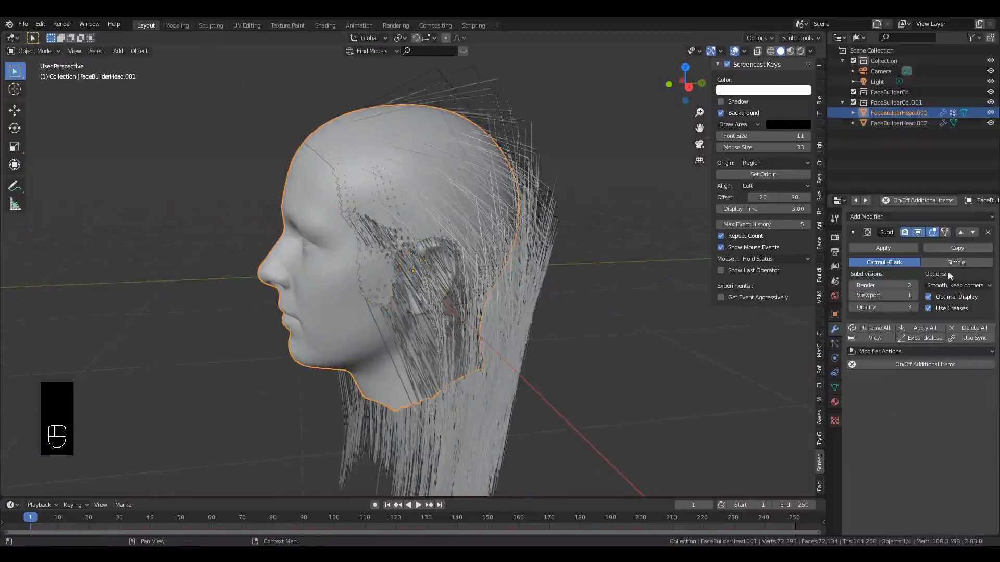
{"action": "left_click", "coordinate": [909, 250]}
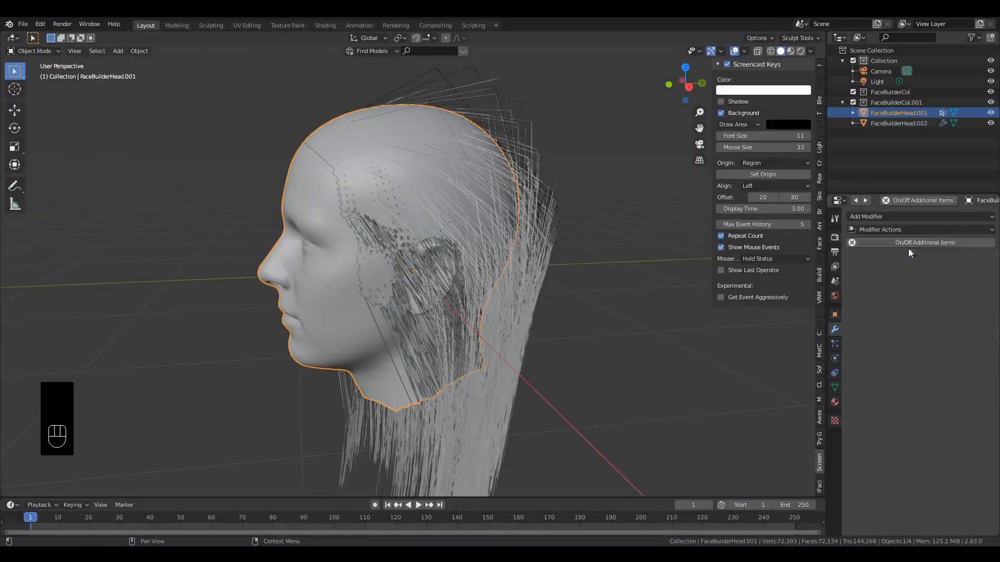
Step: Compare the head and the scalp at the forehead hairline, and inspect the scalp's mesh in Edit Mode
{"action": "middle_click_drag", "start_coordinate": [334, 377], "coordinate": [481, 376], "text": "alt"}
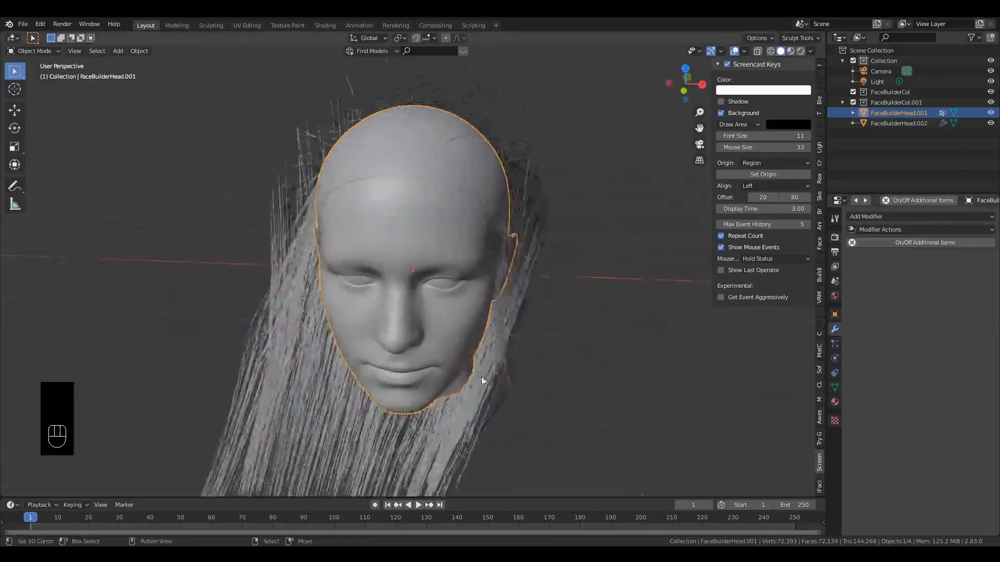
{"action": "scroll", "coordinate": [468, 233], "scroll_direction": "up", "scroll_amount": 2}
{"action": "middle_click_drag", "start_coordinate": [468, 233], "coordinate": [511, 273], "text": "alt+shift"}
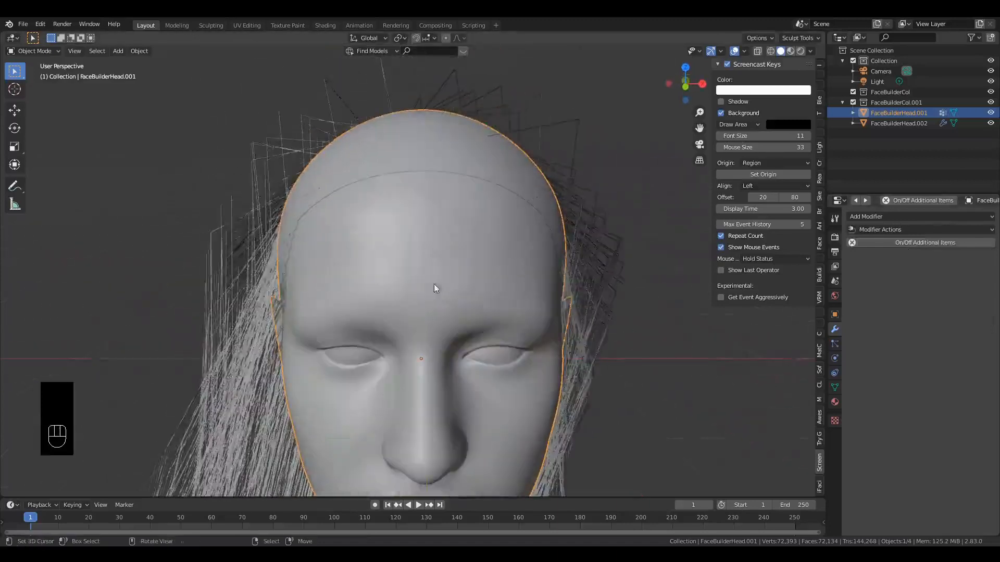
{"action": "left_click", "coordinate": [517, 190]}
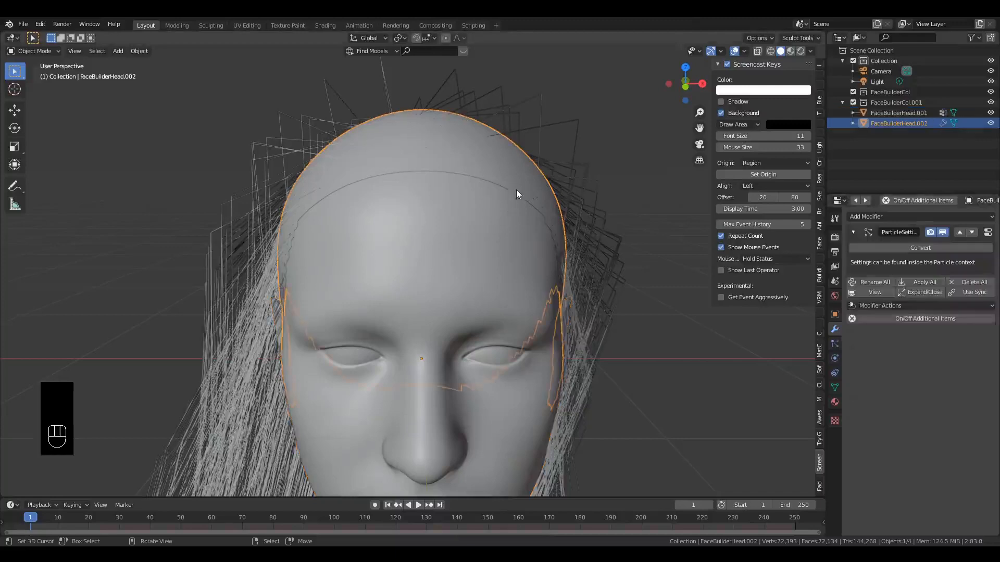
{"action": "left_click", "coordinate": [503, 281]}
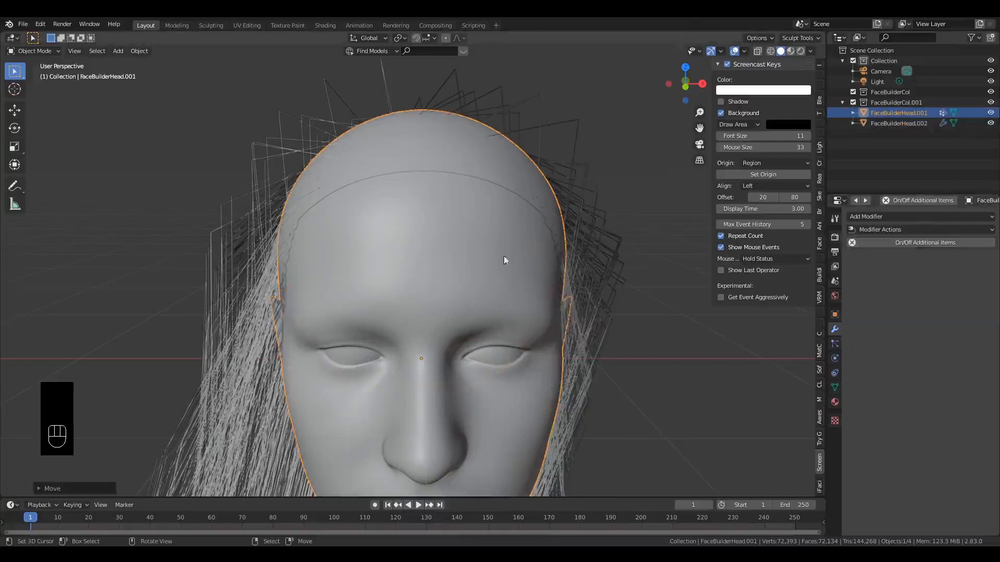
{"action": "left_click", "coordinate": [520, 189]}
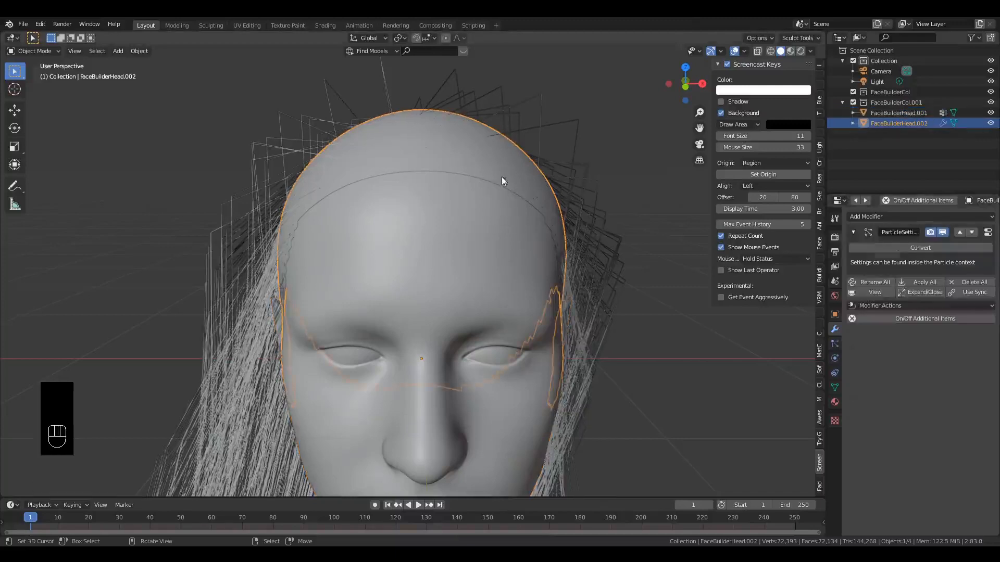
{"action": "key", "text": "Tab"}
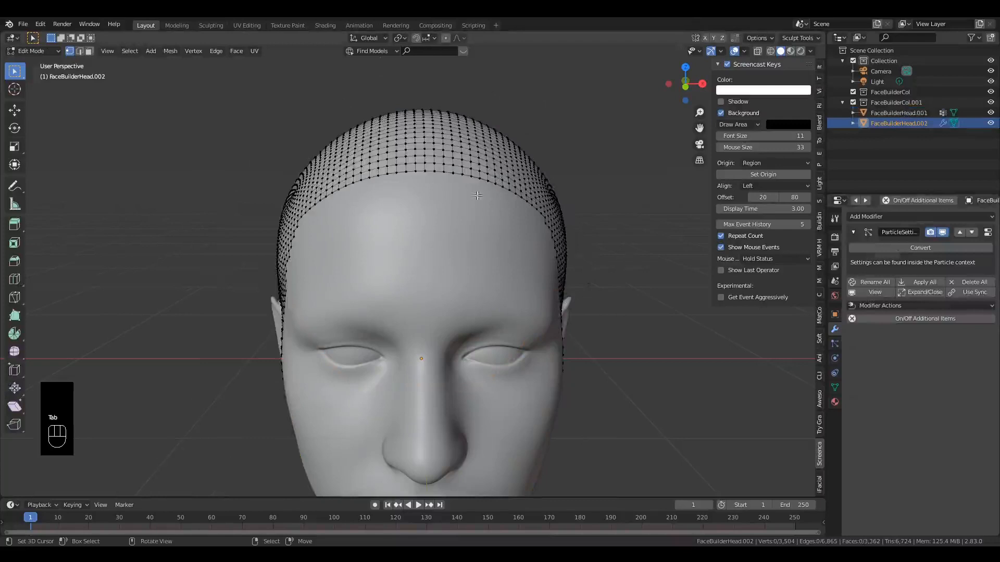
{"action": "middle_click_drag", "start_coordinate": [561, 212], "coordinate": [426, 208]}
{"action": "key", "text": "Tab"}
Step: Examine the full head's mesh density around the temple and ear in Edit Mode
{"action": "left_click", "coordinate": [199, 251]}
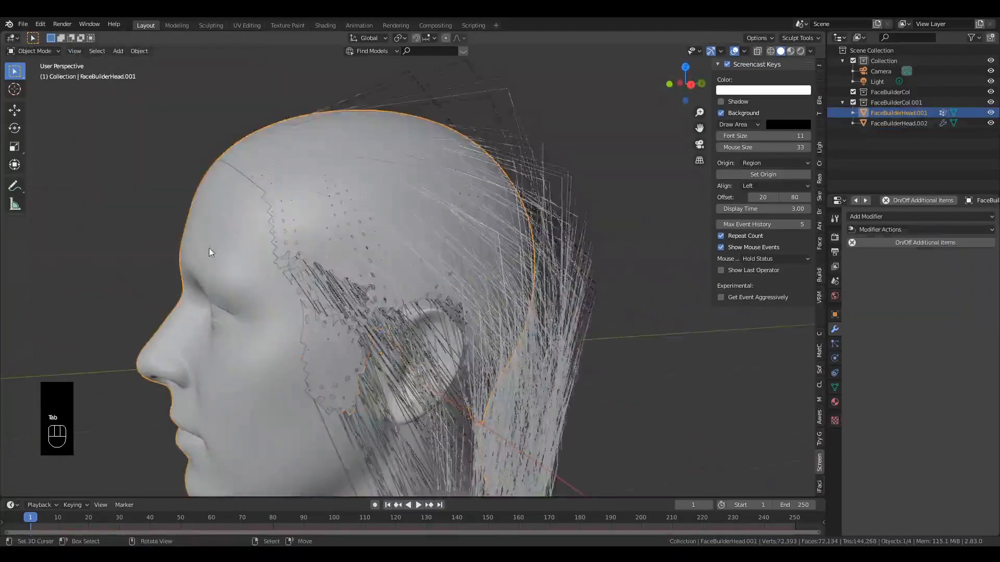
{"action": "key", "text": "Tab"}
{"action": "scroll", "coordinate": [208, 248], "scroll_direction": "up", "scroll_amount": 2}
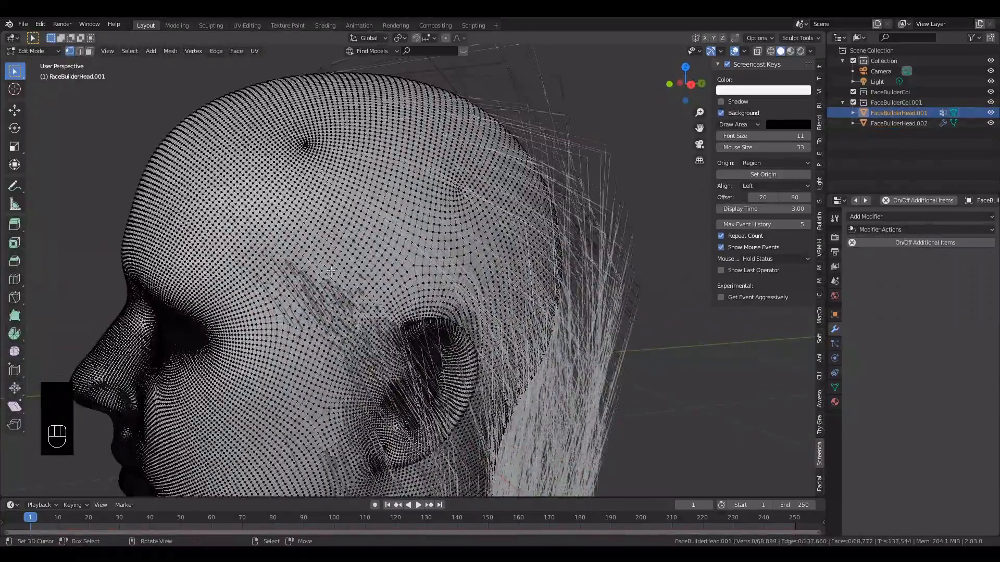
{"action": "key", "text": "Tab"}
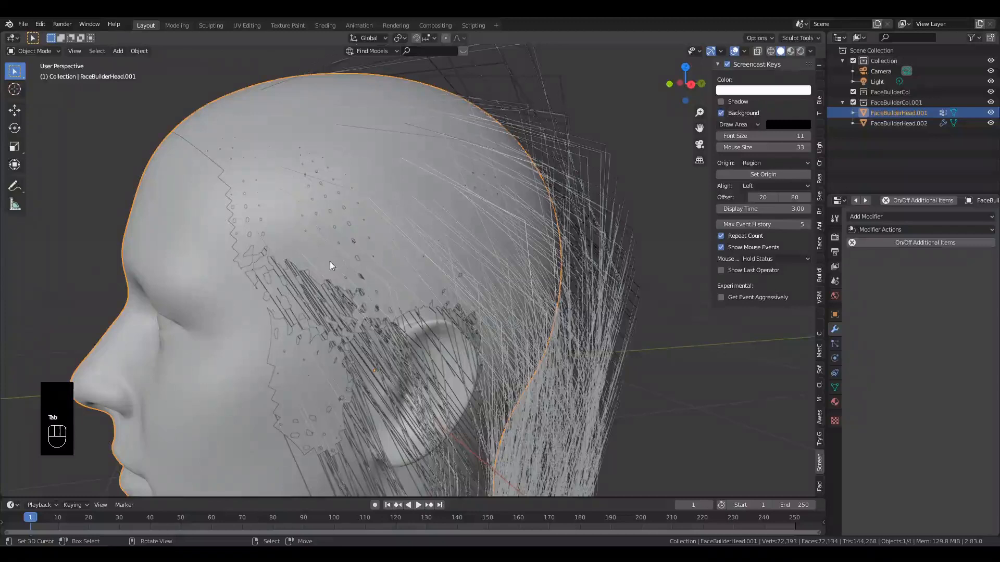
{"action": "scroll", "coordinate": [330, 263], "scroll_direction": "down", "scroll_amount": 2}
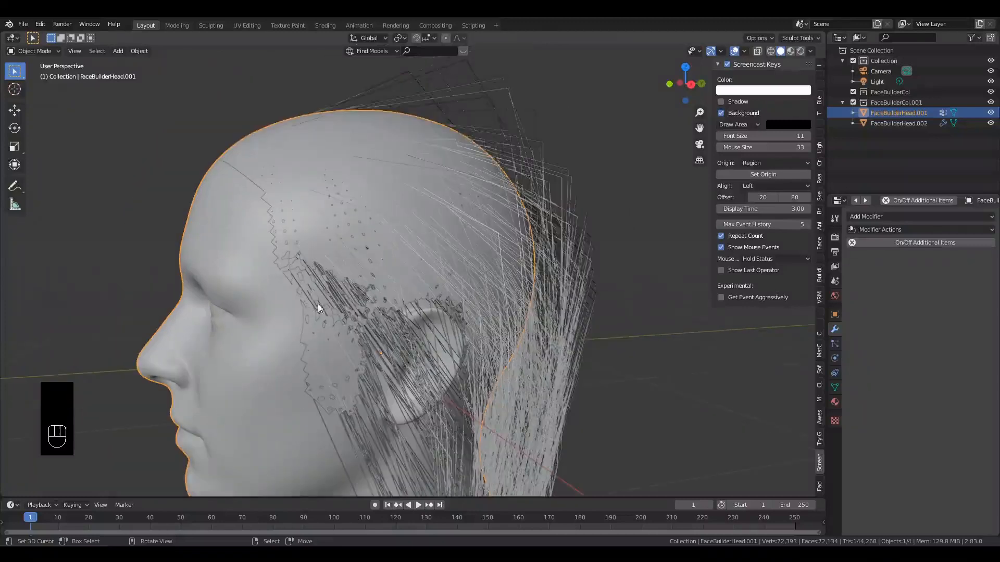
Step: Select the separated scalp mesh and remove its hair particle system
{"action": "left_click", "coordinate": [315, 326]}
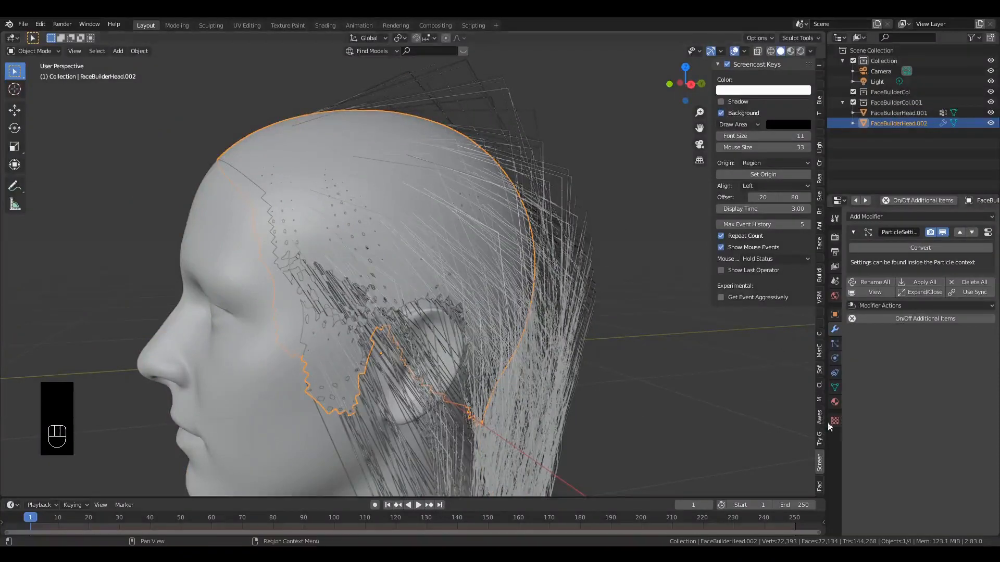
{"action": "left_click", "coordinate": [836, 345]}
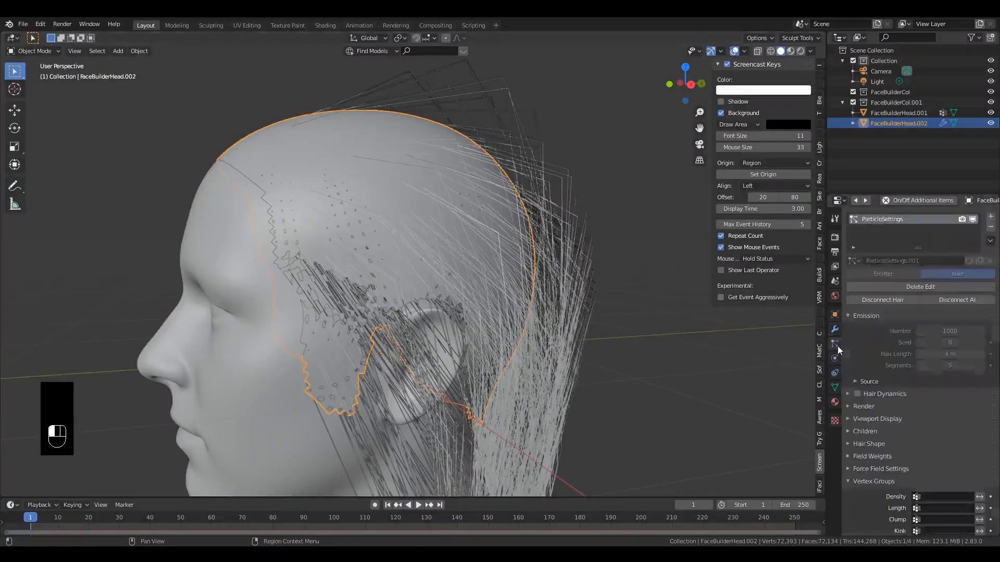
{"action": "left_click", "coordinate": [990, 227]}
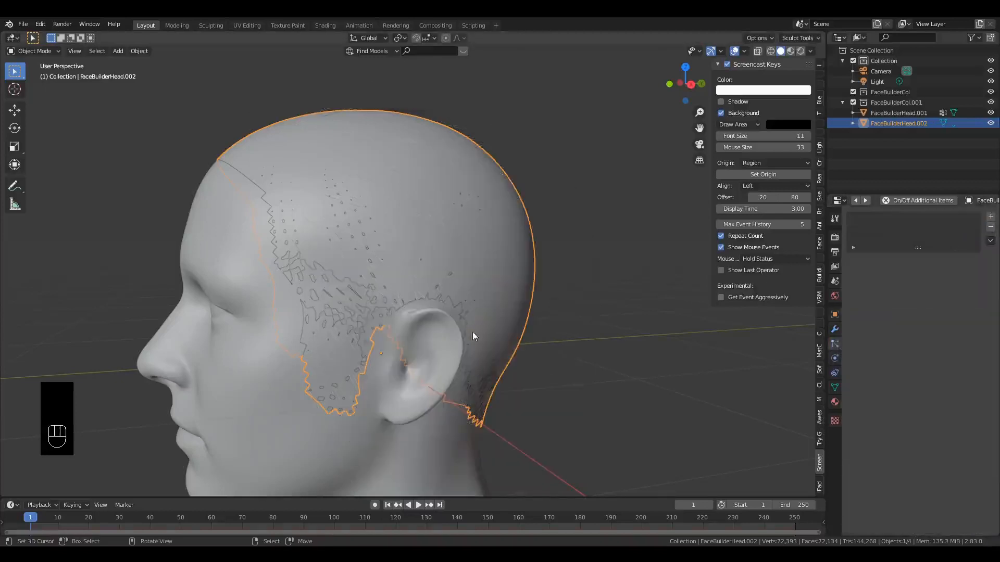
Step: Hide the scalp mesh and put the full head into Sculpt Mode with the Mask brush active
{"action": "key", "text": "h"}
{"action": "left_click", "coordinate": [425, 214]}
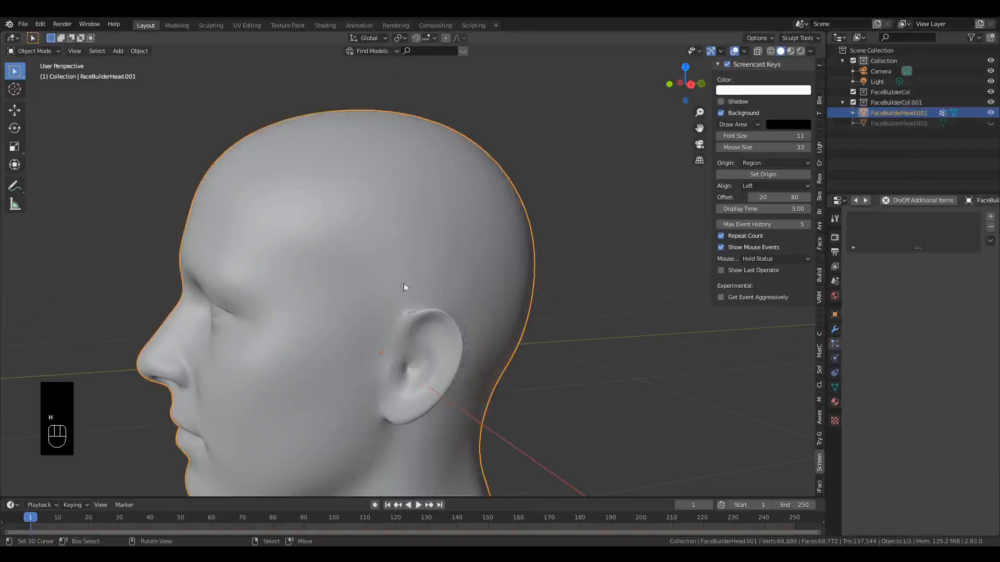
{"action": "middle_click_drag", "start_coordinate": [404, 287], "coordinate": [352, 197]}
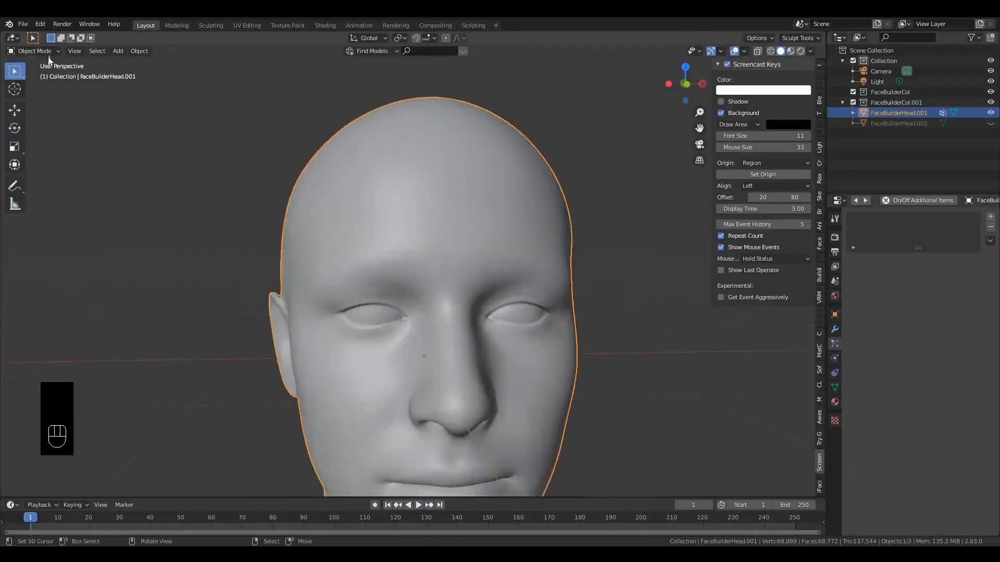
{"action": "mouse_move", "coordinate": [49, 51]}
{"action": "left_mouse_down"}
{"action": "mouse_move", "coordinate": [41, 101]}
{"action": "mouse_move", "coordinate": [48, 86]}
{"action": "left_mouse_up"}
{"action": "key", "text": "m"}
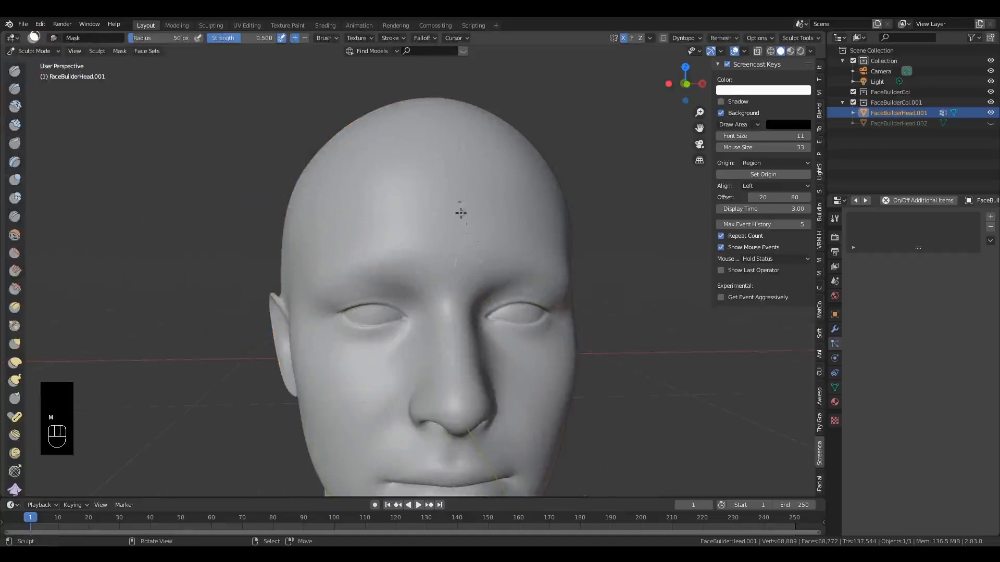
Step: Paint a mask over the front top of the head from the front view, using a 50 px brush at strength 1.000
{"action": "key", "text": "KP_1"}
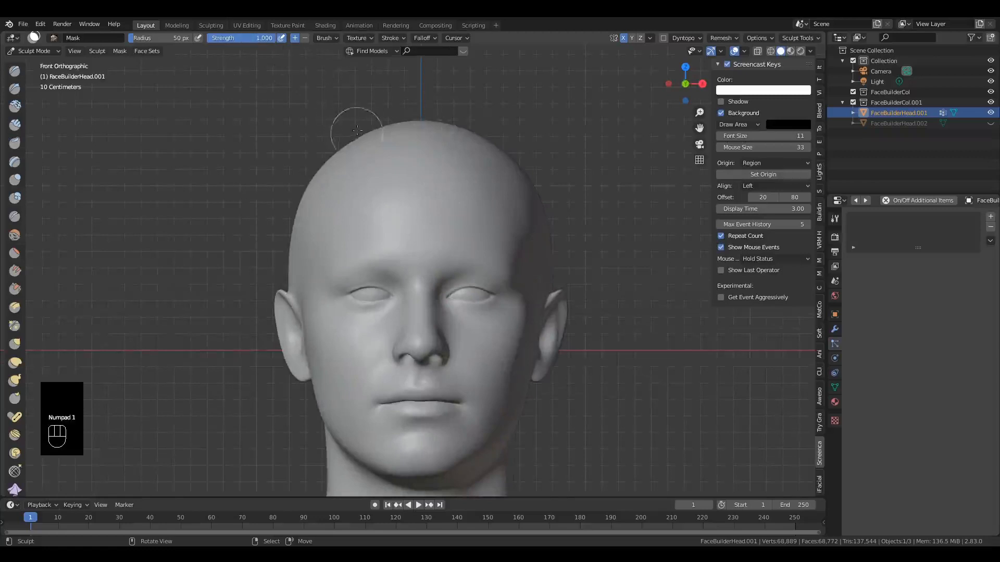
{"action": "mouse_move", "coordinate": [357, 131]}
{"action": "left_mouse_down"}
{"action": "mouse_move", "coordinate": [494, 156]}
{"action": "mouse_move", "coordinate": [375, 134]}
{"action": "mouse_move", "coordinate": [475, 139]}
{"action": "mouse_move", "coordinate": [500, 172]}
{"action": "mouse_move", "coordinate": [318, 180]}
{"action": "mouse_move", "coordinate": [520, 184]}
{"action": "mouse_move", "coordinate": [538, 172]}
{"action": "left_mouse_up"}
{"action": "middle_click_drag", "start_coordinate": [538, 171], "coordinate": [436, 181]}
{"action": "mouse_move", "coordinate": [436, 181]}
{"action": "left_mouse_down"}
{"action": "mouse_move", "coordinate": [370, 174]}
{"action": "mouse_move", "coordinate": [273, 193]}
{"action": "mouse_move", "coordinate": [396, 182]}
{"action": "left_mouse_up"}
{"action": "scroll", "coordinate": [415, 215], "scroll_direction": "down", "scroll_amount": 4}
{"action": "middle_click_drag", "start_coordinate": [415, 215], "coordinate": [402, 212]}
Step: Enlarge the mask brush to 92 px and mask the crown and back of the head, undoing the last stroke
{"action": "key", "text": "f"}
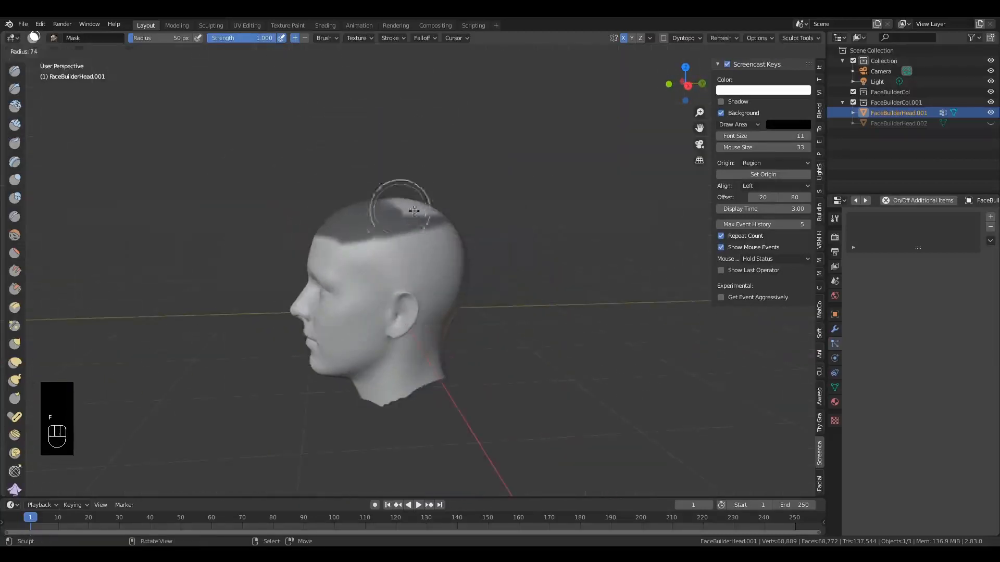
{"action": "left_click", "coordinate": [457, 225]}
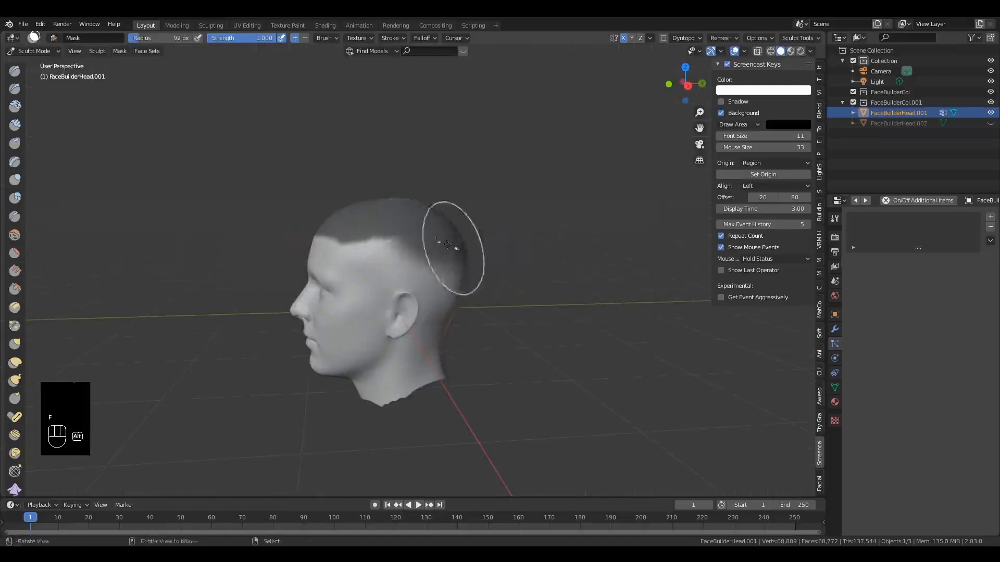
{"action": "middle_click_drag", "start_coordinate": [457, 244], "coordinate": [445, 266]}
{"action": "mouse_move", "coordinate": [444, 268]}
{"action": "left_mouse_down"}
{"action": "mouse_move", "coordinate": [445, 310]}
{"action": "mouse_move", "coordinate": [427, 221]}
{"action": "left_mouse_up"}
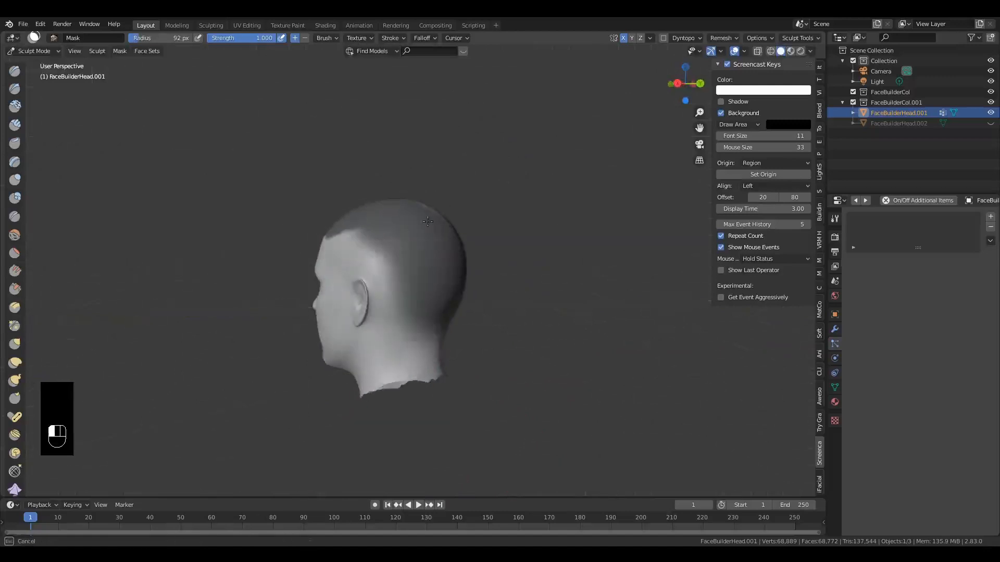
{"action": "middle_click_drag", "start_coordinate": [444, 215], "coordinate": [402, 201]}
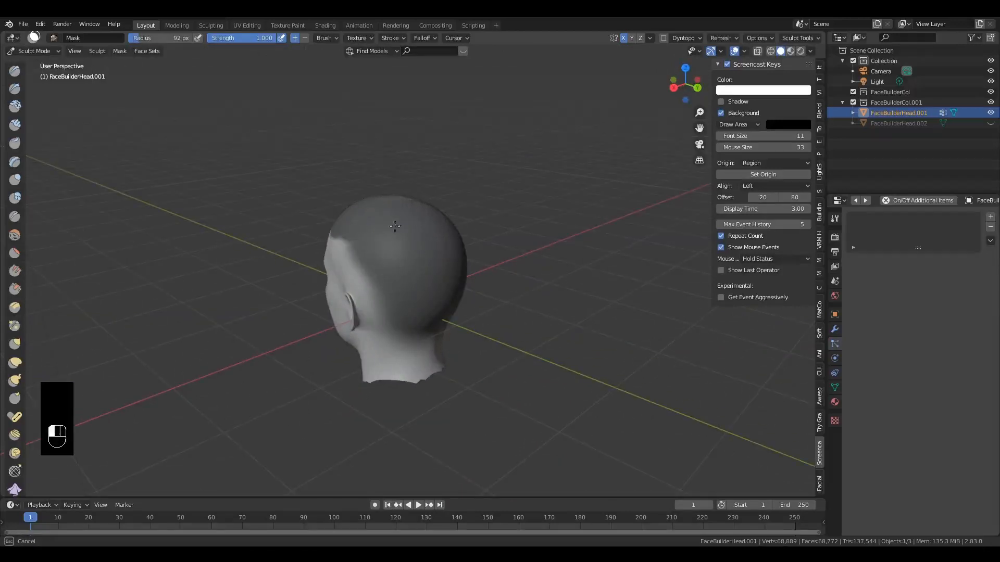
{"action": "mouse_move", "coordinate": [395, 226]}
{"action": "left_mouse_down"}
{"action": "mouse_move", "coordinate": [365, 260]}
{"action": "mouse_move", "coordinate": [329, 217]}
{"action": "left_mouse_up"}
{"action": "middle_click_drag", "start_coordinate": [329, 217], "coordinate": [466, 216]}
{"action": "key", "text": "ctrl+z"}
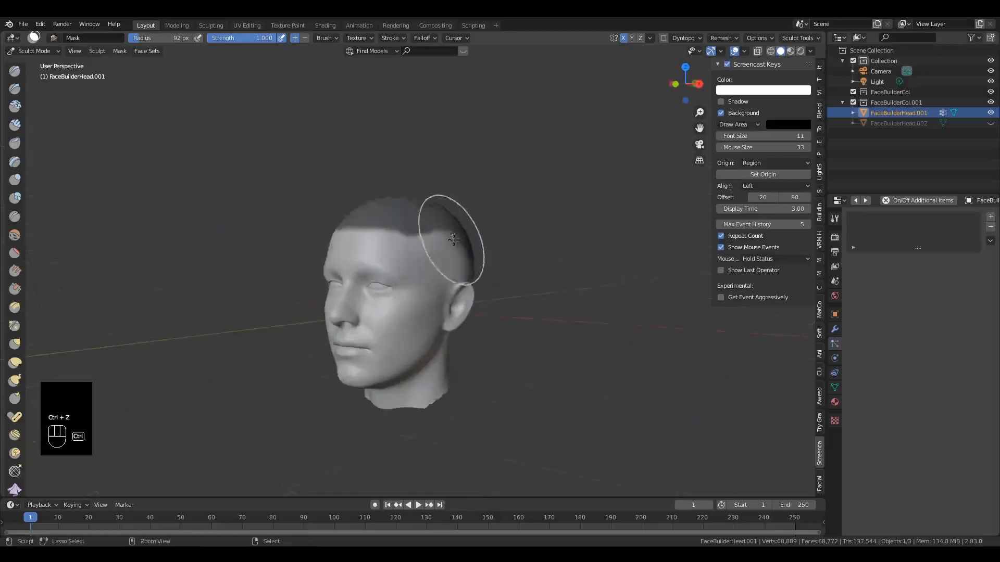
Step: Extend the mask over the temple and the area above the ear, with a sideburn running down the cheek
{"action": "mouse_move", "coordinate": [456, 276]}
{"action": "middle_mouse_down", "text": "ctrl"}
{"action": "mouse_move", "coordinate": [457, 248]}
{"action": "mouse_move", "coordinate": [437, 247]}
{"action": "middle_mouse_up", "text": "ctrl"}
{"action": "mouse_move", "coordinate": [384, 225]}
{"action": "left_mouse_down"}
{"action": "mouse_move", "coordinate": [432, 221]}
{"action": "mouse_move", "coordinate": [367, 228]}
{"action": "mouse_move", "coordinate": [380, 225]}
{"action": "left_mouse_up"}
{"action": "scroll", "coordinate": [406, 234], "scroll_direction": "up", "scroll_amount": 2}
{"action": "middle_click_drag", "start_coordinate": [416, 268], "coordinate": [346, 229], "text": "shift"}
{"action": "scroll", "coordinate": [347, 229], "scroll_direction": "up", "scroll_amount": 2}
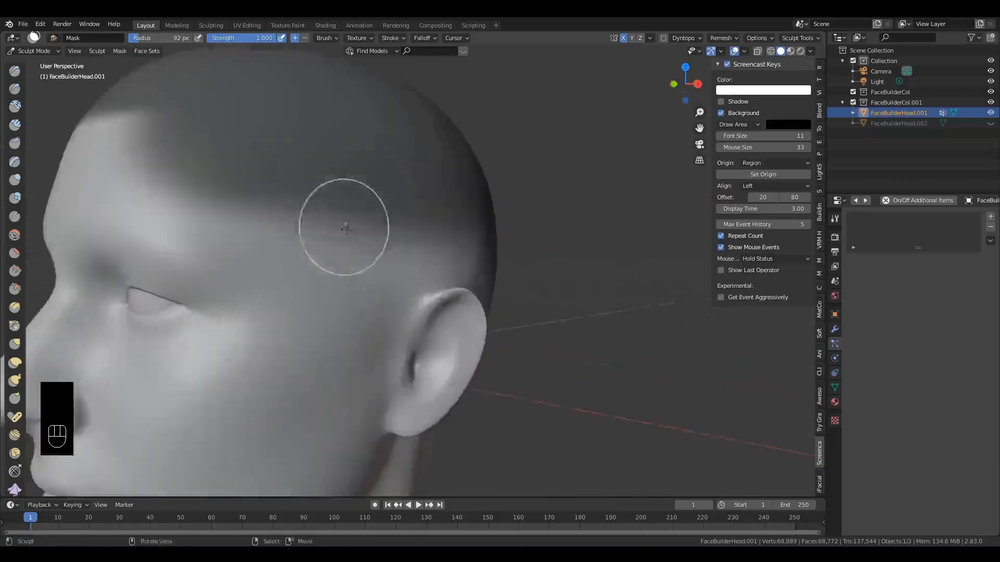
{"action": "scroll", "coordinate": [347, 229], "scroll_direction": "down", "scroll_amount": 2}
{"action": "mouse_move", "coordinate": [229, 219]}
{"action": "left_mouse_down"}
{"action": "mouse_move", "coordinate": [218, 282]}
{"action": "mouse_move", "coordinate": [272, 240]}
{"action": "mouse_move", "coordinate": [238, 220]}
{"action": "left_mouse_up"}
{"action": "mouse_move", "coordinate": [228, 270]}
{"action": "left_mouse_down"}
{"action": "mouse_move", "coordinate": [213, 437]}
{"action": "mouse_move", "coordinate": [182, 333]}
{"action": "mouse_move", "coordinate": [197, 244]}
{"action": "mouse_move", "coordinate": [156, 234]}
{"action": "mouse_move", "coordinate": [318, 240]}
{"action": "mouse_move", "coordinate": [406, 260]}
{"action": "mouse_move", "coordinate": [395, 225]}
{"action": "mouse_move", "coordinate": [221, 335]}
{"action": "mouse_move", "coordinate": [250, 442]}
{"action": "mouse_move", "coordinate": [239, 311]}
{"action": "left_mouse_up"}
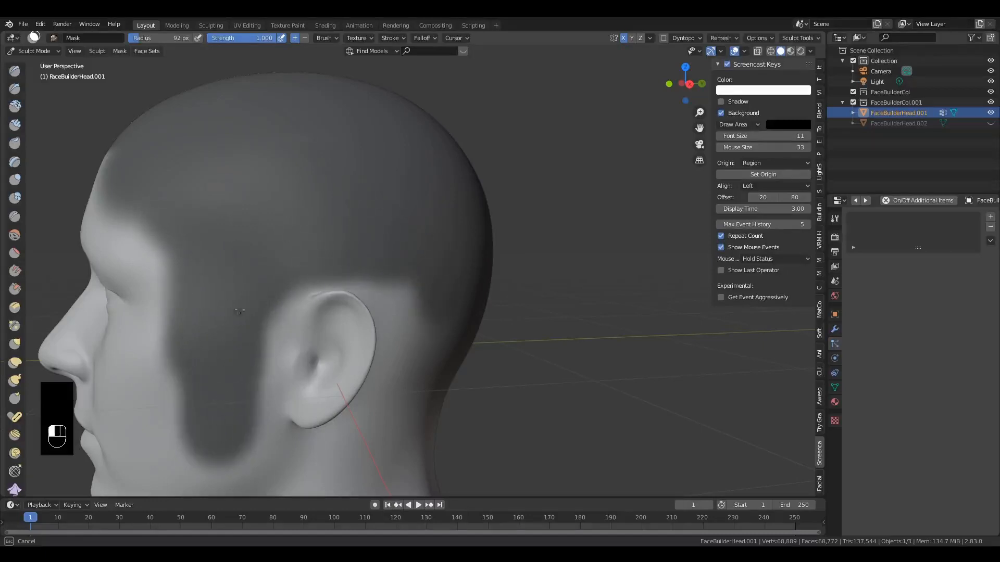
{"action": "left_click_drag", "start_coordinate": [425, 268], "coordinate": [392, 292]}
Step: Clear the mask directly behind the ear and extend it across the lower back and top of the head
{"action": "middle_click_drag", "start_coordinate": [392, 292], "coordinate": [292, 279]}
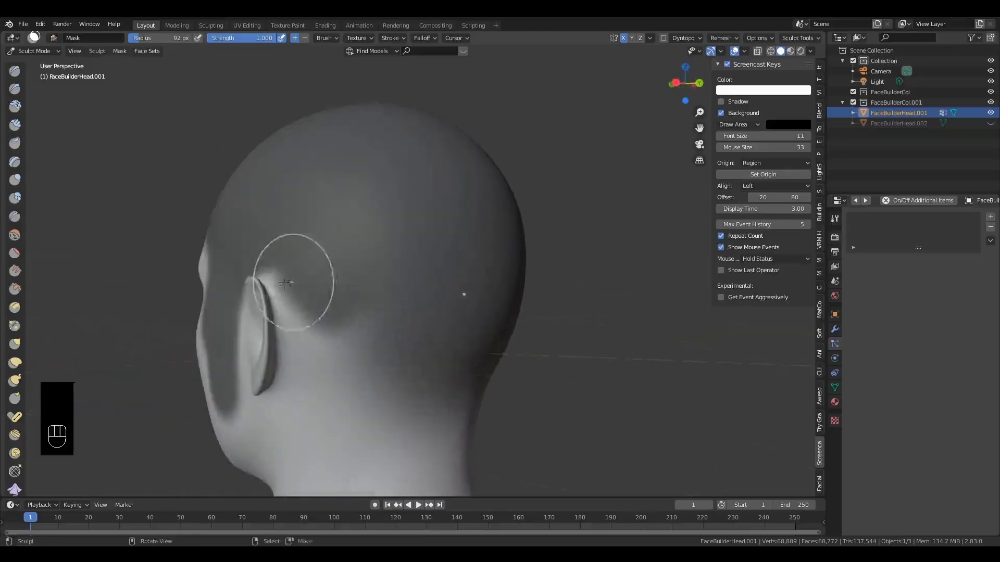
{"action": "mouse_move", "coordinate": [288, 279]}
{"action": "left_mouse_down", "text": "ctrl"}
{"action": "mouse_move", "coordinate": [272, 313]}
{"action": "mouse_move", "coordinate": [305, 330]}
{"action": "left_mouse_up", "text": "ctrl"}
{"action": "mouse_move", "coordinate": [319, 297]}
{"action": "left_mouse_down"}
{"action": "mouse_move", "coordinate": [441, 438]}
{"action": "mouse_move", "coordinate": [426, 349]}
{"action": "left_mouse_up"}
{"action": "middle_click_drag", "start_coordinate": [454, 385], "coordinate": [238, 286]}
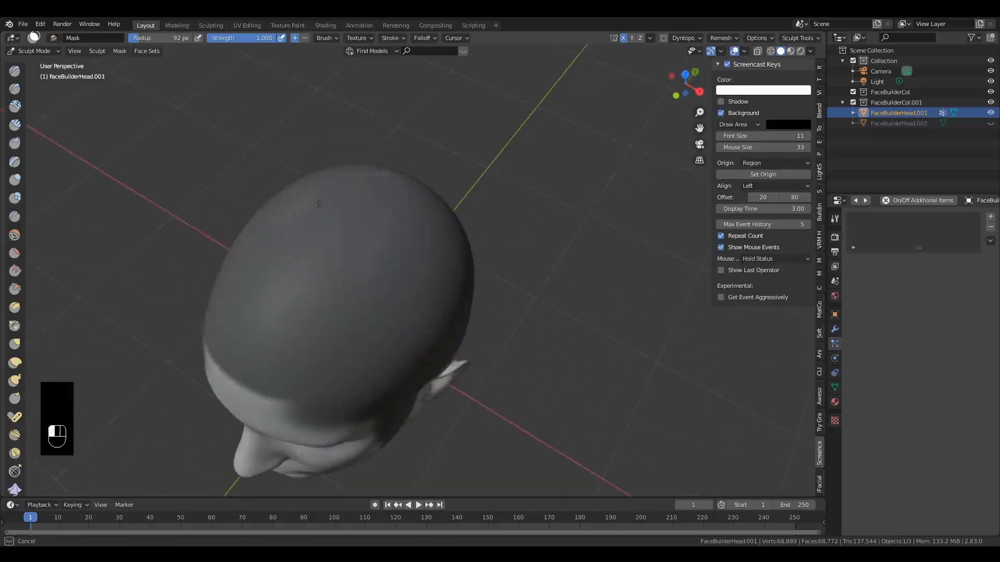
{"action": "left_click_drag", "start_coordinate": [339, 190], "coordinate": [397, 228]}
Step: Reshape the hairline by unmasking the forehead, temple and front of the sideburn, and fill the mask over the top side
{"action": "mouse_move", "coordinate": [397, 227]}
{"action": "middle_mouse_down"}
{"action": "mouse_move", "coordinate": [357, 165]}
{"action": "mouse_move", "coordinate": [492, 188]}
{"action": "middle_mouse_up"}
{"action": "scroll", "coordinate": [358, 165], "scroll_direction": "up", "scroll_amount": 2}
{"action": "mouse_move", "coordinate": [354, 192]}
{"action": "left_mouse_down", "text": "ctrl"}
{"action": "mouse_move", "coordinate": [346, 172]}
{"action": "mouse_move", "coordinate": [349, 212]}
{"action": "left_mouse_up", "text": "ctrl"}
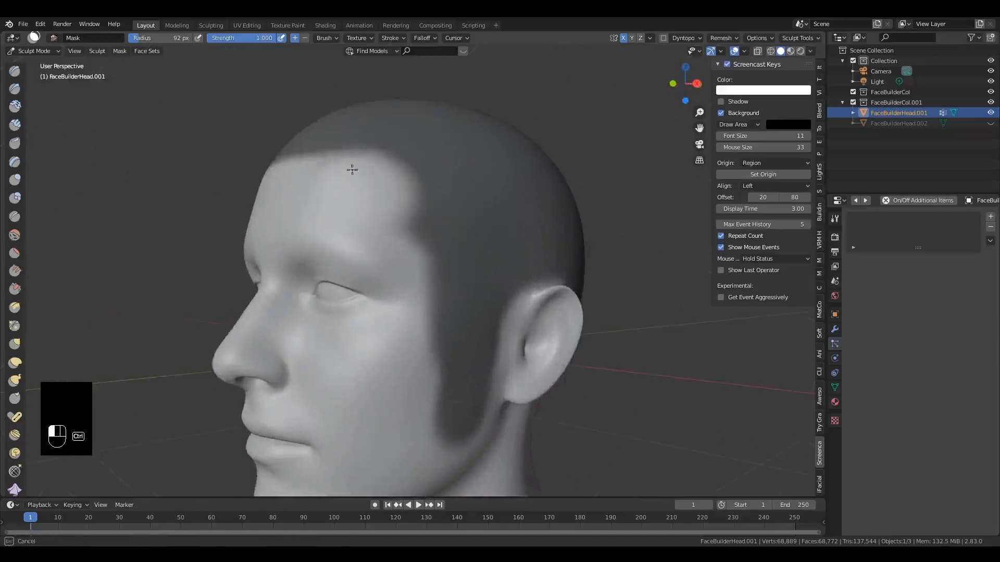
{"action": "left_click_drag", "start_coordinate": [352, 170], "coordinate": [315, 173], "text": "ctrl"}
{"action": "left_click_drag", "start_coordinate": [380, 188], "coordinate": [380, 202], "text": "ctrl"}
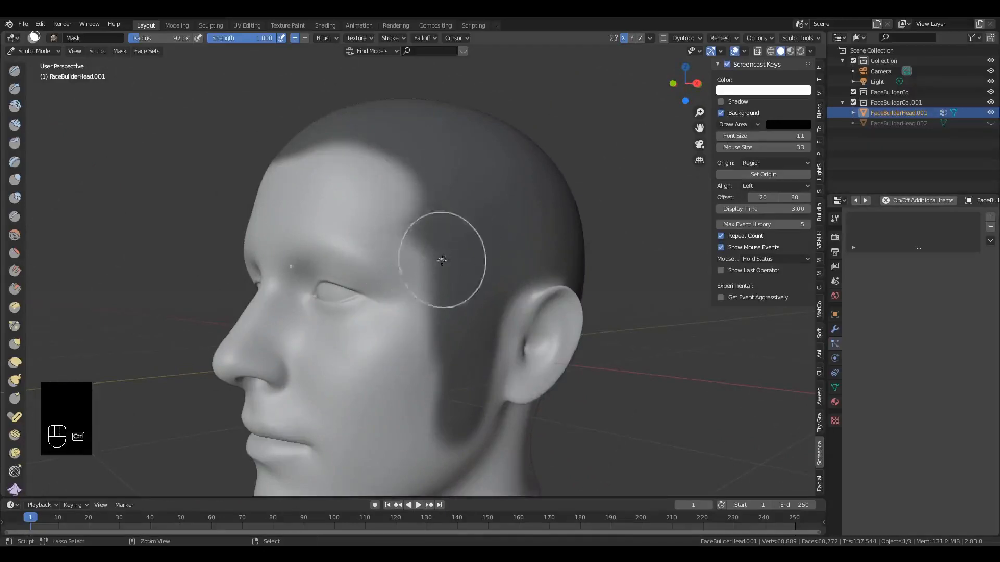
{"action": "mouse_move", "coordinate": [441, 260]}
{"action": "left_mouse_down", "text": "ctrl"}
{"action": "mouse_move", "coordinate": [431, 315]}
{"action": "mouse_move", "coordinate": [436, 296]}
{"action": "mouse_move", "coordinate": [439, 393]}
{"action": "mouse_move", "coordinate": [453, 267]}
{"action": "mouse_move", "coordinate": [397, 241]}
{"action": "mouse_move", "coordinate": [413, 232]}
{"action": "mouse_move", "coordinate": [411, 198]}
{"action": "mouse_move", "coordinate": [458, 197]}
{"action": "left_mouse_up", "text": "ctrl"}
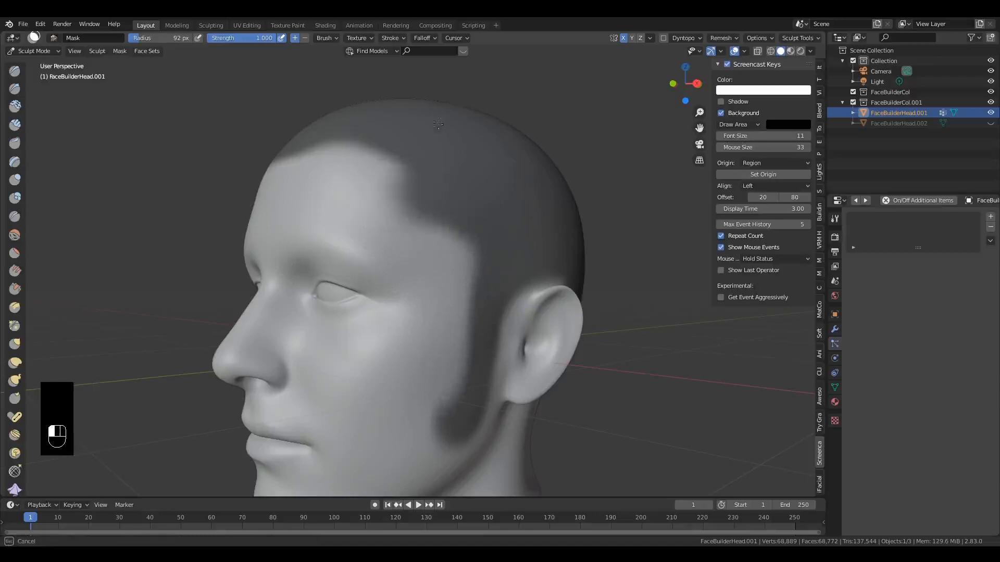
{"action": "left_click_drag", "start_coordinate": [439, 124], "coordinate": [560, 140]}
{"action": "middle_click_drag", "start_coordinate": [565, 140], "coordinate": [557, 157]}
{"action": "mouse_move", "coordinate": [557, 156]}
{"action": "middle_mouse_down", "text": "ctrl"}
{"action": "mouse_move", "coordinate": [553, 210]}
{"action": "mouse_move", "coordinate": [517, 201]}
{"action": "mouse_move", "coordinate": [514, 222]}
{"action": "middle_mouse_up", "text": "ctrl"}
Step: Extract the masked scalp area as a separate solid mesh, using threshold 0.500 and 4 smooth iterations
{"action": "left_click", "coordinate": [52, 51]}
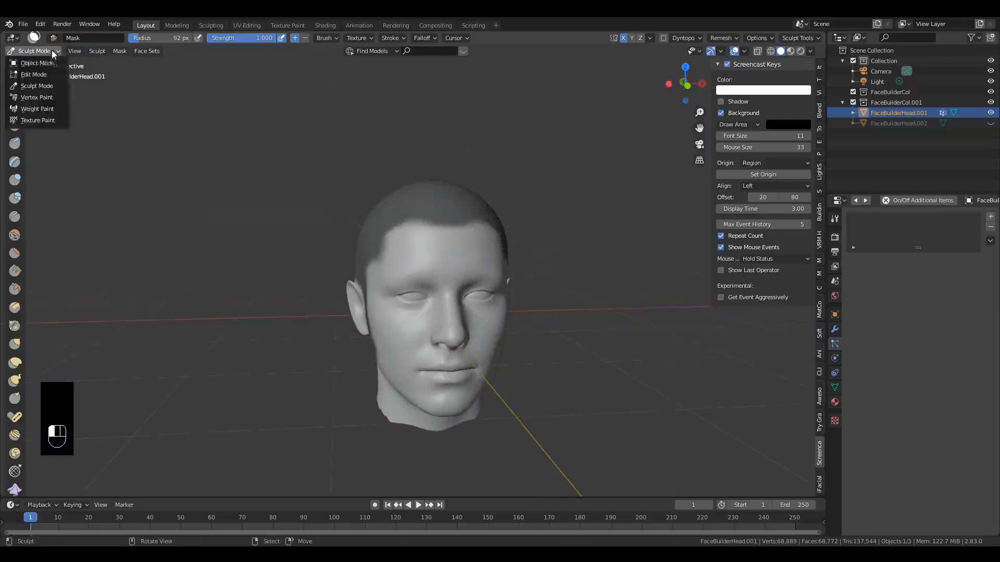
{"action": "left_click", "coordinate": [120, 51]}
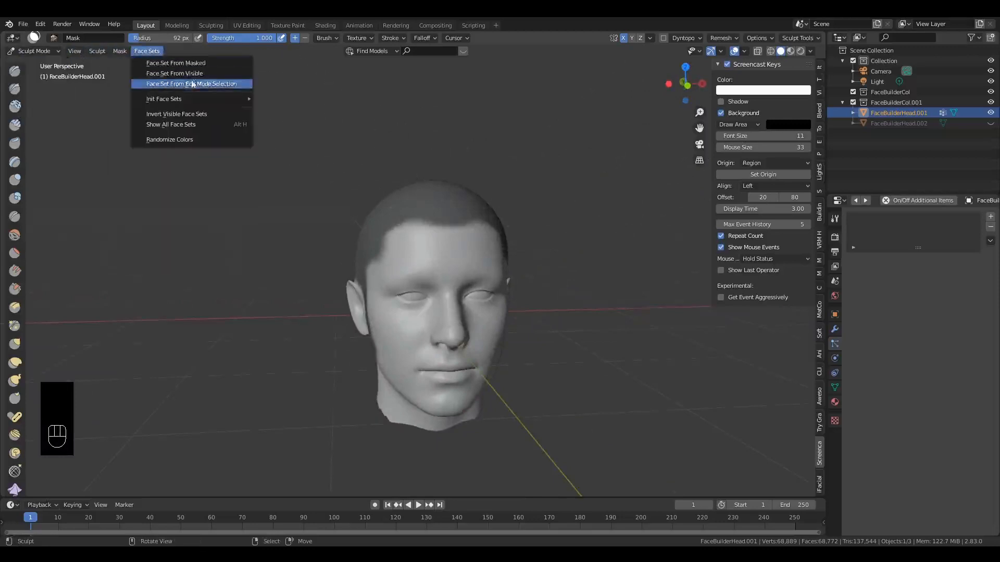
{"action": "left_click", "coordinate": [120, 51]}
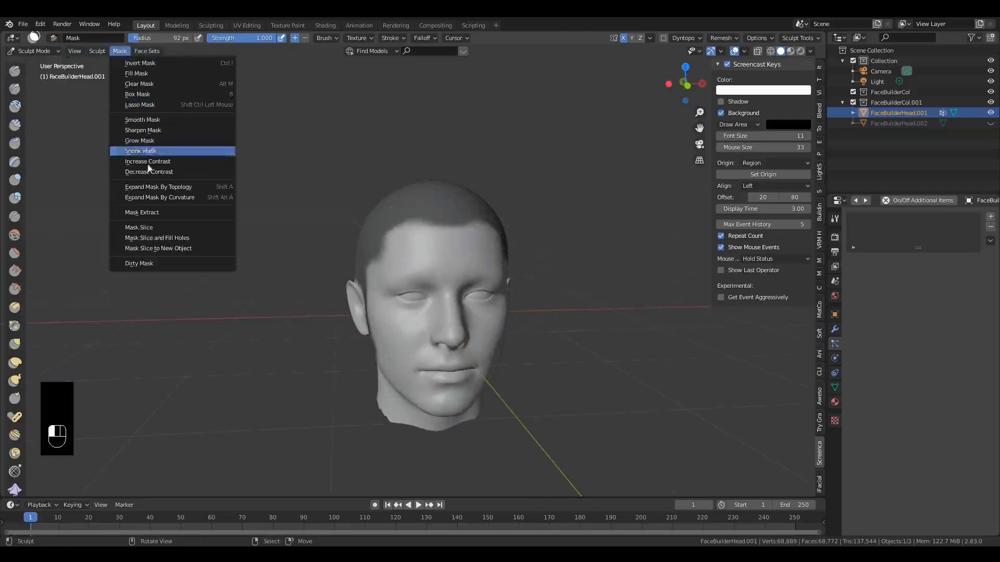
{"action": "left_click", "coordinate": [157, 211]}
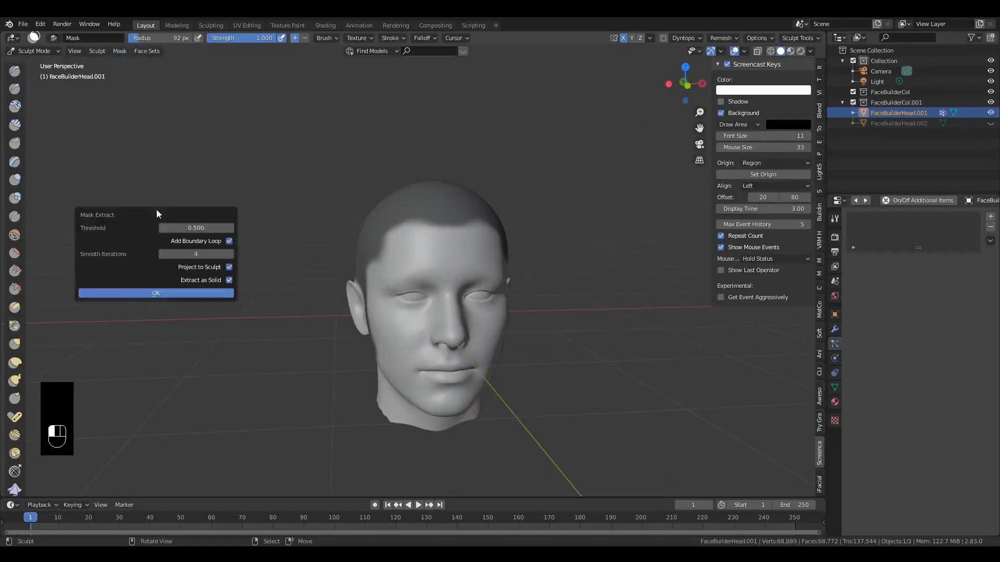
{"action": "left_click", "coordinate": [164, 292]}
{"action": "scroll", "coordinate": [527, 217], "scroll_direction": "up", "scroll_amount": 4}
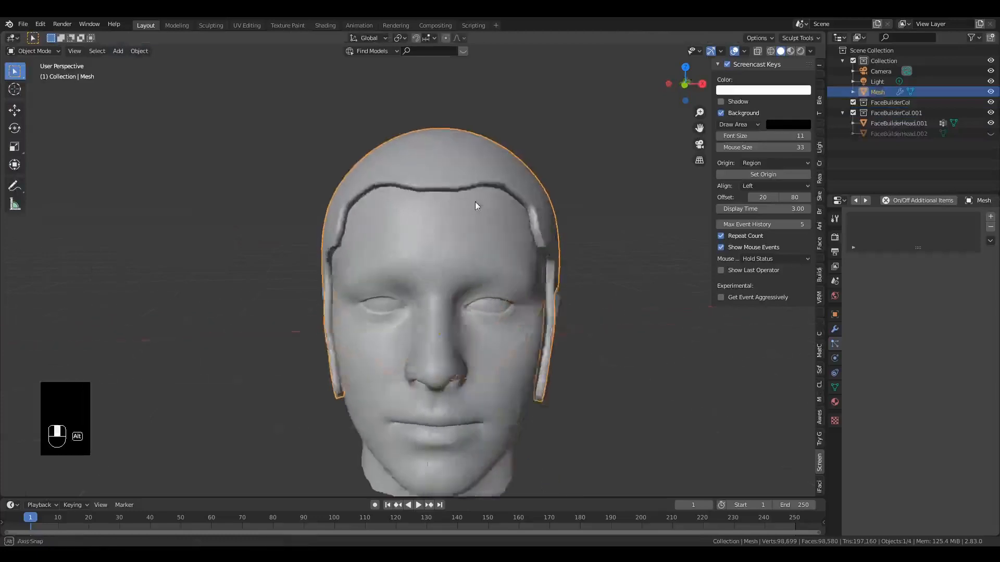
{"action": "middle_click_drag", "start_coordinate": [475, 205], "coordinate": [529, 150]}
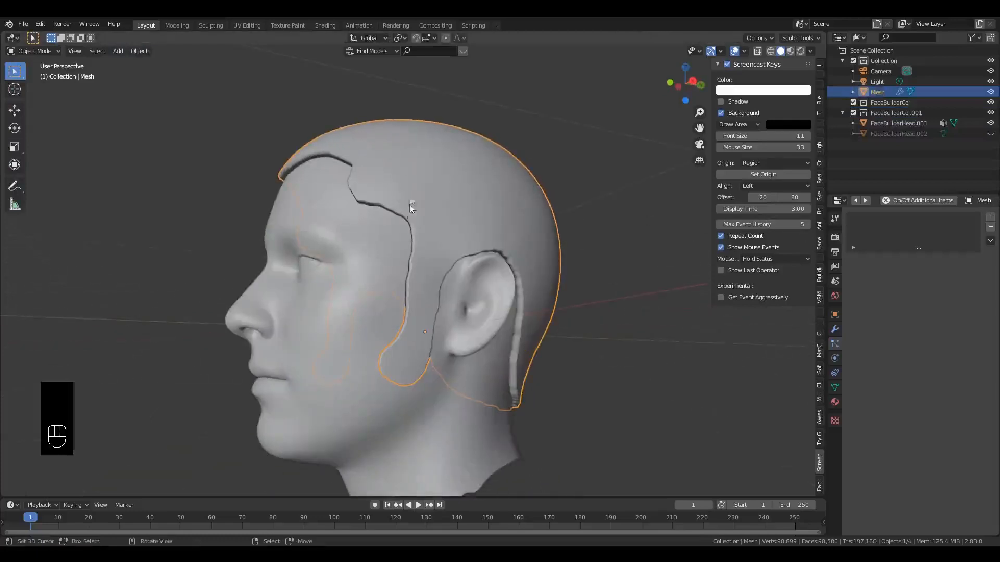
Step: Remove the solidify modifier from the extracted scalp mesh and check it by trying to move it off the head
{"action": "left_click", "coordinate": [835, 329]}
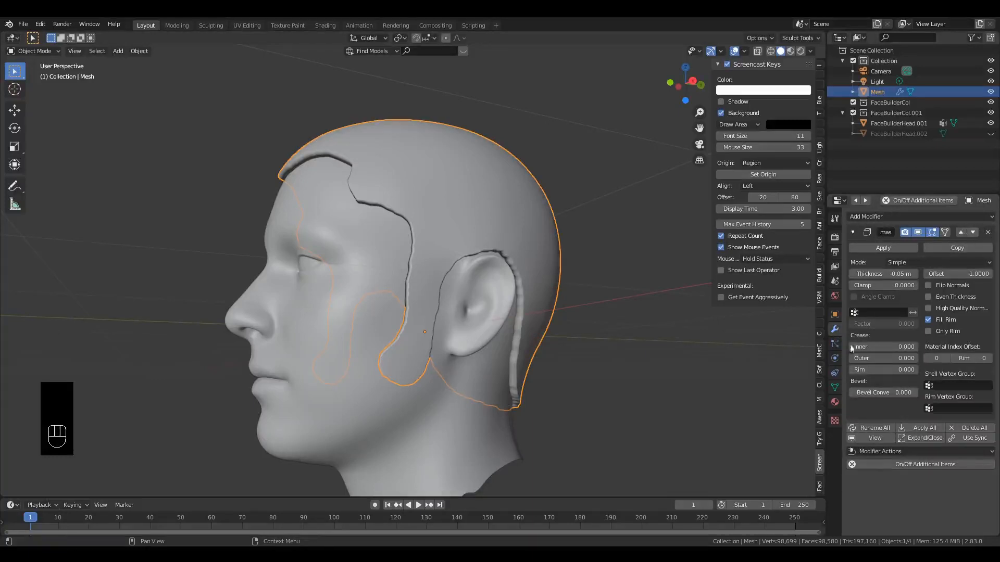
{"action": "left_click", "coordinate": [987, 232]}
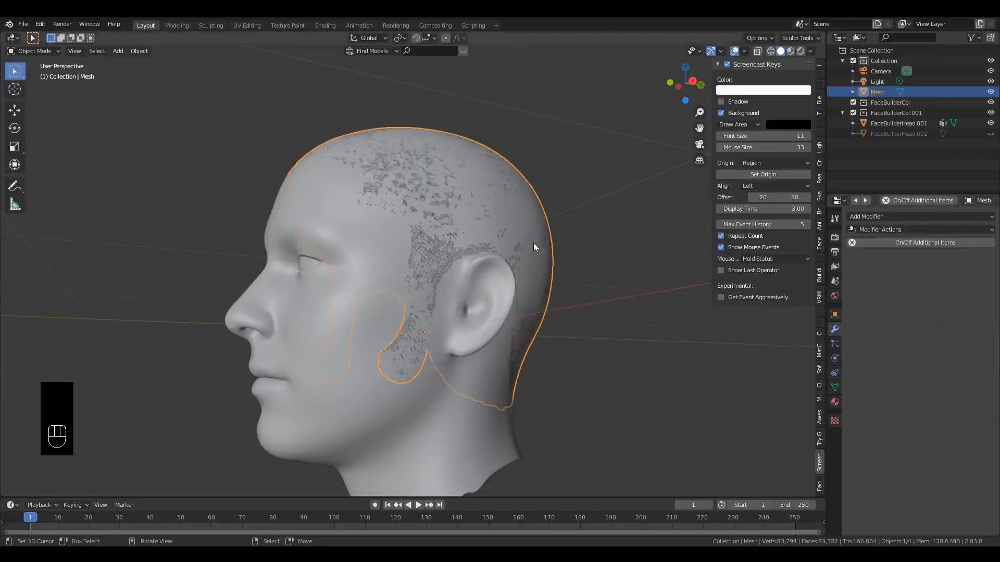
{"action": "key", "text": "g"}
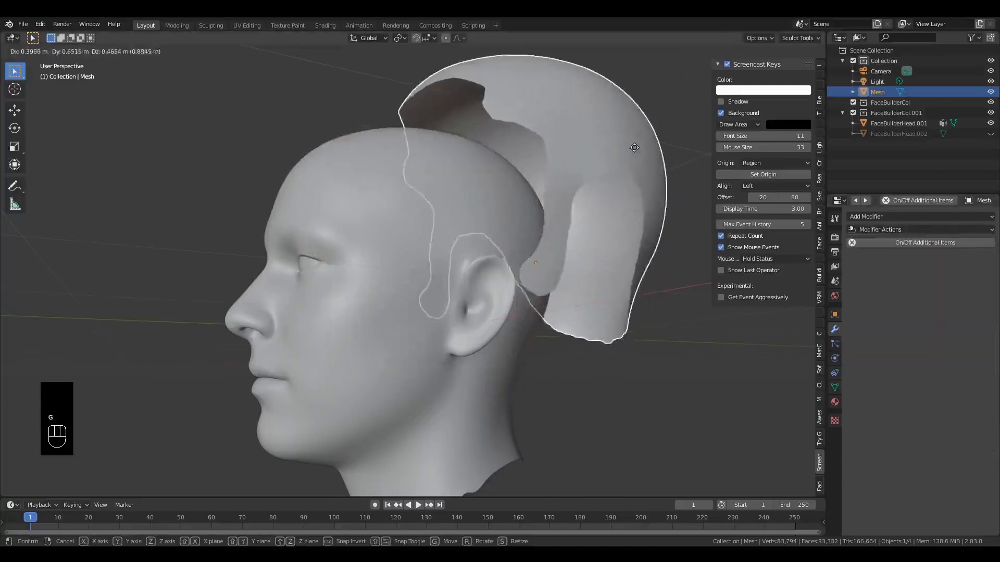
{"action": "right_click", "coordinate": [634, 148]}
{"action": "left_click_drag", "start_coordinate": [631, 151], "coordinate": [577, 195], "text": "alt"}
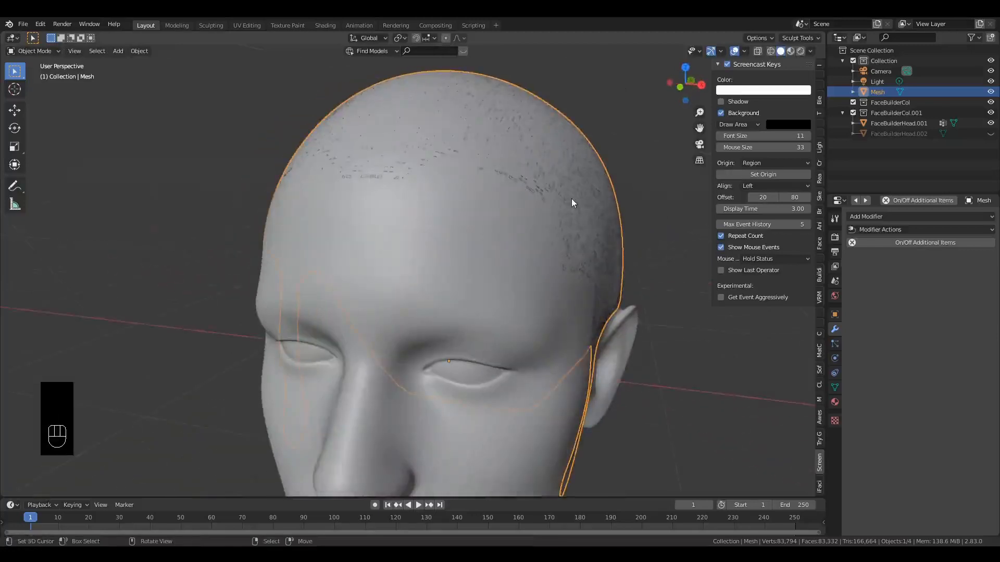
Step: Hide the extracted scalp mesh, reveal all hidden objects and make the old separated scalp, FaceBuilderHead.002, active
{"action": "key", "text": "h"}
{"action": "left_click", "coordinate": [578, 195]}
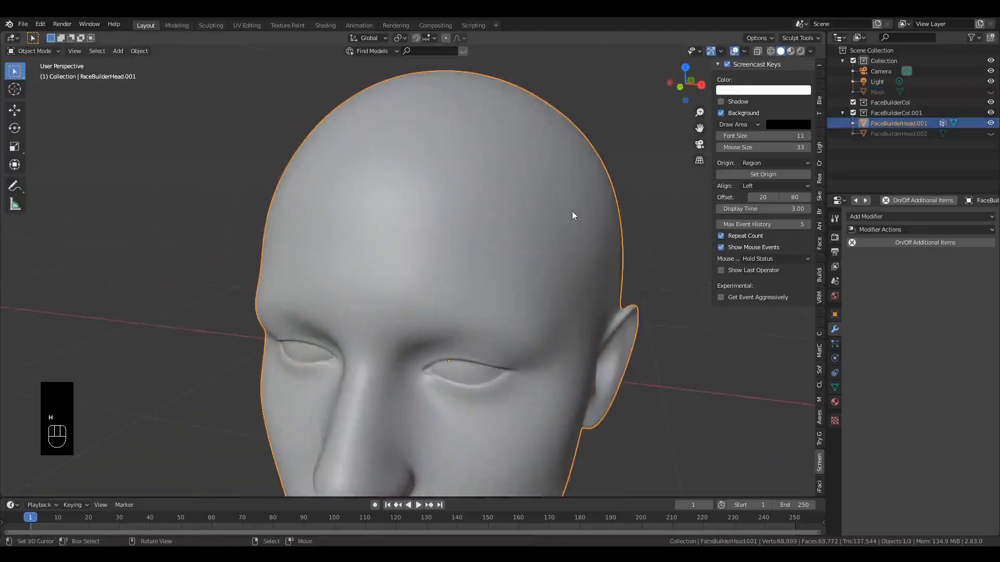
{"action": "key", "text": "alt+h"}
{"action": "left_click", "coordinate": [576, 208]}
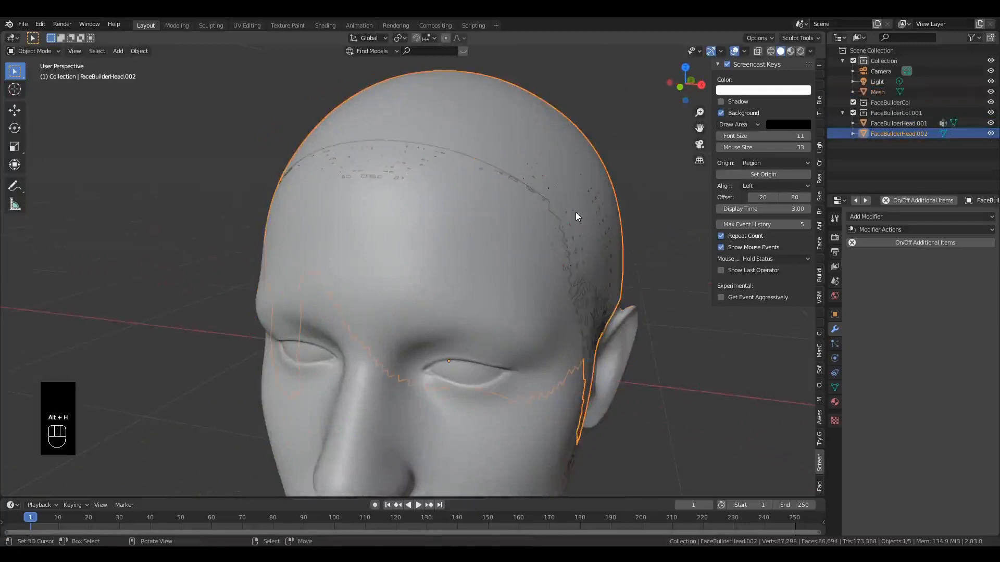
Step: Move the old separated scalp mesh up and away from the head to tell it apart from the extracted one
{"action": "key", "text": "g"}
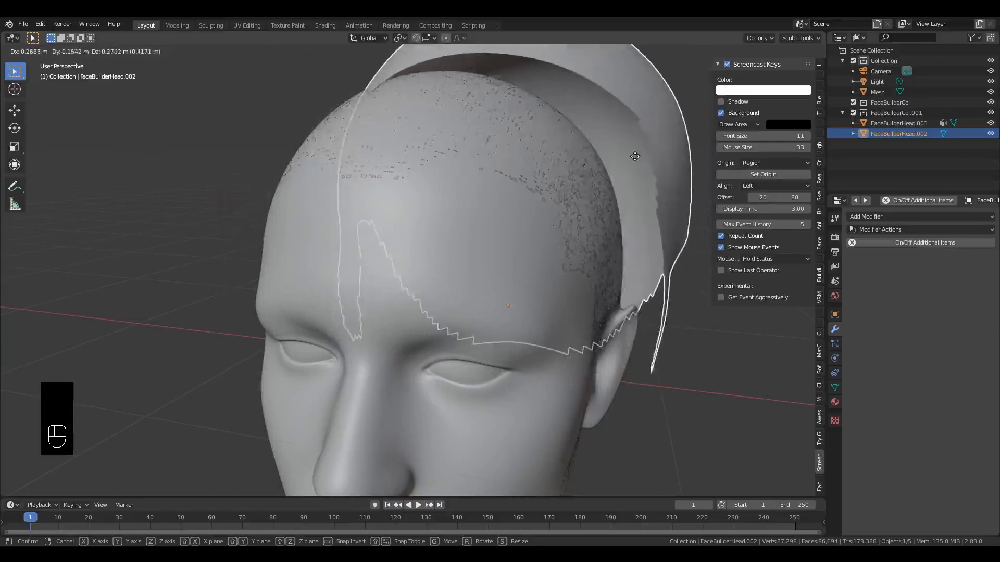
{"action": "right_click", "coordinate": [610, 177]}
{"action": "right_click", "coordinate": [575, 202]}
{"action": "right_click", "coordinate": [578, 201]}
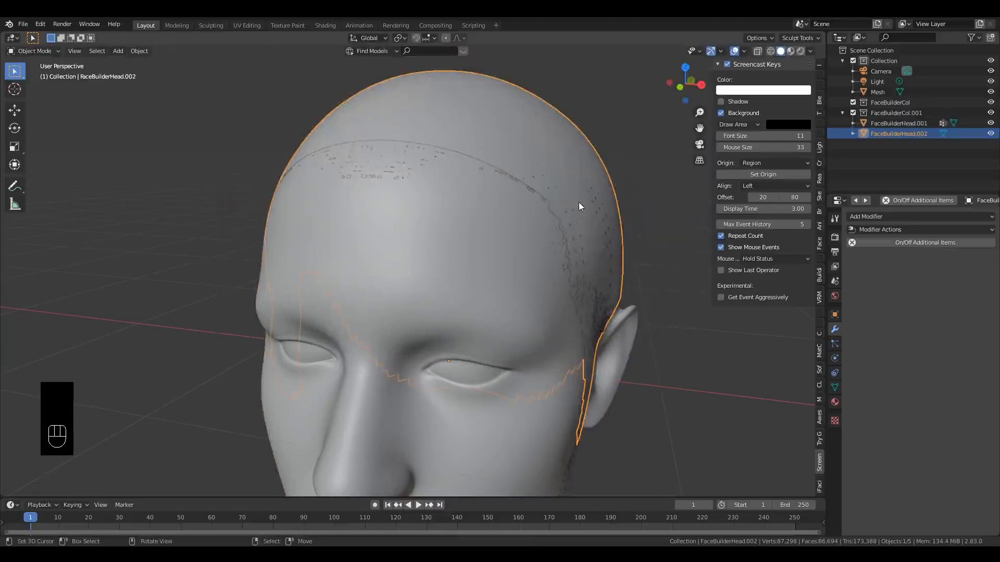
{"action": "right_click", "coordinate": [561, 212]}
{"action": "right_click", "coordinate": [564, 207]}
{"action": "key", "text": "g"}
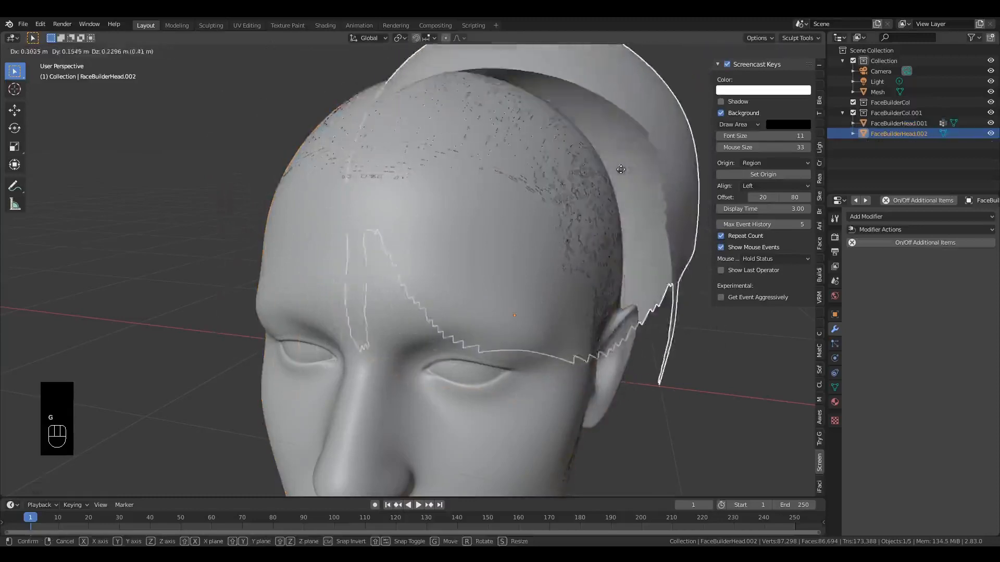
{"action": "right_click", "coordinate": [542, 169]}
{"action": "right_click", "coordinate": [536, 170]}
Step: Try moving the full head and the extracted scalp mesh in turn to identify the overlapping objects
{"action": "key", "text": "g"}
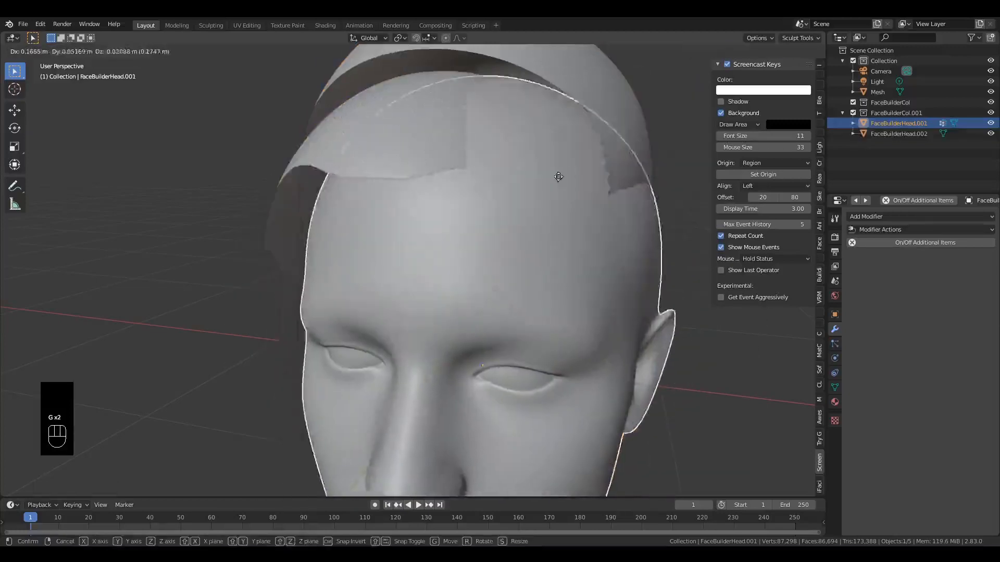
{"action": "right_click", "coordinate": [558, 177]}
{"action": "right_click", "coordinate": [459, 173]}
{"action": "right_click", "coordinate": [498, 152]}
{"action": "right_click", "coordinate": [501, 149]}
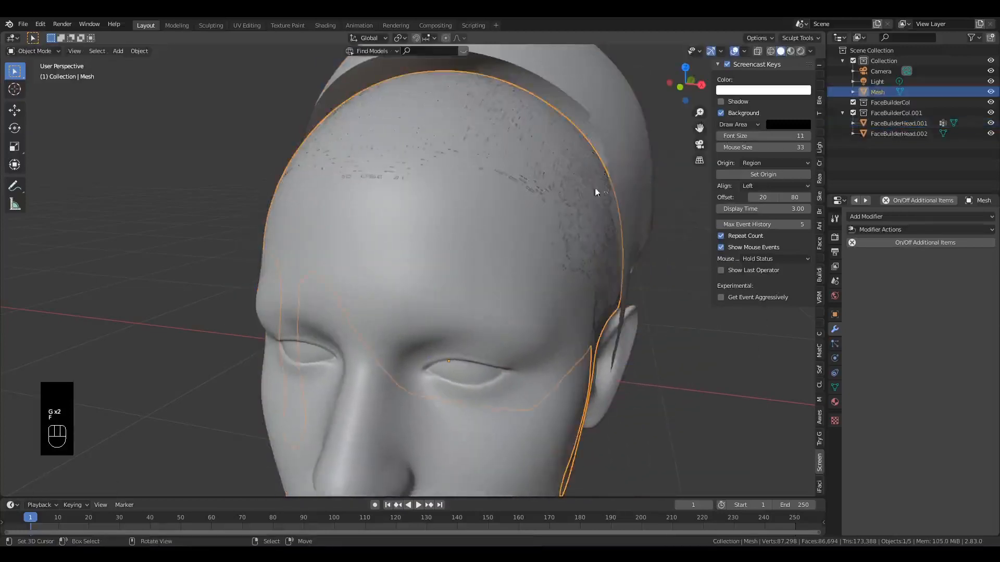
{"action": "key", "text": "g"}
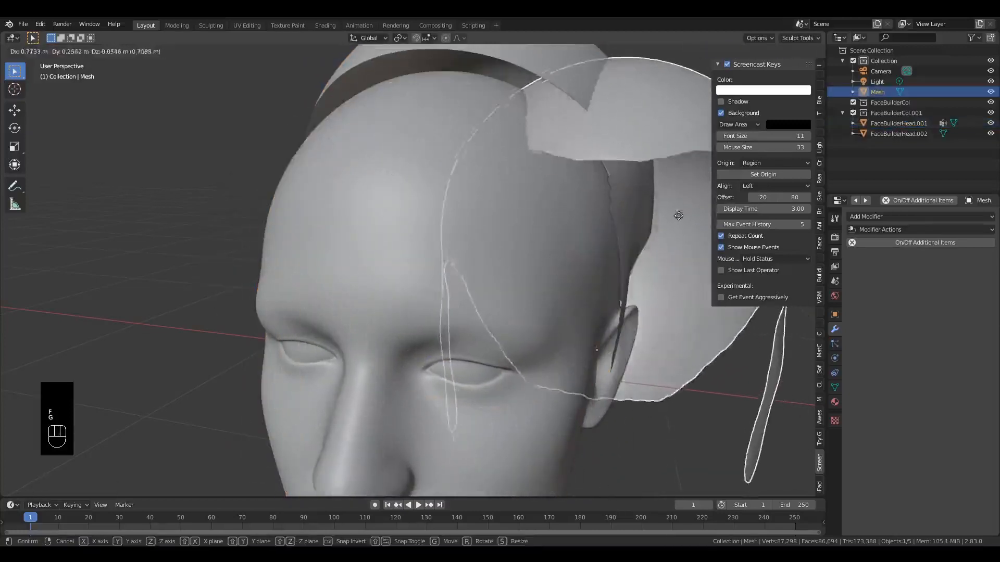
{"action": "right_click", "coordinate": [552, 208]}
Step: Clear the location of the old separated scalp mesh, FaceBuilderHead.002
{"action": "right_click", "coordinate": [572, 201]}
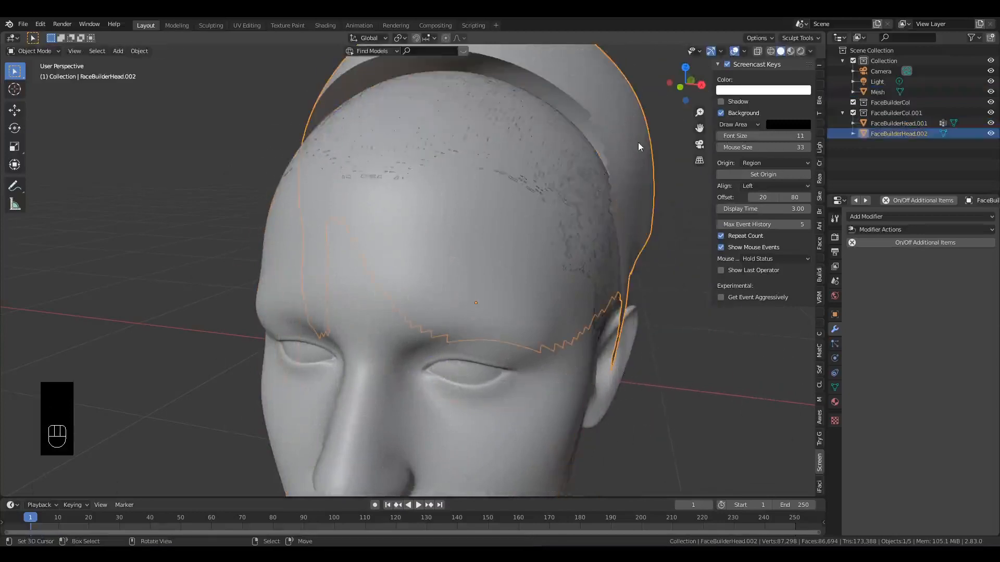
{"action": "key", "text": "alt+g"}
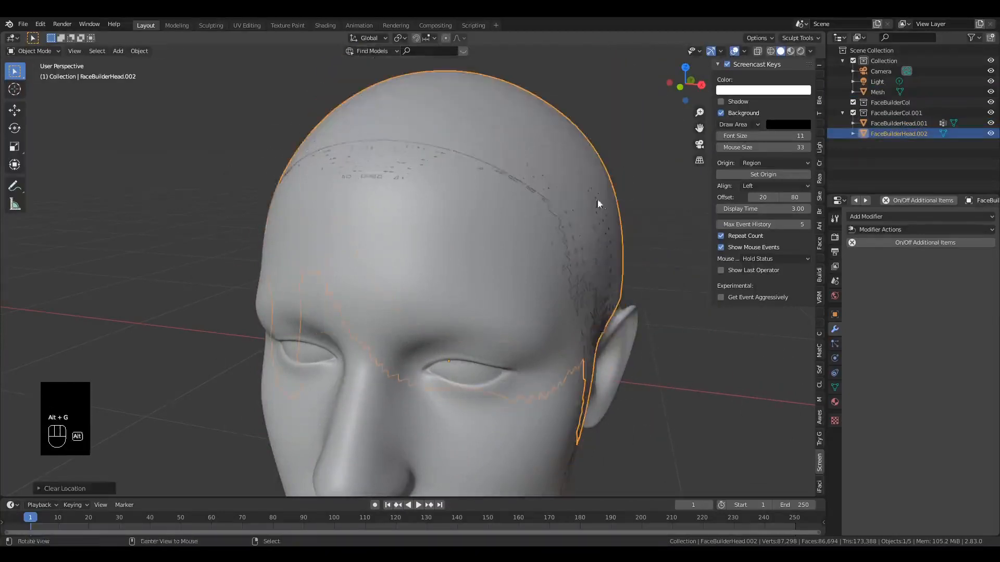
{"action": "middle_click_drag", "start_coordinate": [597, 198], "coordinate": [563, 198]}
{"action": "right_click", "coordinate": [563, 194]}
{"action": "right_click", "coordinate": [598, 183]}
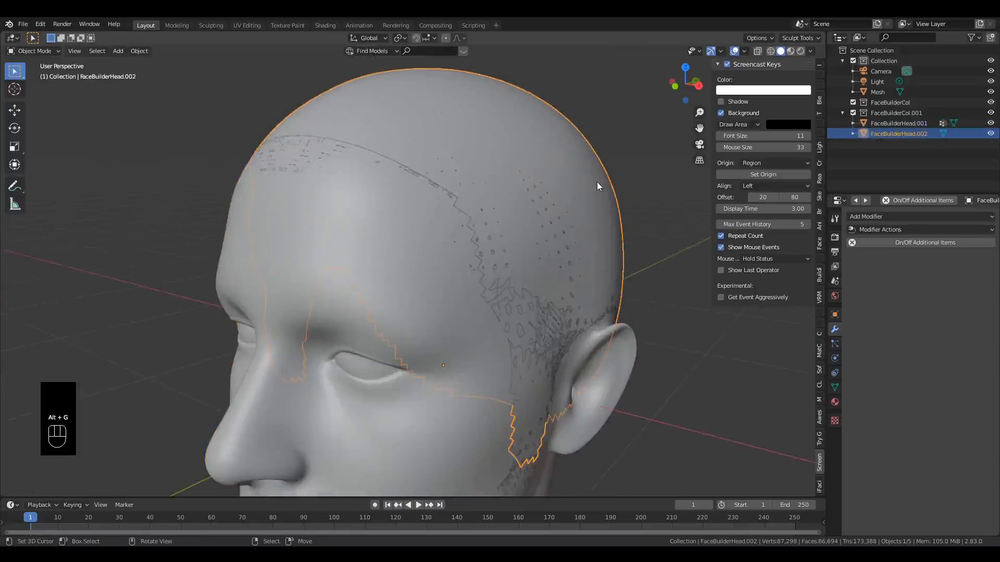
Step: Delete the old separated scalp mesh, FaceBuilderHead.002, from the scene
{"action": "scroll", "coordinate": [602, 195], "scroll_direction": "down", "scroll_amount": 2}
{"action": "right_click", "coordinate": [470, 206]}
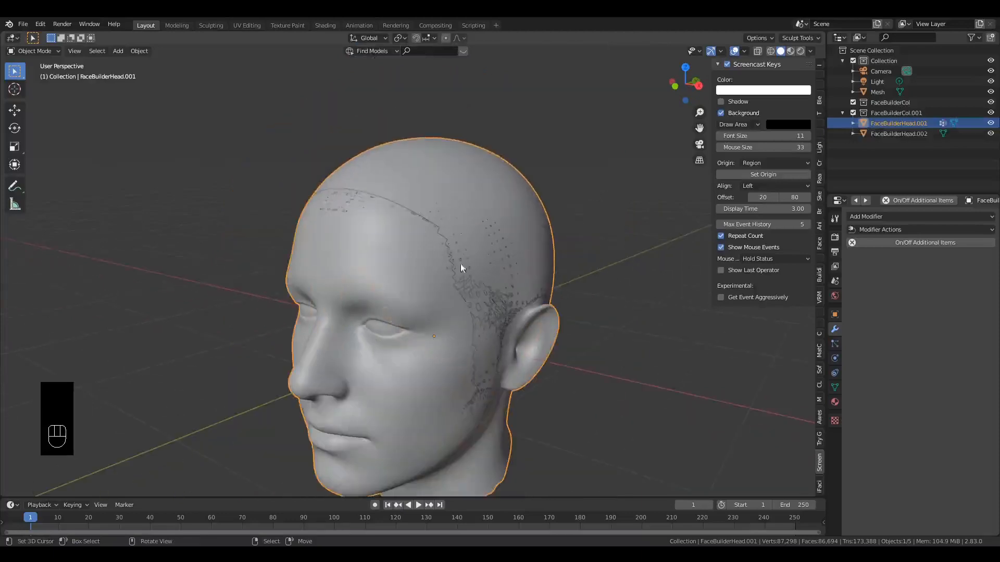
{"action": "right_click", "coordinate": [490, 328]}
{"action": "key", "text": "x"}
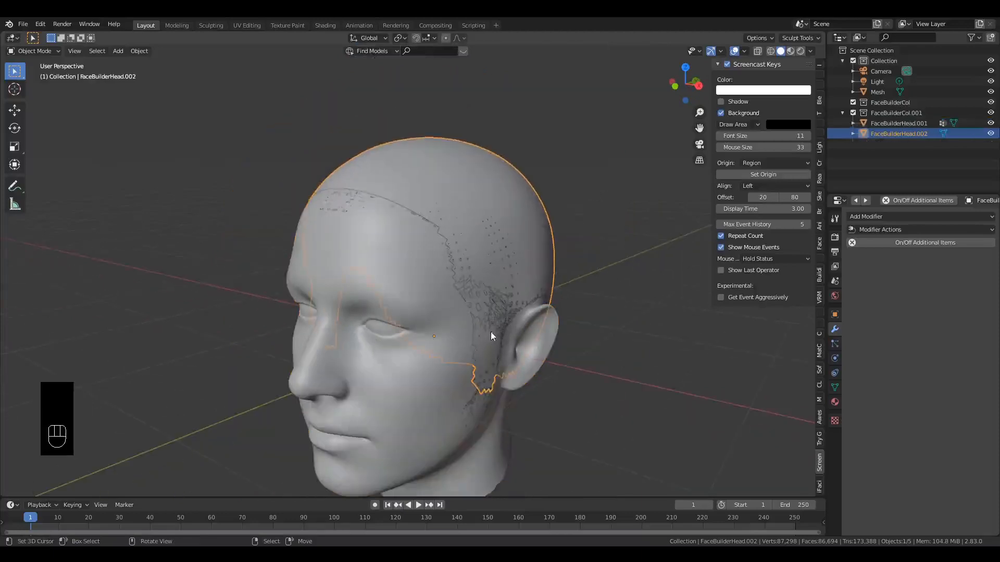
{"action": "left_click", "coordinate": [490, 333]}
Step: Add a particle system of type Hair to the extracted scalp mesh
{"action": "right_click", "coordinate": [484, 264]}
{"action": "middle_click_drag", "start_coordinate": [525, 234], "coordinate": [434, 263]}
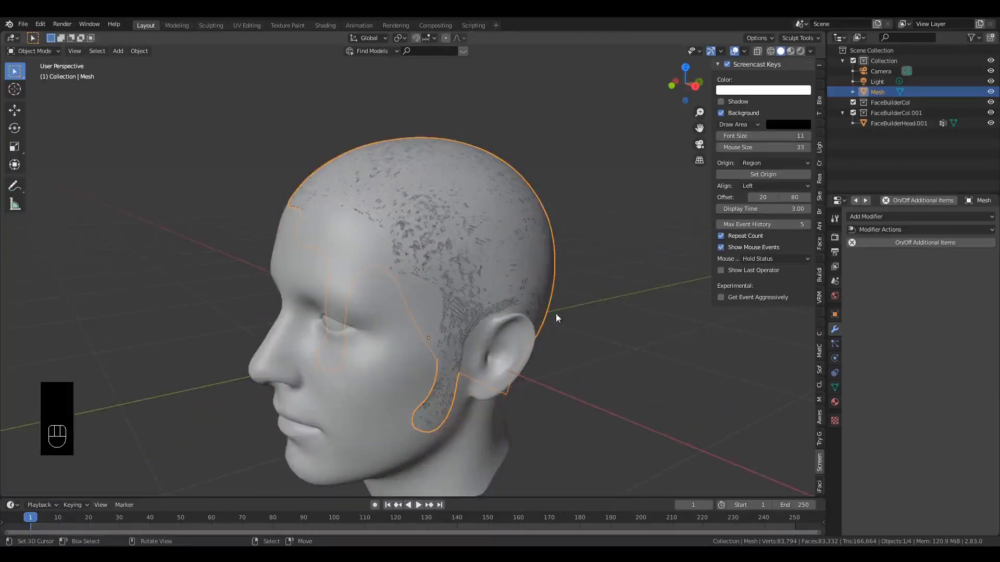
{"action": "middle_click_drag", "start_coordinate": [555, 313], "coordinate": [515, 308]}
{"action": "left_click", "coordinate": [835, 344]}
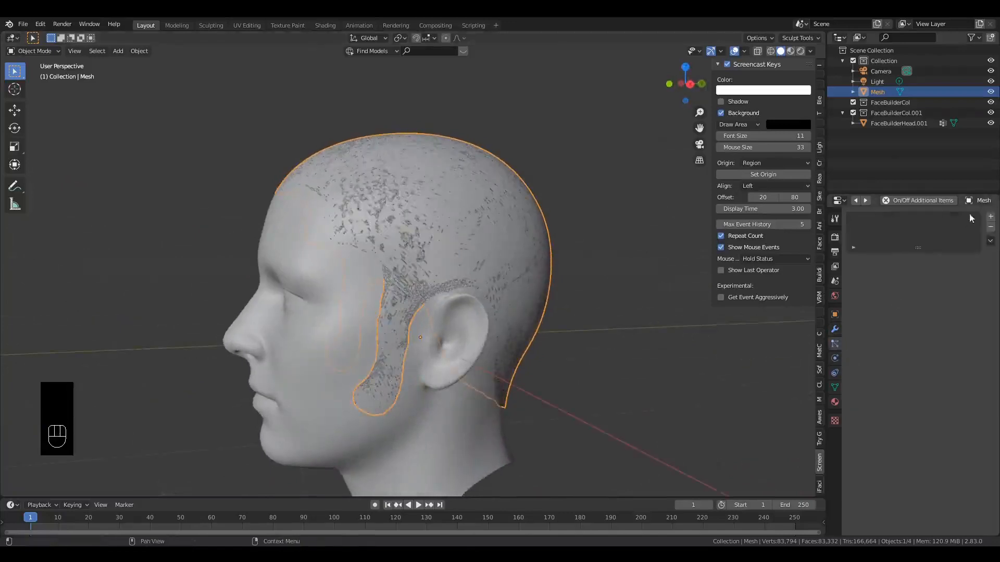
{"action": "left_click", "coordinate": [991, 218]}
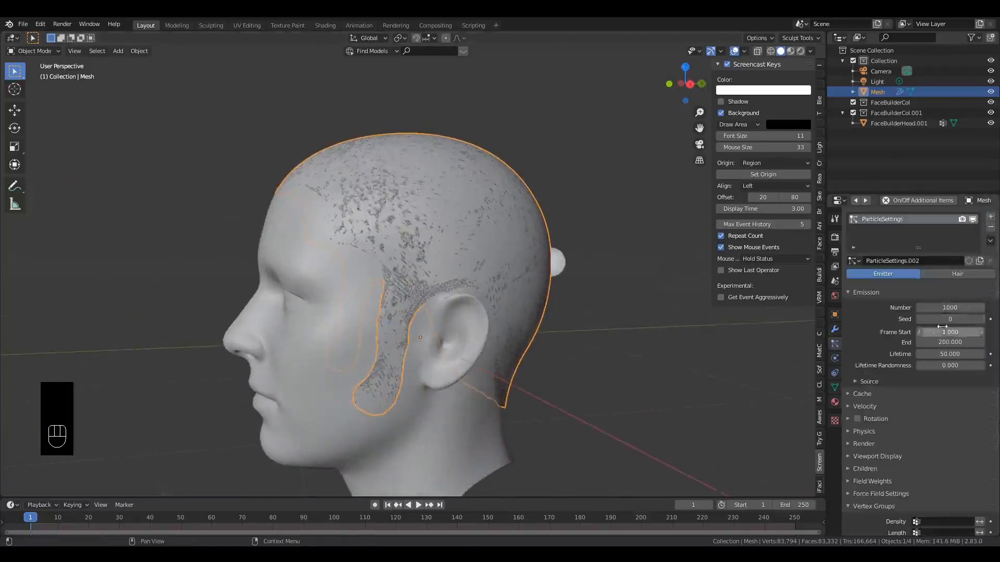
{"action": "left_click", "coordinate": [957, 274]}
{"action": "middle_click_drag", "start_coordinate": [527, 373], "coordinate": [672, 359]}
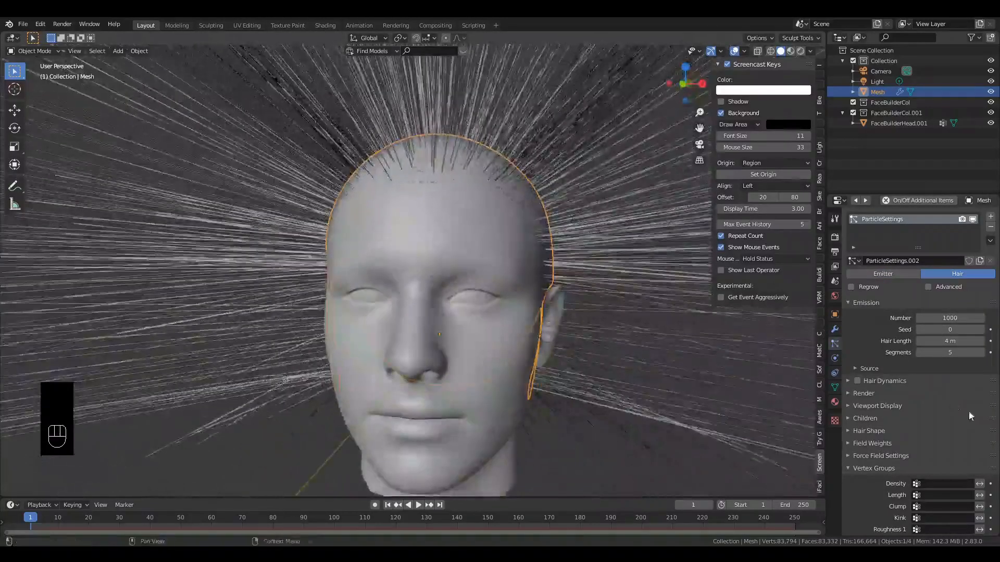
Step: Set the number of emitted hair strands to 4
{"action": "left_click", "coordinate": [959, 318]}
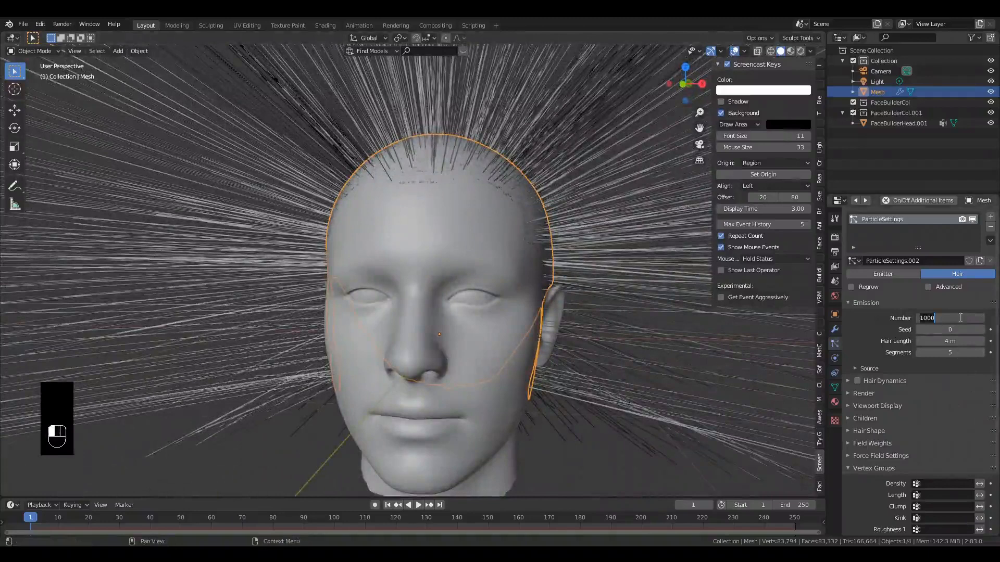
{"action": "type", "text": "4"}
{"action": "key", "text": "Return"}
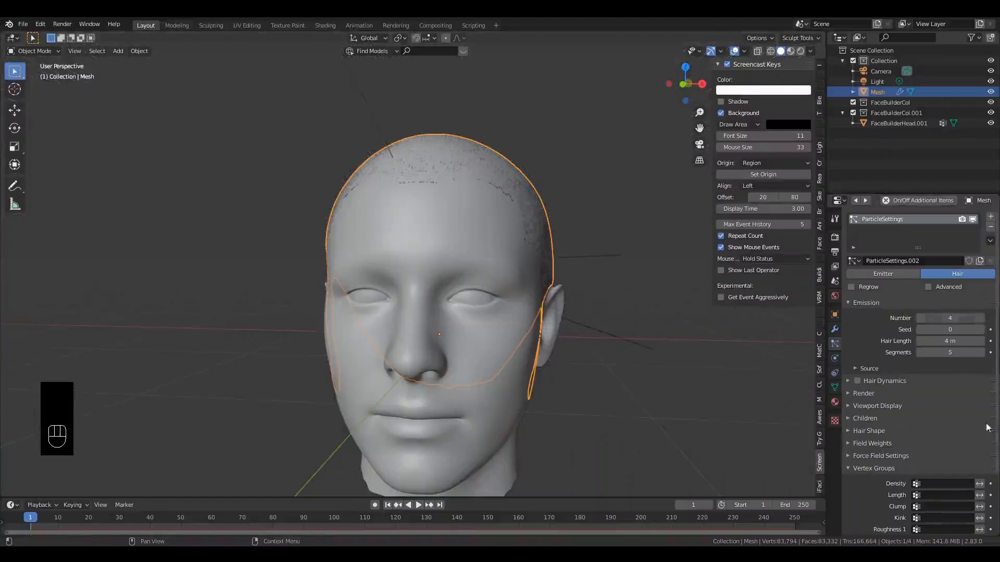
Step: Give the hair strands child particles, trying the Interpolated type first and settling on Simple
{"action": "scroll", "coordinate": [929, 470], "scroll_direction": "down", "scroll_amount": 4}
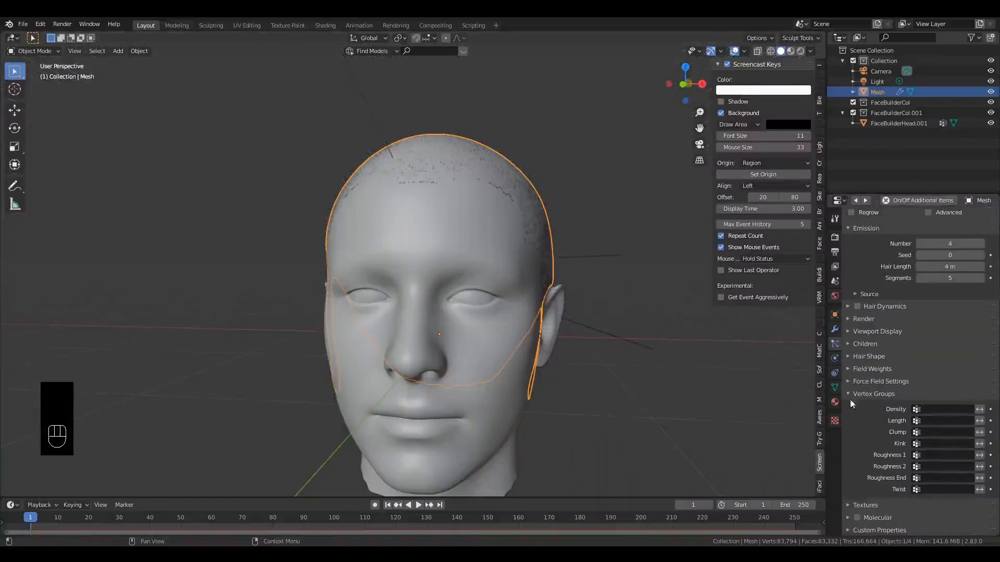
{"action": "left_click", "coordinate": [847, 356]}
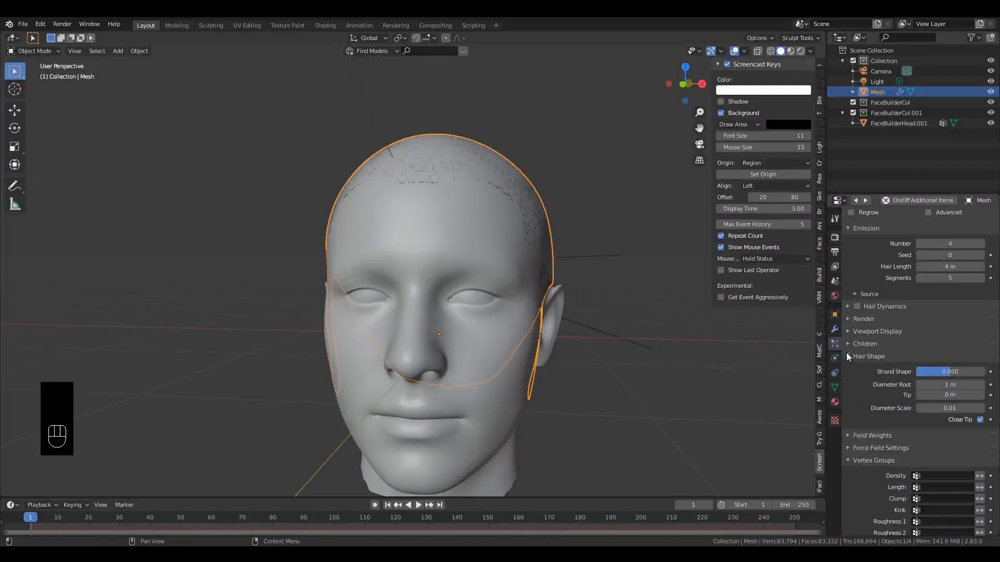
{"action": "left_click", "coordinate": [865, 343]}
{"action": "left_click", "coordinate": [970, 359]}
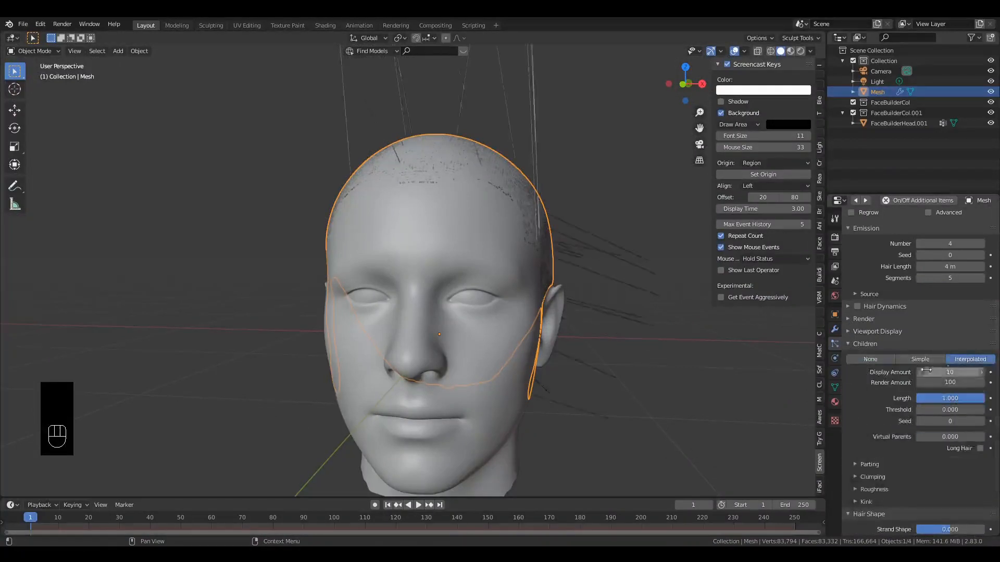
{"action": "scroll", "coordinate": [599, 371], "scroll_direction": "down", "scroll_amount": 3}
{"action": "mouse_move", "coordinate": [598, 371]}
{"action": "middle_mouse_down"}
{"action": "mouse_move", "coordinate": [573, 364]}
{"action": "mouse_move", "coordinate": [508, 417]}
{"action": "mouse_move", "coordinate": [608, 364]}
{"action": "mouse_move", "coordinate": [593, 375]}
{"action": "middle_mouse_up"}
{"action": "scroll", "coordinate": [608, 363], "scroll_direction": "down", "scroll_amount": 2}
{"action": "scroll", "coordinate": [608, 368], "scroll_direction": "up", "scroll_amount": 4}
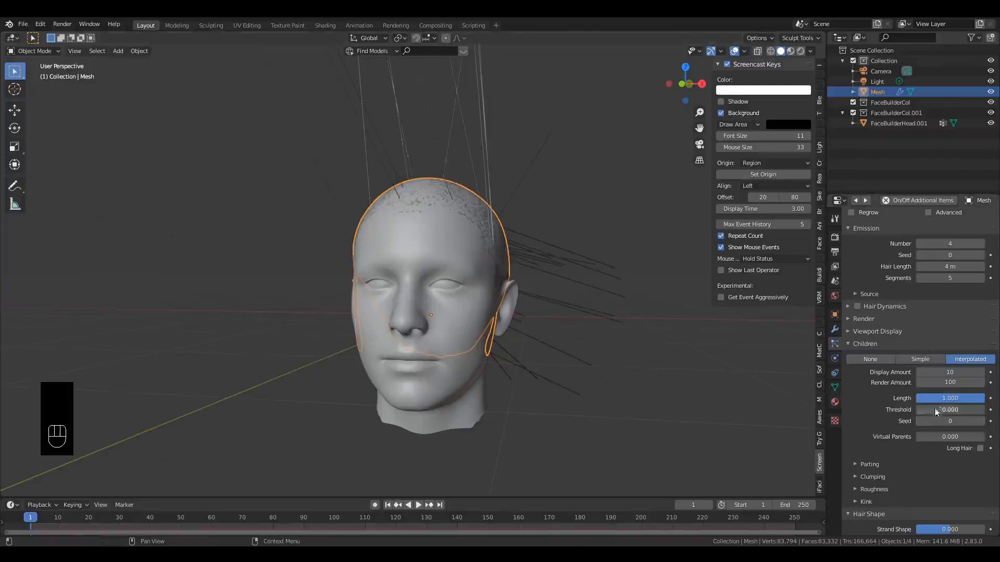
{"action": "left_click", "coordinate": [935, 359]}
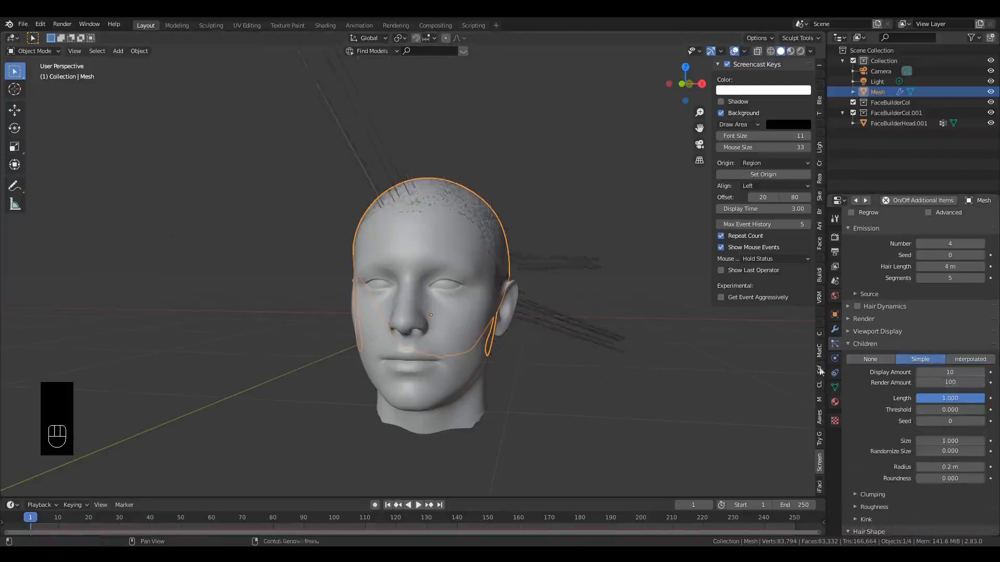
{"action": "middle_click_drag", "start_coordinate": [745, 379], "coordinate": [729, 399]}
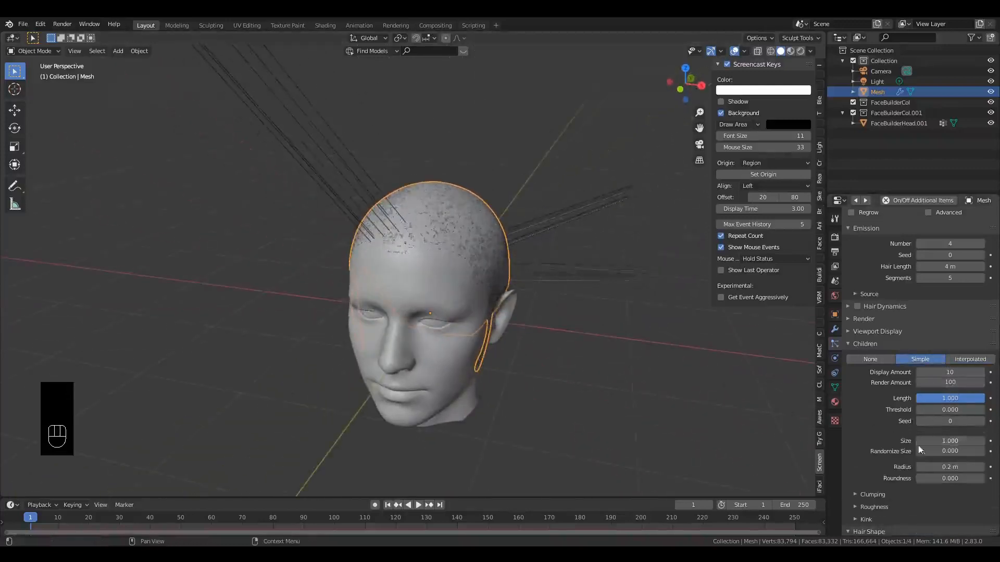
Step: Set the child hairs' radius to about 0.126 m and their display amount to 222
{"action": "mouse_move", "coordinate": [950, 467]}
{"action": "left_mouse_down", "text": "shift"}
{"action": "mouse_move", "coordinate": [918, 467]}
{"action": "mouse_move", "coordinate": [926, 467]}
{"action": "left_mouse_up", "text": "shift"}
{"action": "left_click_drag", "start_coordinate": [946, 372], "coordinate": [977, 372]}
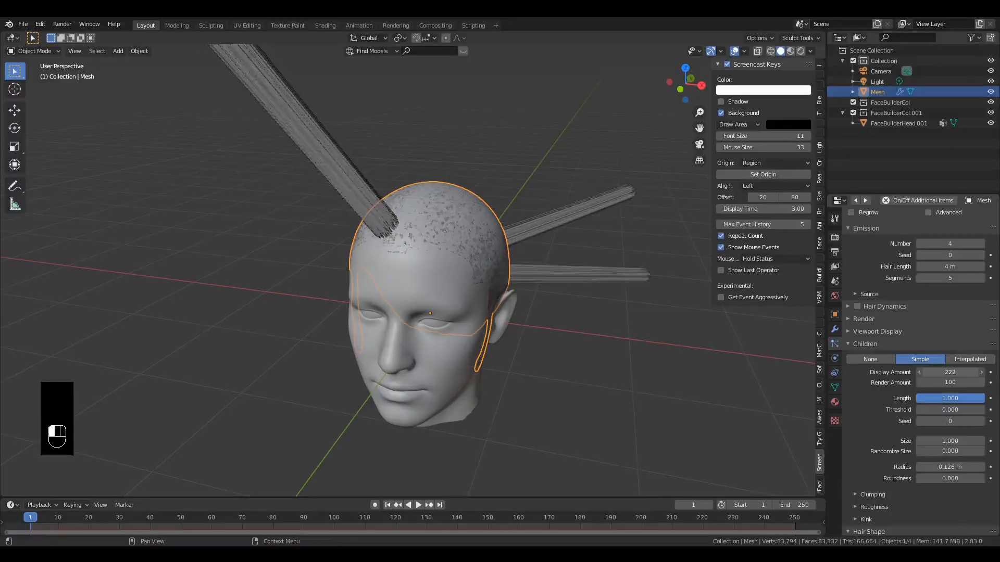
Step: Set both the viewport strand steps and the render path steps of the hair to 7
{"action": "scroll", "coordinate": [901, 440], "scroll_direction": "down", "scroll_amount": 1}
{"action": "scroll", "coordinate": [895, 455], "scroll_direction": "up", "scroll_amount": 4}
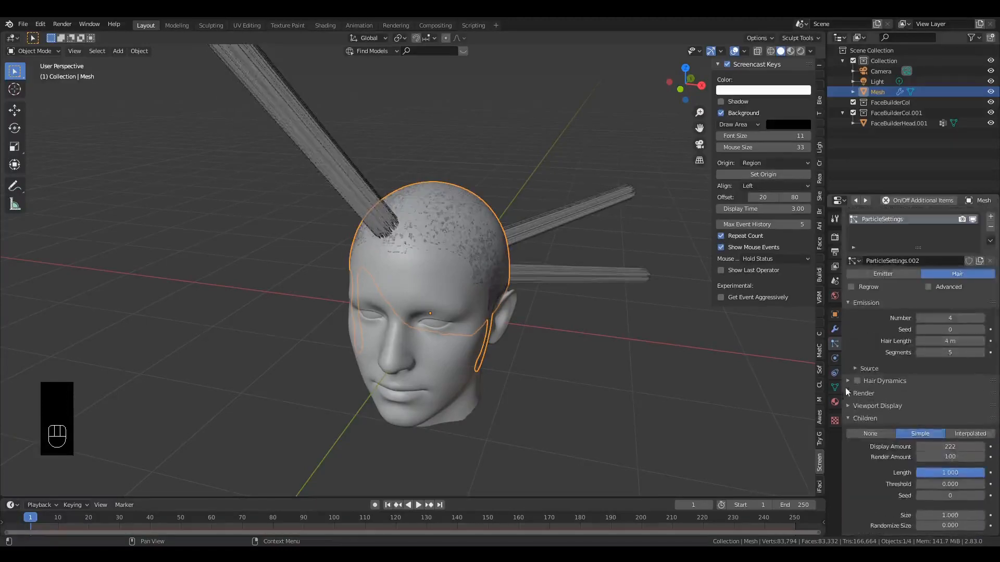
{"action": "left_click", "coordinate": [848, 407]}
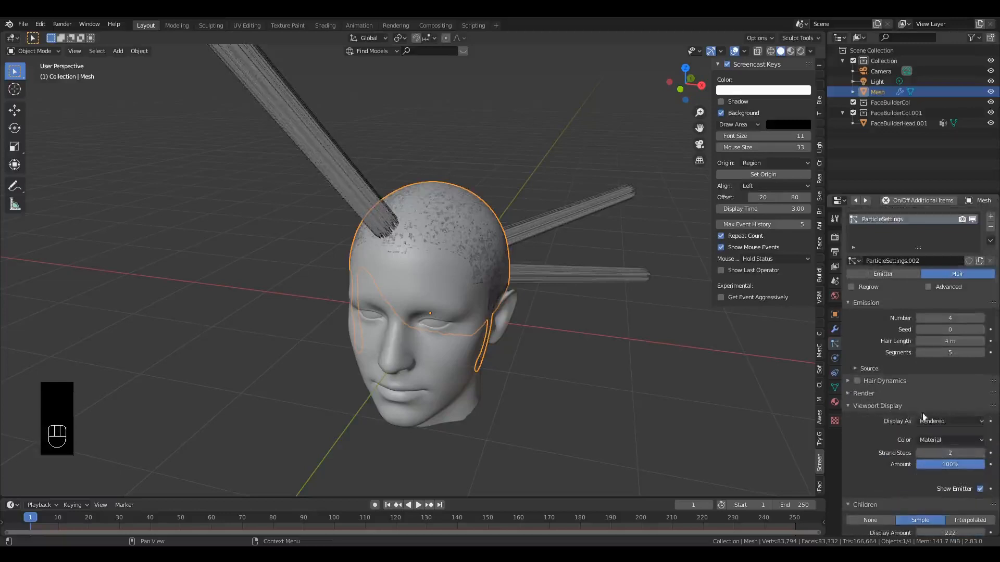
{"action": "left_click", "coordinate": [945, 453]}
{"action": "key", "text": "Return"}
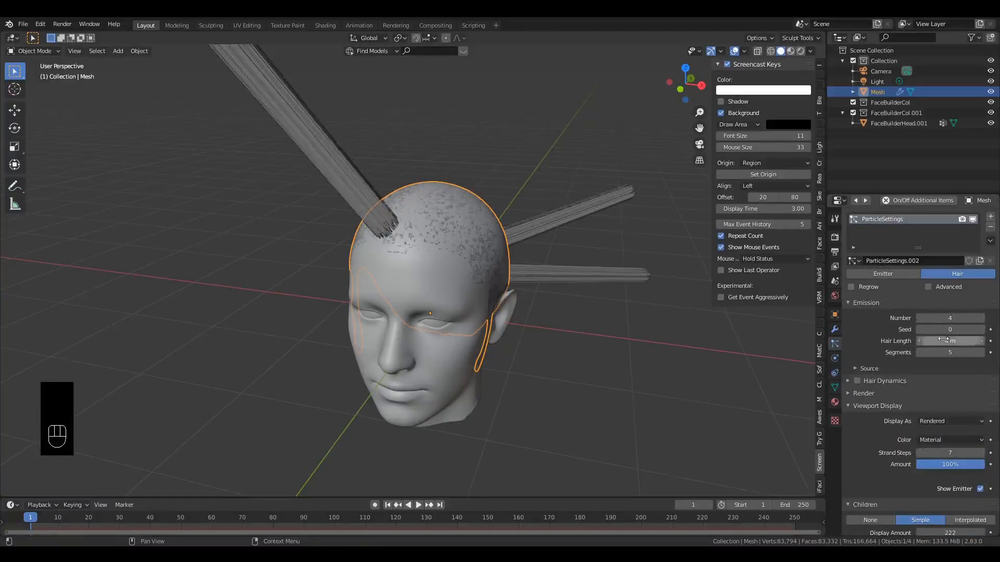
{"action": "left_click", "coordinate": [945, 318]}
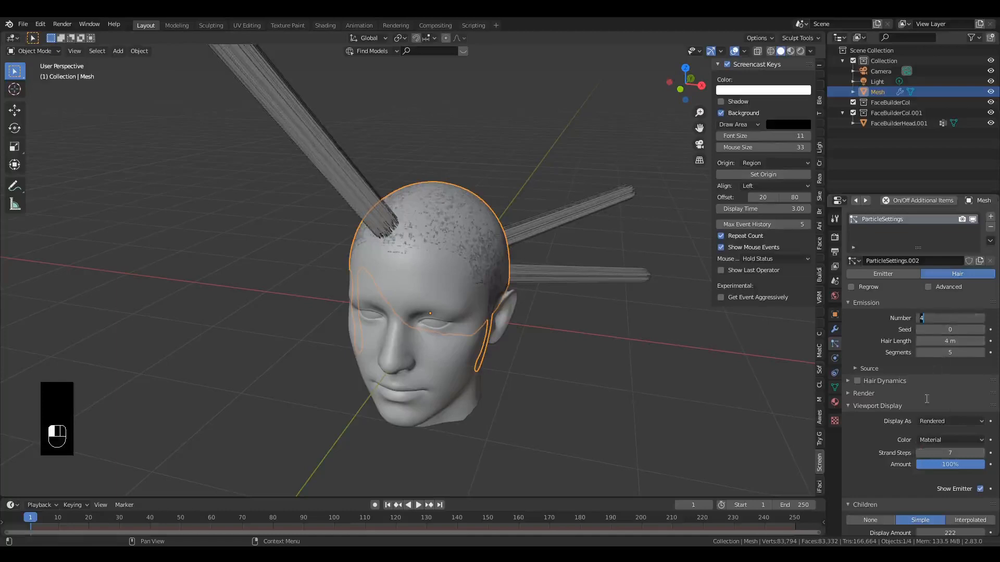
{"action": "left_click", "coordinate": [848, 393]}
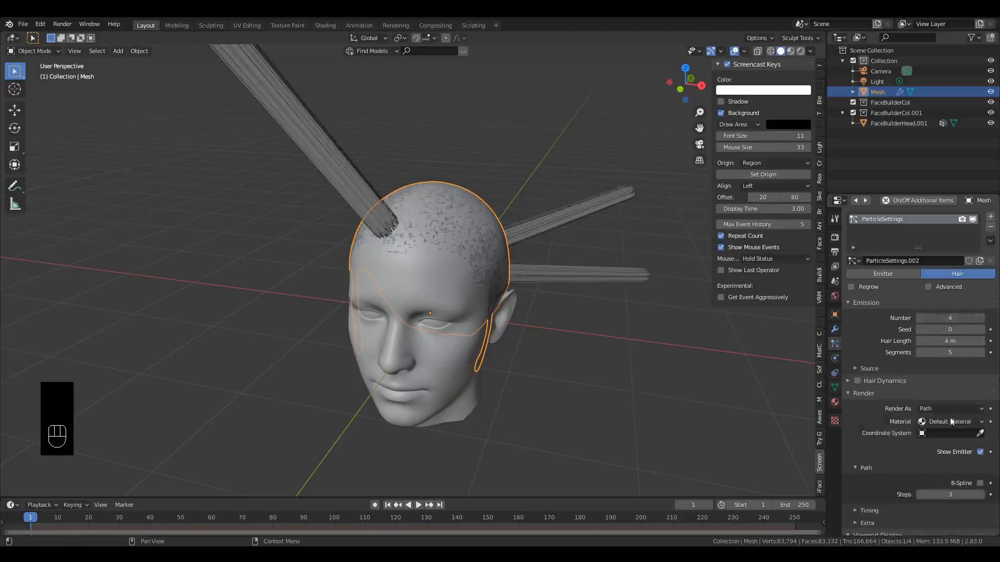
{"action": "left_click", "coordinate": [967, 494]}
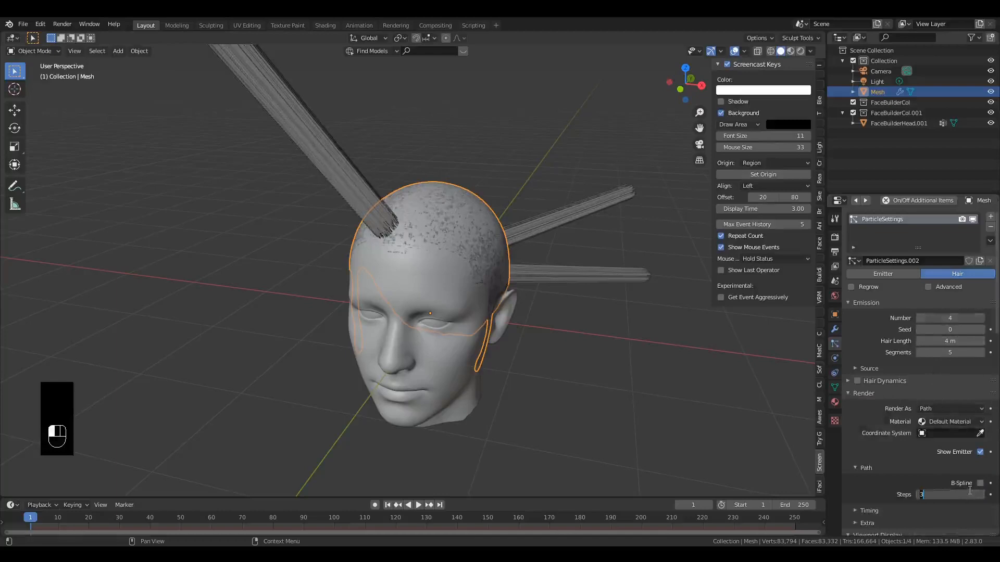
{"action": "key", "text": "Return"}
{"action": "middle_click_drag", "start_coordinate": [631, 301], "coordinate": [659, 298]}
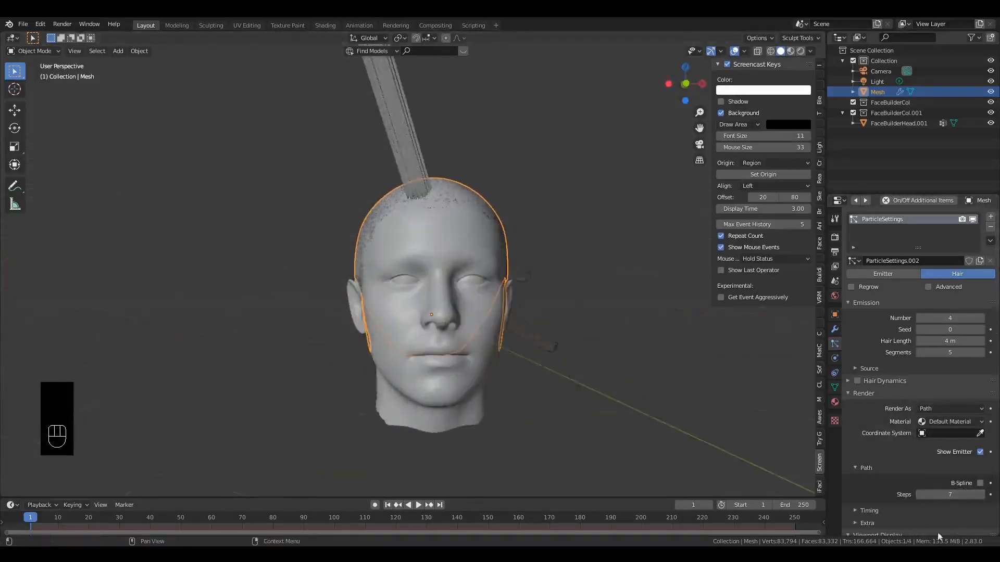
Step: Give the child hairs a Braid kink with an amplitude of about 0.095 m and a frequency of about 5.791
{"action": "scroll", "coordinate": [904, 471], "scroll_direction": "down", "scroll_amount": 4}
{"action": "scroll", "coordinate": [904, 472], "scroll_direction": "down", "scroll_amount": 6}
{"action": "scroll", "coordinate": [934, 442], "scroll_direction": "down", "scroll_amount": 8}
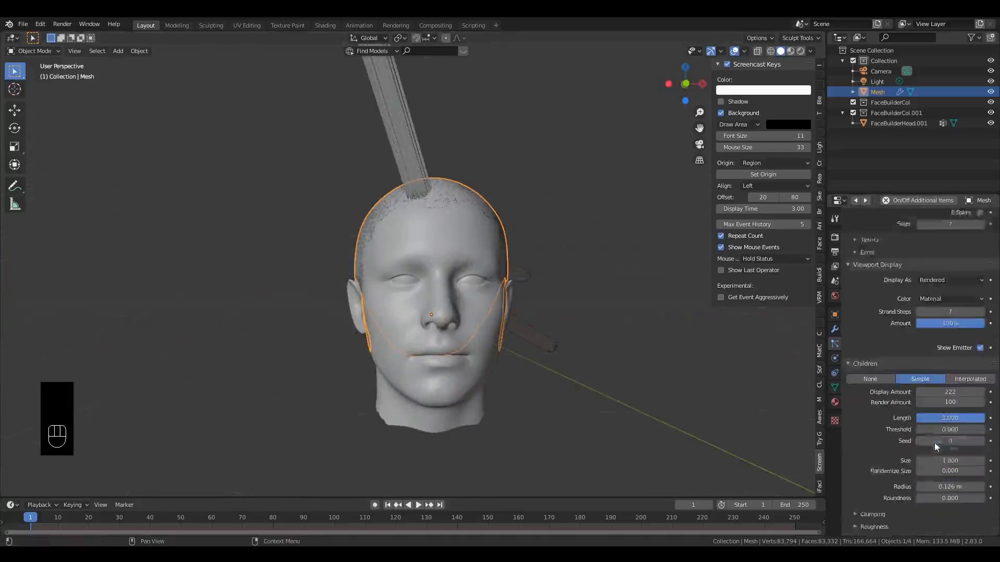
{"action": "left_click", "coordinate": [857, 436]}
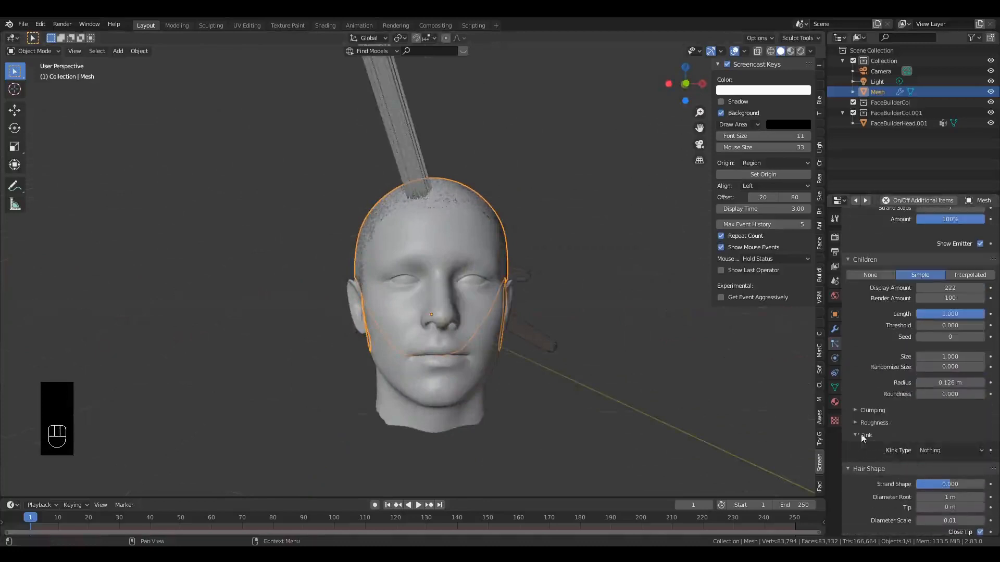
{"action": "left_click", "coordinate": [946, 450]}
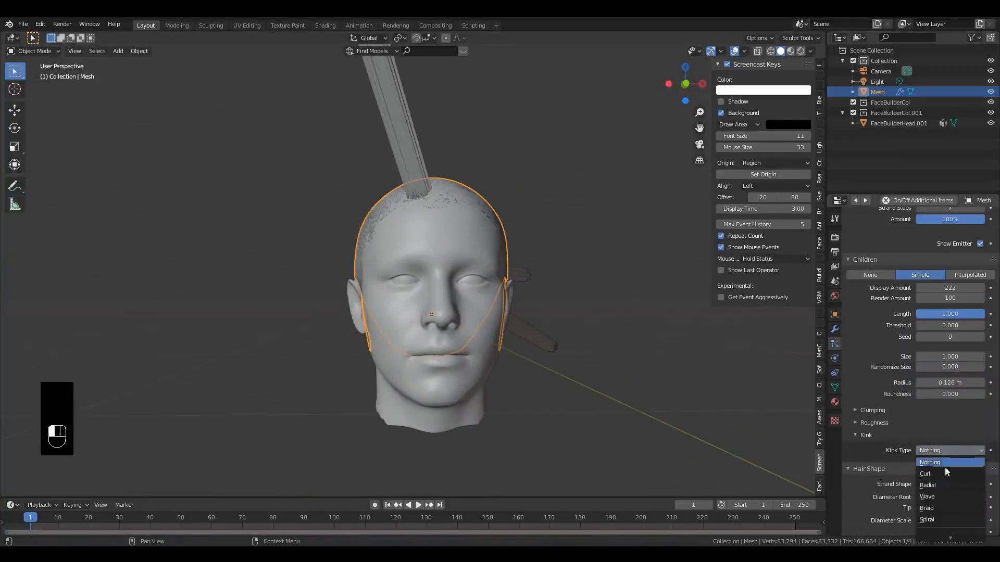
{"action": "left_click", "coordinate": [943, 506]}
{"action": "left_click_drag", "start_coordinate": [740, 371], "coordinate": [639, 373], "text": "alt"}
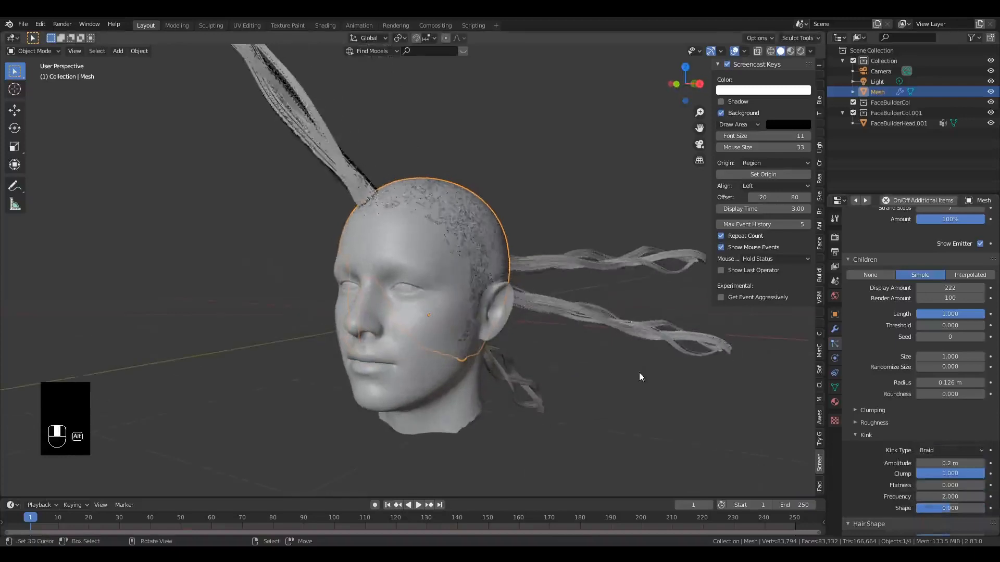
{"action": "left_click_drag", "start_coordinate": [972, 464], "coordinate": [994, 497], "text": "shift"}
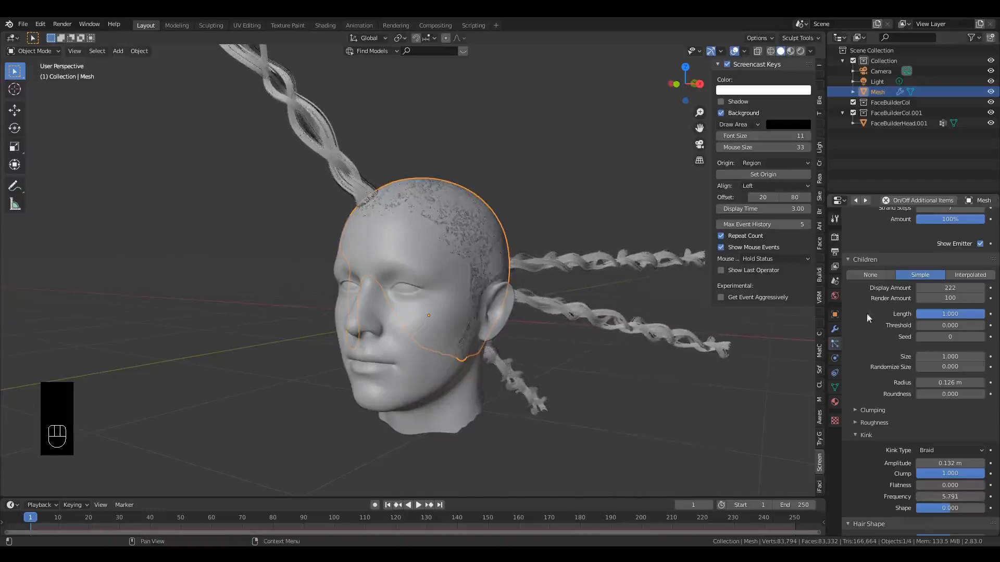
{"action": "left_click_drag", "start_coordinate": [958, 463], "coordinate": [943, 463], "text": "shift"}
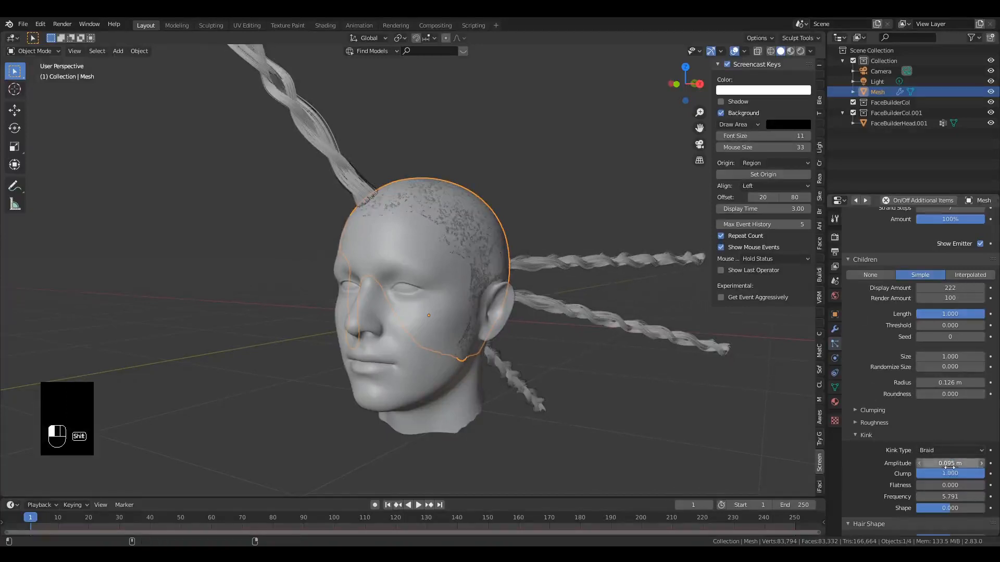
Step: Roughen the child hairs with a random roughness of about 0.227 and a random size of 0.020
{"action": "left_click", "coordinate": [857, 424]}
{"action": "left_click_drag", "start_coordinate": [949, 503], "coordinate": [943, 502], "text": "shift"}
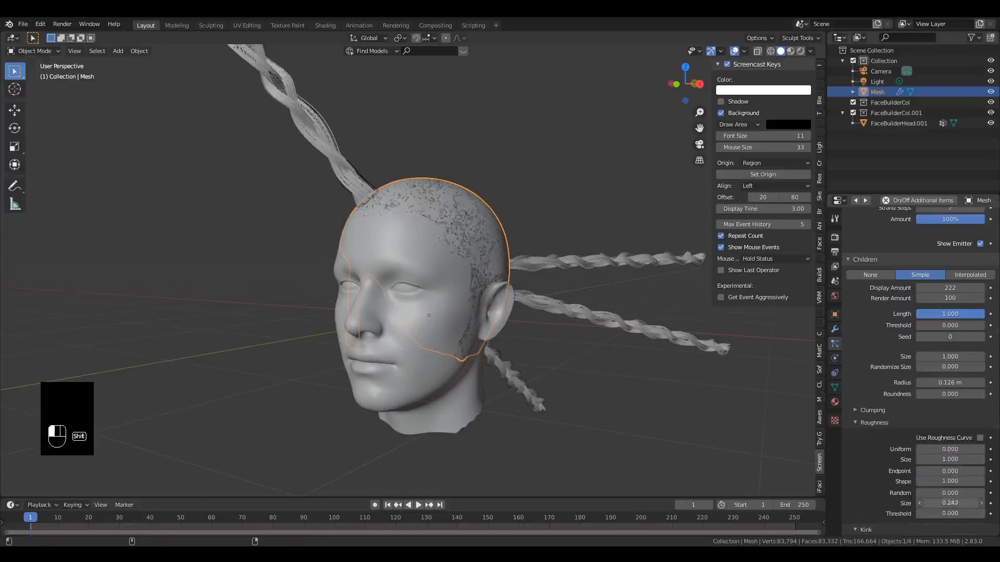
{"action": "left_click_drag", "start_coordinate": [950, 503], "coordinate": [949, 503], "text": "shift"}
{"action": "left_click_drag", "start_coordinate": [952, 504], "coordinate": [927, 503], "text": "shift"}
{"action": "middle_click_drag", "start_coordinate": [609, 402], "coordinate": [632, 404]}
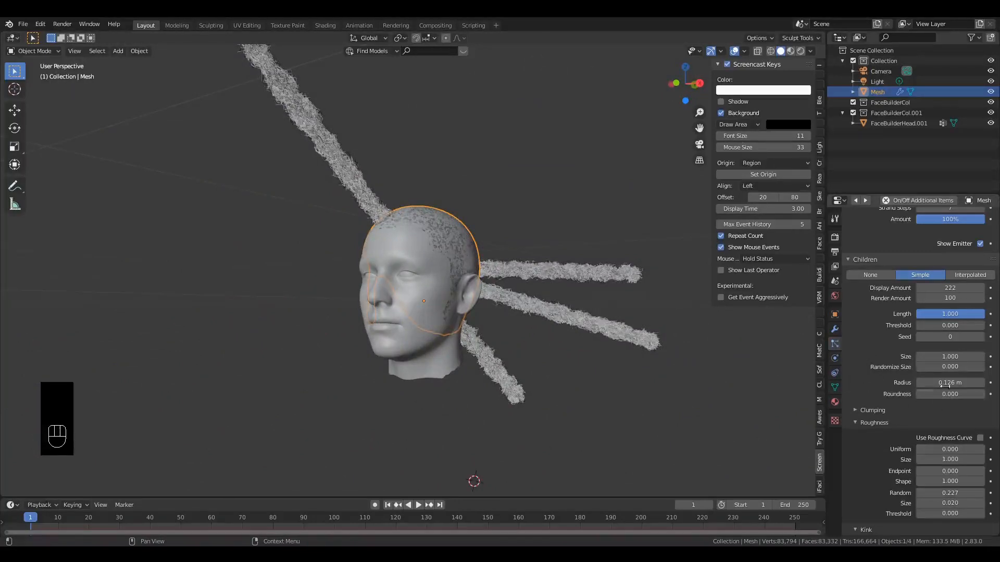
Step: Tighten the braids by setting the child radius to about 0.084 m and the kink amplitude to about 0.018 m
{"action": "mouse_move", "coordinate": [944, 385]}
{"action": "left_mouse_down", "text": "shift"}
{"action": "mouse_move", "coordinate": [916, 385]}
{"action": "mouse_move", "coordinate": [945, 385]}
{"action": "left_mouse_up", "text": "shift"}
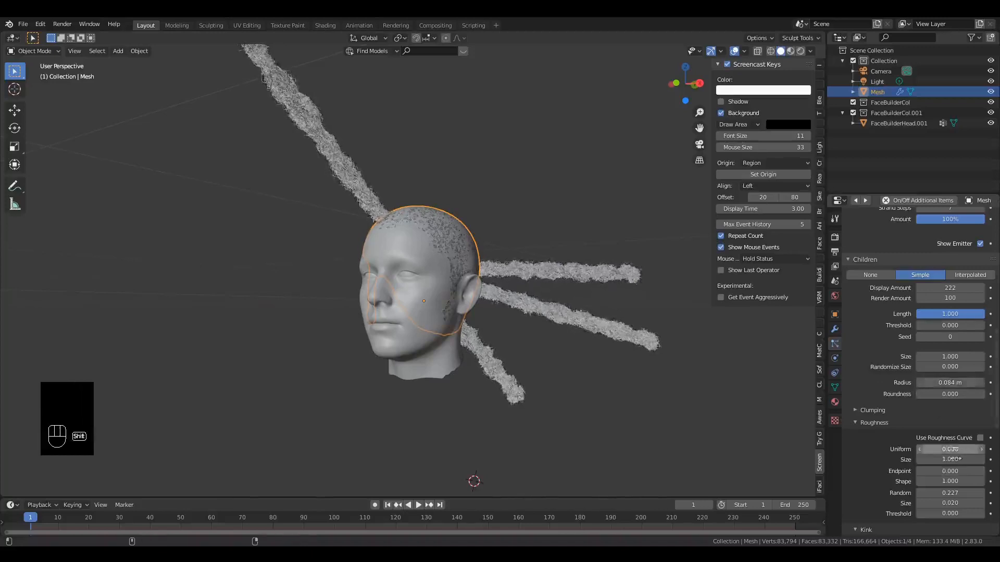
{"action": "scroll", "coordinate": [862, 484], "scroll_direction": "down", "scroll_amount": 5}
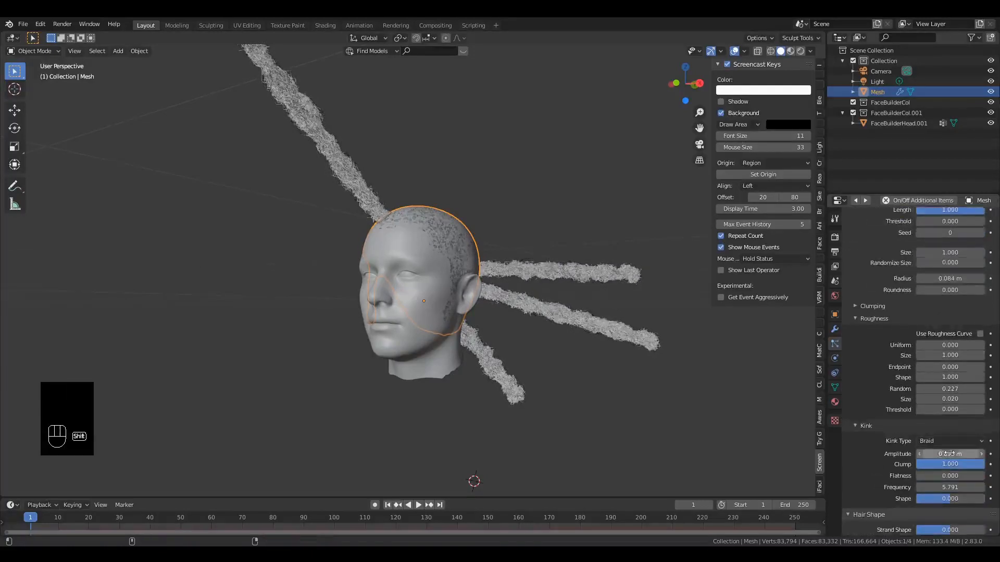
{"action": "left_click_drag", "start_coordinate": [947, 453], "coordinate": [942, 453], "text": "shift"}
{"action": "middle_click_drag", "start_coordinate": [657, 370], "coordinate": [527, 368]}
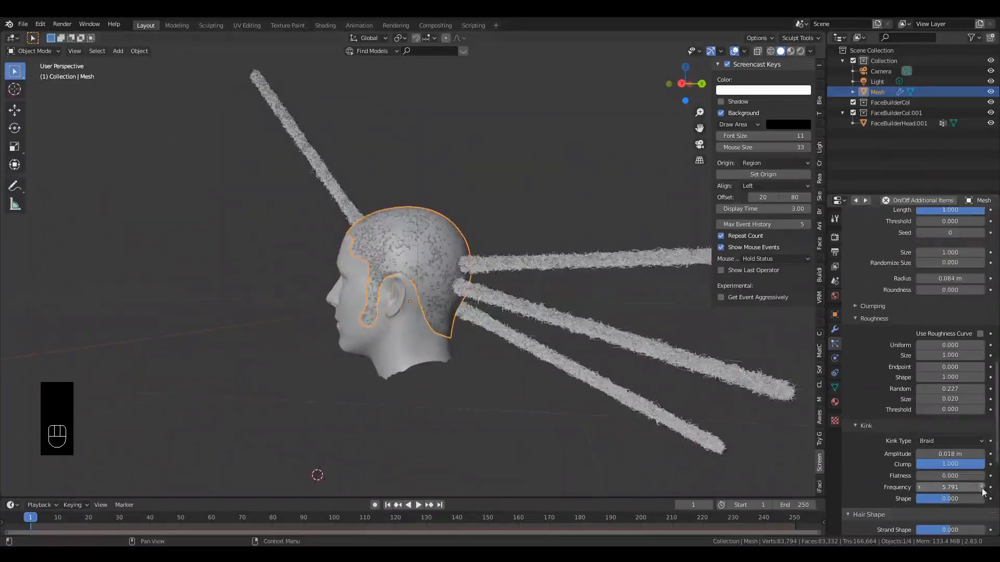
Step: Set the hair's strand shape to about -0.468 and its root diameter to about 0.024 m
{"action": "scroll", "coordinate": [946, 483], "scroll_direction": "down", "scroll_amount": 1}
{"action": "scroll", "coordinate": [946, 483], "scroll_direction": "down", "scroll_amount": 3}
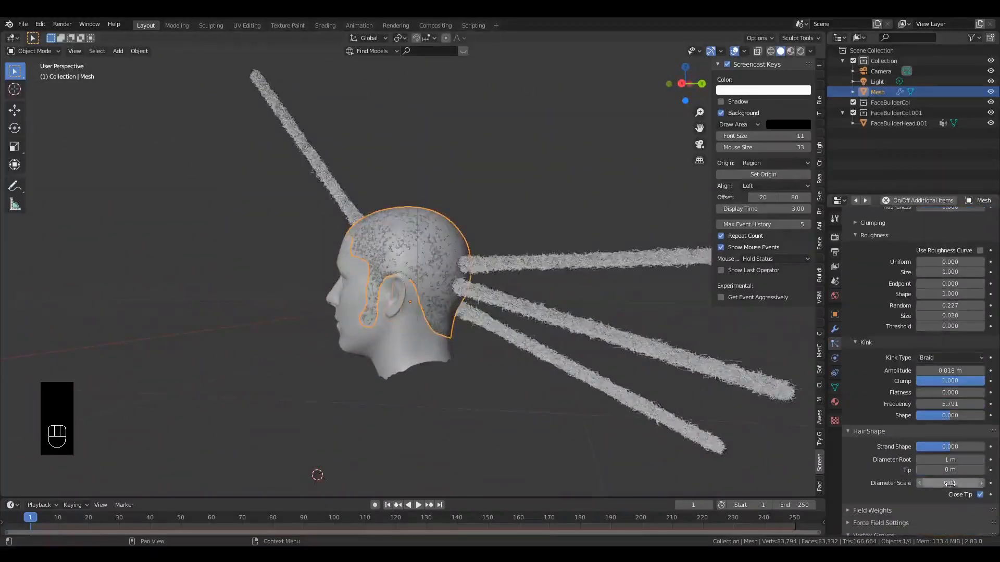
{"action": "left_click_drag", "start_coordinate": [946, 451], "coordinate": [947, 451]}
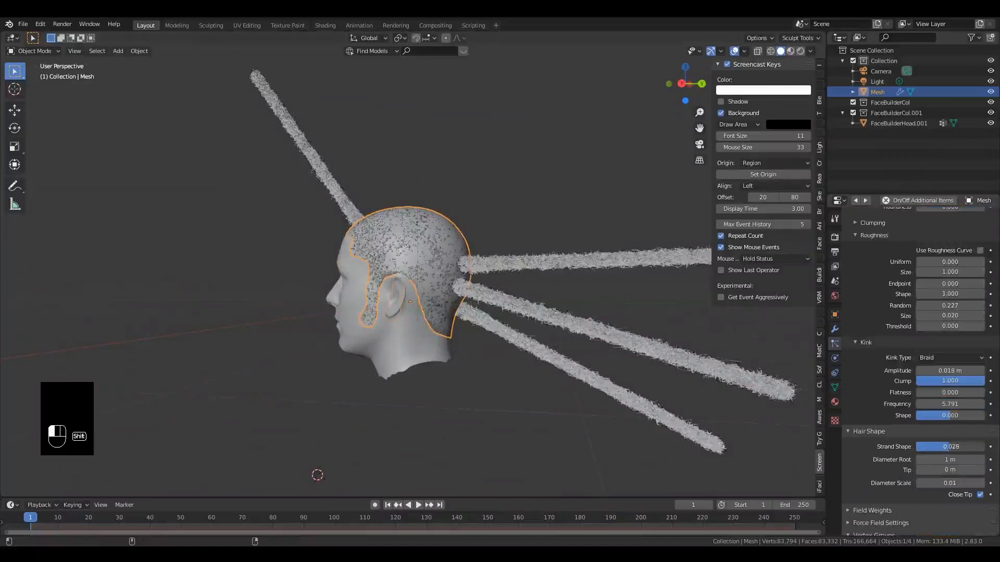
{"action": "mouse_move", "coordinate": [948, 450]}
{"action": "left_mouse_down", "text": "shift"}
{"action": "mouse_move", "coordinate": [934, 451]}
{"action": "mouse_move", "coordinate": [943, 460]}
{"action": "left_mouse_up", "text": "shift"}
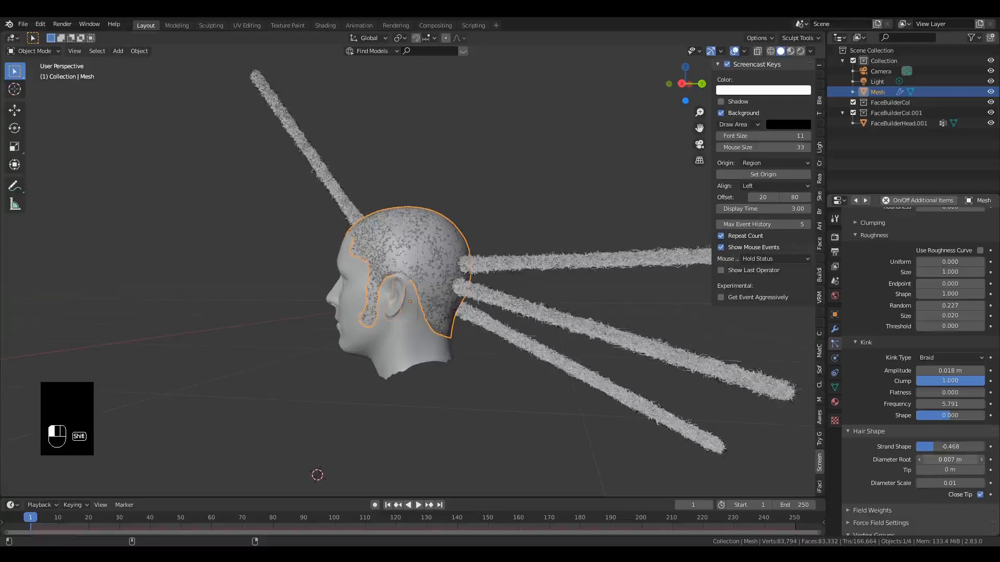
{"action": "left_click_drag", "start_coordinate": [948, 459], "coordinate": [943, 462], "text": "shift"}
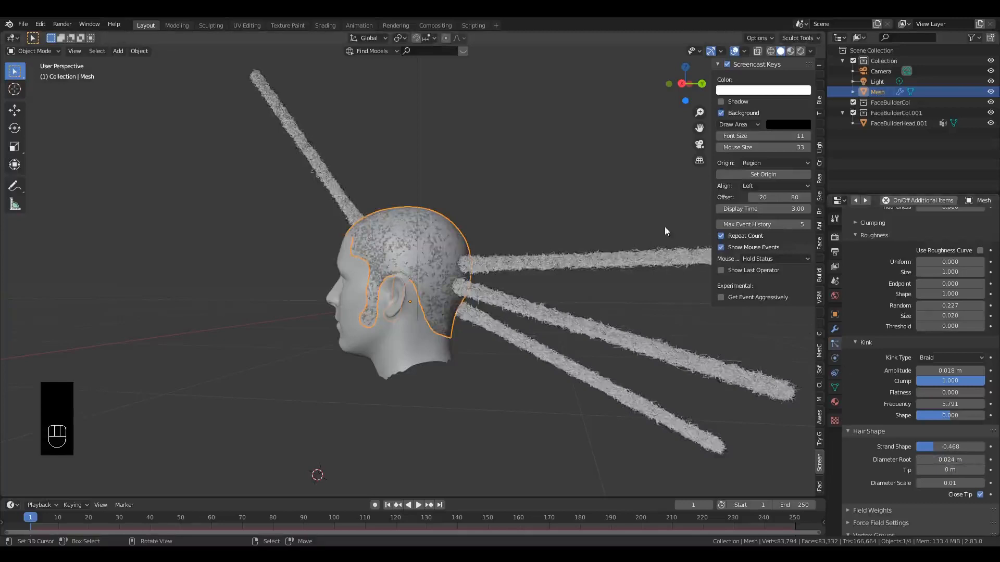
{"action": "middle_click_drag", "start_coordinate": [576, 457], "coordinate": [595, 338], "text": "alt"}
{"action": "scroll", "coordinate": [593, 428], "scroll_direction": "up", "scroll_amount": 4}
{"action": "scroll", "coordinate": [544, 417], "scroll_direction": "down", "scroll_amount": 5}
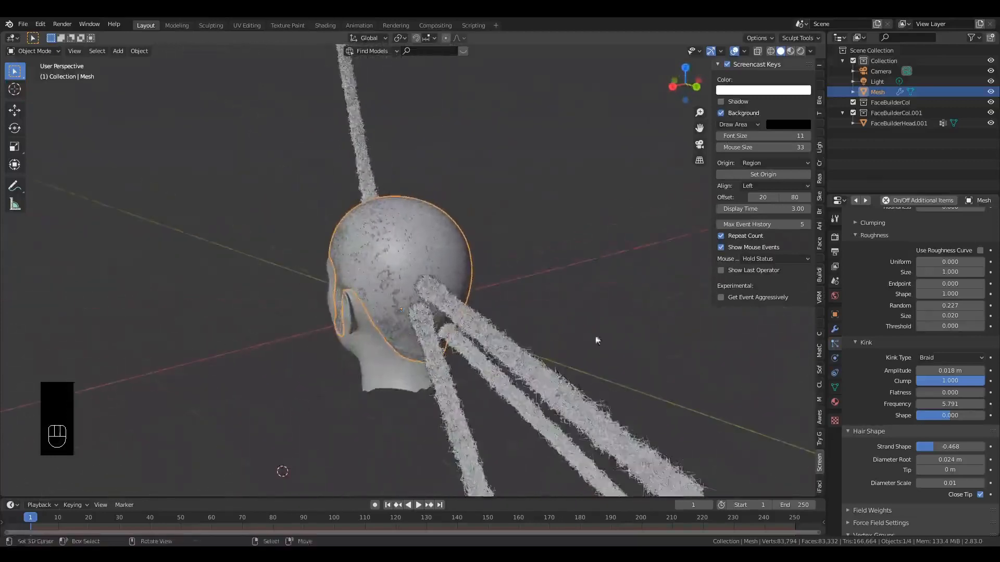
Step: Set the number of emitted hairs to 0 and switch the scalp mesh to Particle Edit mode
{"action": "scroll", "coordinate": [883, 298], "scroll_direction": "up", "scroll_amount": 20}
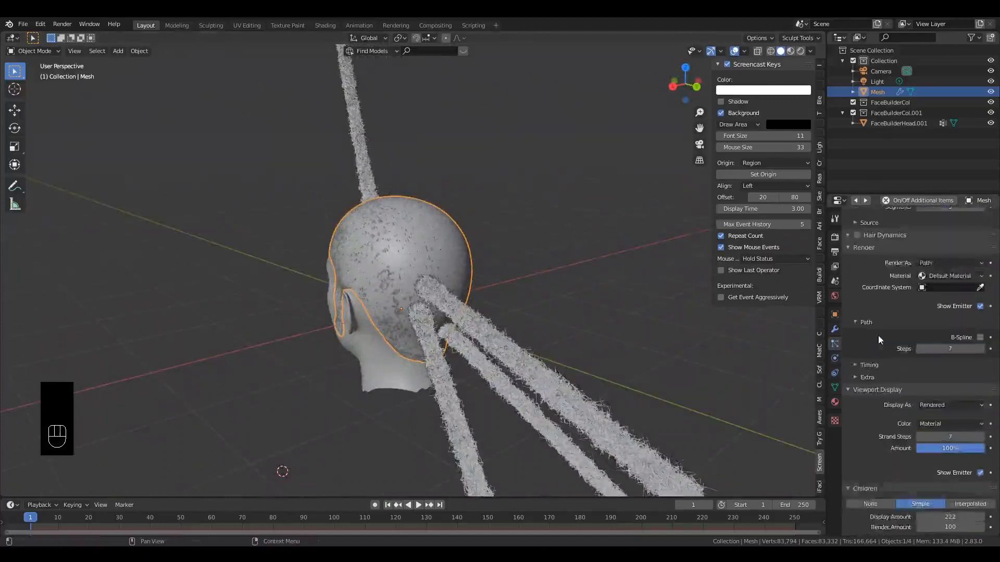
{"action": "scroll", "coordinate": [879, 338], "scroll_direction": "up", "scroll_amount": 7}
{"action": "left_click_drag", "start_coordinate": [950, 317], "coordinate": [937, 318]}
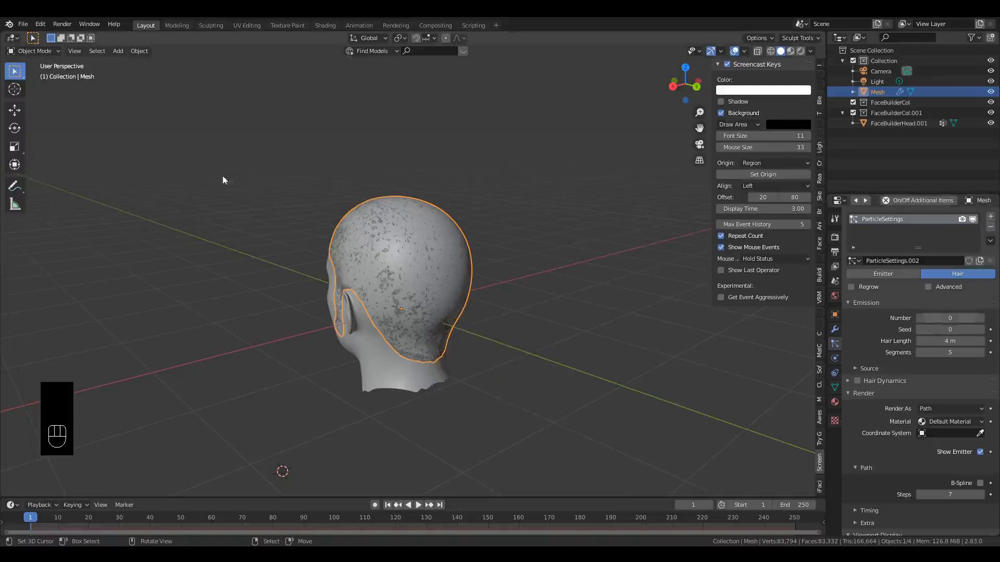
{"action": "left_click", "coordinate": [24, 51]}
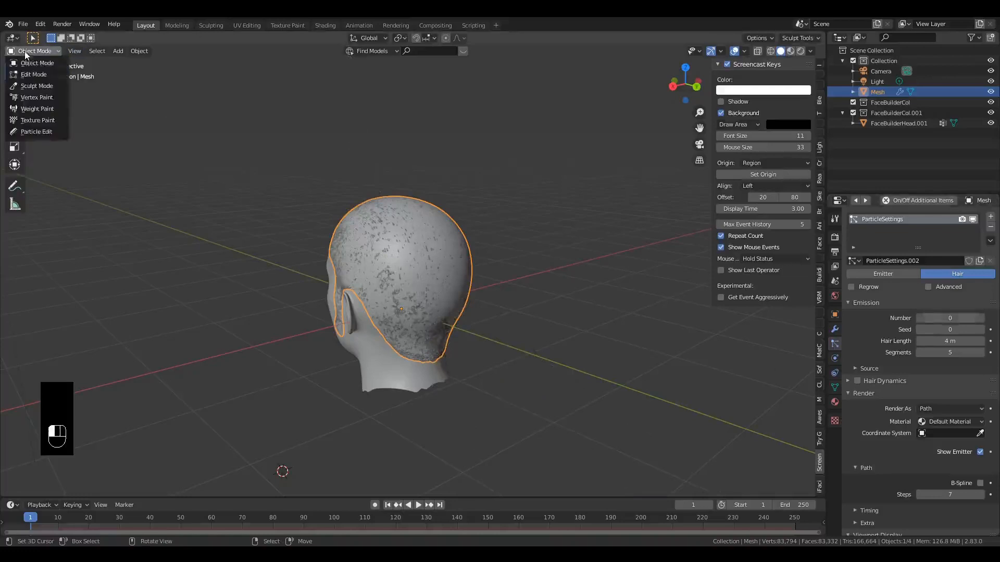
{"action": "left_click", "coordinate": [61, 132]}
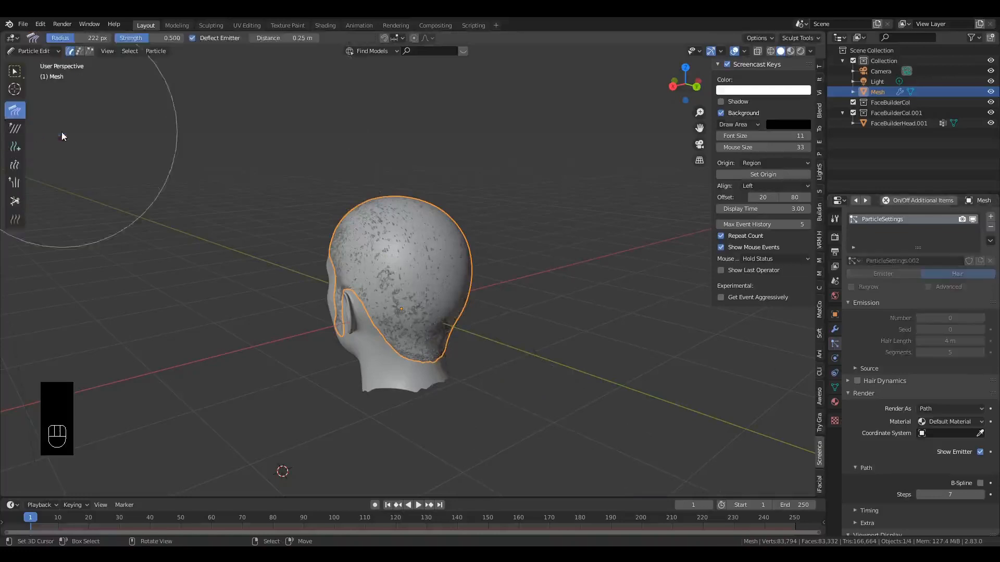
Step: Enable X Mirror and the display of children in the particle editing options, with 5 path steps
{"action": "left_click", "coordinate": [820, 74]}
{"action": "left_click", "coordinate": [820, 81]}
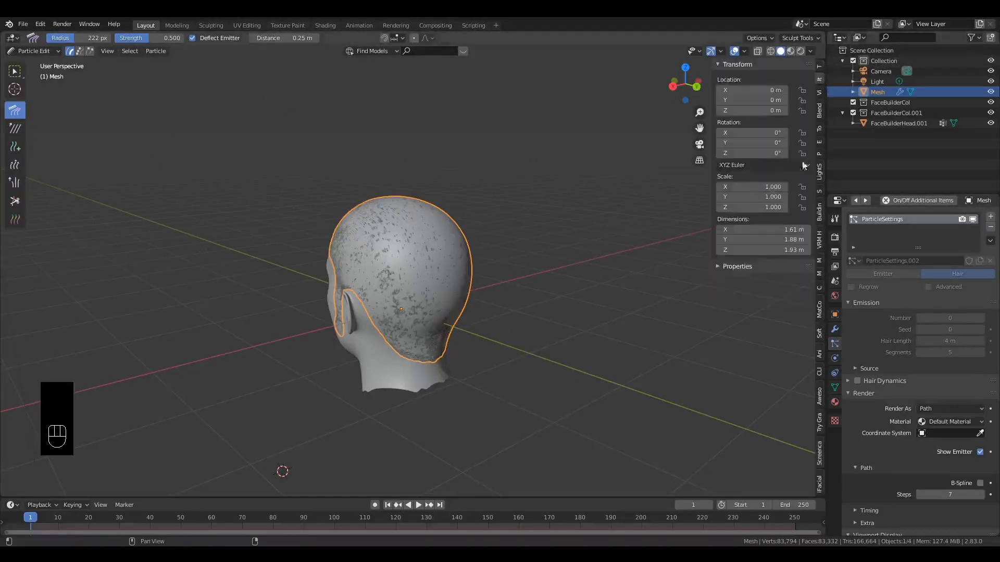
{"action": "left_click", "coordinate": [820, 68]}
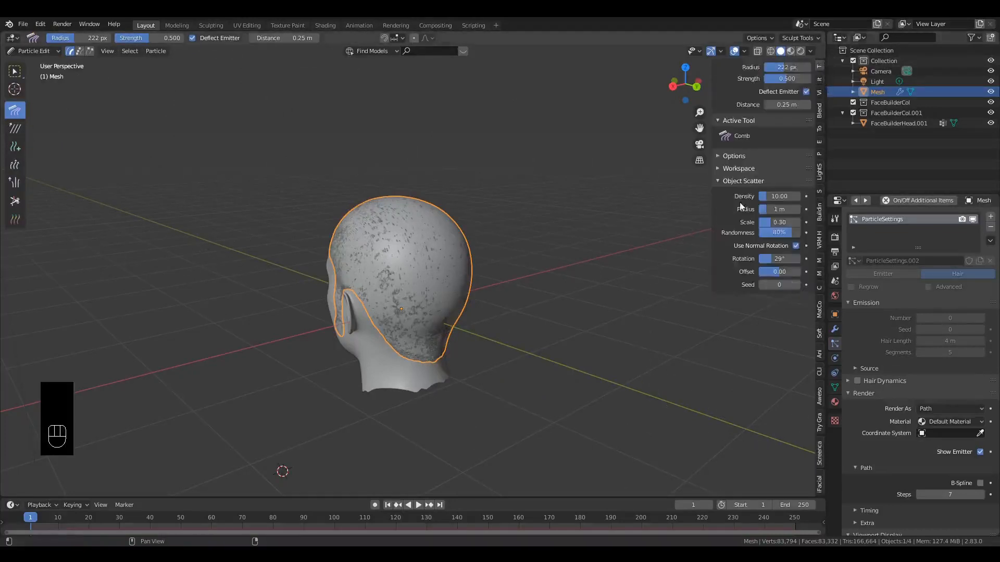
{"action": "left_click", "coordinate": [721, 157]}
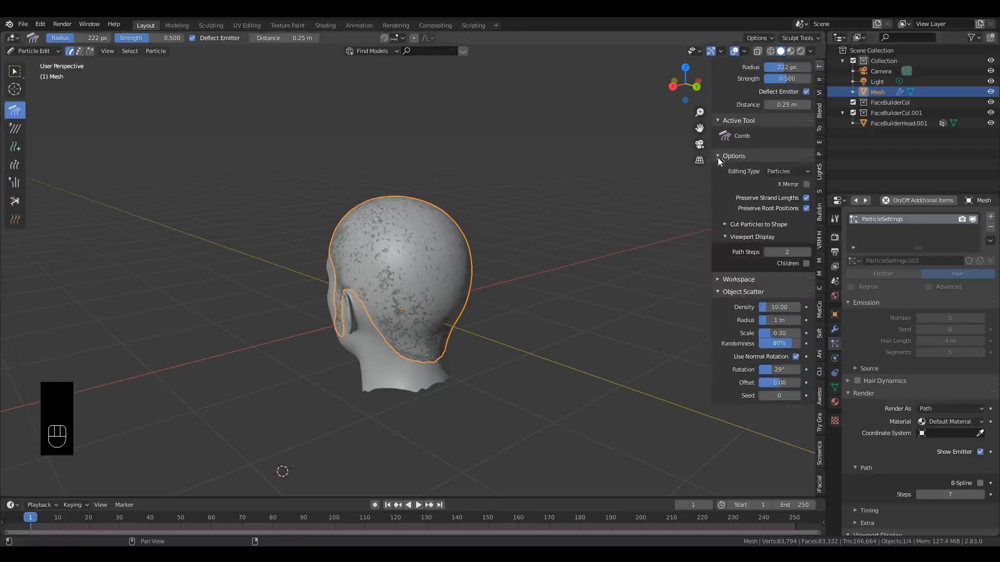
{"action": "left_click", "coordinate": [806, 184]}
{"action": "scroll", "coordinate": [261, 139], "scroll_direction": "up", "scroll_amount": 4}
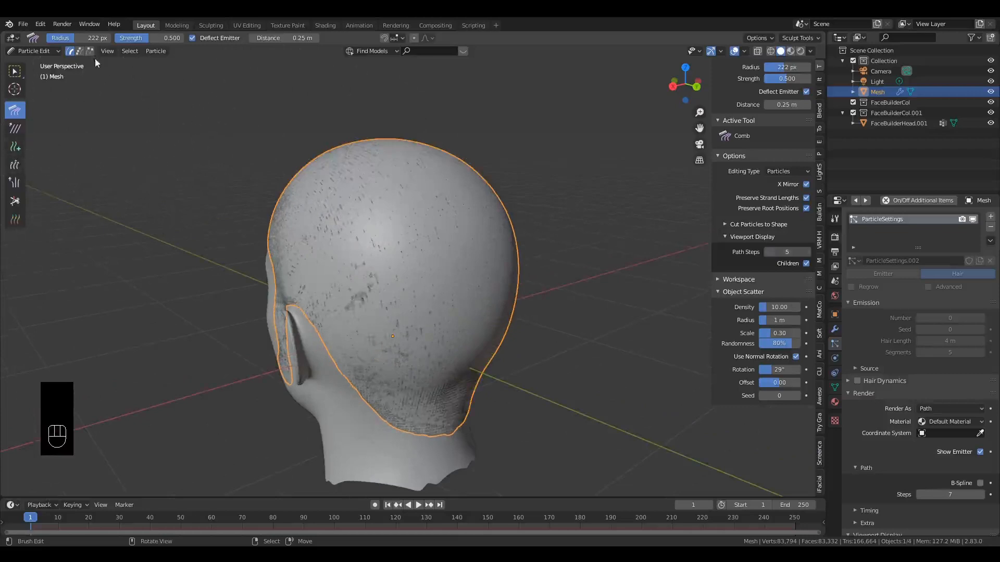
Step: Choose the Add brush for hair, set its count to 1 and turn on Interpolate
{"action": "left_click", "coordinate": [15, 151]}
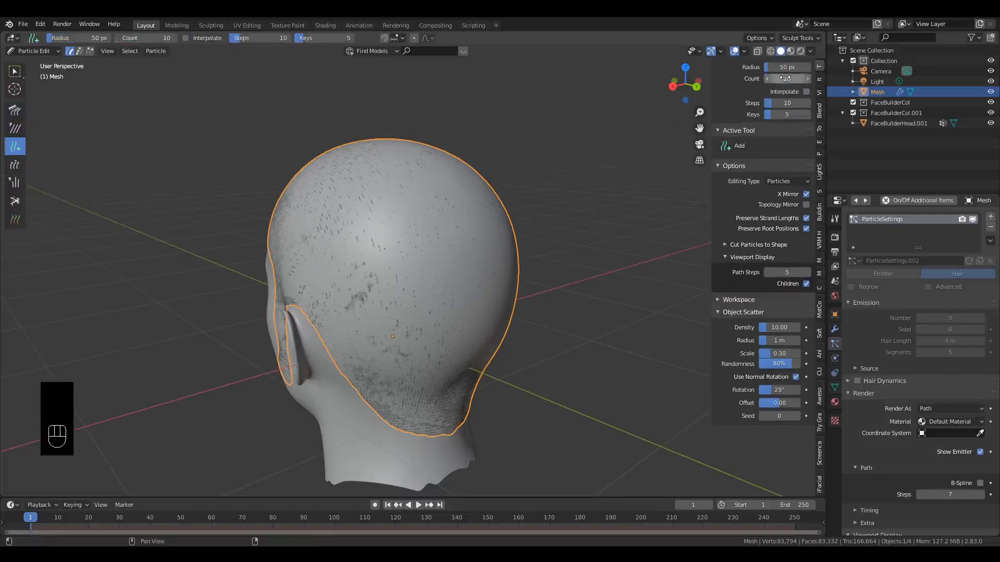
{"action": "middle_click_drag", "start_coordinate": [541, 215], "coordinate": [677, 229]}
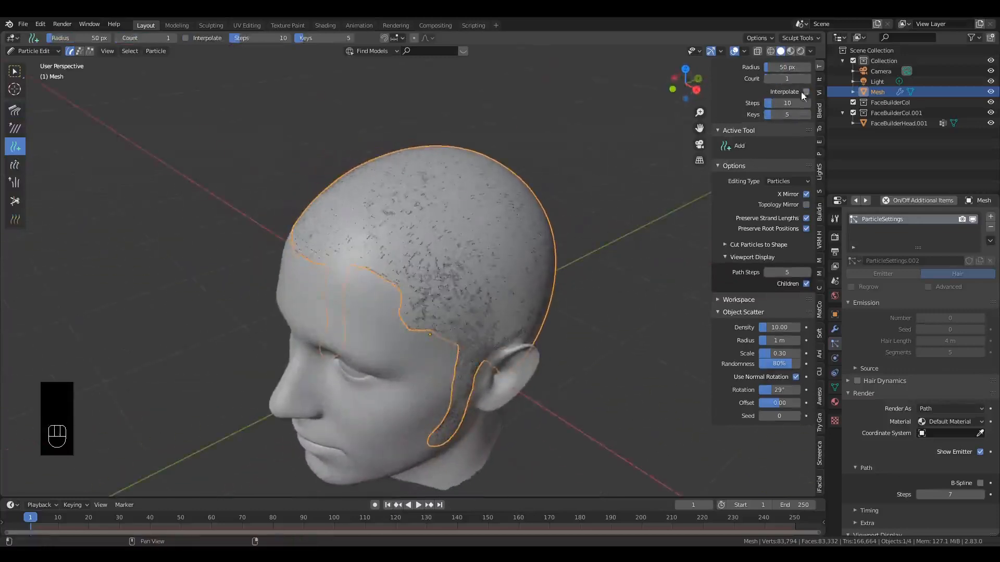
{"action": "left_click", "coordinate": [806, 91]}
Step: Add a mirrored pair of hair strands at the front of the scalp above the forehead, undoing a first attempt and placing it again
{"action": "left_click_drag", "start_coordinate": [408, 246], "coordinate": [377, 255]}
{"action": "middle_click_drag", "start_coordinate": [377, 255], "coordinate": [367, 230]}
{"action": "left_click_drag", "start_coordinate": [369, 219], "coordinate": [386, 232]}
{"action": "mouse_move", "coordinate": [386, 233]}
{"action": "middle_mouse_down"}
{"action": "mouse_move", "coordinate": [372, 211]}
{"action": "mouse_move", "coordinate": [432, 247]}
{"action": "mouse_move", "coordinate": [442, 242]}
{"action": "middle_mouse_up"}
{"action": "key", "text": "ctrl+z"}
{"action": "left_click_drag", "start_coordinate": [404, 242], "coordinate": [416, 248]}
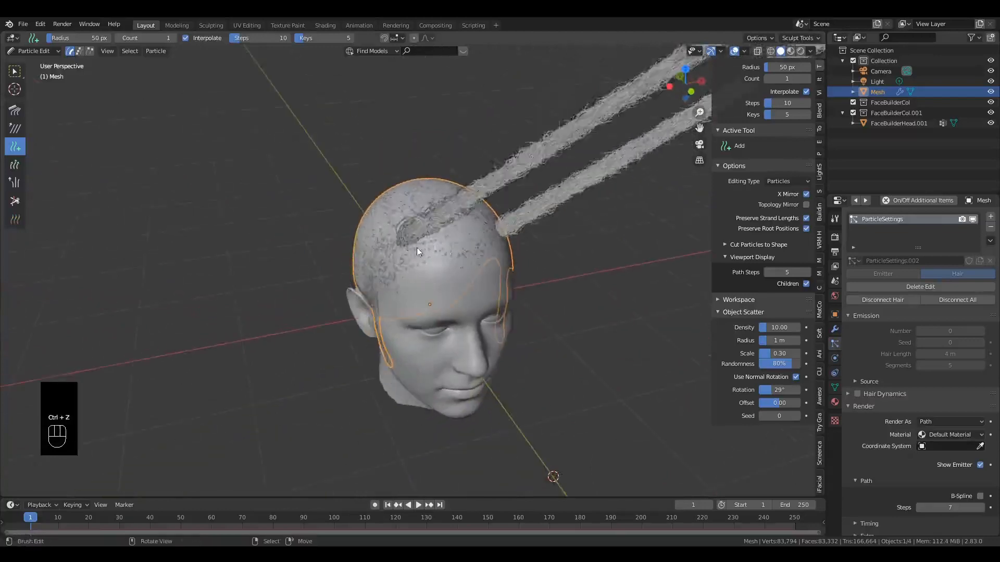
Step: Remove doubles from the hair particles on the scalp mesh
{"action": "middle_click_drag", "start_coordinate": [416, 247], "coordinate": [412, 206]}
{"action": "scroll", "coordinate": [389, 226], "scroll_direction": "down", "scroll_amount": 3}
{"action": "scroll", "coordinate": [385, 208], "scroll_direction": "down", "scroll_amount": 2}
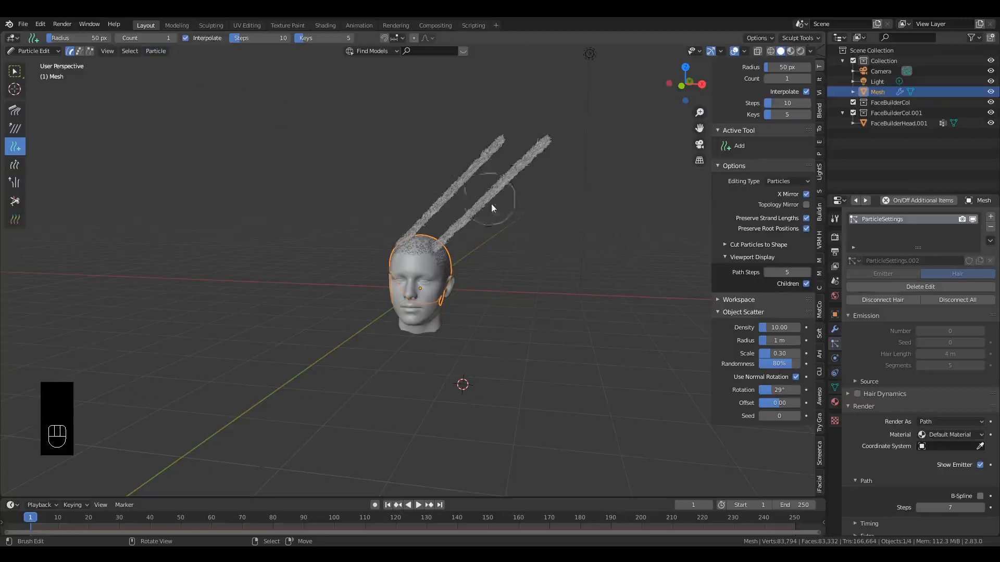
{"action": "scroll", "coordinate": [399, 164], "scroll_direction": "up", "scroll_amount": 3}
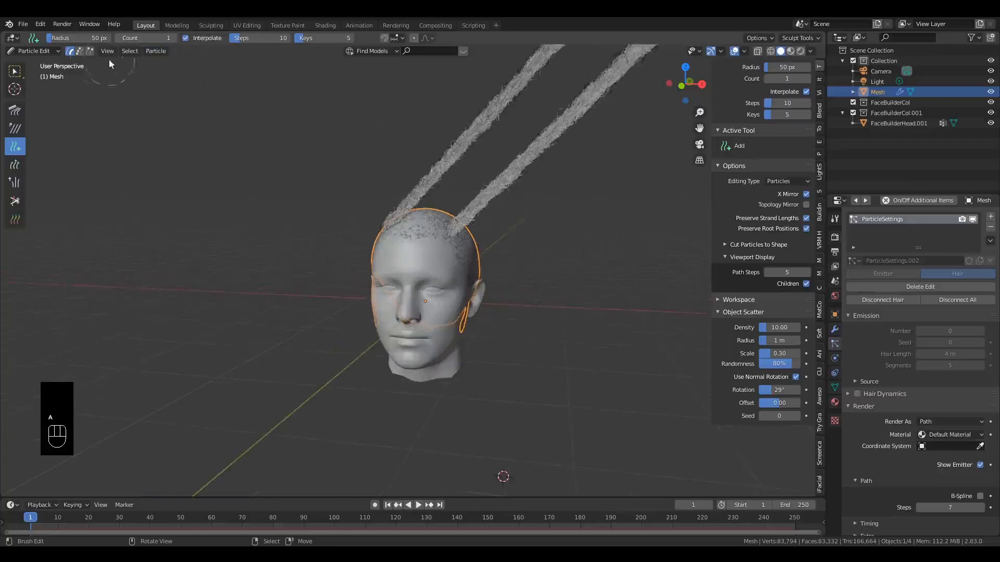
{"action": "left_click", "coordinate": [149, 51]}
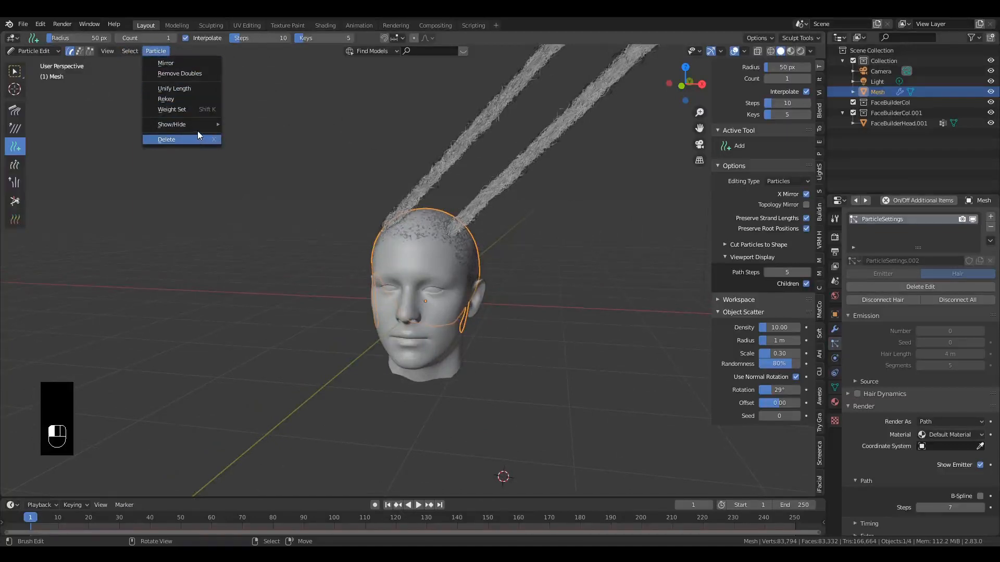
{"action": "mouse_move", "coordinate": [193, 122]}
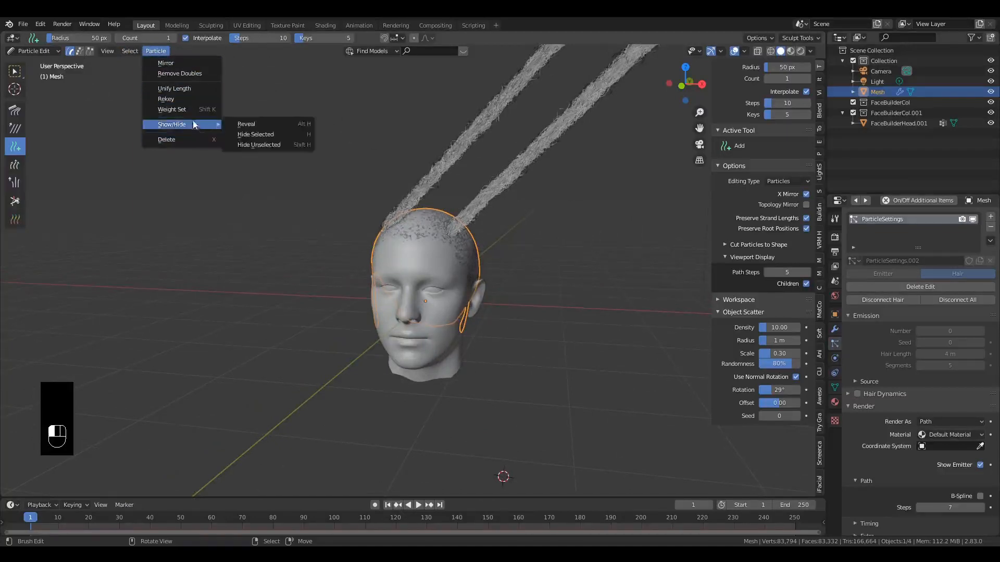
{"action": "left_click", "coordinate": [180, 73]}
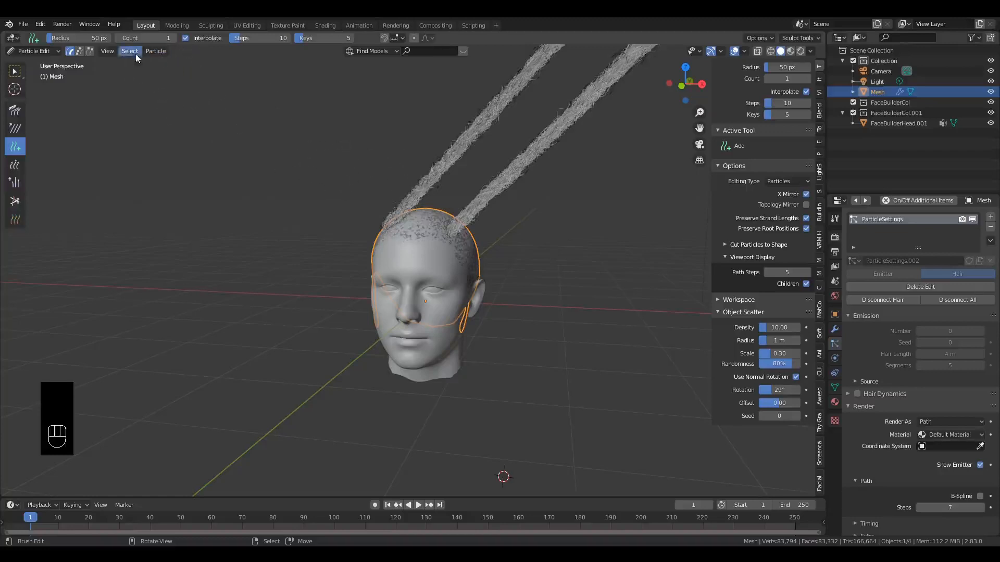
Step: Try to mirror the hair particles across the scalp, and undo the mirroring
{"action": "left_click", "coordinate": [152, 55]}
{"action": "left_click", "coordinate": [154, 64]}
{"action": "scroll", "coordinate": [394, 195], "scroll_direction": "up", "scroll_amount": 1}
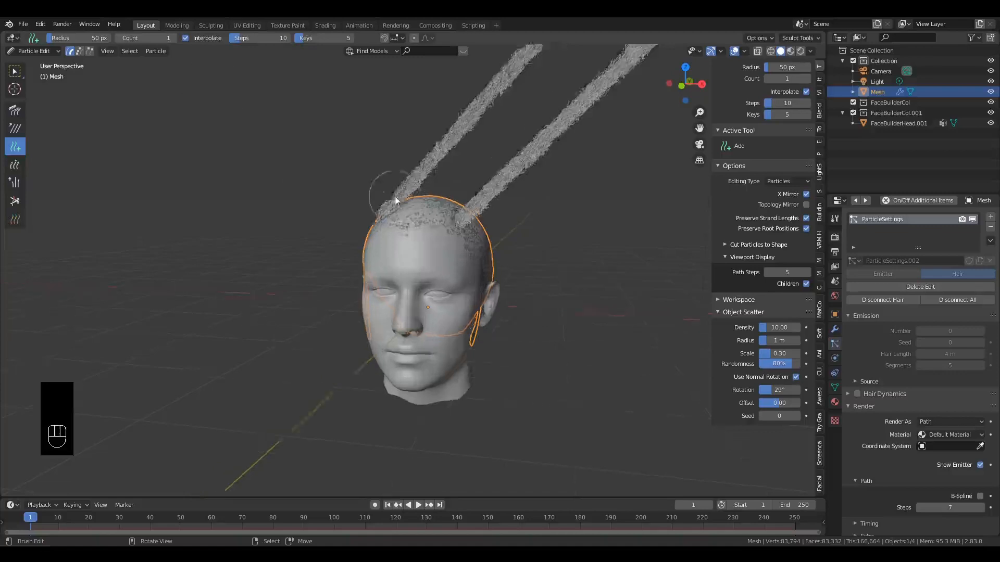
{"action": "middle_click_drag", "start_coordinate": [395, 196], "coordinate": [385, 274]}
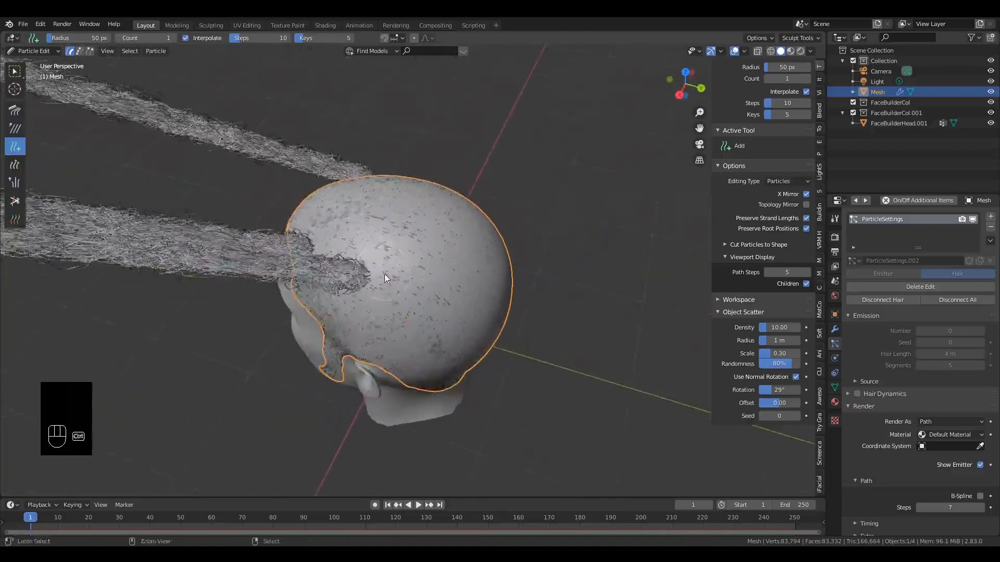
{"action": "key", "text": "ctrl+z"}
{"action": "middle_click_drag", "start_coordinate": [342, 305], "coordinate": [413, 183], "text": "alt"}
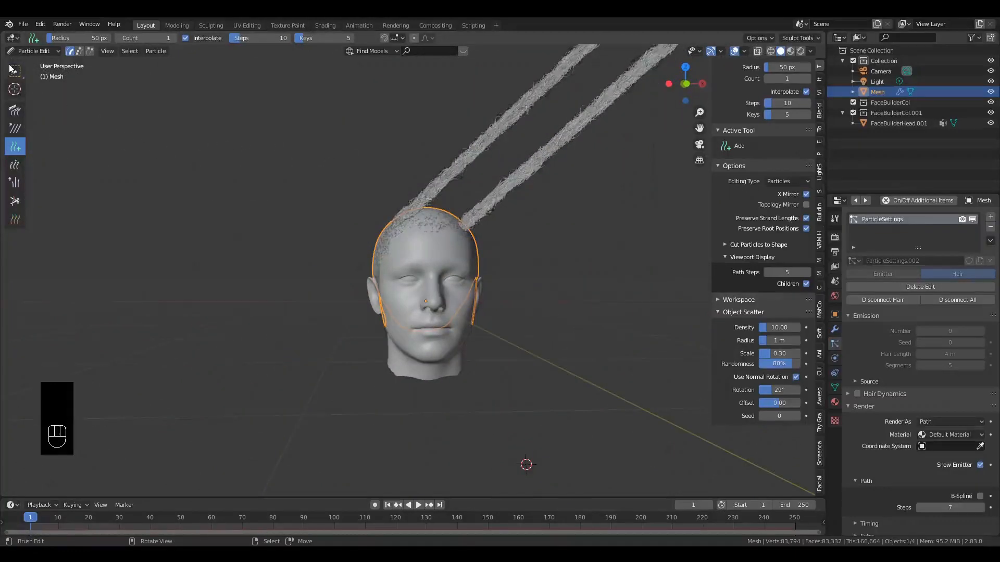
Step: Comb the strand on the head's right side outward and down so it hangs beside the ear and past the neck
{"action": "left_click", "coordinate": [14, 110]}
{"action": "mouse_move", "coordinate": [493, 122]}
{"action": "left_mouse_down"}
{"action": "mouse_move", "coordinate": [220, 143]}
{"action": "mouse_move", "coordinate": [480, 99]}
{"action": "mouse_move", "coordinate": [372, 80]}
{"action": "mouse_move", "coordinate": [349, 108]}
{"action": "left_mouse_up"}
{"action": "mouse_move", "coordinate": [425, 82]}
{"action": "left_mouse_down"}
{"action": "mouse_move", "coordinate": [299, 120]}
{"action": "mouse_move", "coordinate": [290, 234]}
{"action": "left_mouse_up"}
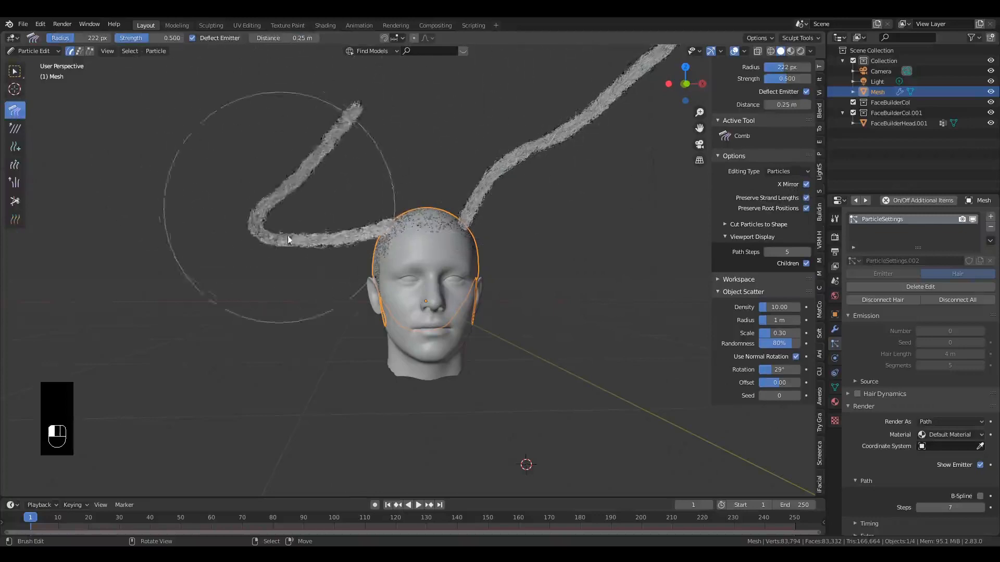
{"action": "mouse_move", "coordinate": [290, 234]}
{"action": "middle_mouse_down"}
{"action": "mouse_move", "coordinate": [353, 218]}
{"action": "mouse_move", "coordinate": [459, 167]}
{"action": "mouse_move", "coordinate": [541, 208]}
{"action": "mouse_move", "coordinate": [483, 175]}
{"action": "middle_mouse_up"}
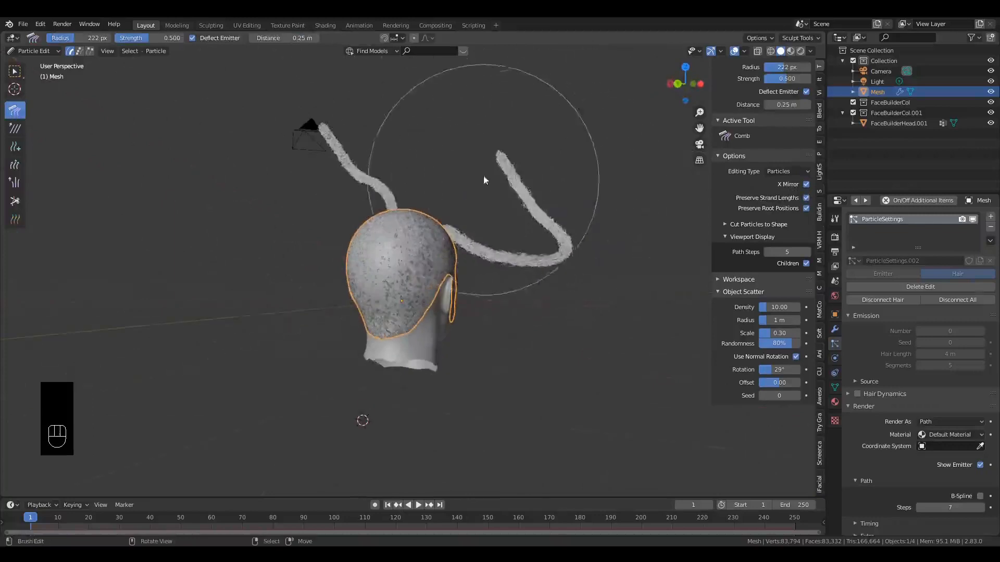
{"action": "mouse_move", "coordinate": [483, 175]}
{"action": "left_mouse_down"}
{"action": "mouse_move", "coordinate": [598, 197]}
{"action": "mouse_move", "coordinate": [601, 420]}
{"action": "mouse_move", "coordinate": [531, 178]}
{"action": "mouse_move", "coordinate": [471, 383]}
{"action": "mouse_move", "coordinate": [511, 308]}
{"action": "mouse_move", "coordinate": [587, 405]}
{"action": "mouse_move", "coordinate": [529, 448]}
{"action": "mouse_move", "coordinate": [456, 388]}
{"action": "left_mouse_up"}
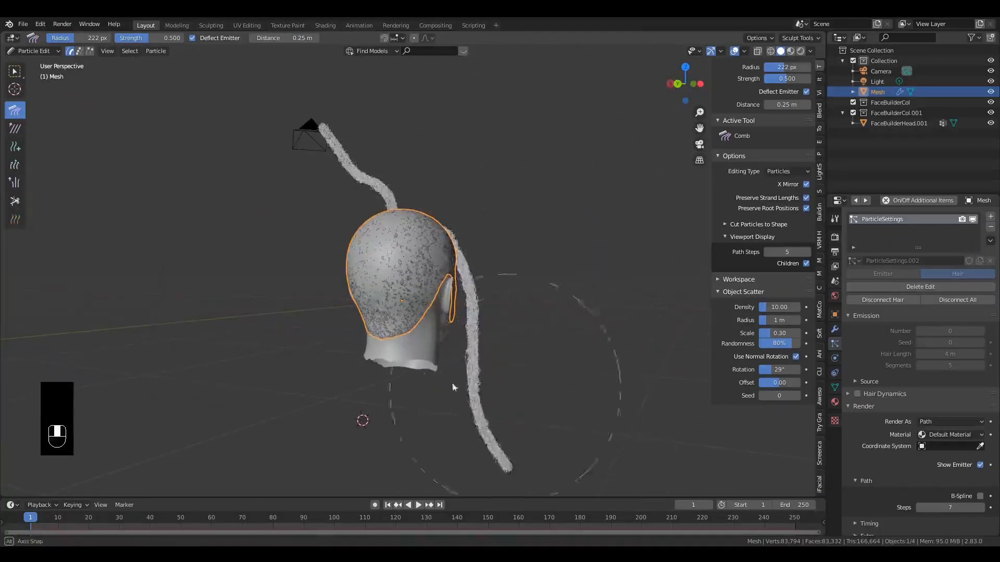
{"action": "mouse_move", "coordinate": [456, 389]}
{"action": "middle_mouse_down"}
{"action": "mouse_move", "coordinate": [328, 399]}
{"action": "mouse_move", "coordinate": [349, 380]}
{"action": "middle_mouse_up"}
{"action": "mouse_move", "coordinate": [382, 263]}
{"action": "left_mouse_down"}
{"action": "mouse_move", "coordinate": [370, 206]}
{"action": "mouse_move", "coordinate": [396, 326]}
{"action": "left_mouse_up"}
Step: Comb the strand on the head's left side down beside the face so it hangs past the neck
{"action": "left_click_drag", "start_coordinate": [450, 187], "coordinate": [609, 384]}
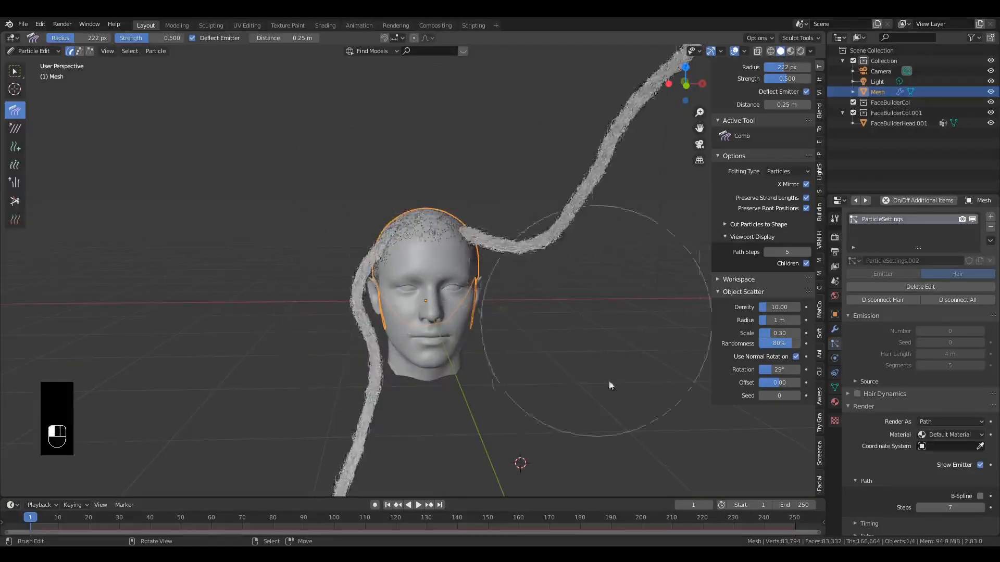
{"action": "scroll", "coordinate": [548, 228], "scroll_direction": "down", "scroll_amount": 1}
{"action": "left_click_drag", "start_coordinate": [558, 123], "coordinate": [579, 298]}
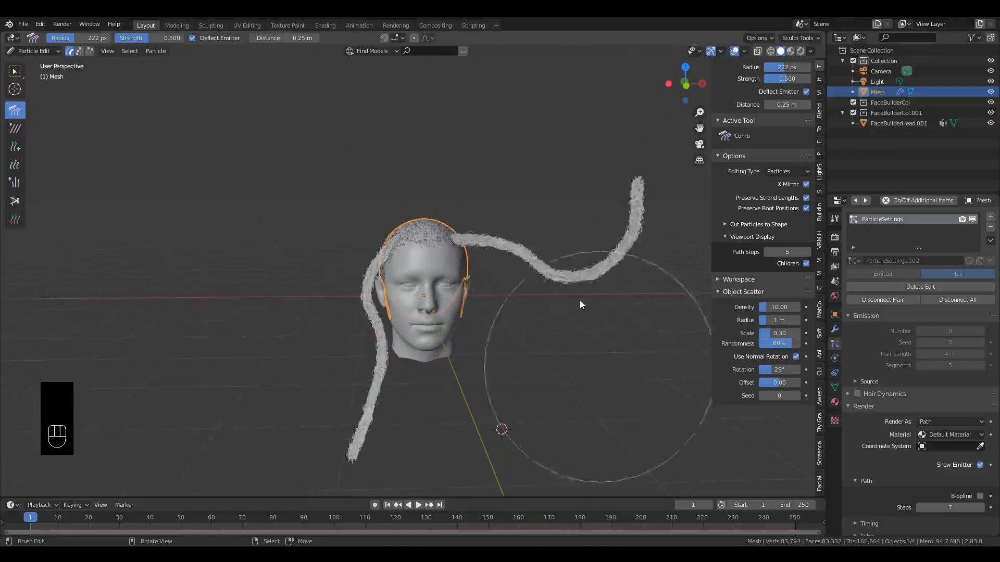
{"action": "left_click_drag", "start_coordinate": [663, 204], "coordinate": [581, 419]}
{"action": "mouse_move", "coordinate": [553, 240]}
{"action": "left_mouse_down"}
{"action": "mouse_move", "coordinate": [520, 357]}
{"action": "mouse_move", "coordinate": [475, 395]}
{"action": "left_mouse_up"}
{"action": "left_click_drag", "start_coordinate": [523, 358], "coordinate": [492, 488]}
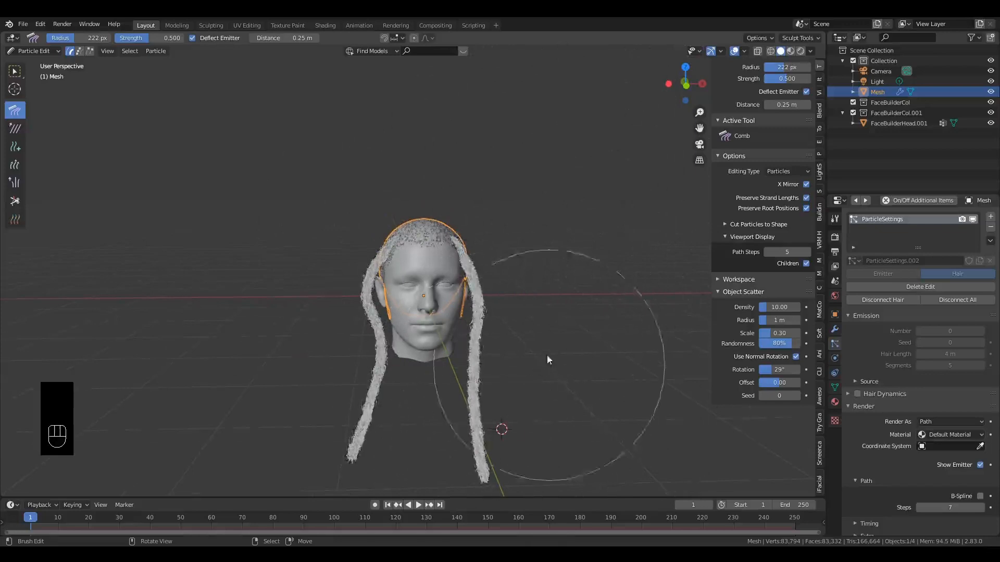
Step: Refine the left strand with the Comb brush so it falls close along the temple in front of the ear
{"action": "mouse_move", "coordinate": [547, 358]}
{"action": "left_mouse_down", "text": "alt"}
{"action": "mouse_move", "coordinate": [438, 264]}
{"action": "mouse_move", "coordinate": [430, 282]}
{"action": "mouse_move", "coordinate": [477, 249]}
{"action": "left_mouse_up", "text": "alt"}
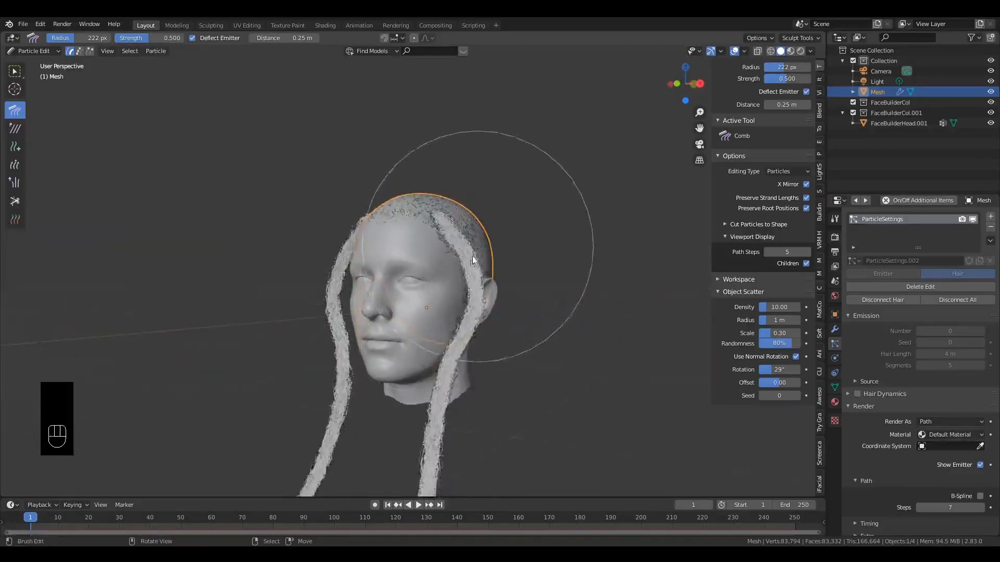
{"action": "middle_click_drag", "start_coordinate": [473, 255], "coordinate": [417, 281], "text": "alt"}
{"action": "left_click_drag", "start_coordinate": [416, 281], "coordinate": [435, 343]}
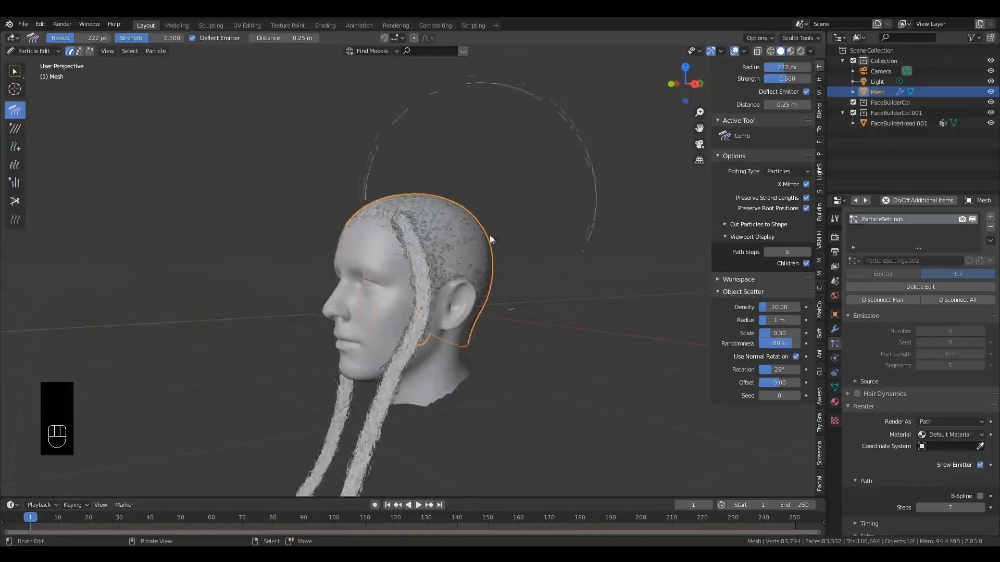
{"action": "middle_click_drag", "start_coordinate": [477, 227], "coordinate": [404, 249]}
{"action": "mouse_move", "coordinate": [404, 248]}
{"action": "left_mouse_down"}
{"action": "mouse_move", "coordinate": [385, 214]}
{"action": "mouse_move", "coordinate": [417, 245]}
{"action": "mouse_move", "coordinate": [379, 230]}
{"action": "mouse_move", "coordinate": [397, 235]}
{"action": "left_mouse_up"}
{"action": "mouse_move", "coordinate": [398, 236]}
{"action": "middle_mouse_down"}
{"action": "mouse_move", "coordinate": [326, 231]}
{"action": "mouse_move", "coordinate": [213, 247]}
{"action": "mouse_move", "coordinate": [83, 129]}
{"action": "middle_mouse_up"}
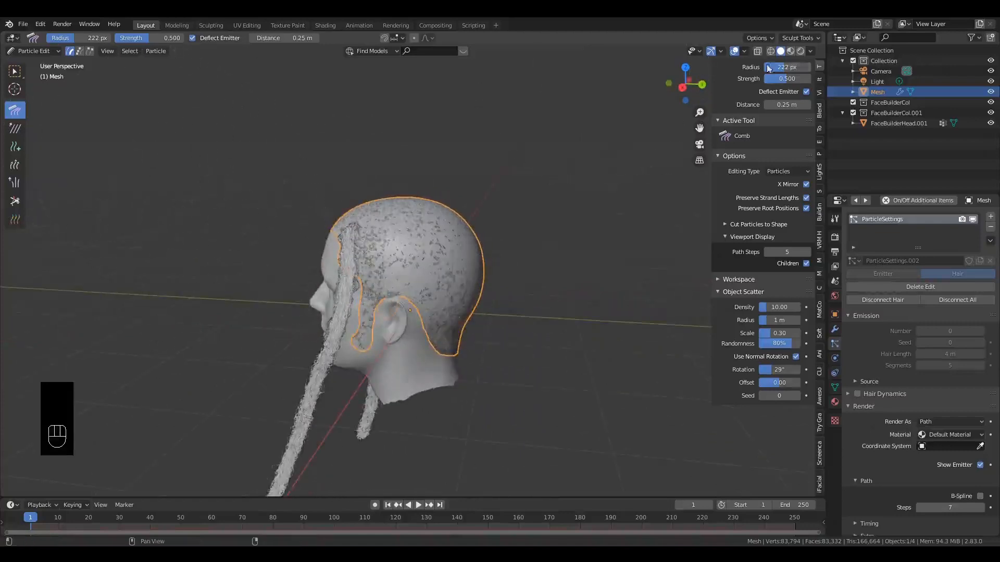
Step: Switch back to the Add brush for placing hair strands
{"action": "left_click", "coordinate": [15, 147]}
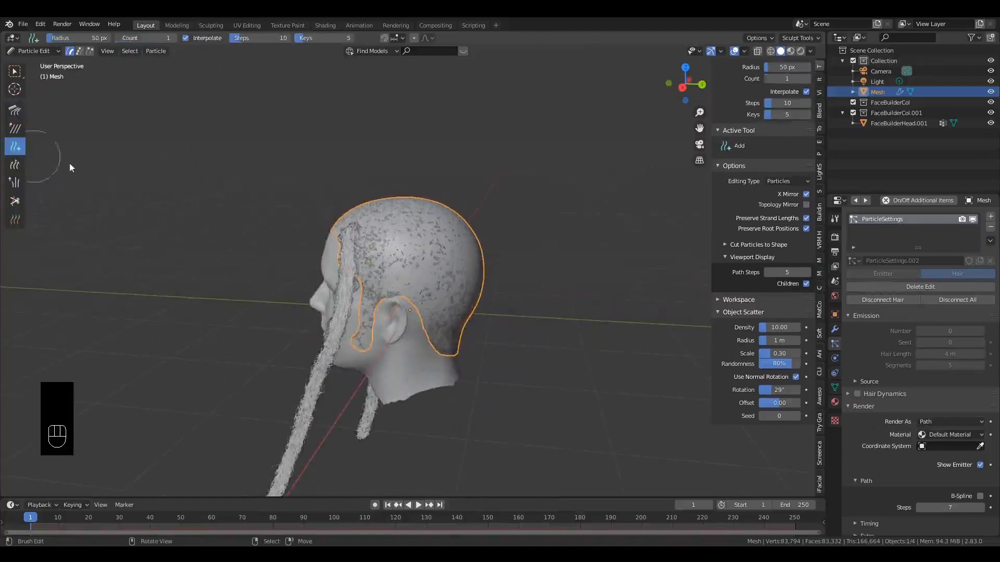
Step: Set the Add brush count to 3 and add long hair strands along the side of the head
{"action": "left_click", "coordinate": [807, 79]}
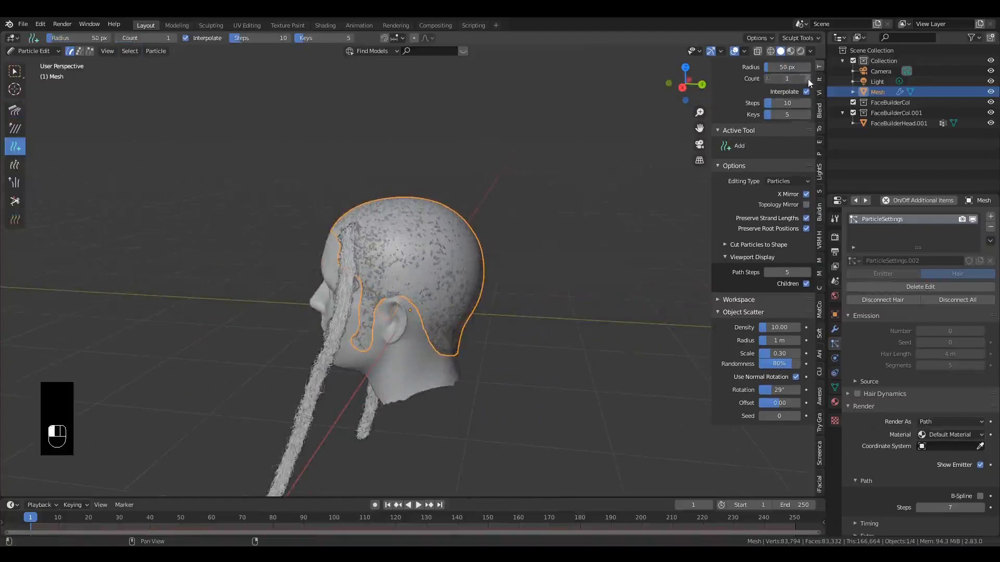
{"action": "left_click", "coordinate": [794, 79]}
{"action": "middle_click_drag", "start_coordinate": [622, 137], "coordinate": [487, 199]}
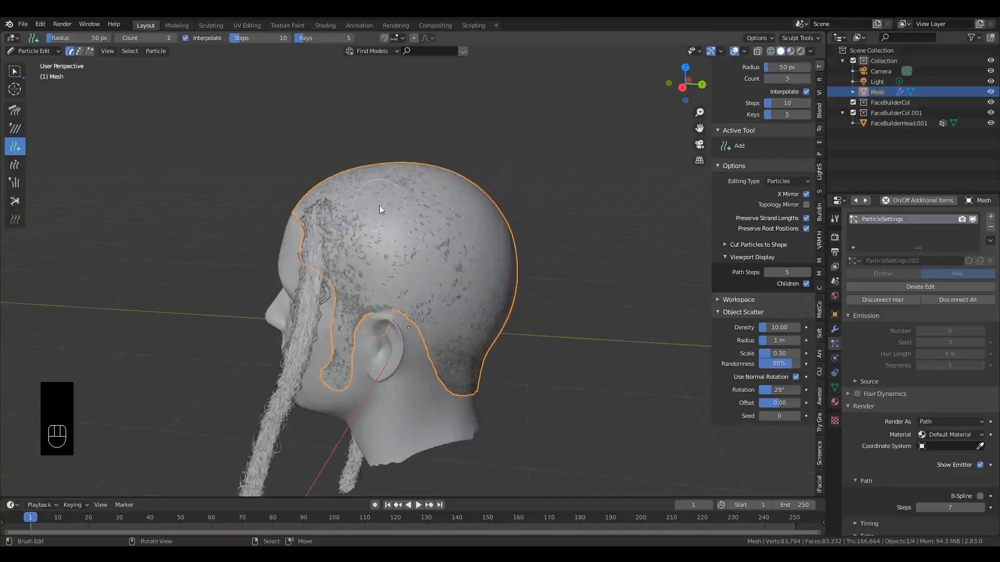
{"action": "mouse_move", "coordinate": [379, 205]}
{"action": "middle_mouse_down"}
{"action": "mouse_move", "coordinate": [506, 201]}
{"action": "mouse_move", "coordinate": [538, 179]}
{"action": "mouse_move", "coordinate": [547, 133]}
{"action": "mouse_move", "coordinate": [473, 110]}
{"action": "mouse_move", "coordinate": [403, 127]}
{"action": "mouse_move", "coordinate": [473, 211]}
{"action": "mouse_move", "coordinate": [569, 177]}
{"action": "mouse_move", "coordinate": [546, 205]}
{"action": "mouse_move", "coordinate": [502, 224]}
{"action": "middle_mouse_up"}
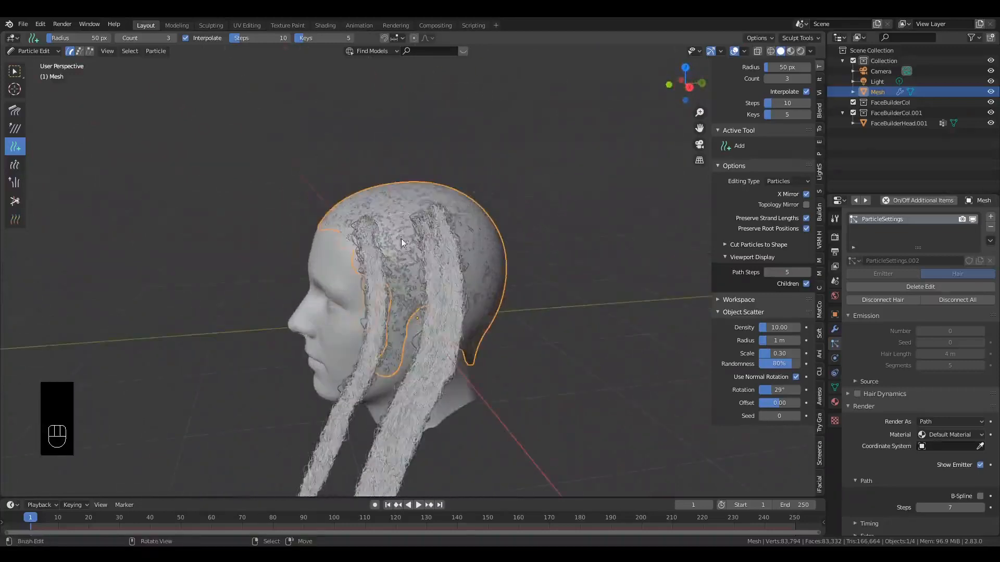
{"action": "middle_click_drag", "start_coordinate": [401, 239], "coordinate": [513, 214]}
{"action": "scroll", "coordinate": [418, 218], "scroll_direction": "down", "scroll_amount": 3}
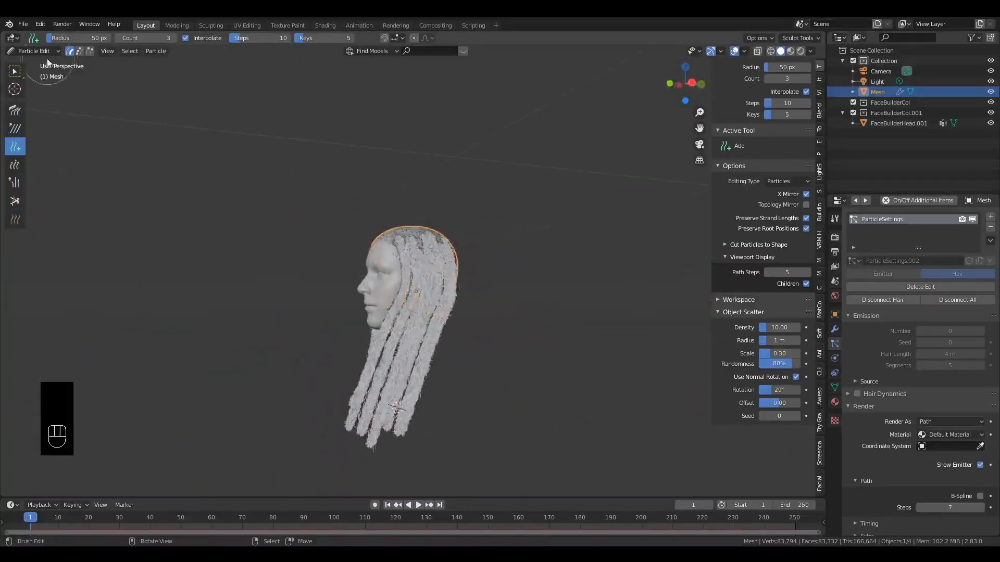
Step: Comb the side strands back from the face and away from the head with the Comb brush
{"action": "left_click", "coordinate": [17, 114]}
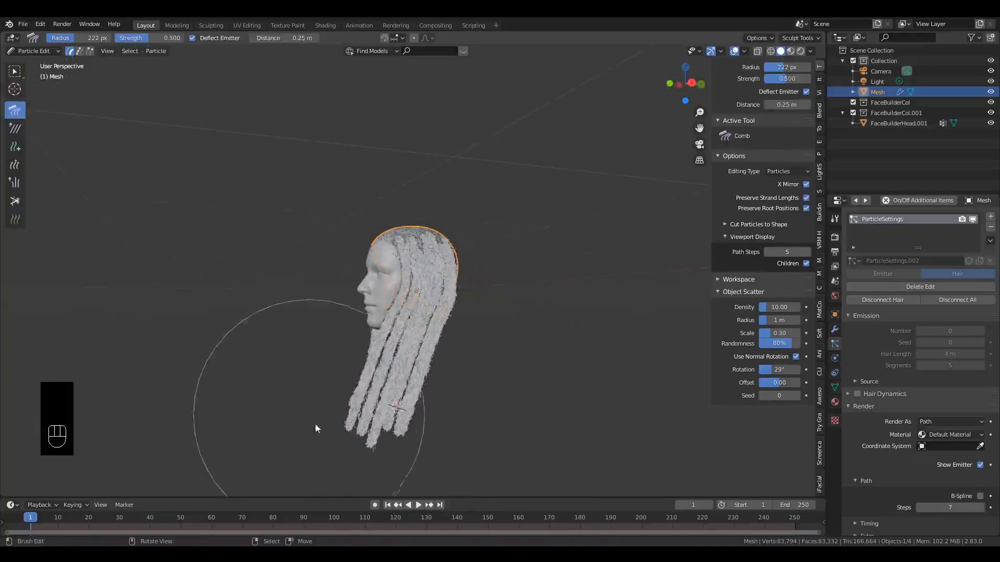
{"action": "mouse_move", "coordinate": [315, 423]}
{"action": "left_mouse_down"}
{"action": "mouse_move", "coordinate": [382, 448]}
{"action": "mouse_move", "coordinate": [385, 383]}
{"action": "mouse_move", "coordinate": [415, 414]}
{"action": "mouse_move", "coordinate": [551, 346]}
{"action": "left_mouse_up"}
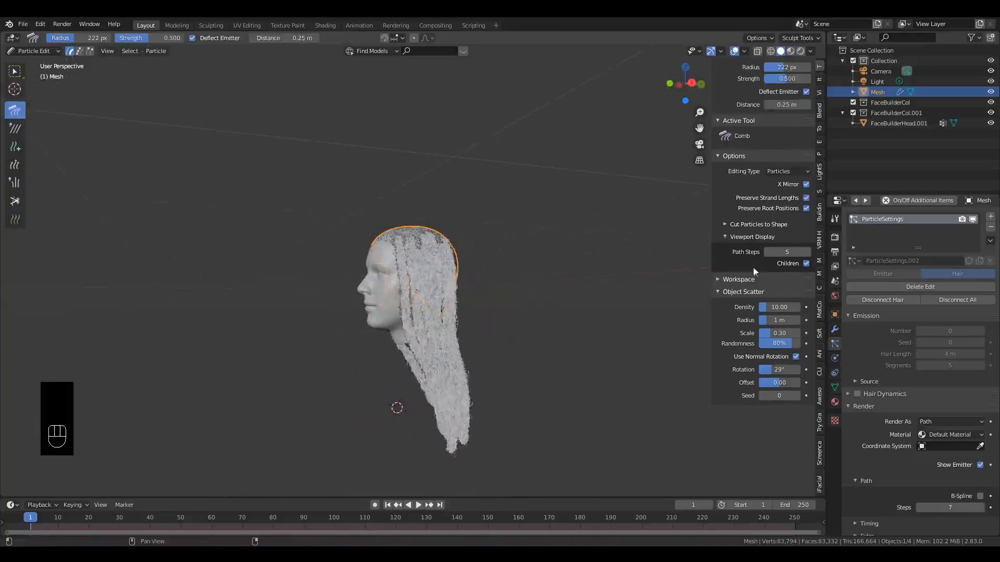
{"action": "middle_click_drag", "start_coordinate": [490, 230], "coordinate": [479, 257]}
{"action": "left_click_drag", "start_coordinate": [478, 255], "coordinate": [483, 253]}
{"action": "middle_click_drag", "start_coordinate": [483, 253], "coordinate": [515, 252]}
{"action": "left_click_drag", "start_coordinate": [396, 250], "coordinate": [369, 236]}
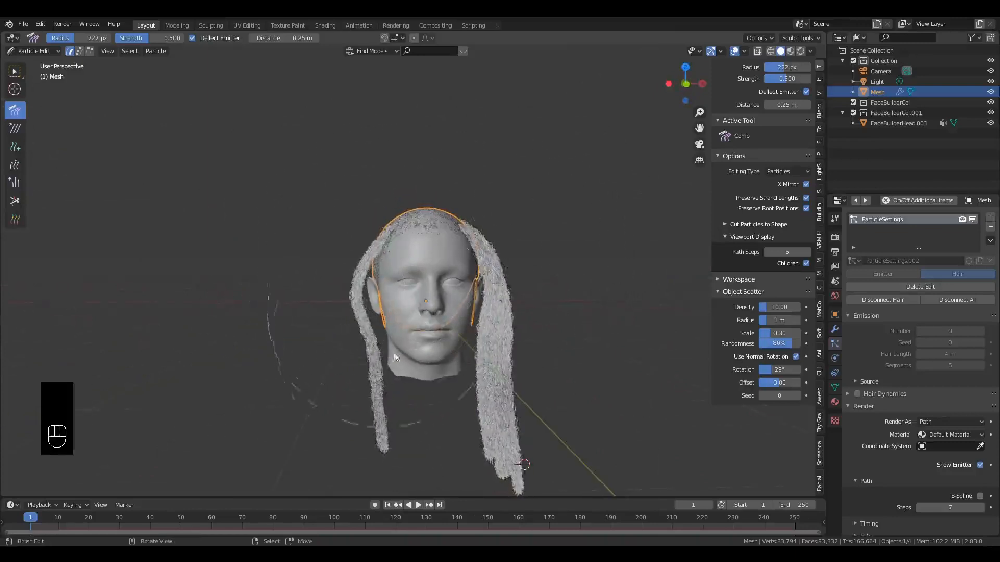
Step: Set the viewport display path steps to 2 and comb the front side strands outward and down beside the face
{"action": "middle_click_drag", "start_coordinate": [400, 373], "coordinate": [447, 373]}
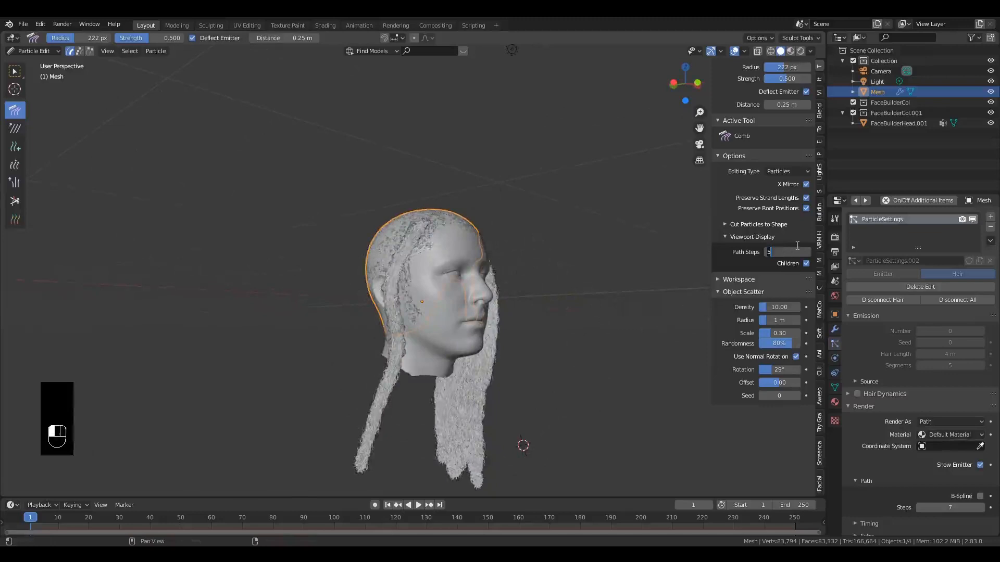
{"action": "key", "text": "Return"}
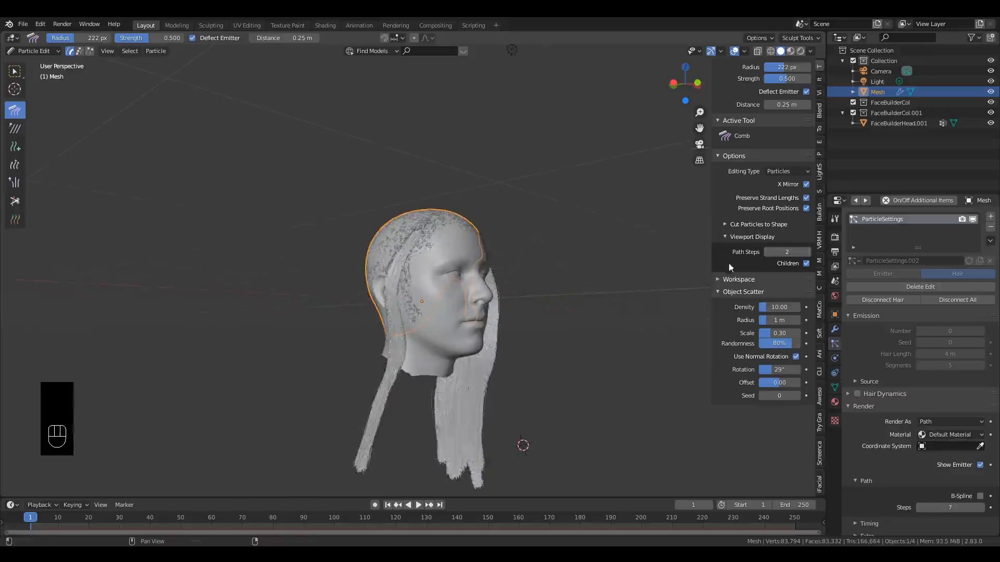
{"action": "scroll", "coordinate": [454, 264], "scroll_direction": "up", "scroll_amount": 1}
{"action": "middle_click_drag", "start_coordinate": [458, 263], "coordinate": [450, 335]}
{"action": "mouse_move", "coordinate": [520, 319]}
{"action": "middle_mouse_down"}
{"action": "mouse_move", "coordinate": [413, 244]}
{"action": "mouse_move", "coordinate": [449, 247]}
{"action": "middle_mouse_up"}
{"action": "mouse_move", "coordinate": [454, 268]}
{"action": "left_mouse_down"}
{"action": "mouse_move", "coordinate": [465, 299]}
{"action": "mouse_move", "coordinate": [461, 243]}
{"action": "left_mouse_up"}
{"action": "middle_click_drag", "start_coordinate": [489, 237], "coordinate": [629, 261]}
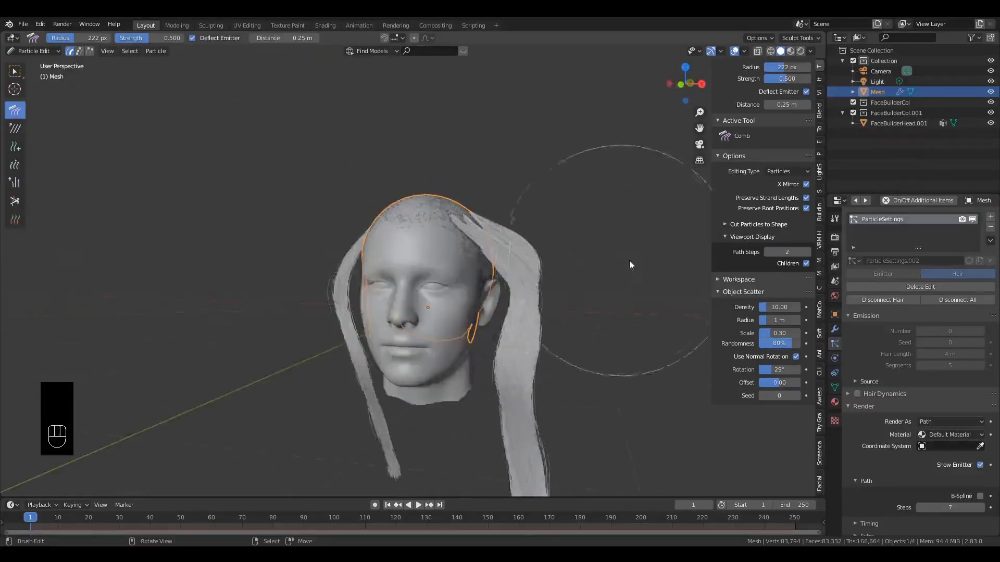
{"action": "scroll", "coordinate": [616, 262], "scroll_direction": "up", "scroll_amount": 2}
{"action": "mouse_move", "coordinate": [522, 190]}
{"action": "left_mouse_down"}
{"action": "mouse_move", "coordinate": [591, 224]}
{"action": "mouse_move", "coordinate": [589, 369]}
{"action": "left_mouse_up"}
{"action": "left_click_drag", "start_coordinate": [512, 229], "coordinate": [520, 249]}
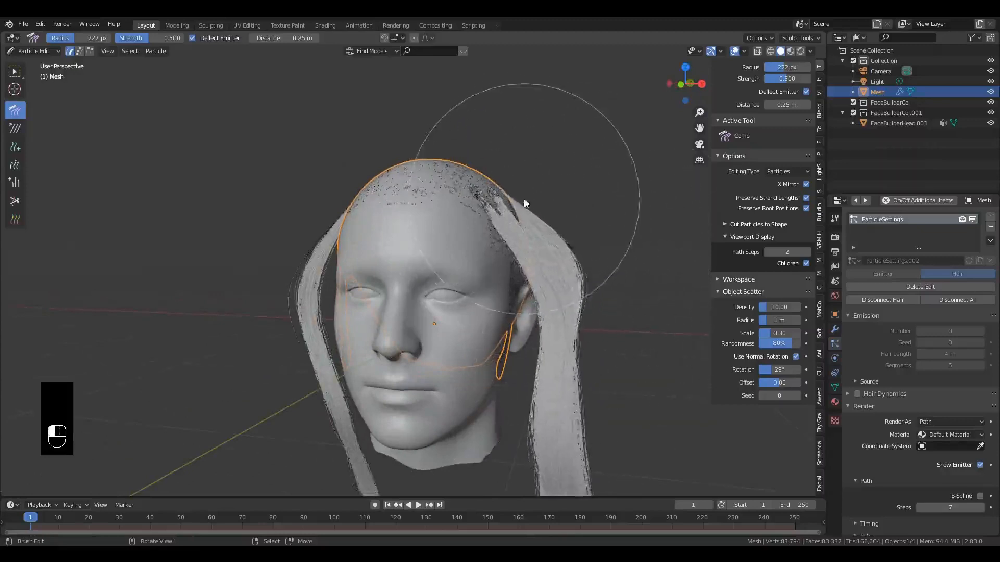
{"action": "scroll", "coordinate": [526, 227], "scroll_direction": "down", "scroll_amount": 3}
Step: Add more hair strands with the Add brush from the temple across the side of the head to behind the ear
{"action": "mouse_move", "coordinate": [526, 227]}
{"action": "middle_mouse_down"}
{"action": "mouse_move", "coordinate": [610, 234]}
{"action": "mouse_move", "coordinate": [620, 246]}
{"action": "mouse_move", "coordinate": [542, 267]}
{"action": "middle_mouse_up"}
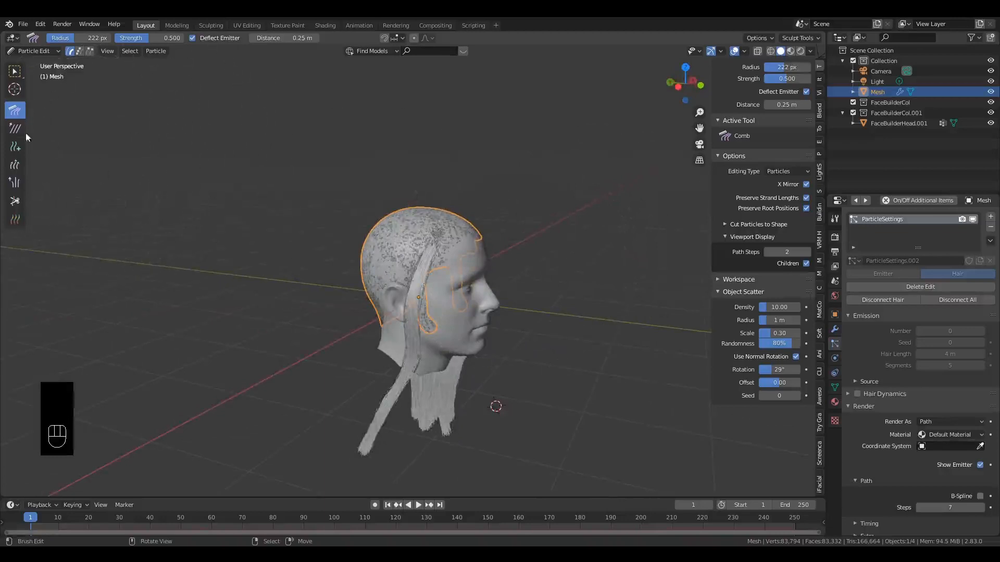
{"action": "left_click", "coordinate": [14, 146]}
{"action": "scroll", "coordinate": [383, 273], "scroll_direction": "up", "scroll_amount": 5}
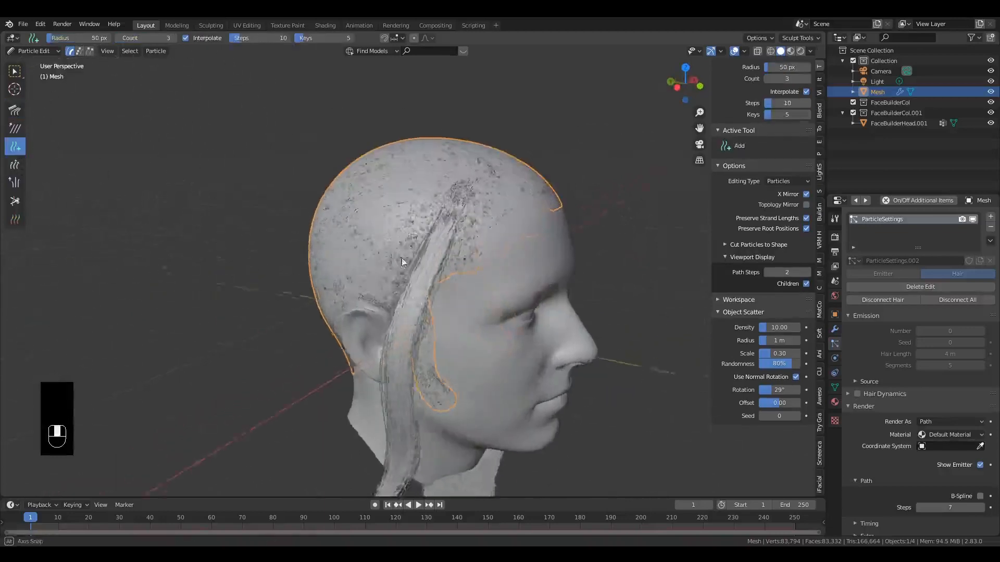
{"action": "left_click", "coordinate": [410, 210]}
{"action": "middle_click_drag", "start_coordinate": [409, 210], "coordinate": [489, 180]}
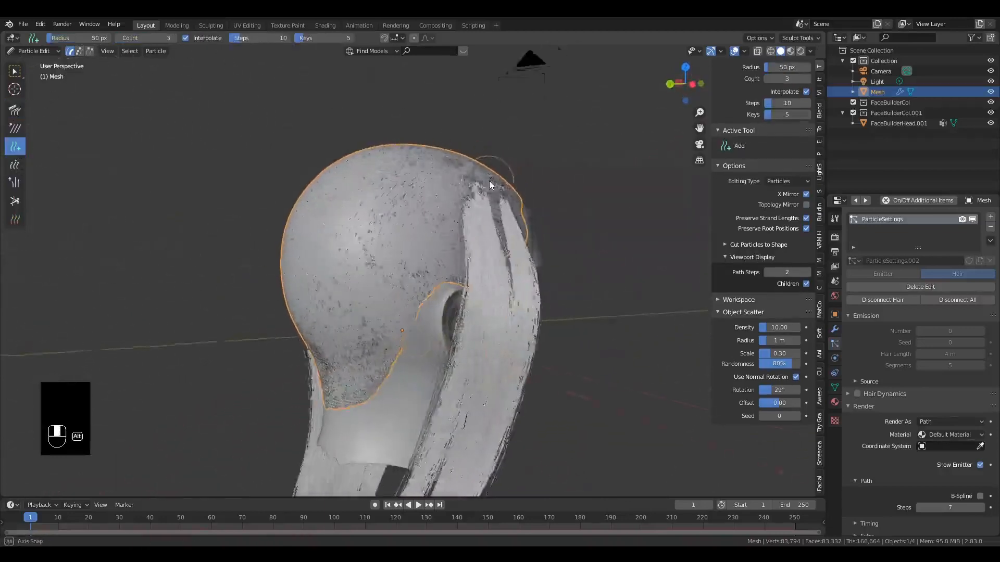
{"action": "left_click", "coordinate": [431, 211]}
{"action": "scroll", "coordinate": [386, 287], "scroll_direction": "down", "scroll_amount": 5}
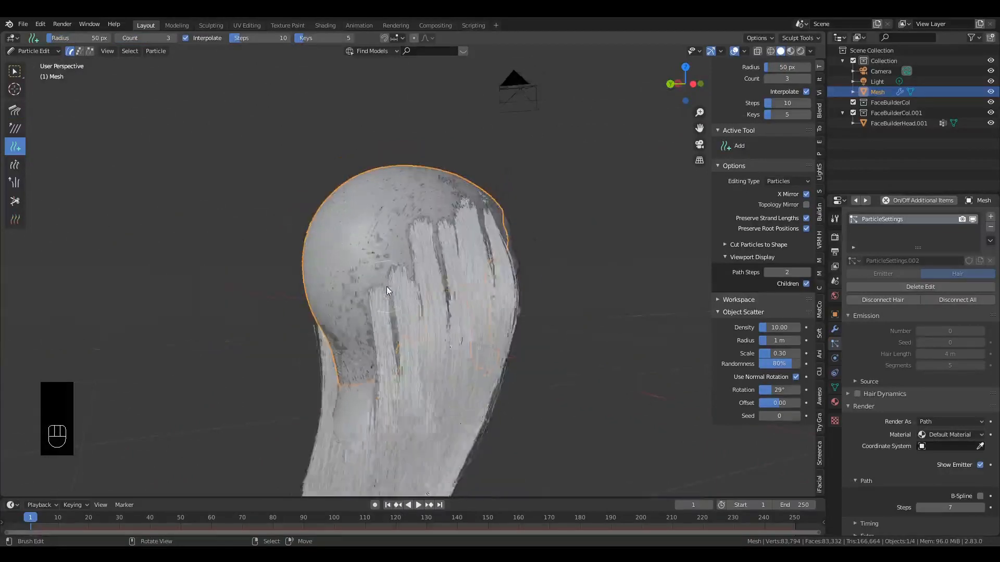
Step: Turn off Interpolate for the Add brush and hide all existing hair strands in tip select mode
{"action": "middle_click_drag", "start_coordinate": [387, 286], "coordinate": [485, 283]}
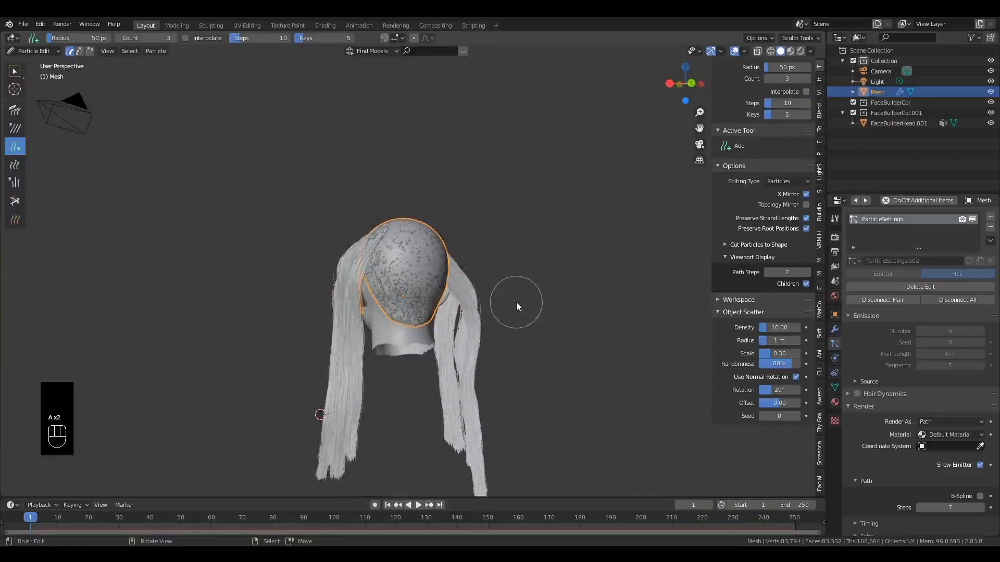
{"action": "key", "text": "h"}
{"action": "middle_click_drag", "start_coordinate": [518, 302], "coordinate": [592, 313], "text": "alt"}
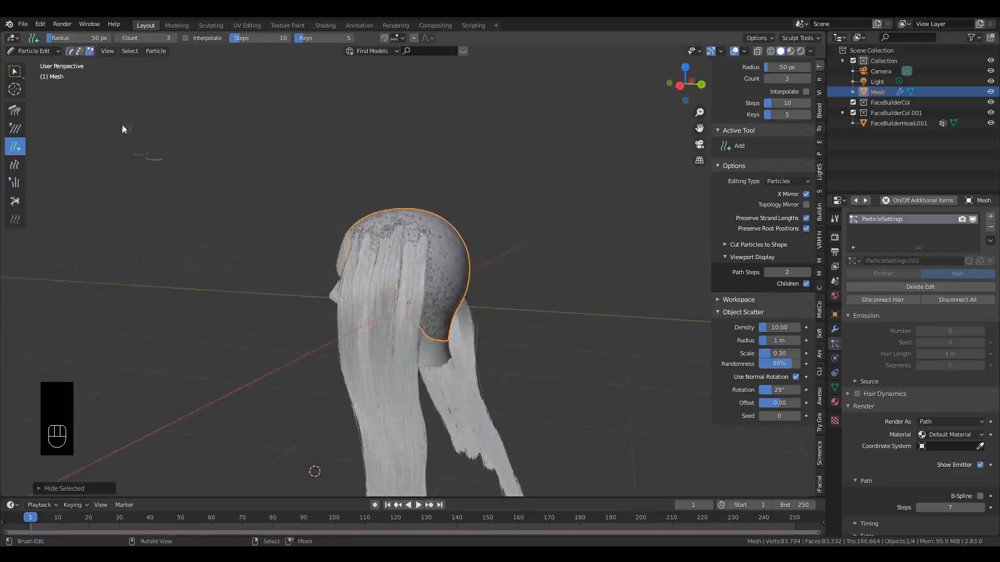
{"action": "left_click", "coordinate": [15, 111]}
{"action": "key", "text": "a"}
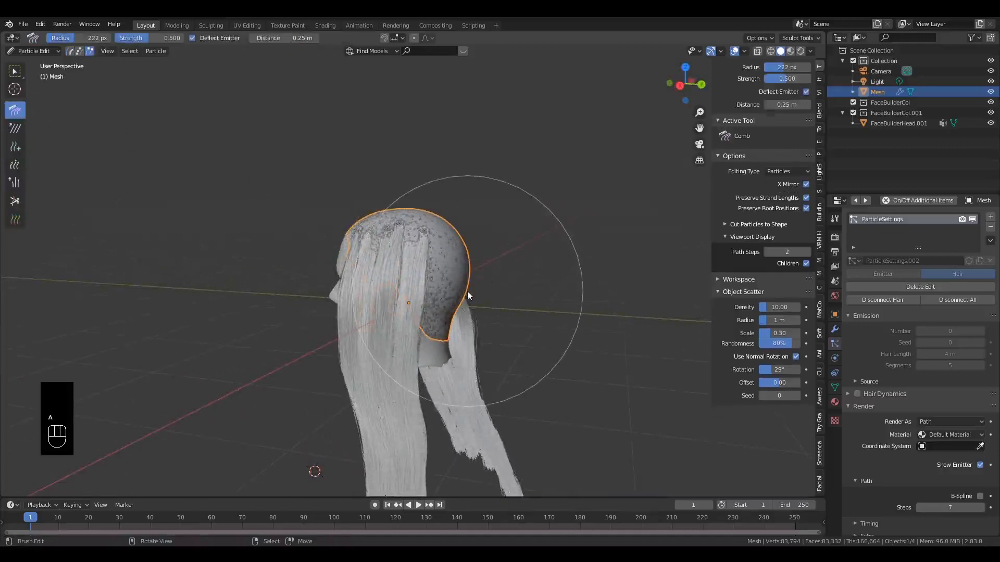
{"action": "key", "text": "h"}
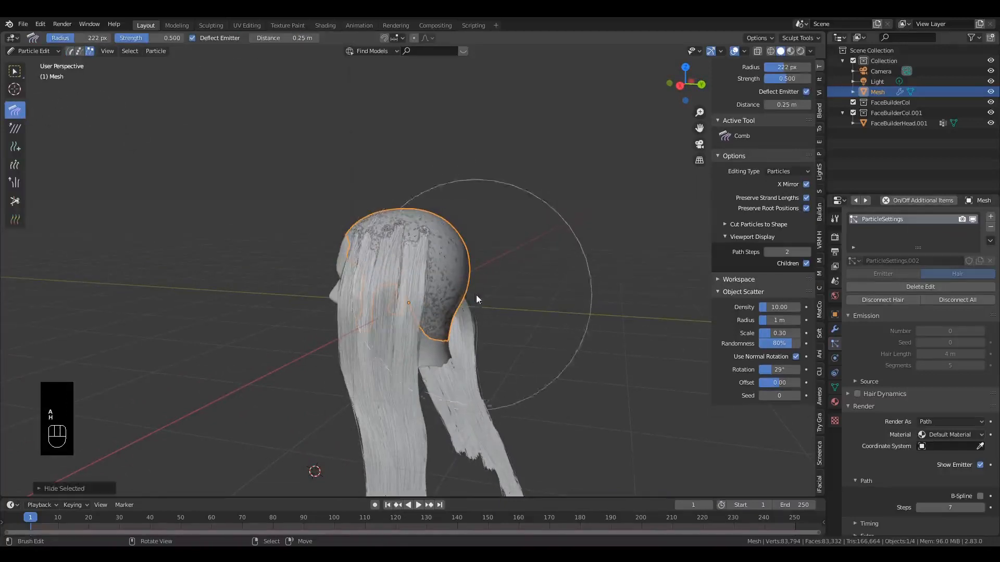
{"action": "left_click_drag", "start_coordinate": [344, 294], "coordinate": [377, 291]}
{"action": "scroll", "coordinate": [443, 292], "scroll_direction": "up", "scroll_amount": 3}
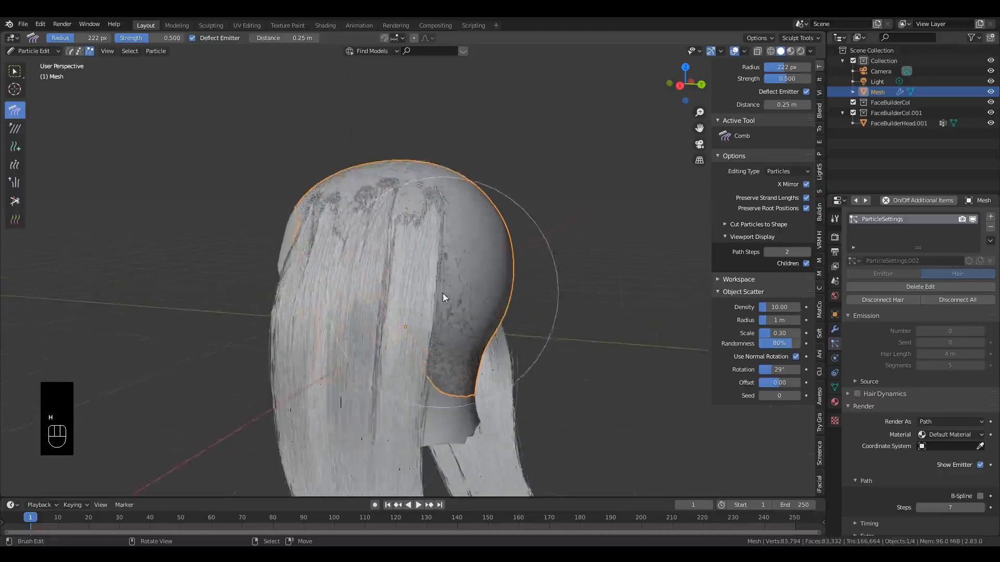
{"action": "middle_click_drag", "start_coordinate": [442, 293], "coordinate": [411, 307], "text": "alt"}
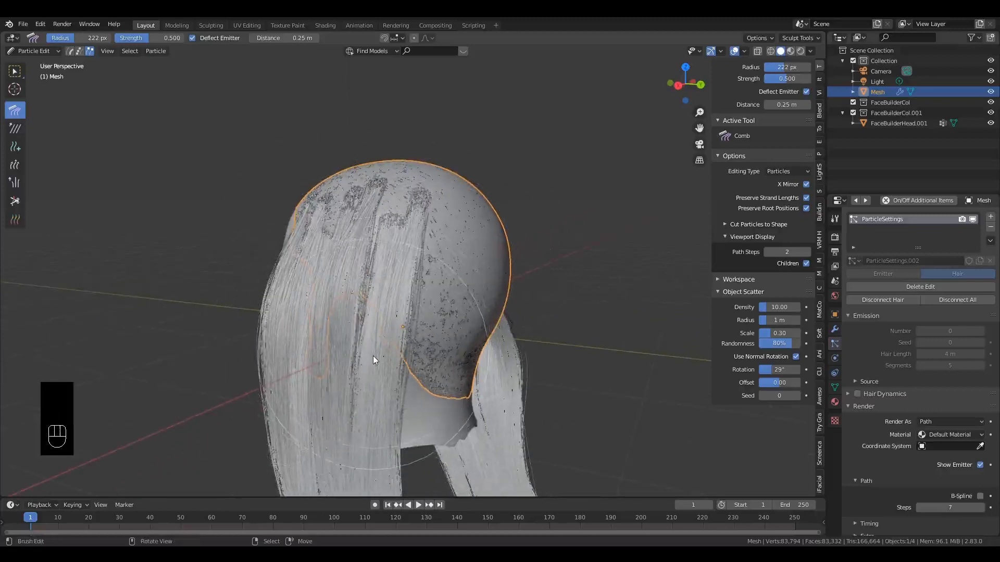
{"action": "key", "text": "a"}
{"action": "key", "text": "h"}
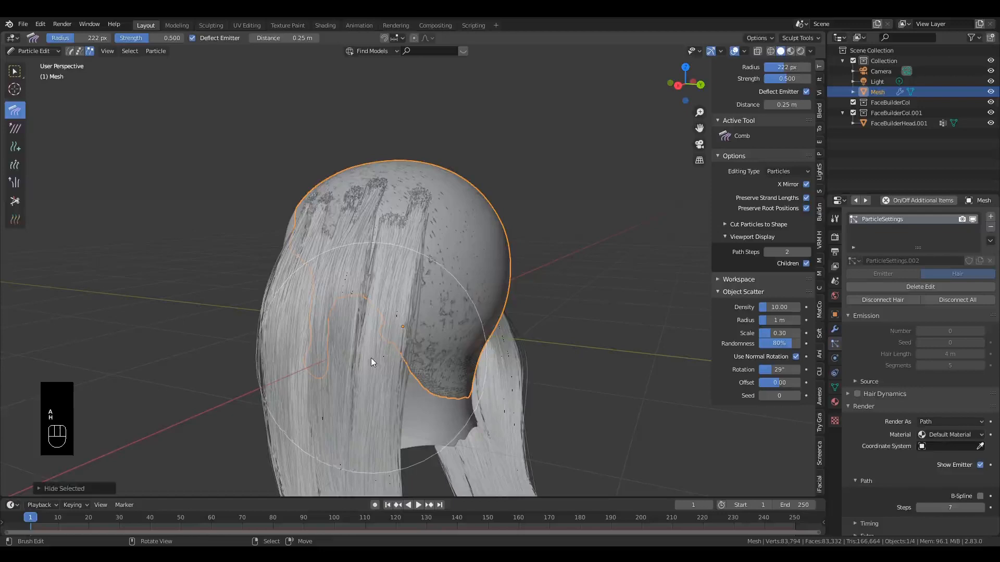
{"action": "middle_click_drag", "start_coordinate": [483, 307], "coordinate": [454, 305]}
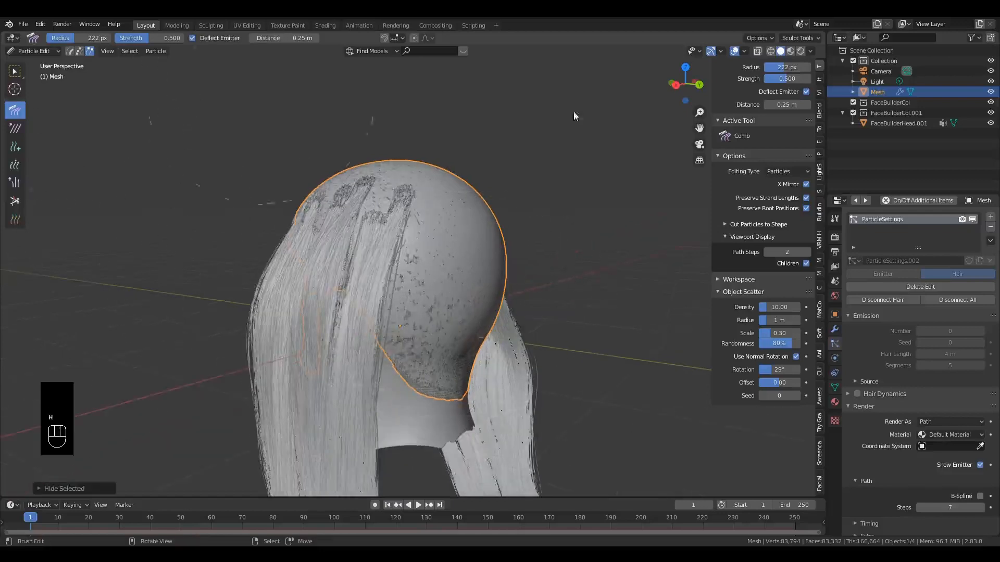
Step: Add new mirrored hair strands to the back of the head with the Add brush
{"action": "left_click", "coordinate": [16, 148]}
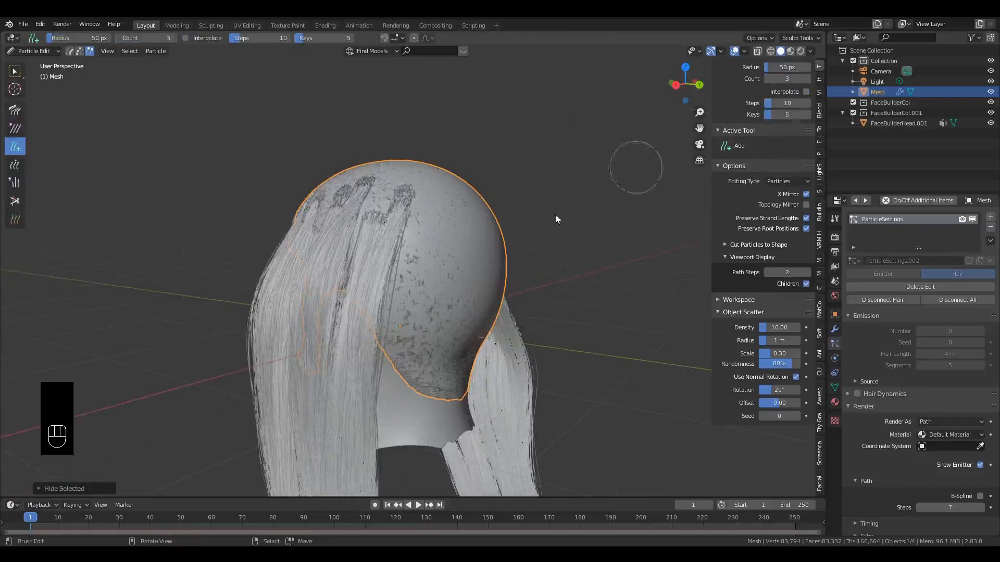
{"action": "middle_click_drag", "start_coordinate": [498, 259], "coordinate": [303, 228], "text": "alt"}
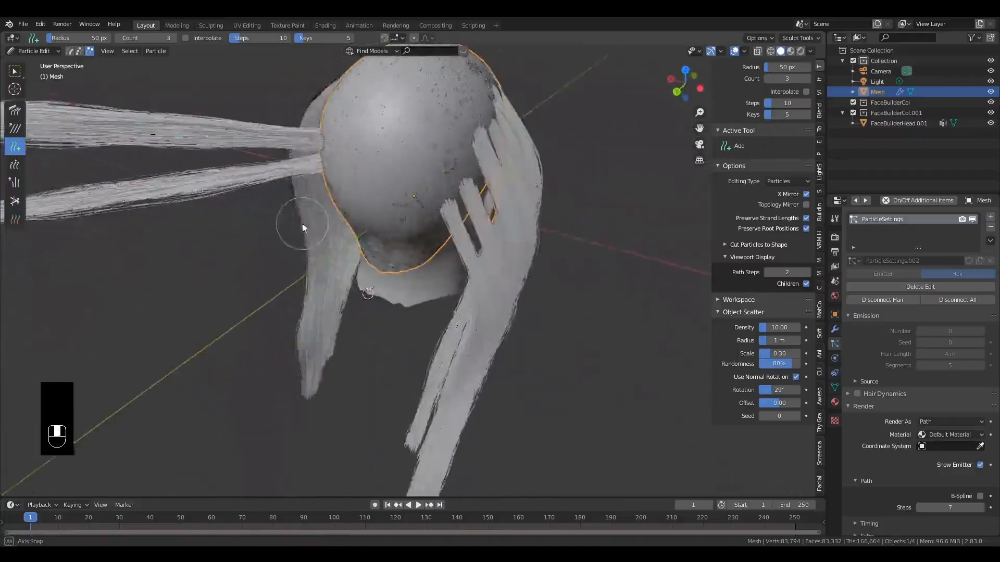
{"action": "left_click", "coordinate": [404, 162]}
{"action": "mouse_move", "coordinate": [367, 205]}
{"action": "middle_mouse_down"}
{"action": "mouse_move", "coordinate": [423, 211]}
{"action": "mouse_move", "coordinate": [440, 185]}
{"action": "mouse_move", "coordinate": [346, 194]}
{"action": "mouse_move", "coordinate": [467, 196]}
{"action": "mouse_move", "coordinate": [425, 174]}
{"action": "middle_mouse_up"}
{"action": "scroll", "coordinate": [440, 185], "scroll_direction": "down", "scroll_amount": 4}
Step: Comb the new strands at the back of the head downward into a hanging shape
{"action": "left_click", "coordinate": [15, 109]}
{"action": "scroll", "coordinate": [424, 174], "scroll_direction": "down", "scroll_amount": 4}
{"action": "mouse_move", "coordinate": [456, 172]}
{"action": "left_mouse_down"}
{"action": "mouse_move", "coordinate": [495, 298]}
{"action": "mouse_move", "coordinate": [439, 395]}
{"action": "left_mouse_up"}
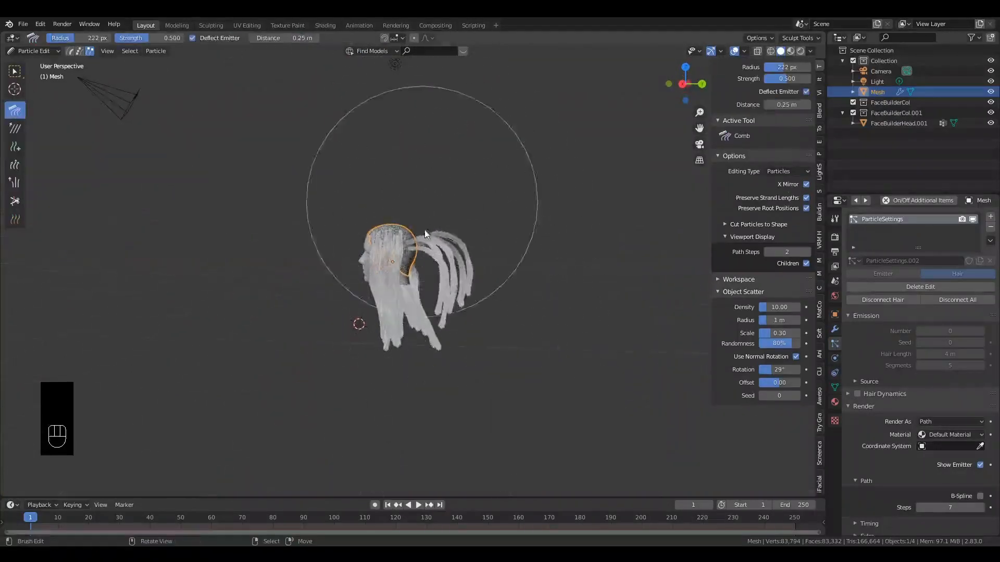
{"action": "mouse_move", "coordinate": [425, 231]}
{"action": "left_mouse_down"}
{"action": "mouse_move", "coordinate": [438, 432]}
{"action": "mouse_move", "coordinate": [430, 285]}
{"action": "mouse_move", "coordinate": [431, 333]}
{"action": "left_mouse_up"}
{"action": "scroll", "coordinate": [422, 274], "scroll_direction": "up", "scroll_amount": 3}
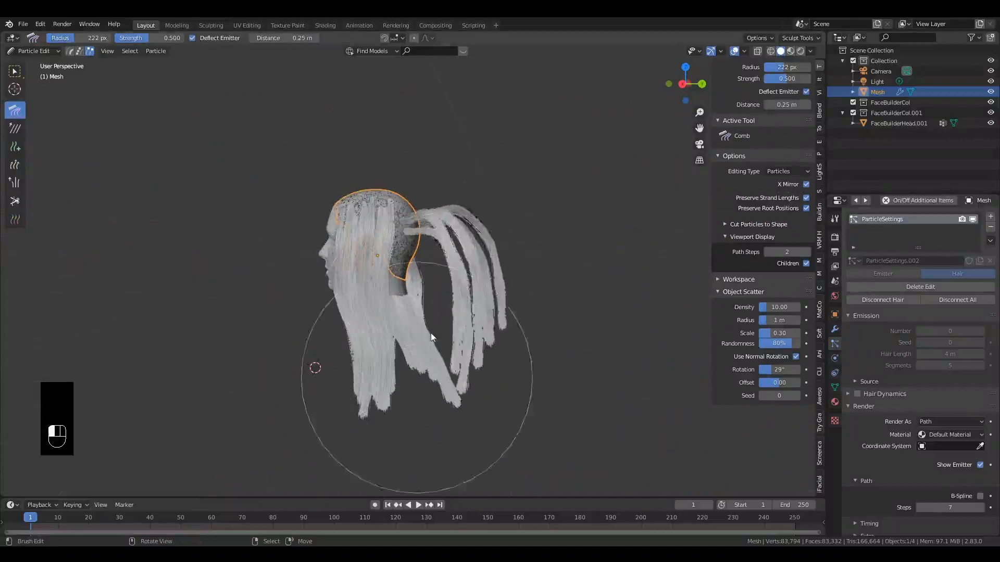
{"action": "mouse_move", "coordinate": [436, 197]}
{"action": "left_mouse_down"}
{"action": "mouse_move", "coordinate": [433, 314]}
{"action": "mouse_move", "coordinate": [458, 390]}
{"action": "left_mouse_up"}
{"action": "left_click_drag", "start_coordinate": [439, 272], "coordinate": [504, 502]}
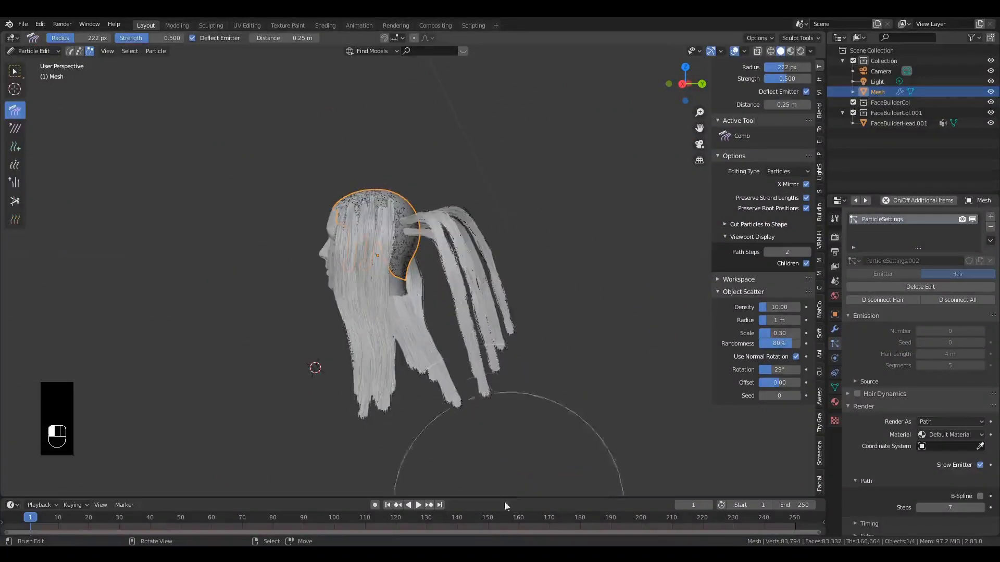
{"action": "scroll", "coordinate": [417, 267], "scroll_direction": "up", "scroll_amount": 2}
{"action": "middle_click_drag", "start_coordinate": [417, 267], "coordinate": [446, 279]}
{"action": "left_click_drag", "start_coordinate": [469, 208], "coordinate": [570, 432]}
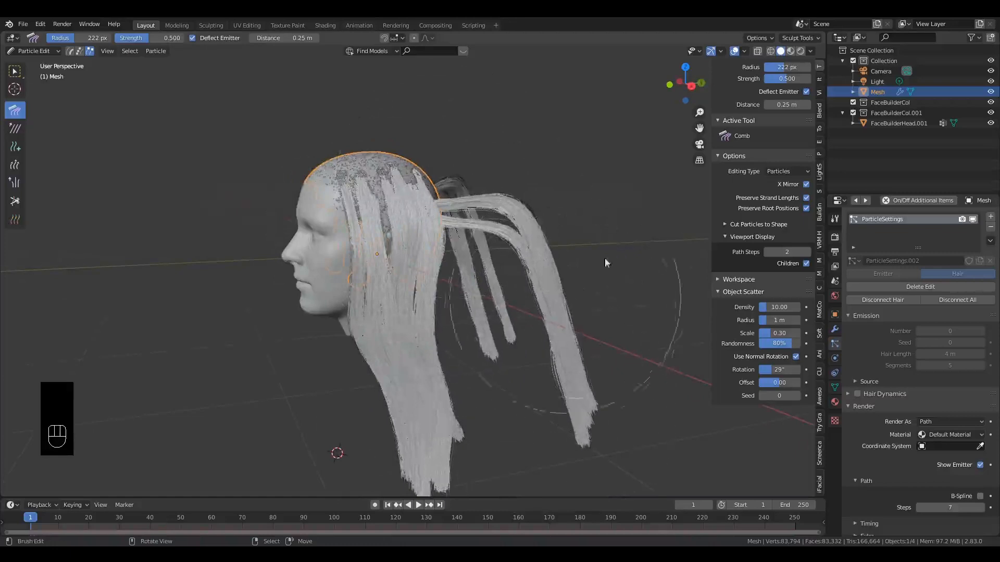
Step: Set the Comb brush's deflect distance to 0.08 m and comb the back strands close to the head in path edit mode
{"action": "key", "text": "shift"}
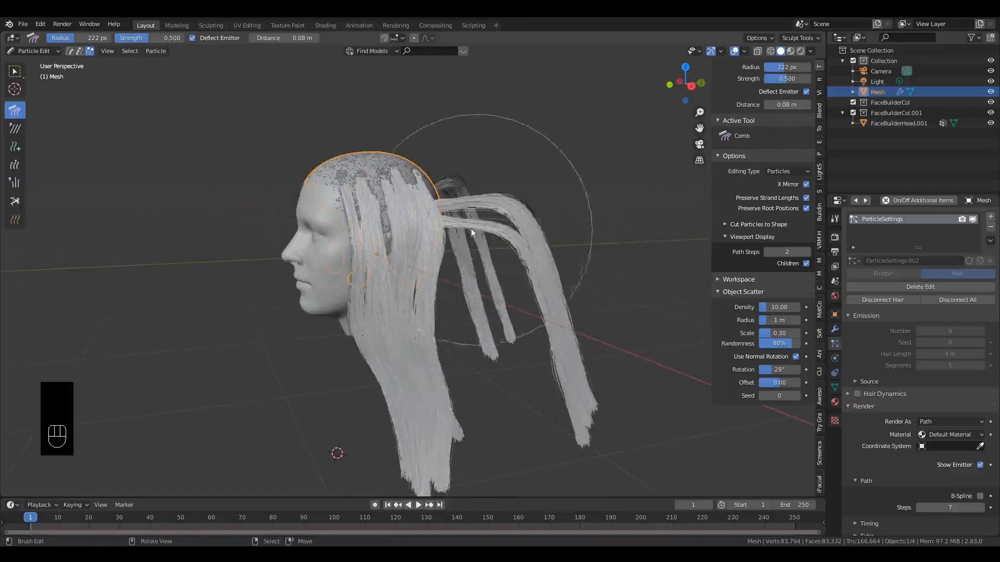
{"action": "middle_click_drag", "start_coordinate": [517, 240], "coordinate": [475, 173]}
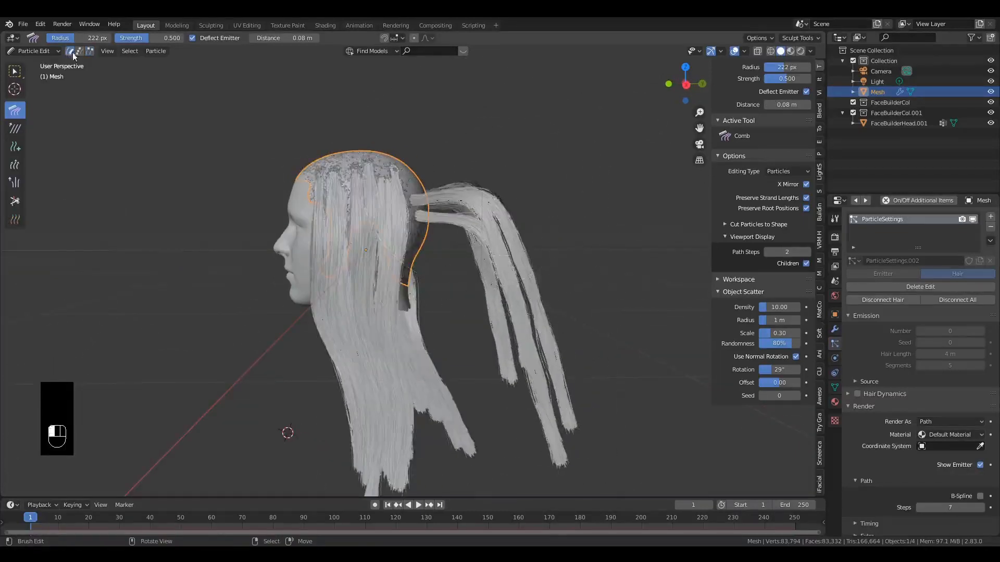
{"action": "mouse_move", "coordinate": [453, 131]}
{"action": "left_mouse_down"}
{"action": "mouse_move", "coordinate": [509, 183]}
{"action": "mouse_move", "coordinate": [518, 323]}
{"action": "mouse_move", "coordinate": [476, 409]}
{"action": "mouse_move", "coordinate": [405, 370]}
{"action": "left_mouse_up"}
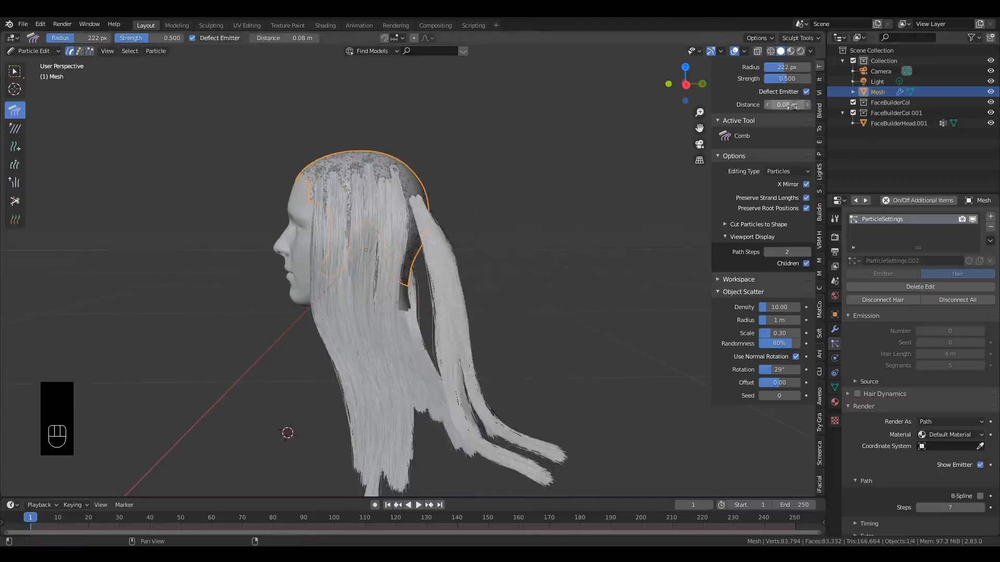
{"action": "mouse_move", "coordinate": [436, 237]}
{"action": "left_mouse_down"}
{"action": "mouse_move", "coordinate": [449, 284]}
{"action": "mouse_move", "coordinate": [480, 296]}
{"action": "mouse_move", "coordinate": [450, 249]}
{"action": "left_mouse_up"}
{"action": "scroll", "coordinate": [417, 270], "scroll_direction": "up", "scroll_amount": 4}
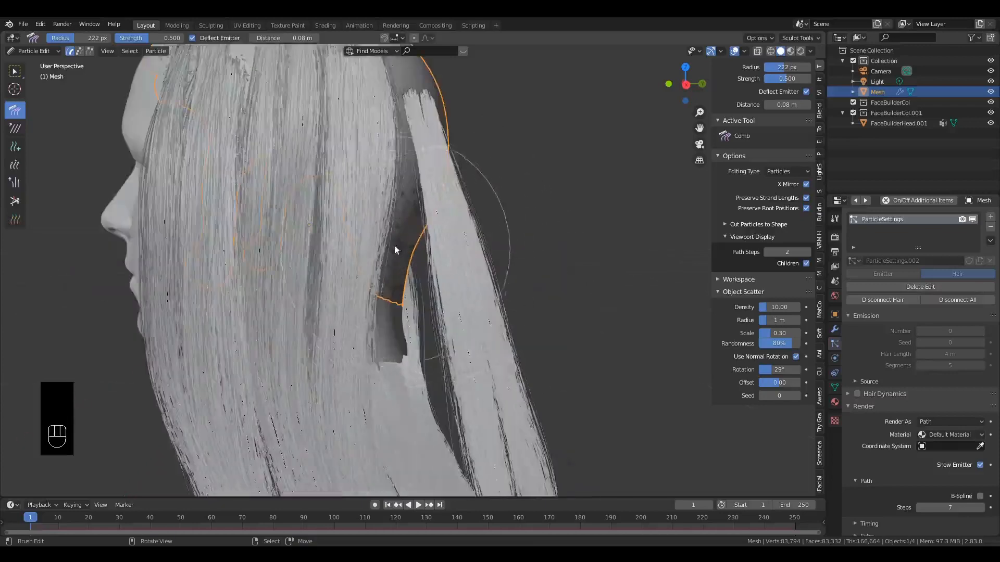
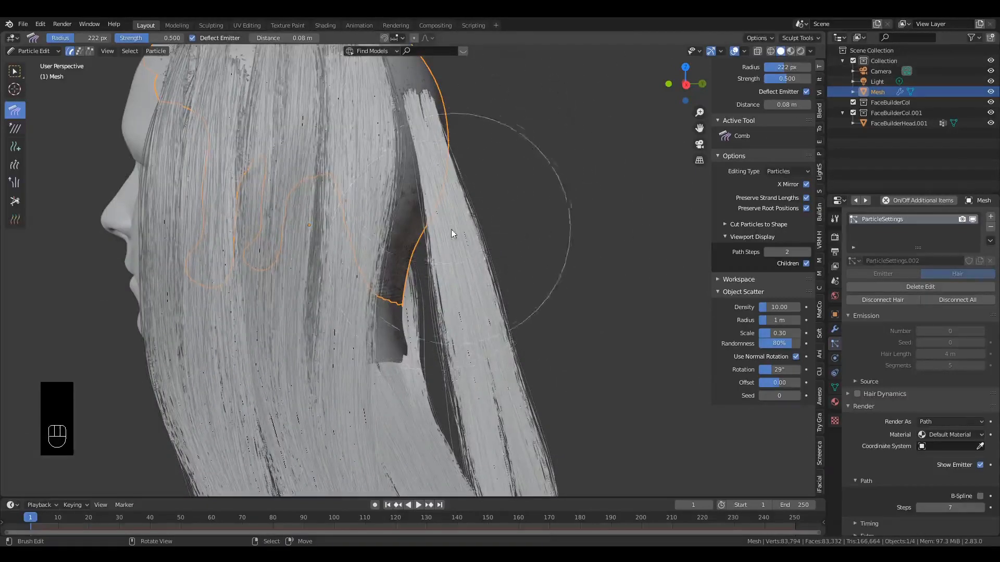
{"action": "mouse_move", "coordinate": [451, 229]}
{"action": "left_mouse_down"}
{"action": "mouse_move", "coordinate": [500, 217]}
{"action": "mouse_move", "coordinate": [481, 215]}
{"action": "mouse_move", "coordinate": [470, 230]}
{"action": "left_mouse_up"}
{"action": "mouse_move", "coordinate": [469, 230]}
{"action": "middle_mouse_down"}
{"action": "mouse_move", "coordinate": [318, 239]}
{"action": "mouse_move", "coordinate": [412, 219]}
{"action": "mouse_move", "coordinate": [504, 215]}
{"action": "mouse_move", "coordinate": [397, 217]}
{"action": "mouse_move", "coordinate": [390, 230]}
{"action": "middle_mouse_up"}
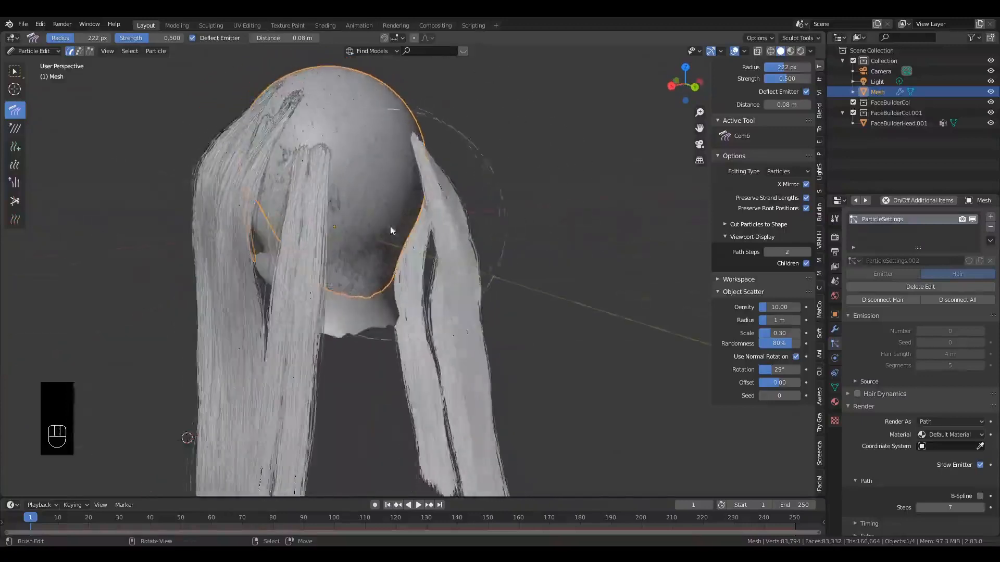
Step: Turn on Interpolate for the Add brush and fill the bare area at the back of the head with new strands
{"action": "left_click", "coordinate": [15, 146]}
{"action": "middle_click_drag", "start_coordinate": [380, 192], "coordinate": [419, 199]}
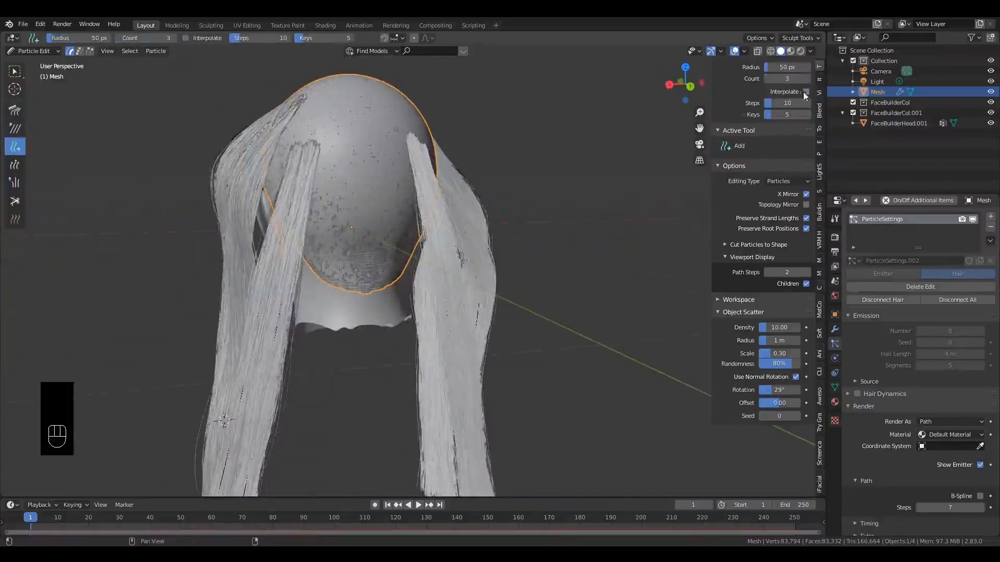
{"action": "scroll", "coordinate": [357, 155], "scroll_direction": "up", "scroll_amount": 2}
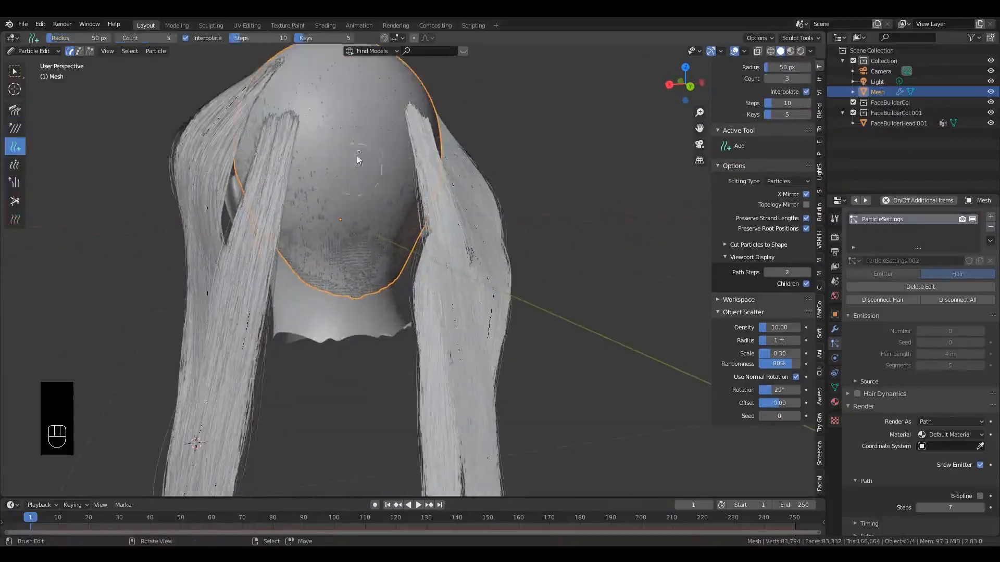
{"action": "left_click", "coordinate": [323, 143]}
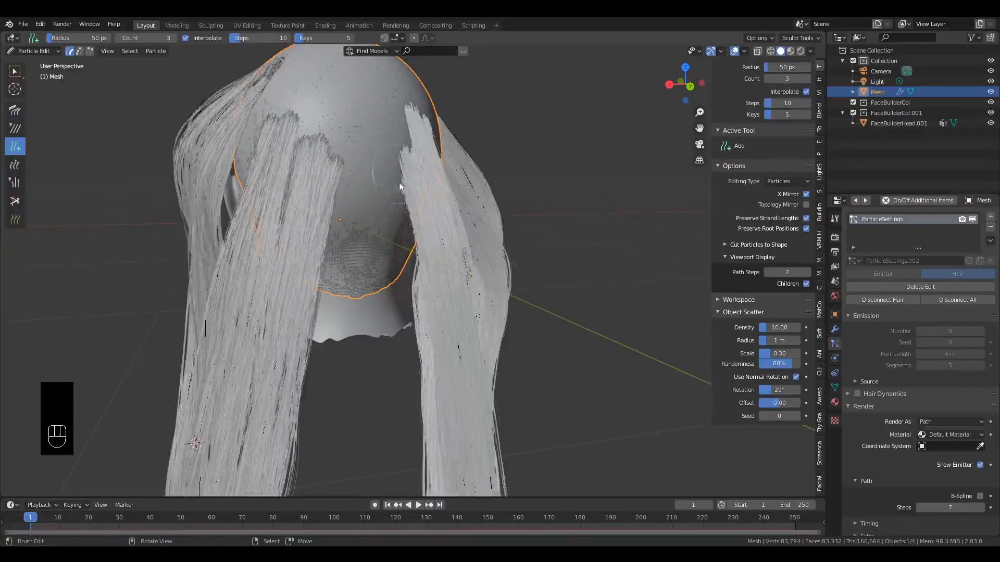
{"action": "middle_click_drag", "start_coordinate": [393, 221], "coordinate": [378, 205]}
{"action": "left_click", "coordinate": [373, 180]}
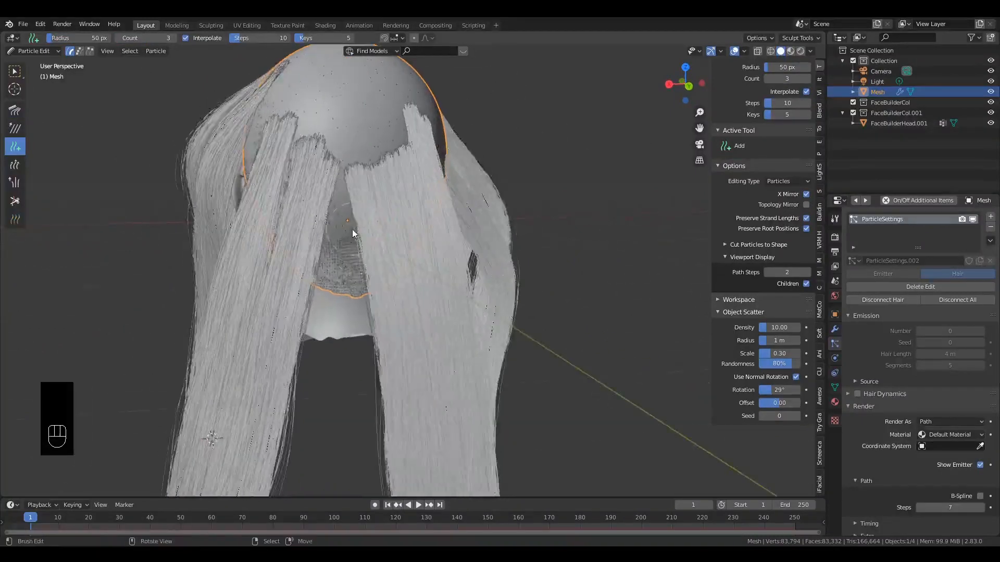
{"action": "key", "text": "ctrl+z"}
{"action": "left_click", "coordinate": [369, 181]}
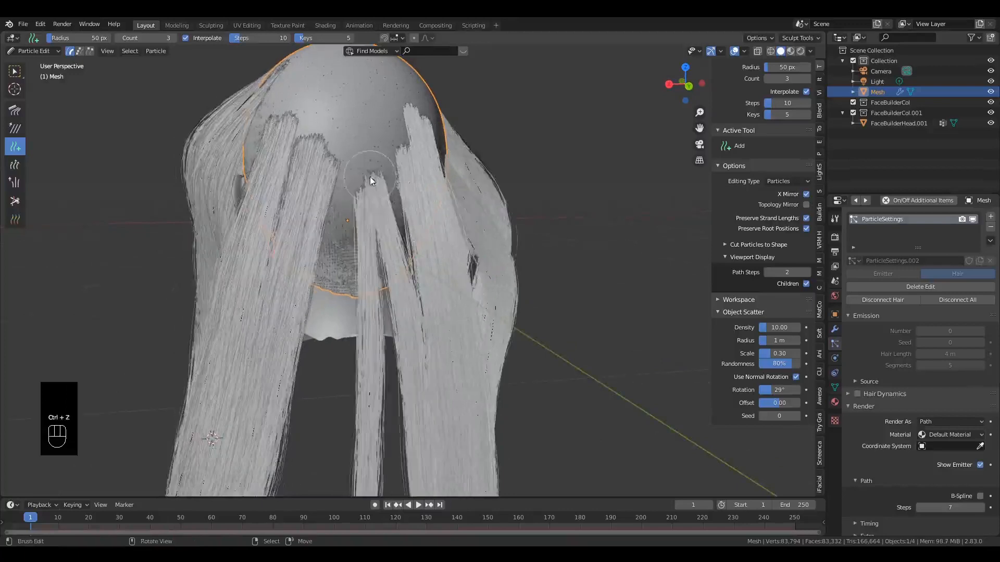
{"action": "left_click", "coordinate": [347, 235]}
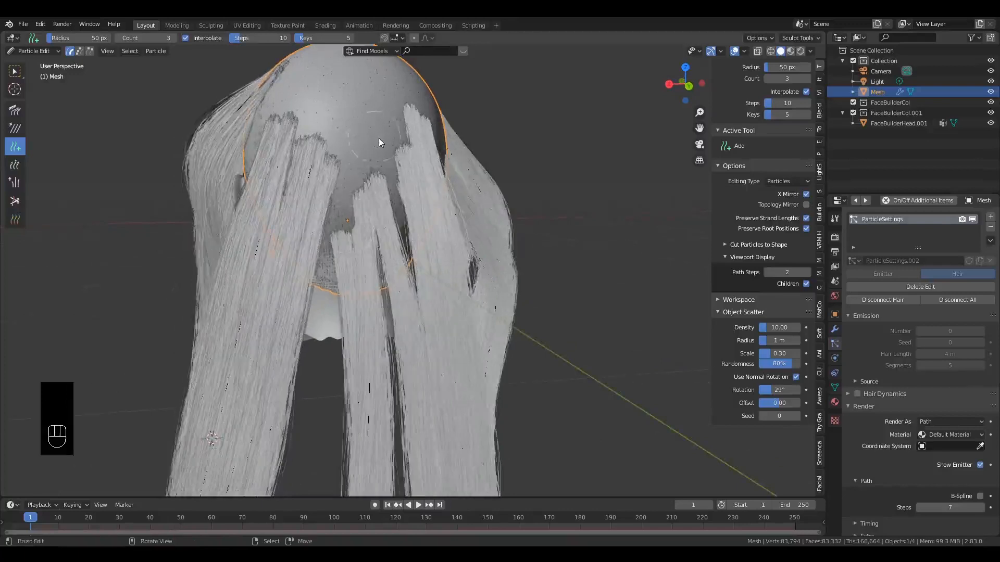
Step: Add more interpolated strands to the side of the head above the existing hair roots
{"action": "middle_click_drag", "start_coordinate": [358, 167], "coordinate": [281, 156]}
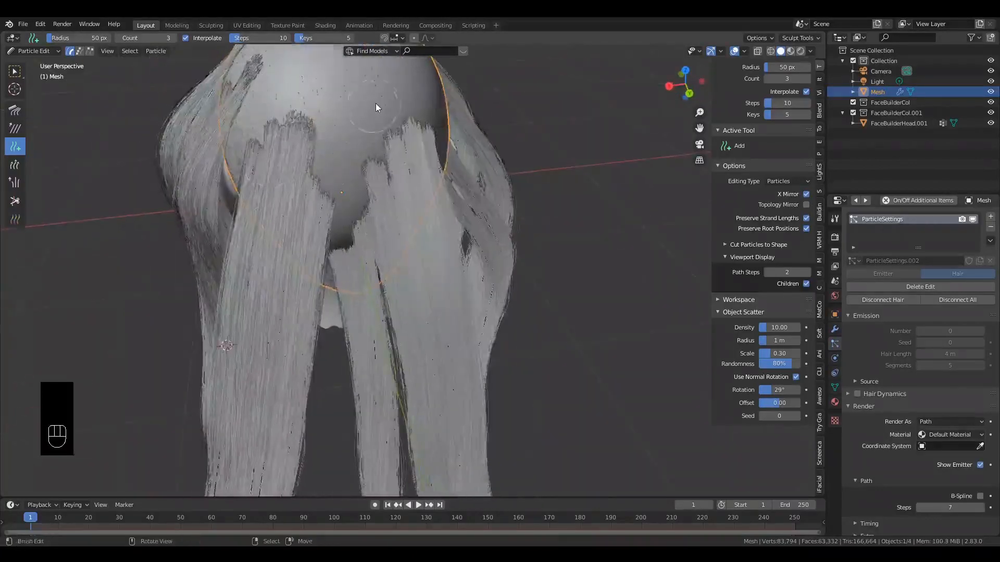
{"action": "middle_click_drag", "start_coordinate": [376, 102], "coordinate": [399, 289]}
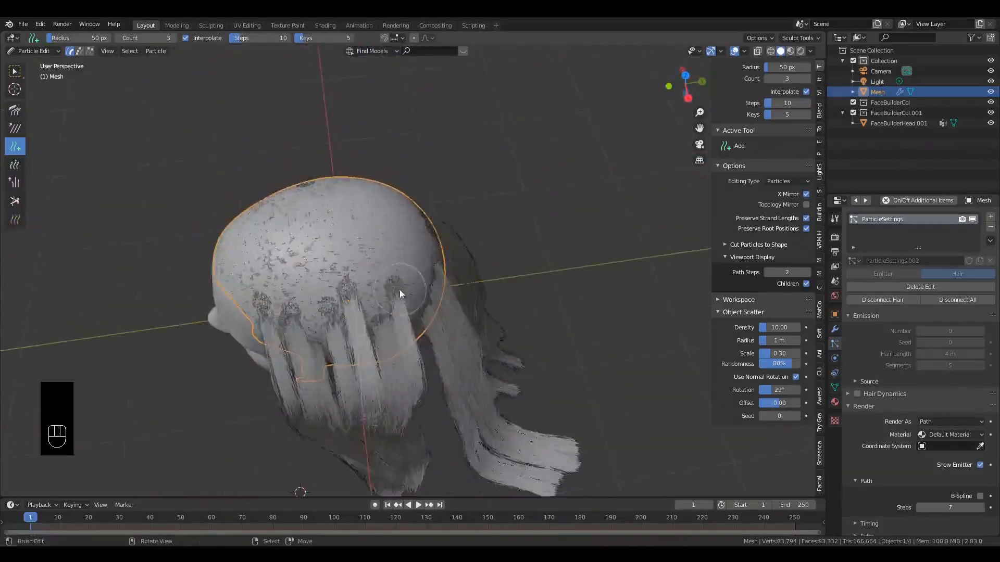
{"action": "left_click", "coordinate": [363, 276]}
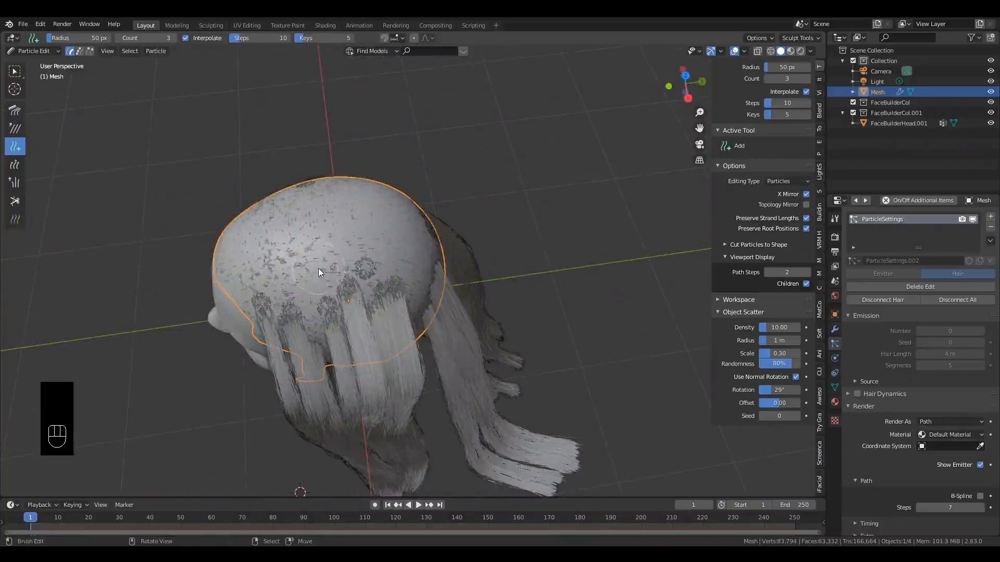
{"action": "mouse_move", "coordinate": [318, 271]}
{"action": "middle_mouse_down"}
{"action": "mouse_move", "coordinate": [370, 205]}
{"action": "mouse_move", "coordinate": [445, 191]}
{"action": "mouse_move", "coordinate": [421, 249]}
{"action": "mouse_move", "coordinate": [491, 198]}
{"action": "mouse_move", "coordinate": [275, 180]}
{"action": "middle_mouse_up"}
{"action": "left_click", "coordinate": [402, 266]}
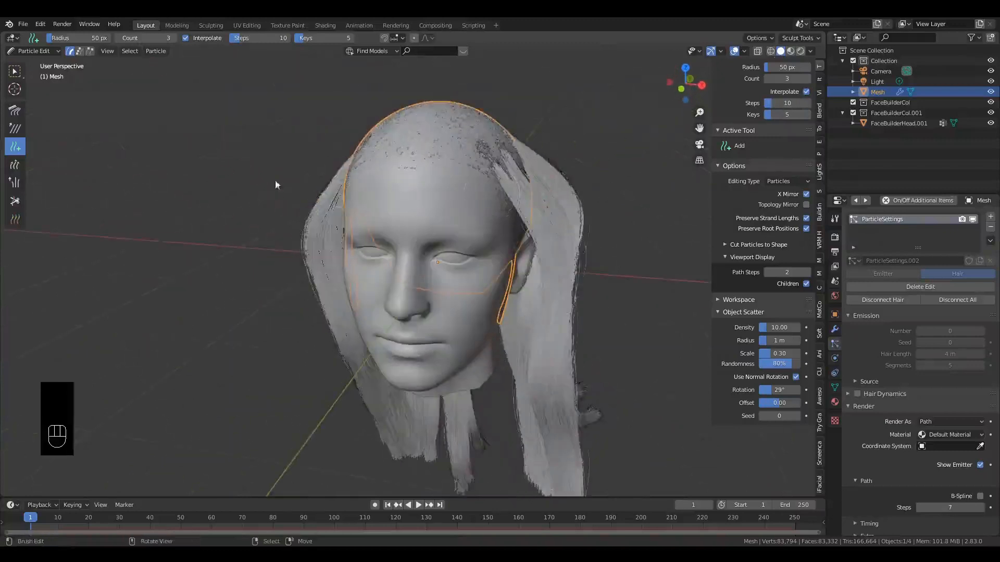
Step: Reveal all hidden strands and comb the hair beside the temple outward from the head
{"action": "left_click", "coordinate": [21, 113]}
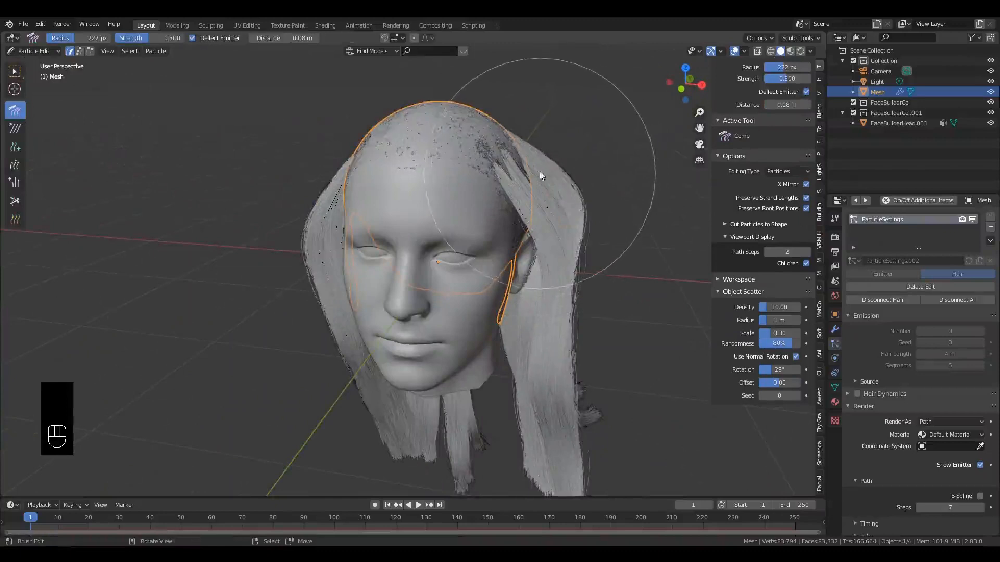
{"action": "mouse_move", "coordinate": [540, 171]}
{"action": "left_mouse_down"}
{"action": "mouse_move", "coordinate": [526, 133]}
{"action": "mouse_move", "coordinate": [573, 184]}
{"action": "left_mouse_up"}
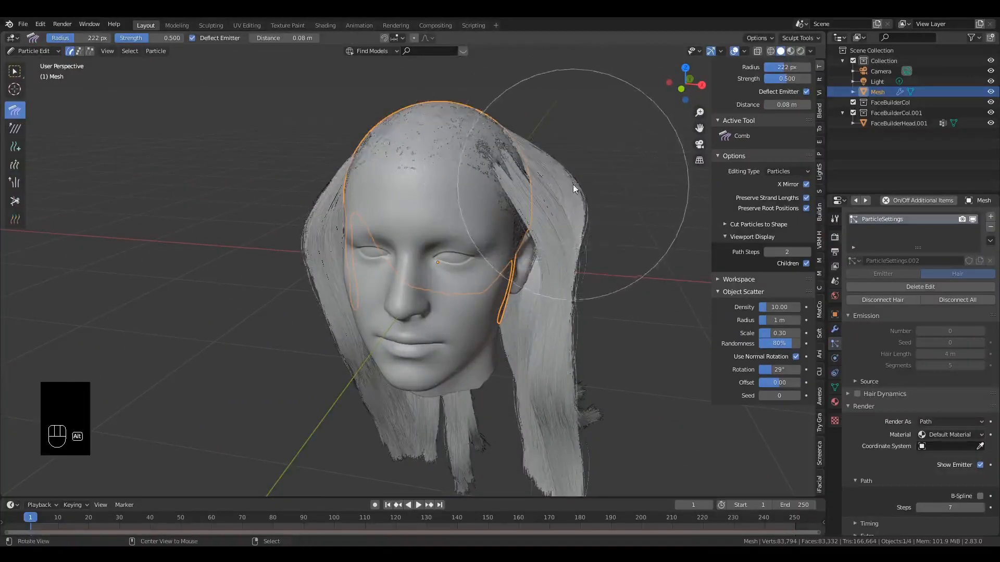
{"action": "key", "text": "alt+h"}
{"action": "left_click_drag", "start_coordinate": [520, 164], "coordinate": [526, 147]}
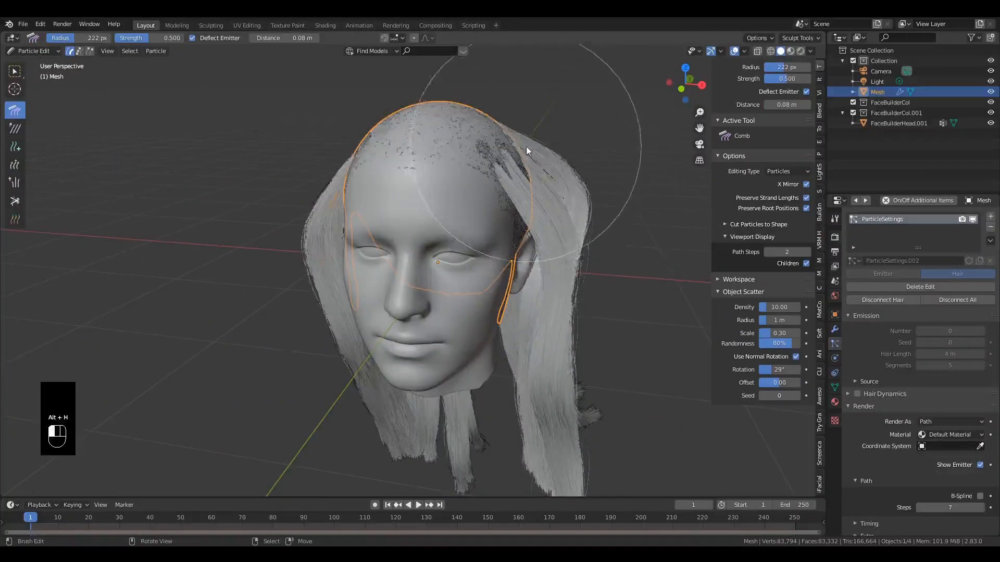
{"action": "middle_click_drag", "start_coordinate": [551, 171], "coordinate": [535, 171]}
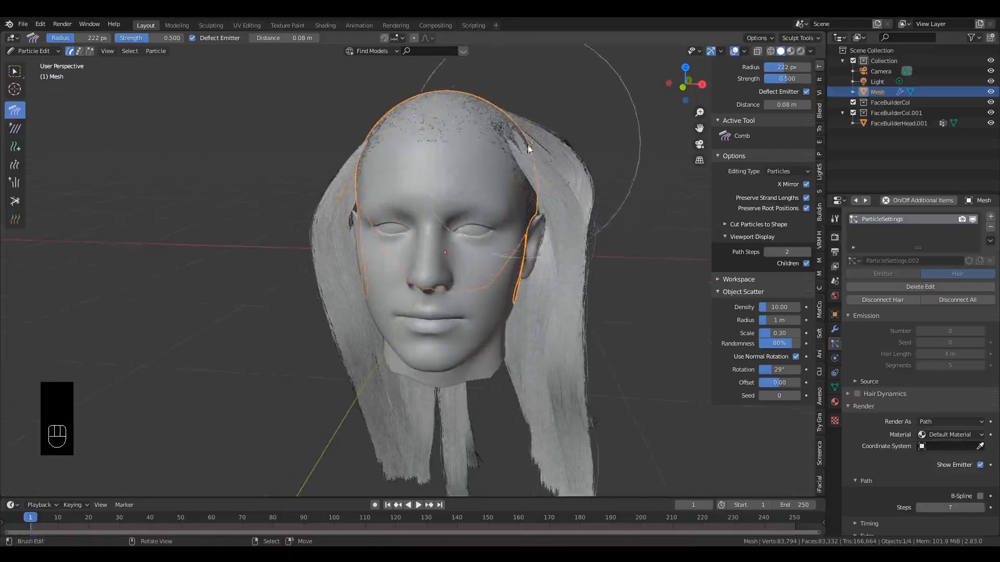
Step: Reduce the Comb brush's radius to 148 px and comb the upper side hair outward and down
{"action": "scroll", "coordinate": [527, 144], "scroll_direction": "up", "scroll_amount": 5}
{"action": "left_click_drag", "start_coordinate": [553, 117], "coordinate": [592, 133]}
{"action": "key", "text": "f"}
{"action": "left_click", "coordinate": [532, 123]}
{"action": "mouse_move", "coordinate": [532, 124]}
{"action": "left_mouse_down"}
{"action": "mouse_move", "coordinate": [572, 114]}
{"action": "mouse_move", "coordinate": [578, 161]}
{"action": "mouse_move", "coordinate": [591, 159]}
{"action": "left_mouse_up"}
{"action": "scroll", "coordinate": [537, 176], "scroll_direction": "down", "scroll_amount": 3}
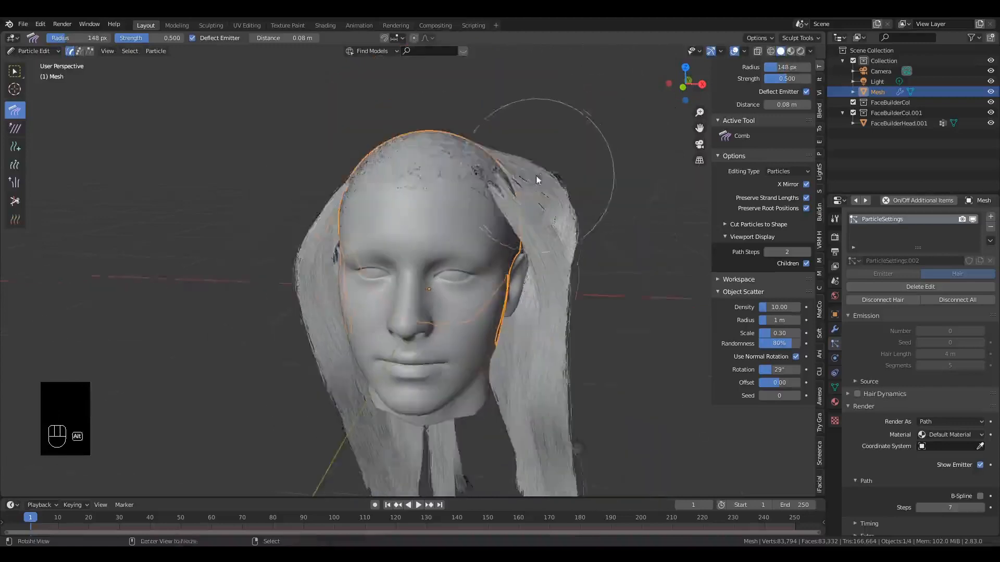
Step: Comb the side hair around the temples and ears into a smooth, rounded fall along both sides of the face
{"action": "middle_click_drag", "start_coordinate": [535, 176], "coordinate": [569, 160]}
{"action": "left_click_drag", "start_coordinate": [520, 207], "coordinate": [548, 180]}
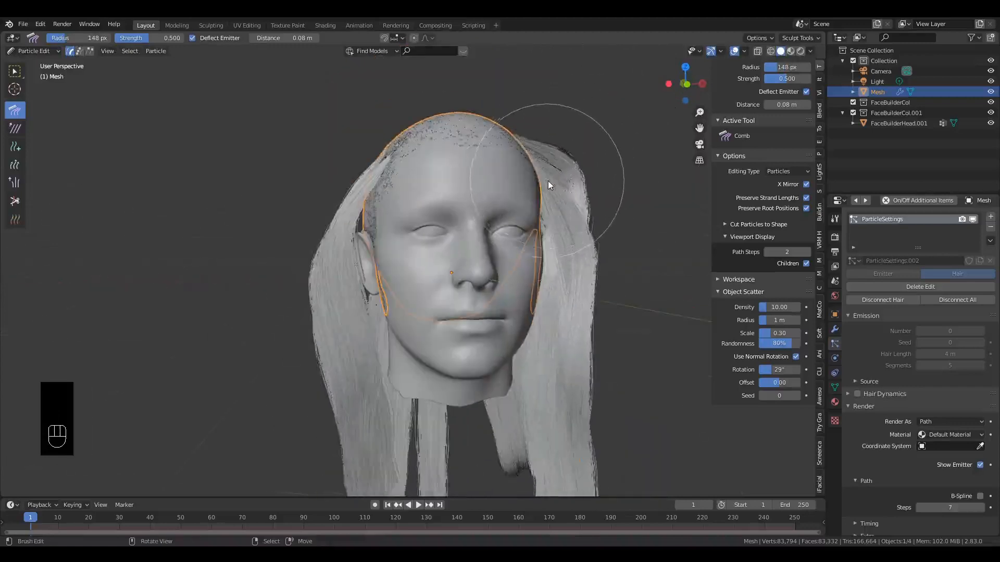
{"action": "middle_click_drag", "start_coordinate": [547, 180], "coordinate": [582, 176]}
{"action": "left_click_drag", "start_coordinate": [594, 137], "coordinate": [610, 227]}
{"action": "mouse_move", "coordinate": [543, 150]}
{"action": "left_mouse_down"}
{"action": "mouse_move", "coordinate": [541, 102]}
{"action": "mouse_move", "coordinate": [576, 138]}
{"action": "mouse_move", "coordinate": [626, 238]}
{"action": "left_mouse_up"}
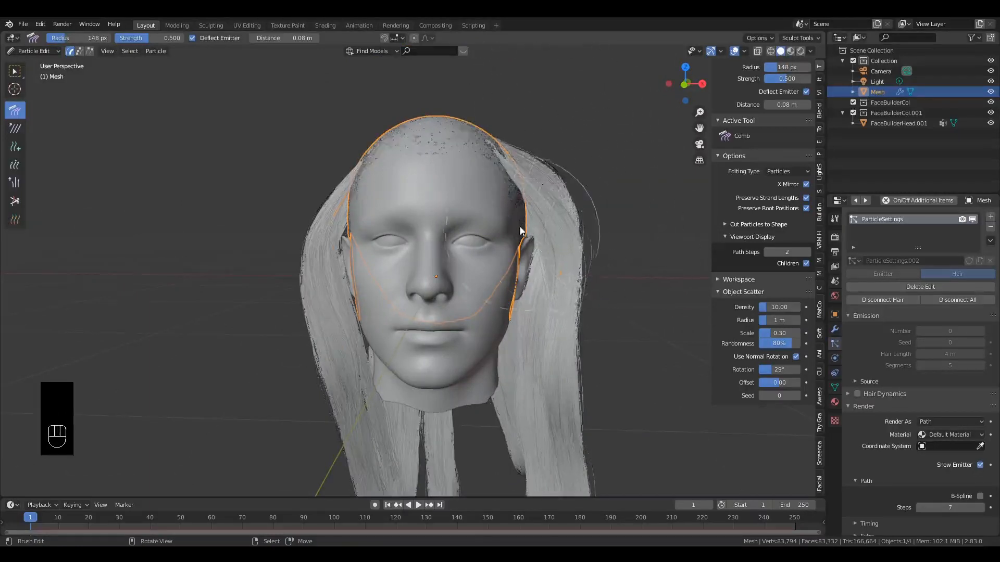
{"action": "left_click_drag", "start_coordinate": [520, 228], "coordinate": [534, 198]}
{"action": "middle_click_drag", "start_coordinate": [533, 198], "coordinate": [304, 192]}
{"action": "mouse_move", "coordinate": [305, 192]}
{"action": "left_mouse_down"}
{"action": "mouse_move", "coordinate": [311, 235]}
{"action": "mouse_move", "coordinate": [321, 236]}
{"action": "left_mouse_up"}
{"action": "mouse_move", "coordinate": [321, 236]}
{"action": "middle_mouse_down", "text": "alt"}
{"action": "mouse_move", "coordinate": [457, 232]}
{"action": "mouse_move", "coordinate": [364, 160]}
{"action": "middle_mouse_up", "text": "alt"}
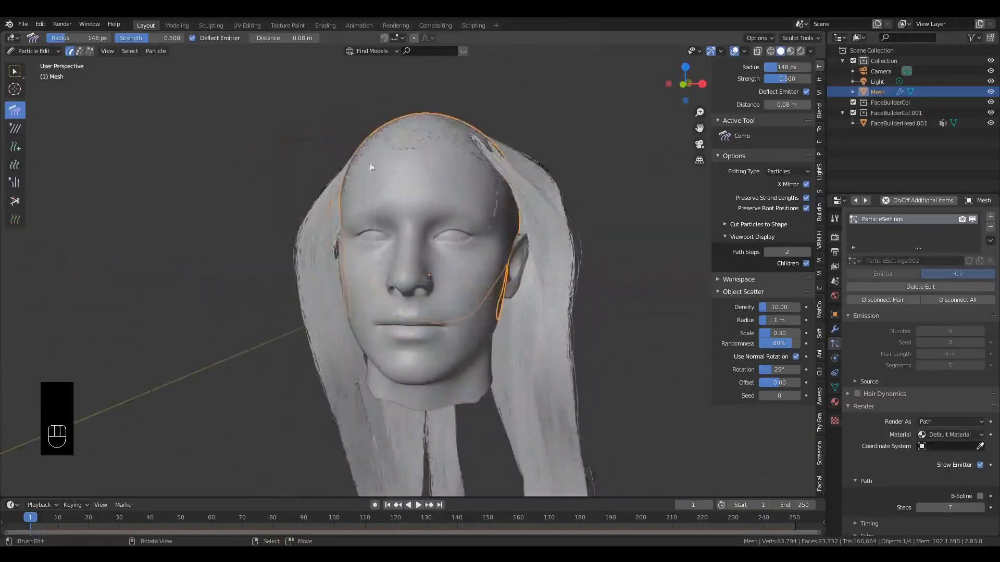
Step: Turn off Interpolate for the Add brush and add new strands on top of the scalp near the parting
{"action": "left_click", "coordinate": [14, 147]}
{"action": "middle_click_drag", "start_coordinate": [416, 162], "coordinate": [433, 228]}
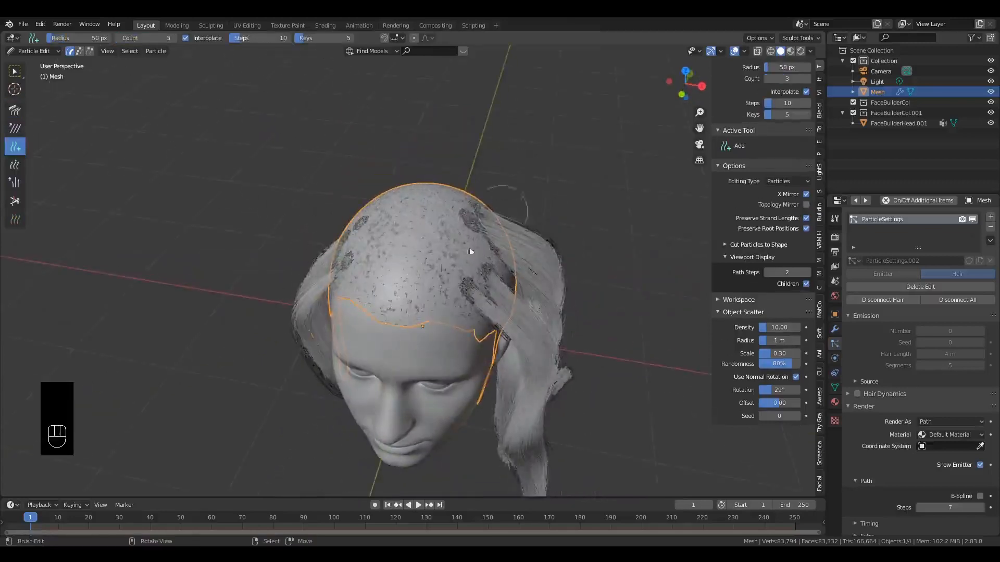
{"action": "left_click", "coordinate": [436, 274]}
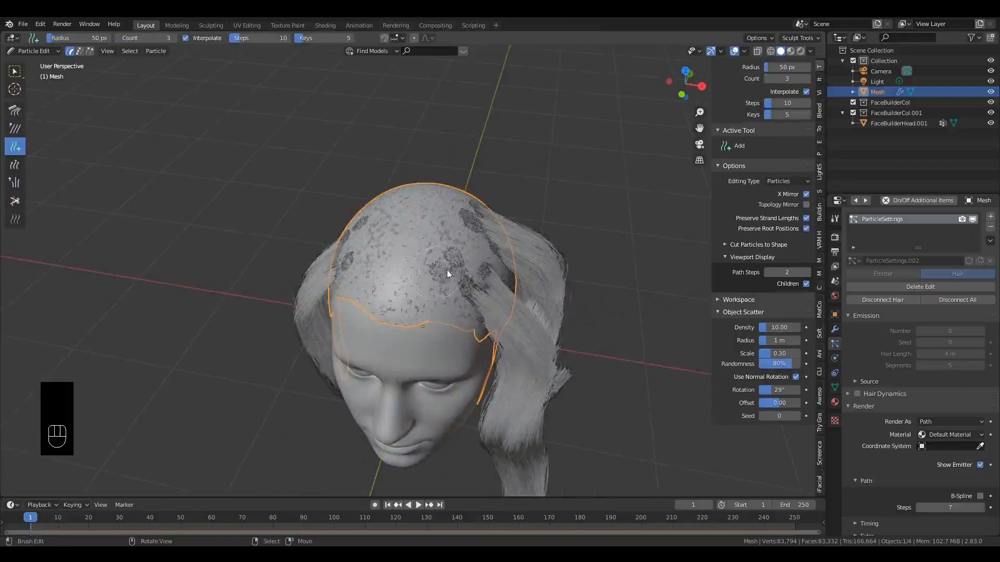
{"action": "key", "text": "ctrl+z"}
{"action": "left_click", "coordinate": [806, 91]}
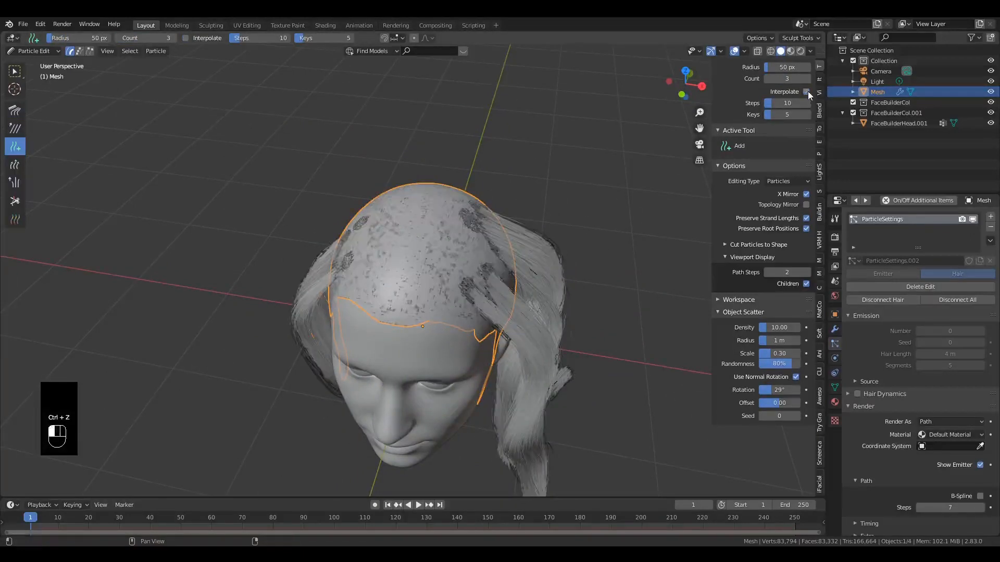
{"action": "left_click", "coordinate": [444, 261]}
{"action": "middle_click_drag", "start_coordinate": [445, 261], "coordinate": [467, 186]}
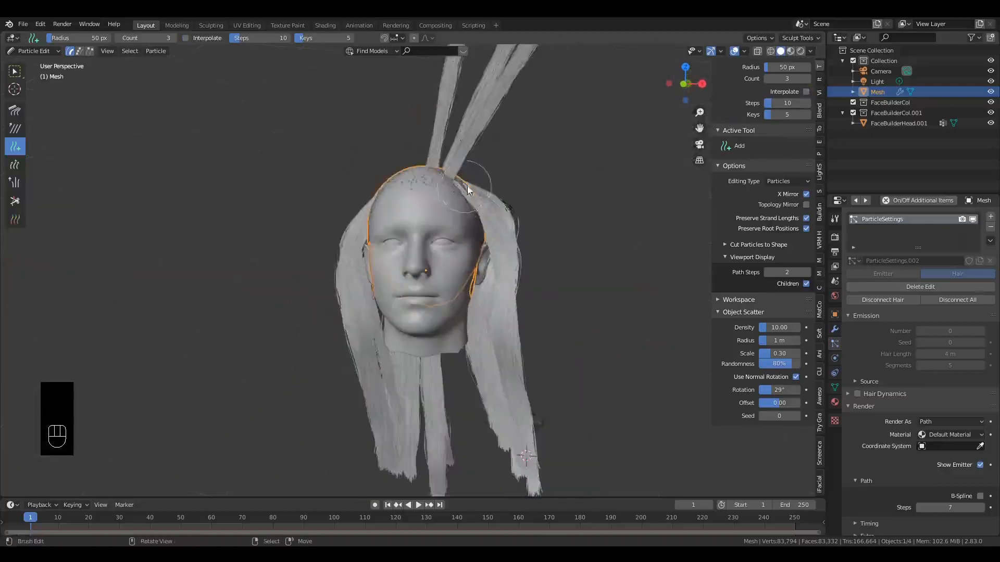
Step: Comb the upright new strands sideways and down, and undo the last comb stroke
{"action": "left_click", "coordinate": [14, 110]}
{"action": "scroll", "coordinate": [360, 152], "scroll_direction": "down", "scroll_amount": 3}
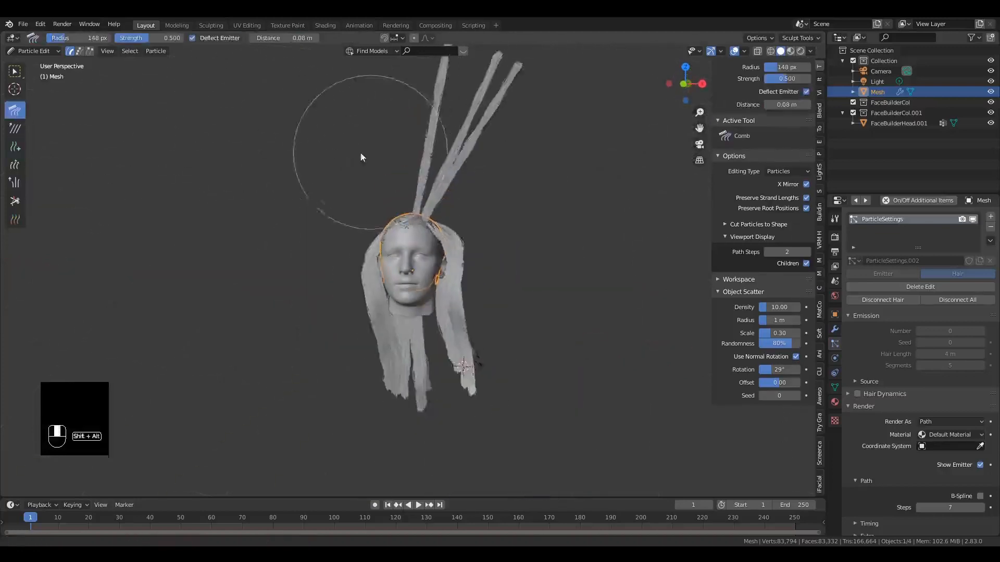
{"action": "mouse_move", "coordinate": [408, 138]}
{"action": "left_mouse_down"}
{"action": "mouse_move", "coordinate": [456, 141]}
{"action": "mouse_move", "coordinate": [508, 201]}
{"action": "left_mouse_up"}
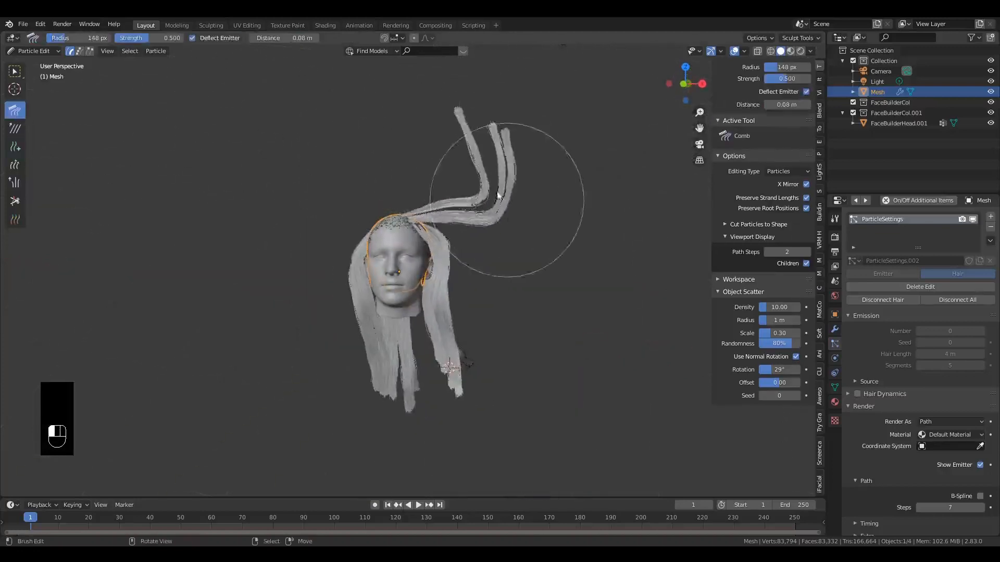
{"action": "mouse_move", "coordinate": [448, 120]}
{"action": "left_mouse_down"}
{"action": "mouse_move", "coordinate": [525, 168]}
{"action": "mouse_move", "coordinate": [562, 265]}
{"action": "mouse_move", "coordinate": [537, 228]}
{"action": "left_mouse_up"}
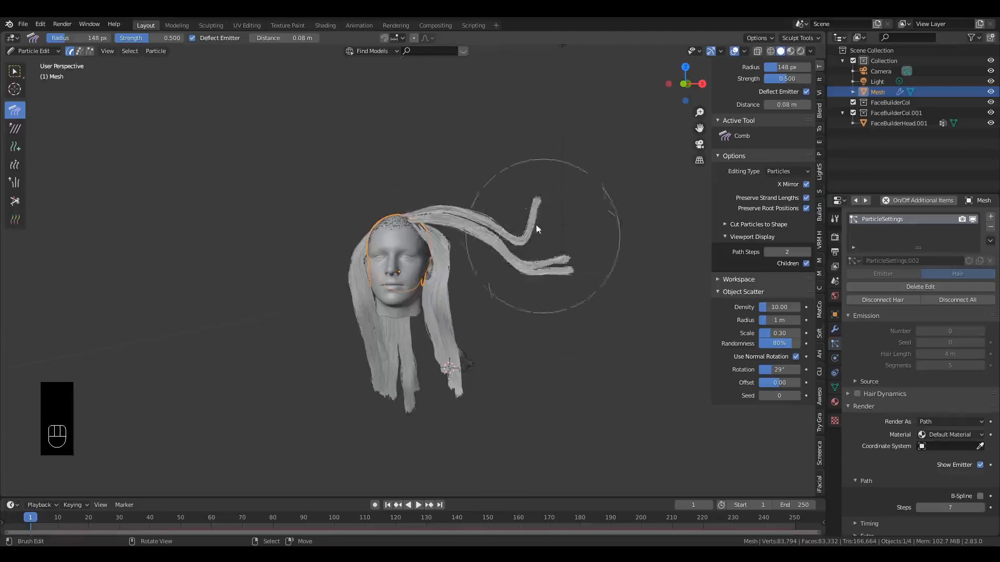
{"action": "left_click_drag", "start_coordinate": [512, 194], "coordinate": [560, 337]}
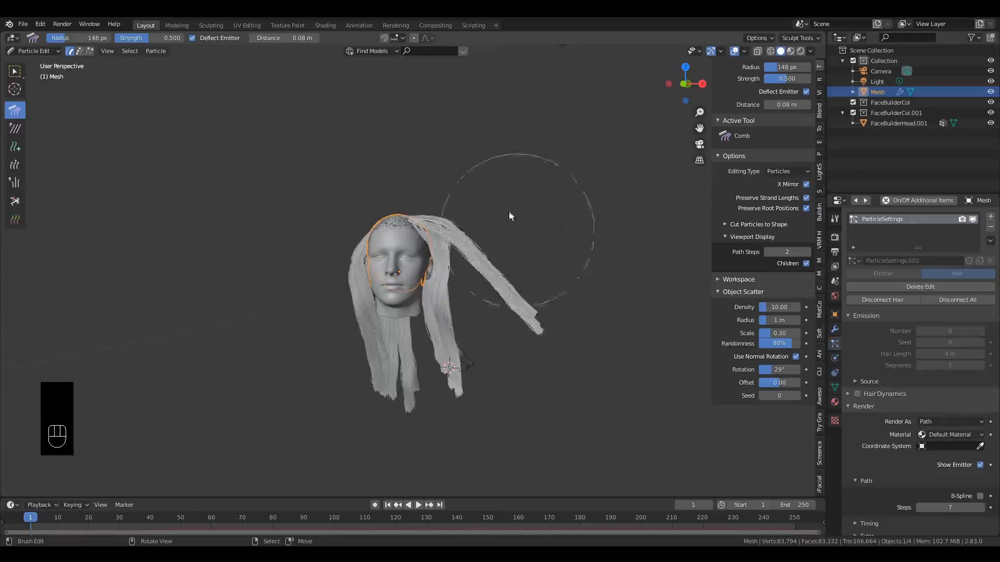
{"action": "key", "text": "ctrl+z"}
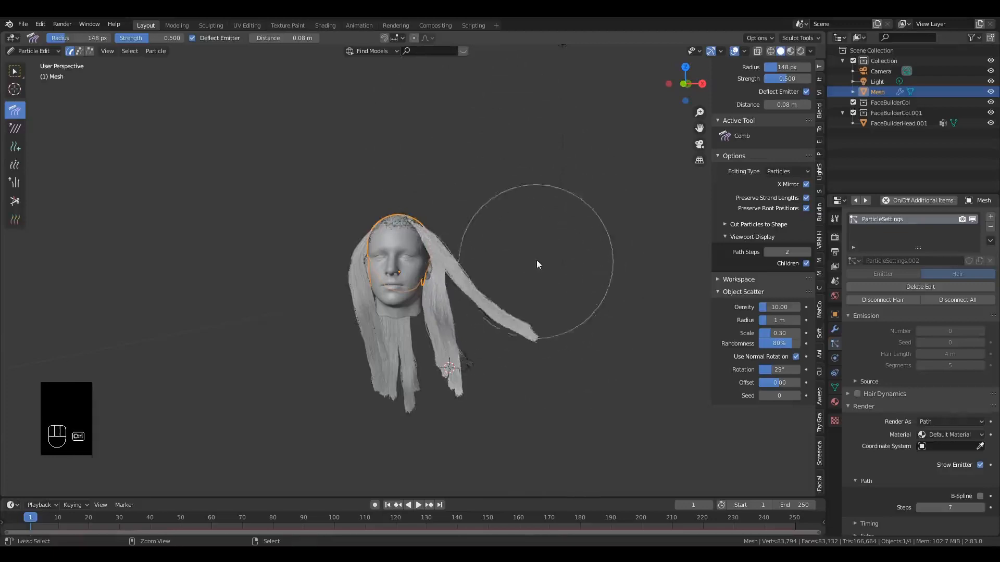
{"action": "scroll", "coordinate": [529, 221], "scroll_direction": "up", "scroll_amount": 2}
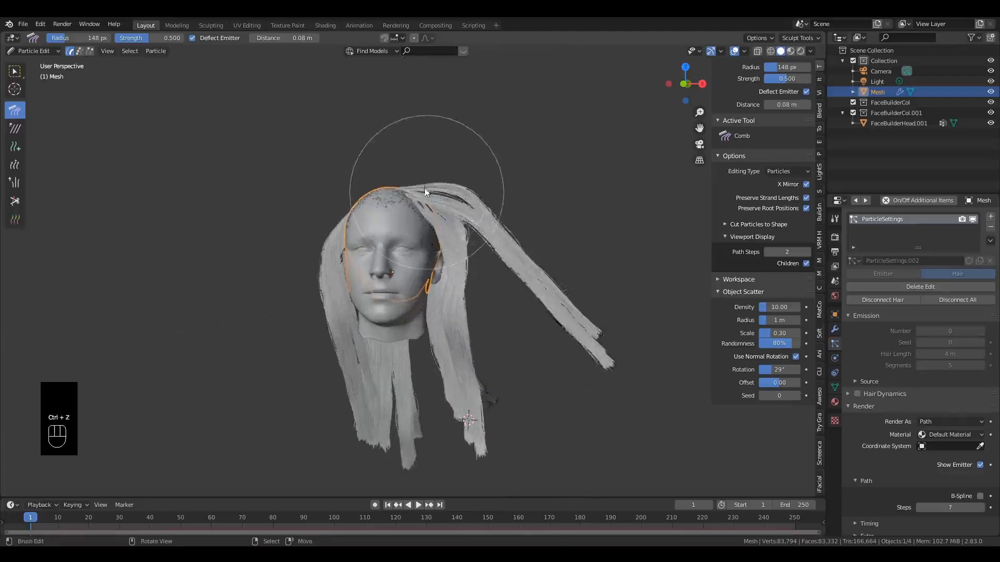
Step: Comb the new top strands down beside the existing side hair and flatten their roots toward the head
{"action": "mouse_move", "coordinate": [616, 328]}
{"action": "left_mouse_down"}
{"action": "mouse_move", "coordinate": [584, 375]}
{"action": "mouse_move", "coordinate": [568, 344]}
{"action": "left_mouse_up"}
{"action": "left_click_drag", "start_coordinate": [561, 263], "coordinate": [527, 354]}
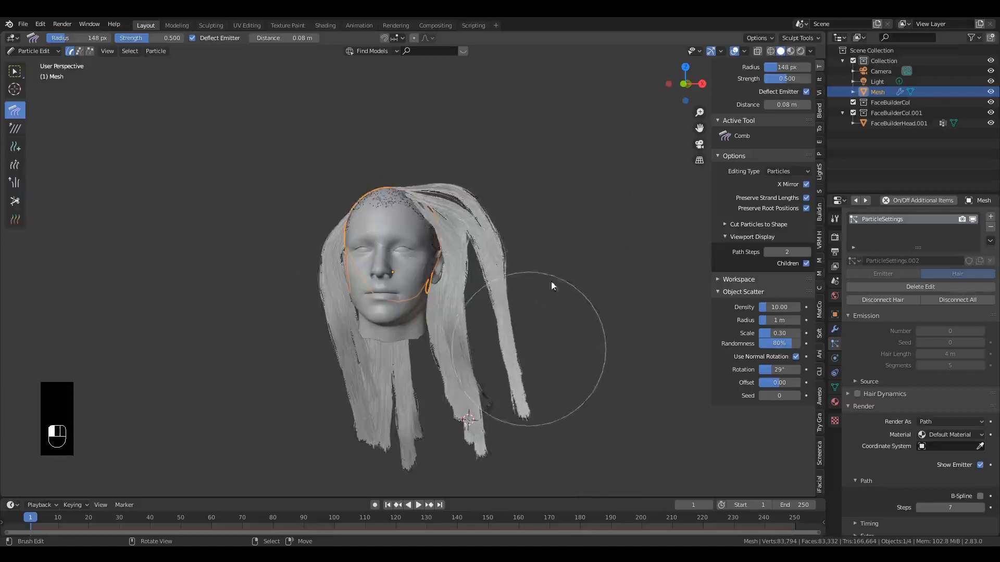
{"action": "mouse_move", "coordinate": [541, 276]}
{"action": "left_mouse_down"}
{"action": "mouse_move", "coordinate": [529, 323]}
{"action": "mouse_move", "coordinate": [545, 310]}
{"action": "left_mouse_up"}
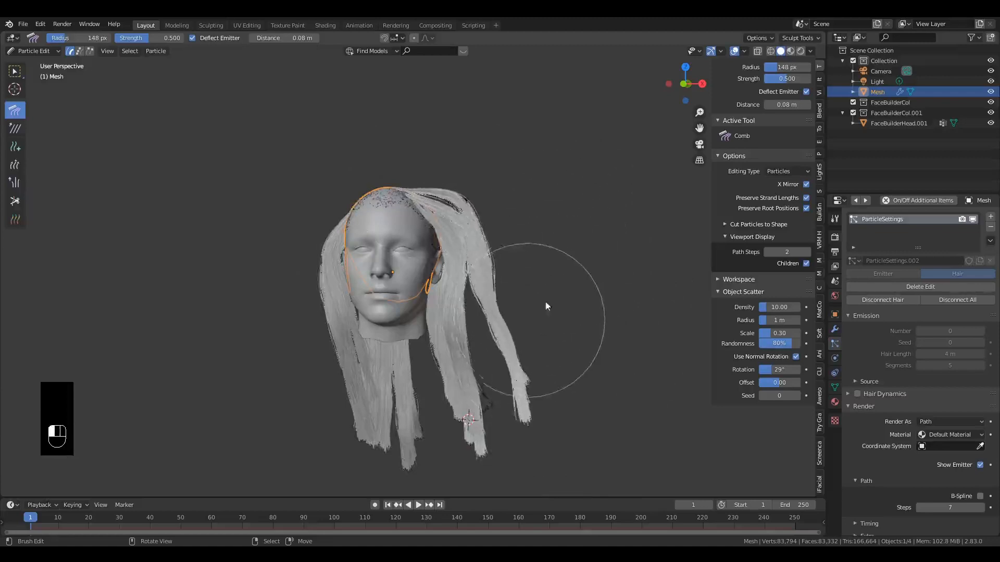
{"action": "mouse_move", "coordinate": [518, 229]}
{"action": "left_mouse_down"}
{"action": "mouse_move", "coordinate": [522, 276]}
{"action": "mouse_move", "coordinate": [452, 224]}
{"action": "left_mouse_up"}
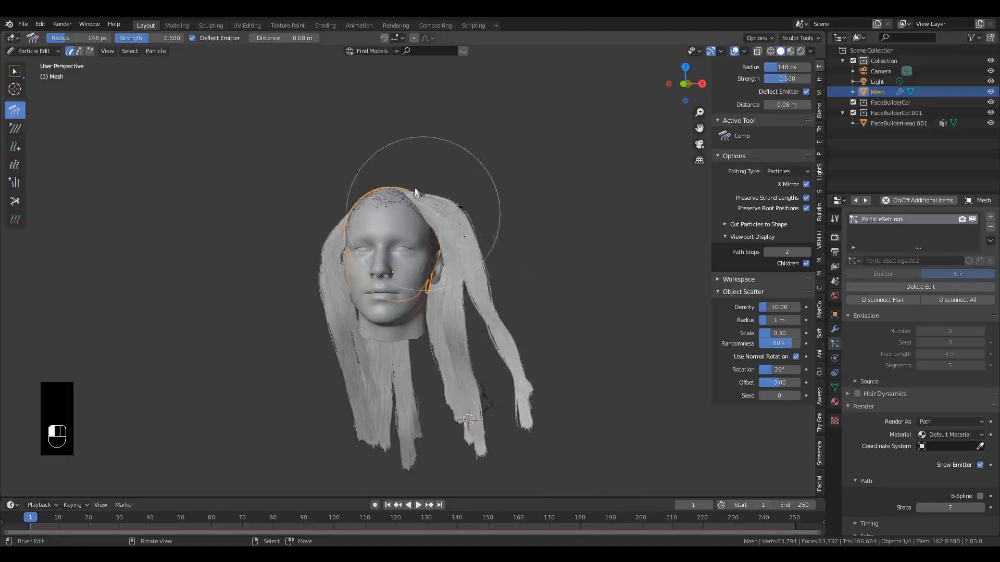
{"action": "left_click_drag", "start_coordinate": [416, 193], "coordinate": [430, 172]}
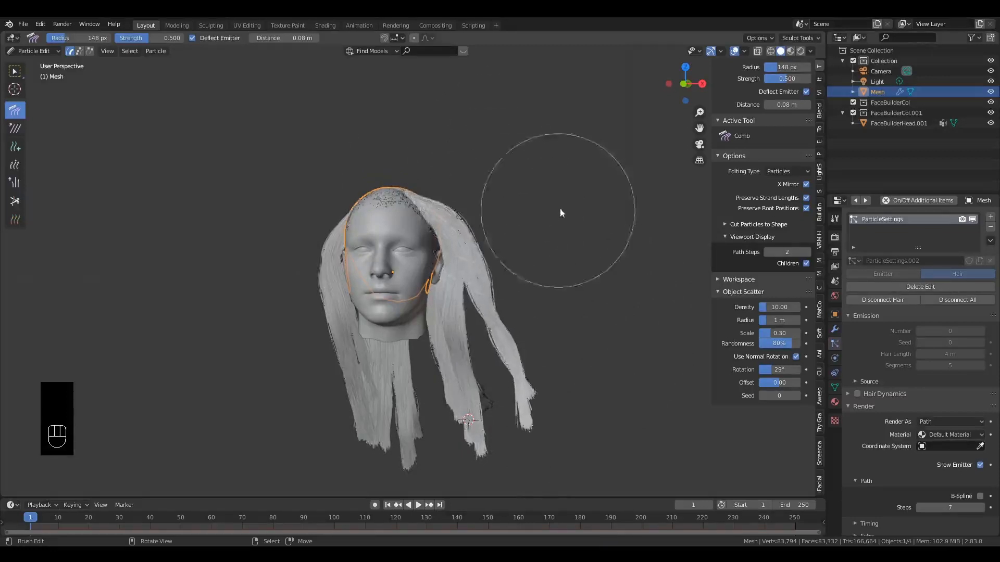
Step: Comb the flared tips of the outer strand inward and down from the back and the front
{"action": "mouse_move", "coordinate": [560, 213]}
{"action": "middle_mouse_down"}
{"action": "mouse_move", "coordinate": [453, 203]}
{"action": "mouse_move", "coordinate": [351, 177]}
{"action": "middle_mouse_up"}
{"action": "mouse_move", "coordinate": [241, 314]}
{"action": "left_mouse_down"}
{"action": "mouse_move", "coordinate": [254, 388]}
{"action": "mouse_move", "coordinate": [270, 393]}
{"action": "mouse_move", "coordinate": [261, 305]}
{"action": "mouse_move", "coordinate": [312, 348]}
{"action": "left_mouse_up"}
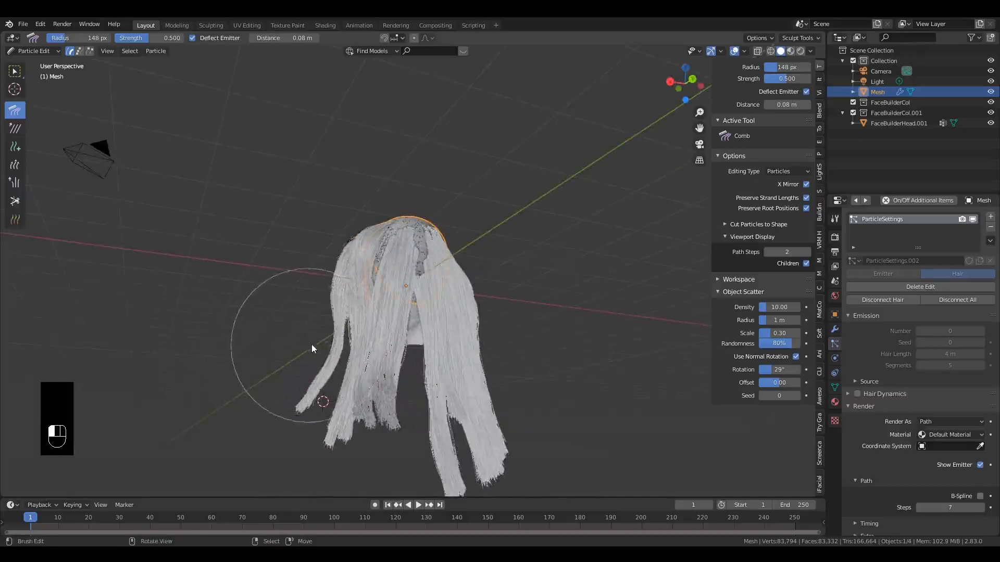
{"action": "mouse_move", "coordinate": [307, 343]}
{"action": "middle_mouse_down"}
{"action": "mouse_move", "coordinate": [550, 349]}
{"action": "mouse_move", "coordinate": [562, 391]}
{"action": "middle_mouse_up"}
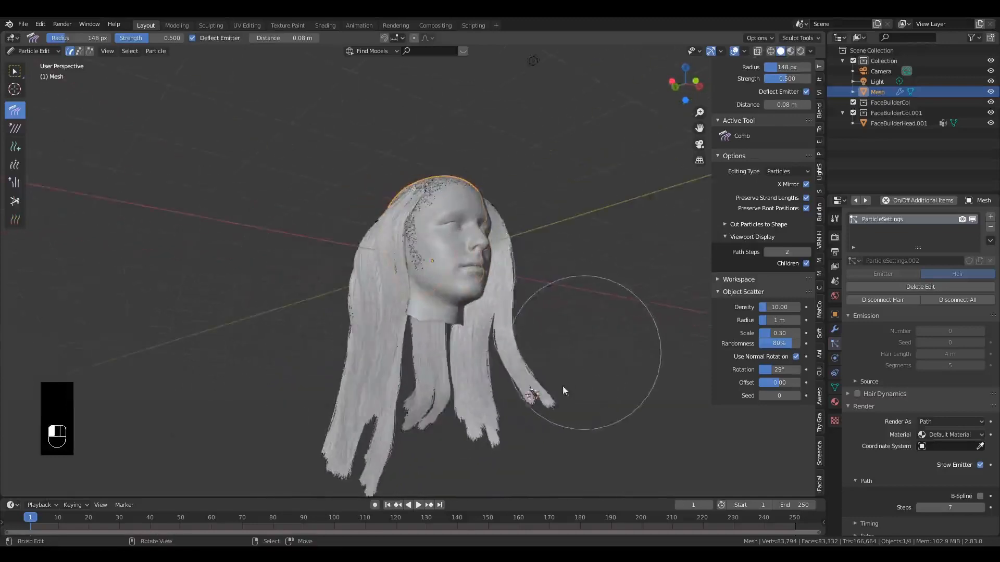
{"action": "left_click_drag", "start_coordinate": [563, 385], "coordinate": [556, 430]}
{"action": "middle_click_drag", "start_coordinate": [556, 429], "coordinate": [551, 389]}
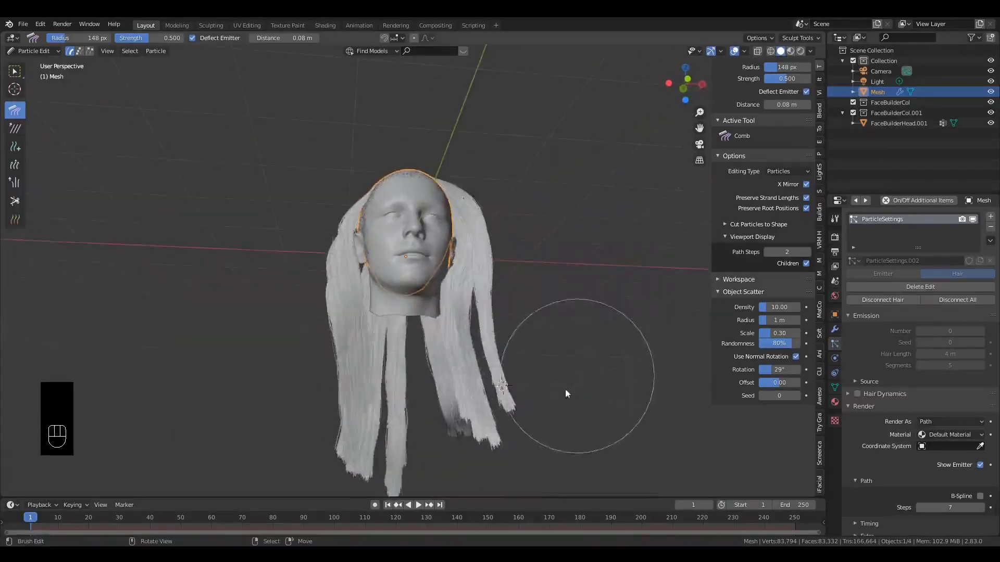
Step: Comb the tips of the outer side strands down, and comb their roots up toward the parting
{"action": "left_click_drag", "start_coordinate": [565, 390], "coordinate": [554, 416]}
{"action": "mouse_move", "coordinate": [554, 416]}
{"action": "middle_mouse_down", "text": "shift"}
{"action": "mouse_move", "coordinate": [594, 339]}
{"action": "mouse_move", "coordinate": [577, 341]}
{"action": "middle_mouse_up", "text": "shift"}
{"action": "scroll", "coordinate": [546, 286], "scroll_direction": "up", "scroll_amount": 2}
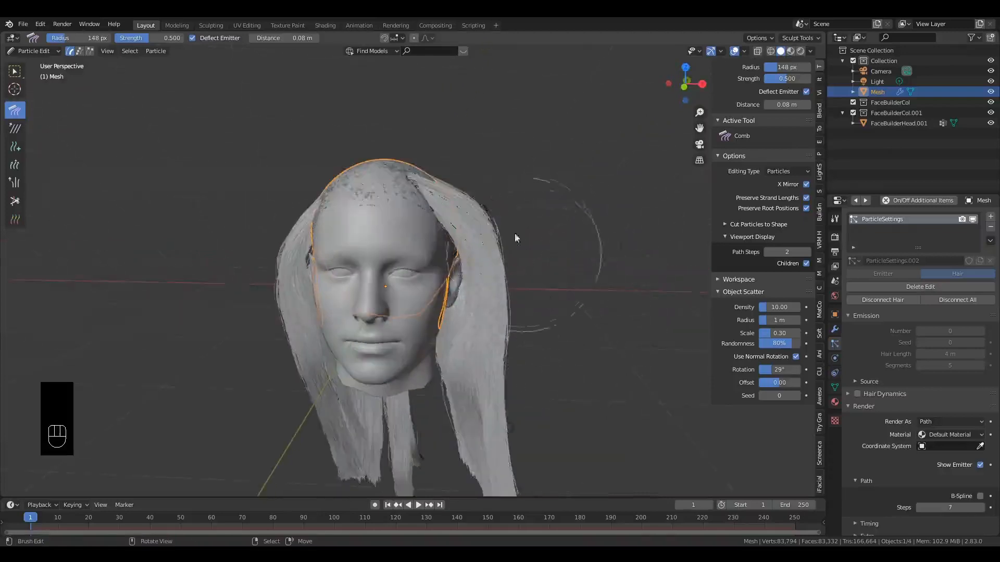
{"action": "mouse_move", "coordinate": [458, 227]}
{"action": "left_mouse_down"}
{"action": "mouse_move", "coordinate": [426, 182]}
{"action": "mouse_move", "coordinate": [414, 208]}
{"action": "mouse_move", "coordinate": [430, 174]}
{"action": "left_mouse_up"}
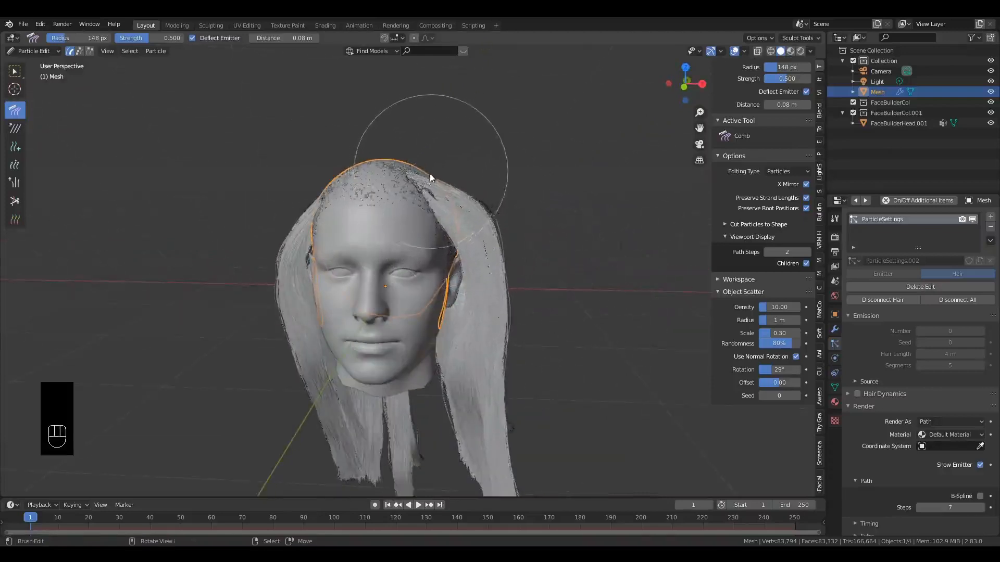
Step: Switch to the Add brush and set its Keys to 8
{"action": "mouse_move", "coordinate": [429, 173]}
{"action": "middle_mouse_down", "text": "alt"}
{"action": "mouse_move", "coordinate": [399, 211]}
{"action": "mouse_move", "coordinate": [312, 190]}
{"action": "mouse_move", "coordinate": [291, 159]}
{"action": "mouse_move", "coordinate": [424, 158]}
{"action": "mouse_move", "coordinate": [442, 179]}
{"action": "mouse_move", "coordinate": [403, 217]}
{"action": "middle_mouse_up", "text": "alt"}
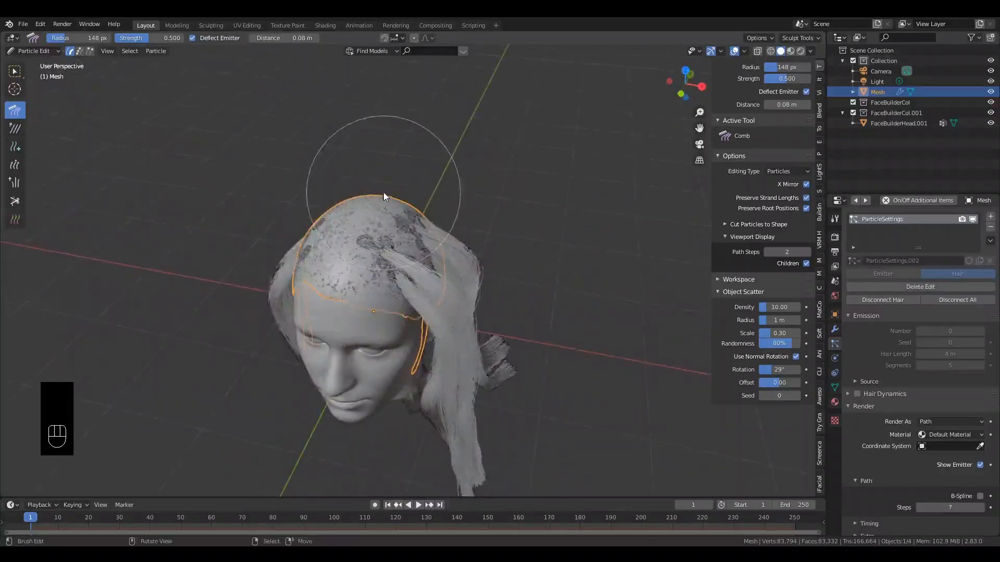
{"action": "left_click", "coordinate": [16, 148]}
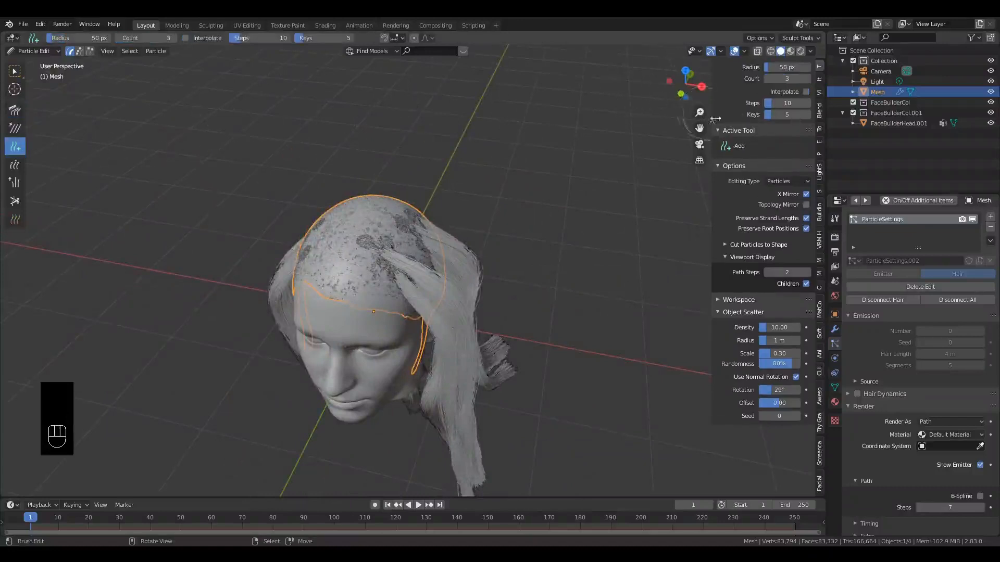
{"action": "left_click", "coordinate": [783, 114]}
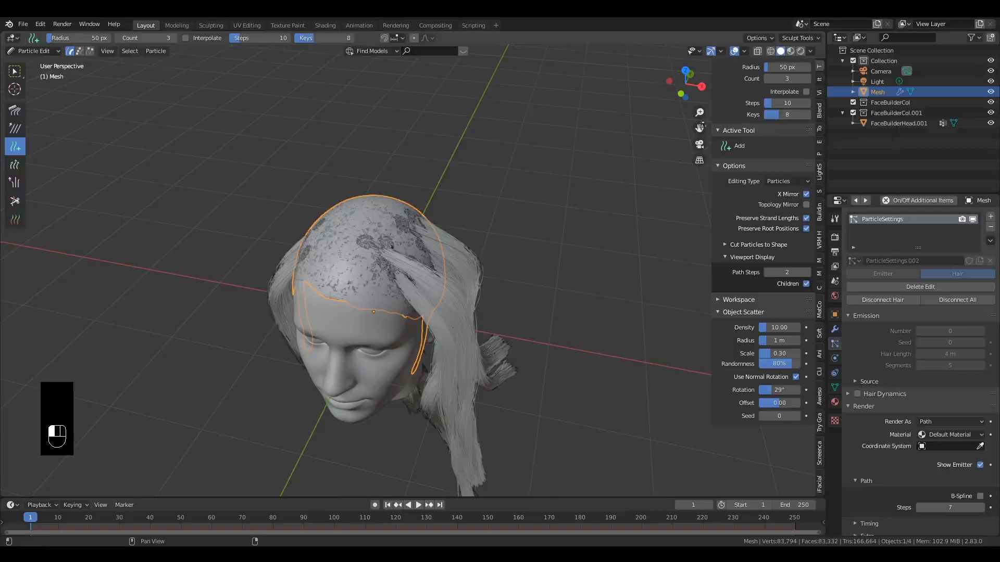
{"action": "mouse_move", "coordinate": [542, 189]}
{"action": "middle_mouse_down"}
{"action": "mouse_move", "coordinate": [542, 179]}
{"action": "mouse_move", "coordinate": [542, 205]}
{"action": "mouse_move", "coordinate": [426, 270]}
{"action": "mouse_move", "coordinate": [448, 259]}
{"action": "mouse_move", "coordinate": [434, 254]}
{"action": "middle_mouse_up"}
{"action": "left_click_drag", "start_coordinate": [428, 236], "coordinate": [420, 210], "text": "alt"}
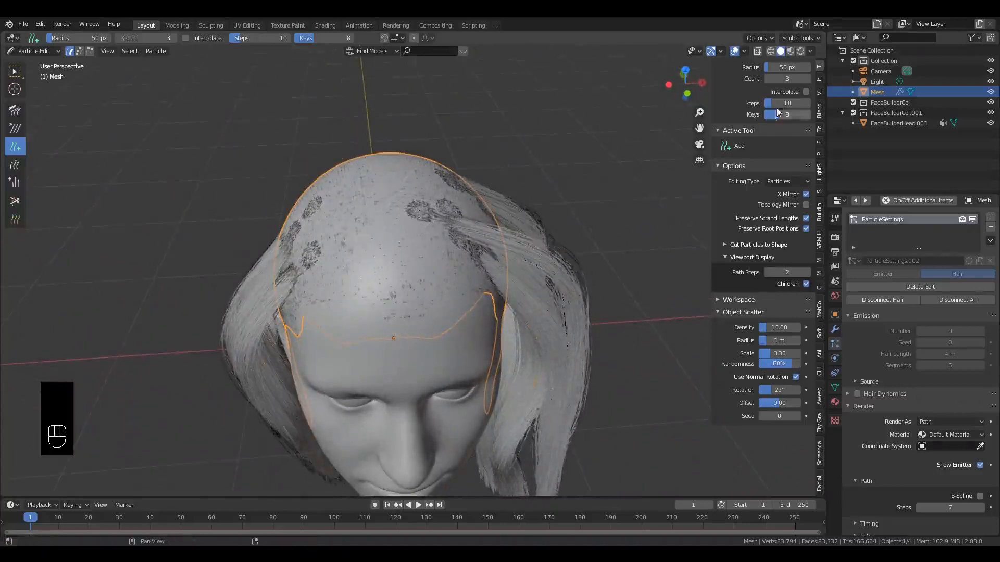
{"action": "left_click", "coordinate": [373, 217]}
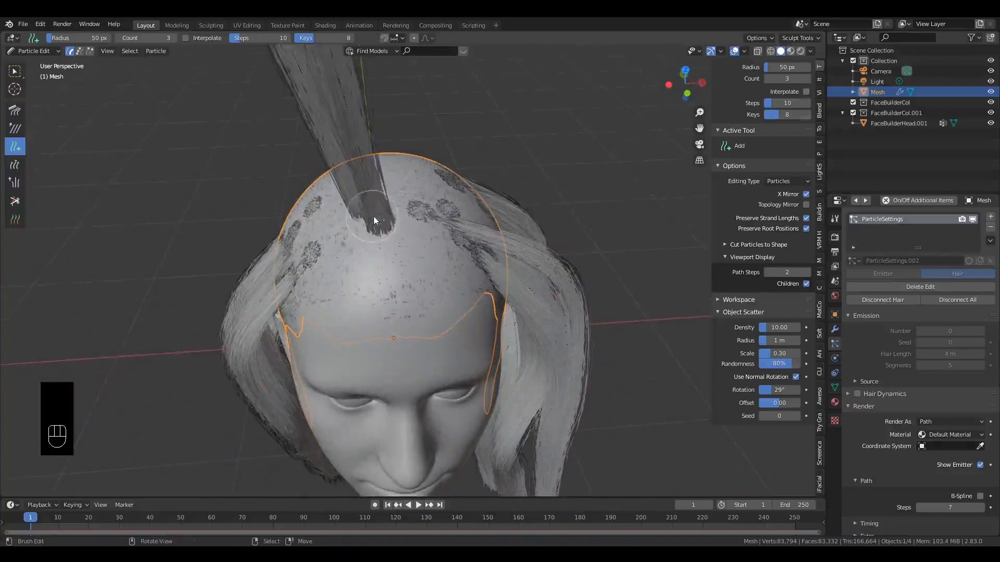
{"action": "left_click", "coordinate": [423, 200]}
{"action": "middle_click_drag", "start_coordinate": [472, 183], "coordinate": [463, 142]}
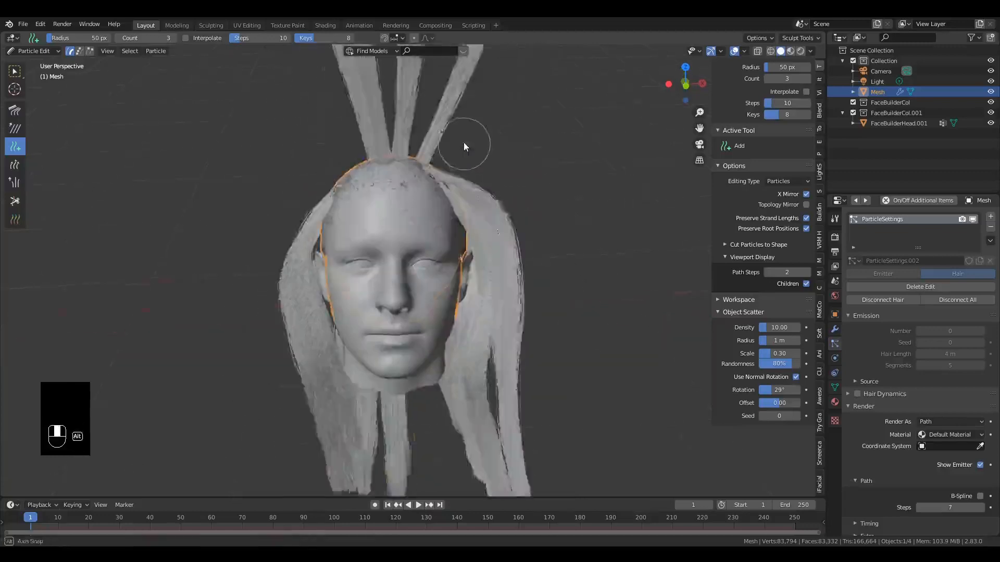
{"action": "scroll", "coordinate": [461, 142], "scroll_direction": "down", "scroll_amount": 3}
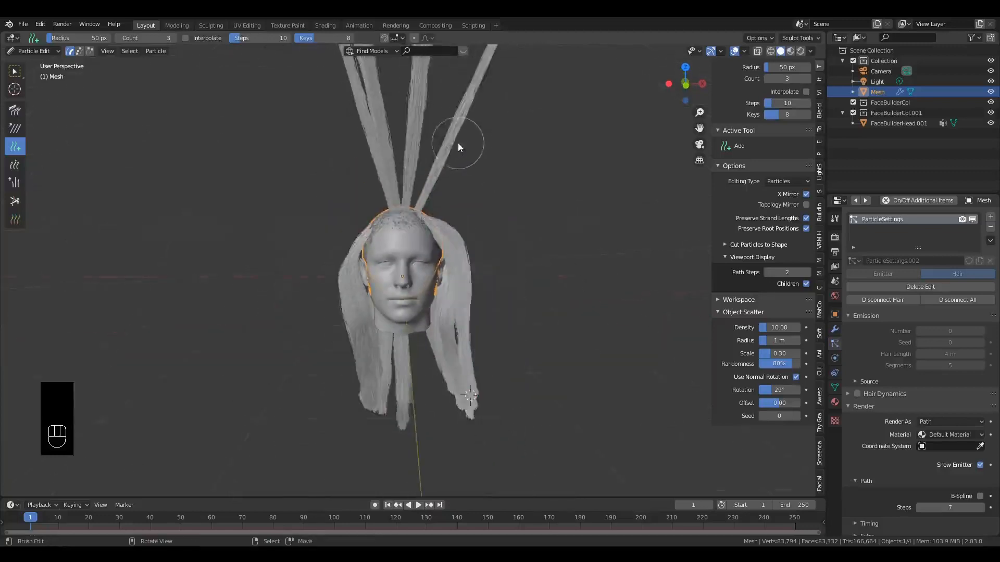
{"action": "left_click", "coordinate": [15, 111]}
{"action": "scroll", "coordinate": [420, 105], "scroll_direction": "down", "scroll_amount": 1}
{"action": "mouse_move", "coordinate": [502, 127]}
{"action": "left_mouse_down"}
{"action": "mouse_move", "coordinate": [536, 147]}
{"action": "mouse_move", "coordinate": [469, 166]}
{"action": "mouse_move", "coordinate": [499, 210]}
{"action": "left_mouse_up"}
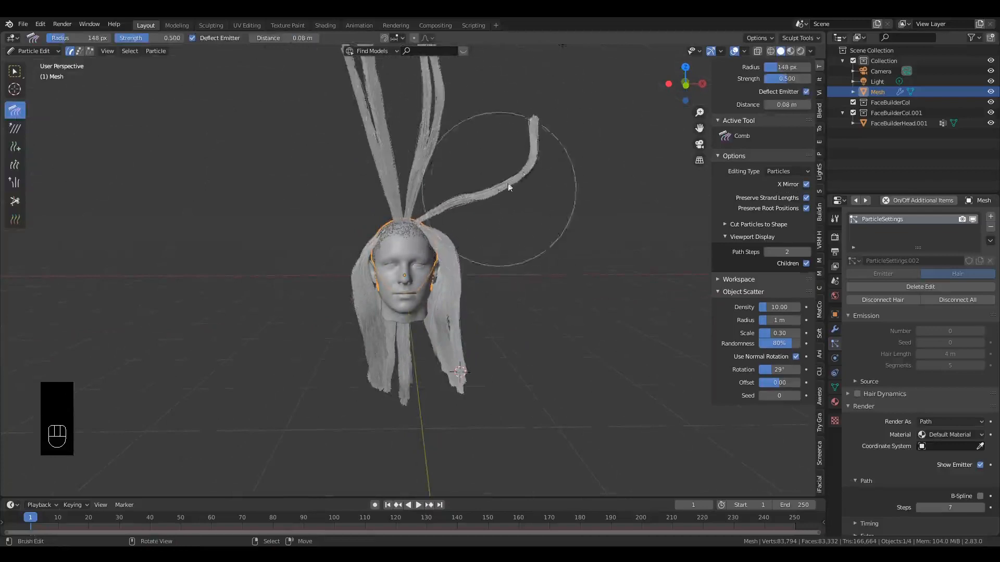
{"action": "key", "text": "ctrl+z"}
{"action": "key", "text": "ctrl+z"}
{"action": "key", "text": "ctrl+z"}
{"action": "key", "text": "ctrl+z"}
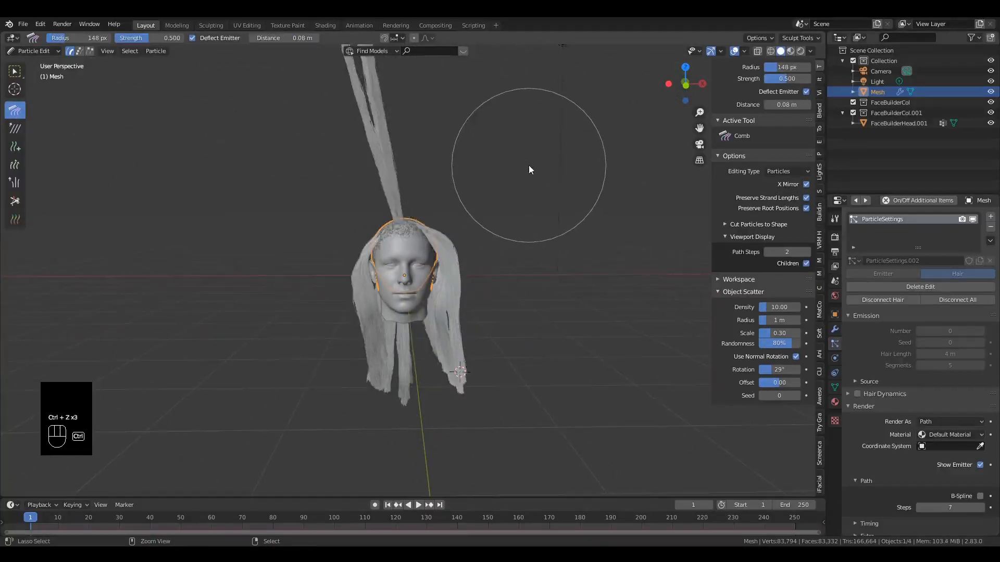
Step: Hide all existing strands for editing, and add new strands on both sides of the top of the scalp with the Add brush
{"action": "key", "text": "a"}
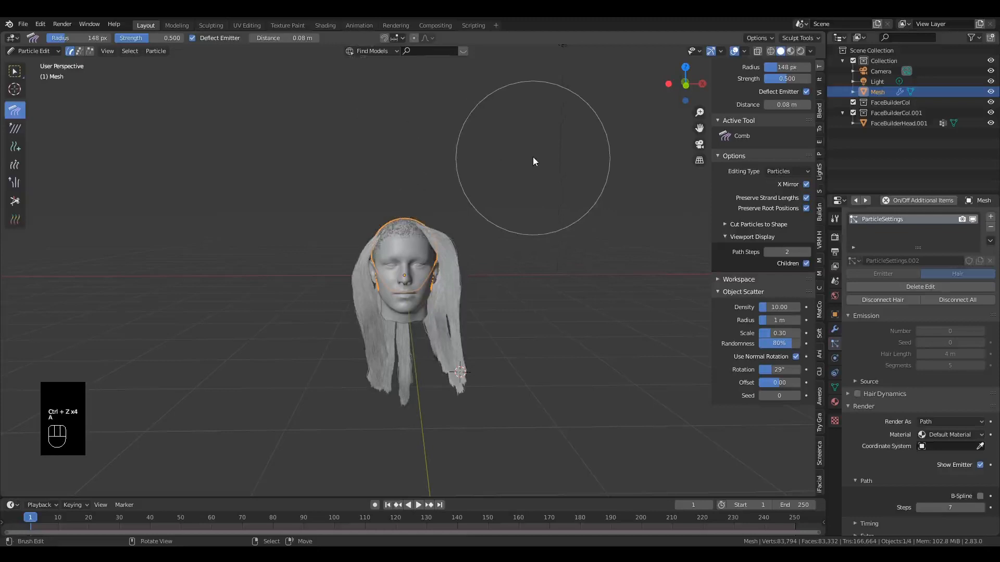
{"action": "key", "text": "h"}
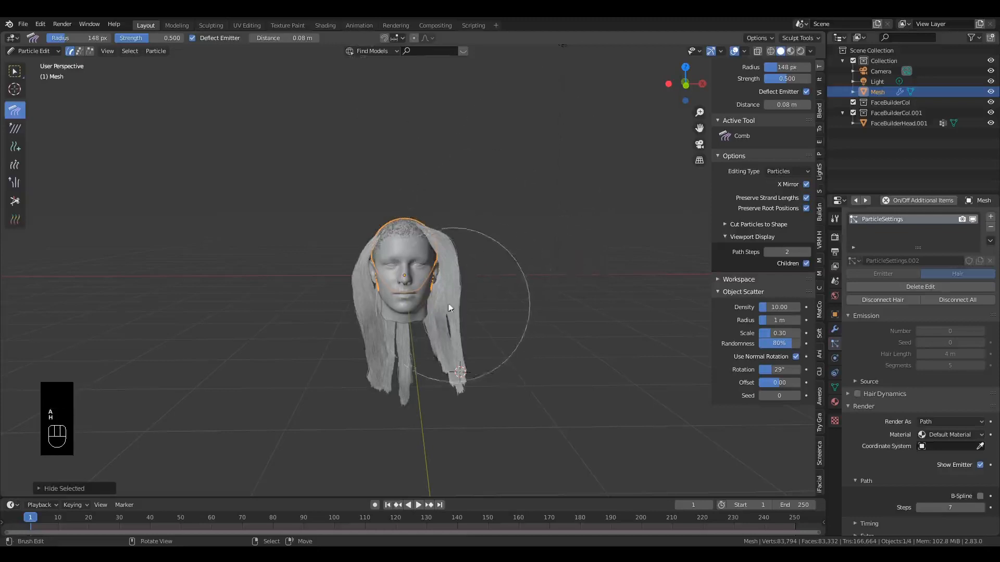
{"action": "left_click", "coordinate": [11, 148]}
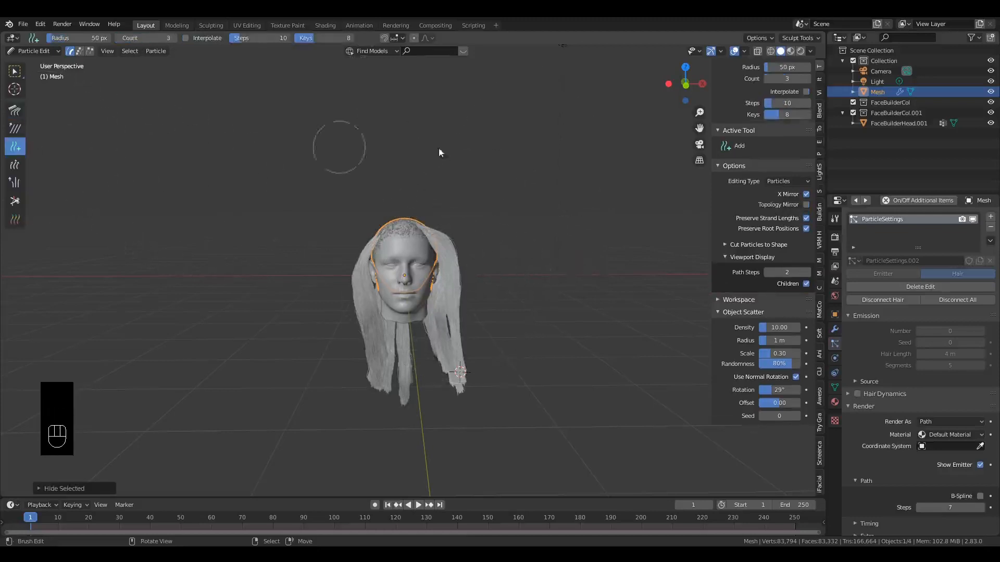
{"action": "scroll", "coordinate": [528, 189], "scroll_direction": "up", "scroll_amount": 4}
{"action": "middle_click_drag", "start_coordinate": [528, 189], "coordinate": [518, 242]}
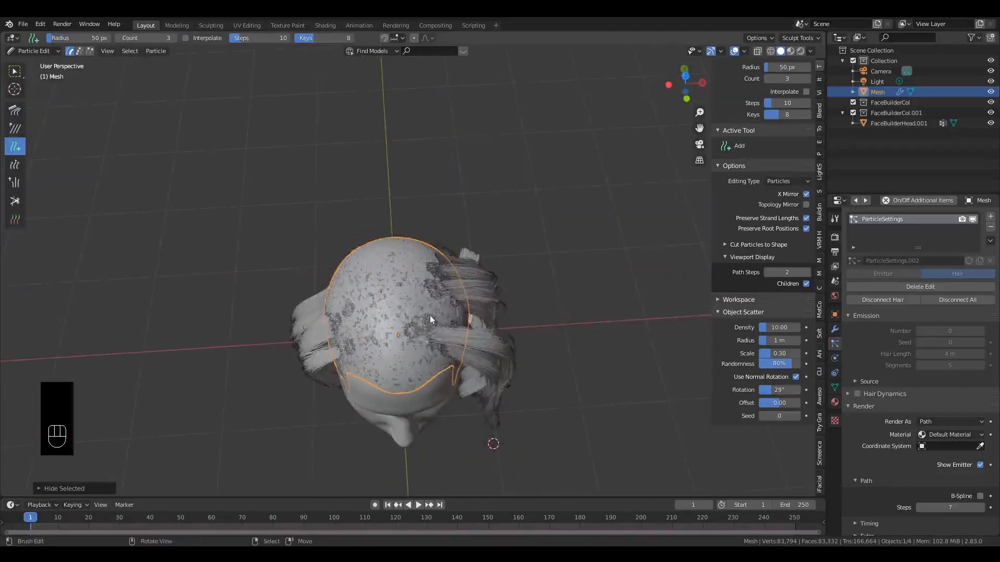
{"action": "left_click", "coordinate": [416, 307]}
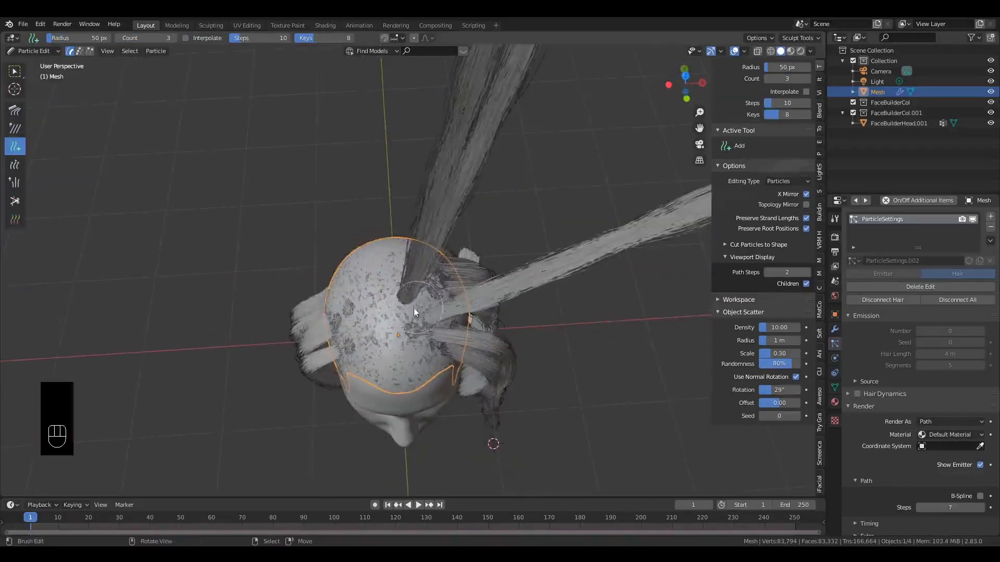
{"action": "left_click", "coordinate": [361, 300]}
{"action": "middle_click_drag", "start_coordinate": [380, 290], "coordinate": [339, 202]}
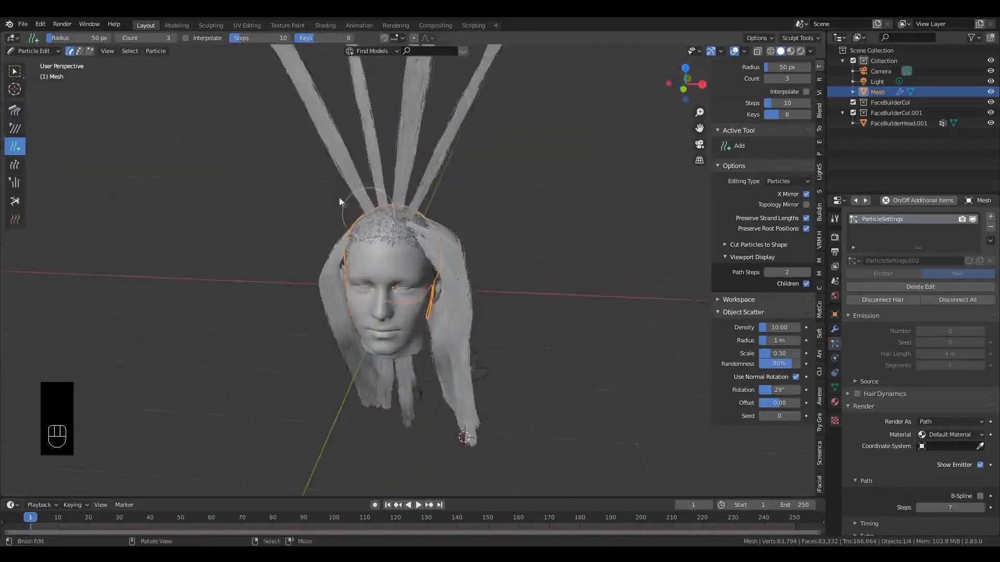
Step: Comb the new upright strands on the head's left side outward and down beside the existing hair
{"action": "left_click", "coordinate": [15, 110]}
{"action": "scroll", "coordinate": [416, 149], "scroll_direction": "down", "scroll_amount": 2}
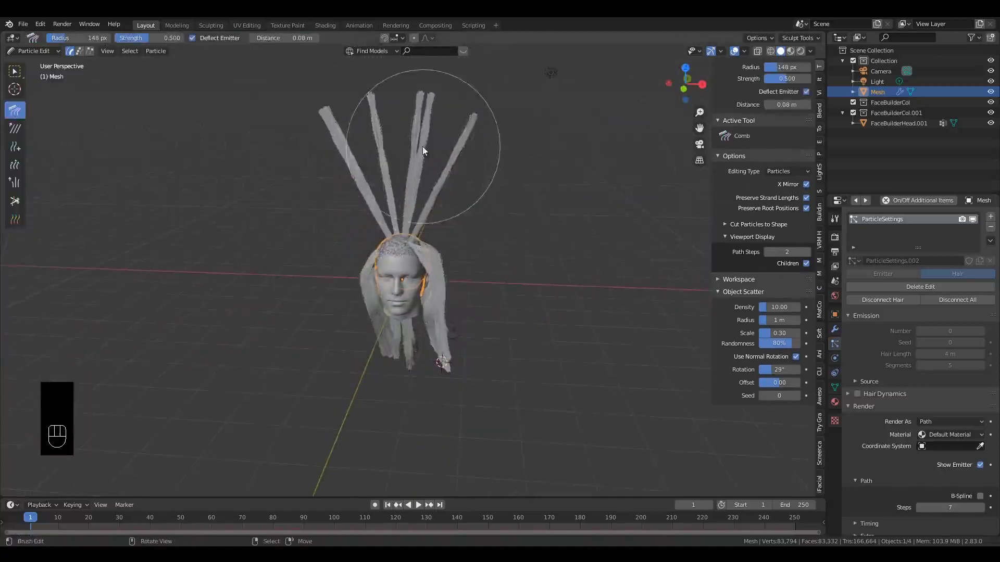
{"action": "mouse_move", "coordinate": [423, 149]}
{"action": "left_mouse_down"}
{"action": "mouse_move", "coordinate": [482, 149]}
{"action": "mouse_move", "coordinate": [558, 238]}
{"action": "mouse_move", "coordinate": [469, 212]}
{"action": "mouse_move", "coordinate": [480, 194]}
{"action": "mouse_move", "coordinate": [533, 287]}
{"action": "mouse_move", "coordinate": [527, 265]}
{"action": "mouse_move", "coordinate": [458, 204]}
{"action": "mouse_move", "coordinate": [521, 298]}
{"action": "left_mouse_up"}
{"action": "scroll", "coordinate": [465, 209], "scroll_direction": "up", "scroll_amount": 4}
{"action": "mouse_move", "coordinate": [456, 140]}
{"action": "left_mouse_down"}
{"action": "mouse_move", "coordinate": [486, 158]}
{"action": "mouse_move", "coordinate": [564, 263]}
{"action": "mouse_move", "coordinate": [576, 316]}
{"action": "mouse_move", "coordinate": [462, 205]}
{"action": "mouse_move", "coordinate": [526, 241]}
{"action": "mouse_move", "coordinate": [458, 171]}
{"action": "mouse_move", "coordinate": [469, 135]}
{"action": "mouse_move", "coordinate": [571, 183]}
{"action": "mouse_move", "coordinate": [642, 254]}
{"action": "left_mouse_up"}
{"action": "scroll", "coordinate": [640, 253], "scroll_direction": "down", "scroll_amount": 4}
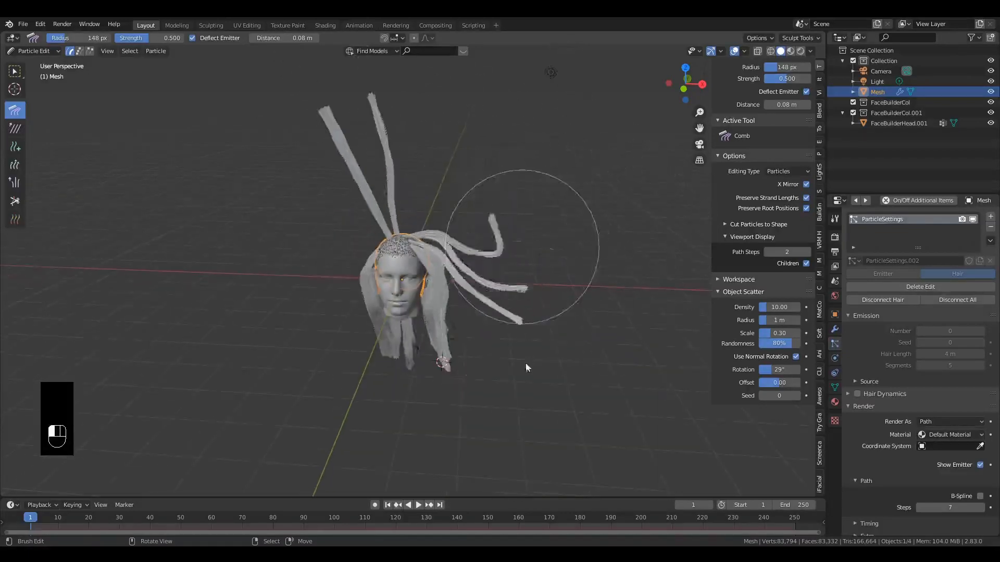
{"action": "left_click_drag", "start_coordinate": [526, 364], "coordinate": [519, 357]}
{"action": "left_click_drag", "start_coordinate": [479, 226], "coordinate": [518, 415]}
Step: Comb the roots of the left-side strands up toward the crown and their lengths inward against the hair below
{"action": "scroll", "coordinate": [516, 360], "scroll_direction": "up", "scroll_amount": 2}
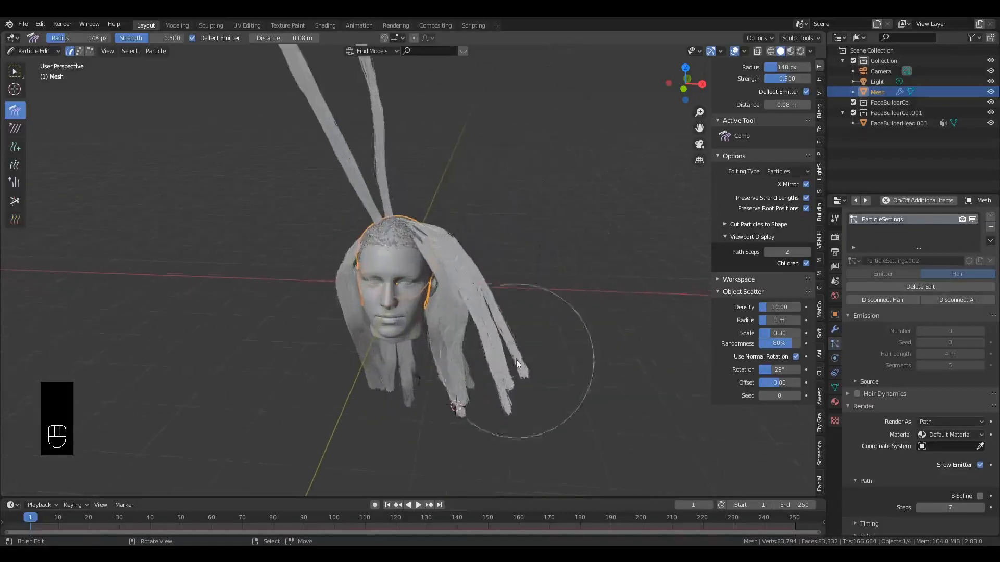
{"action": "left_click_drag", "start_coordinate": [438, 245], "coordinate": [419, 212]}
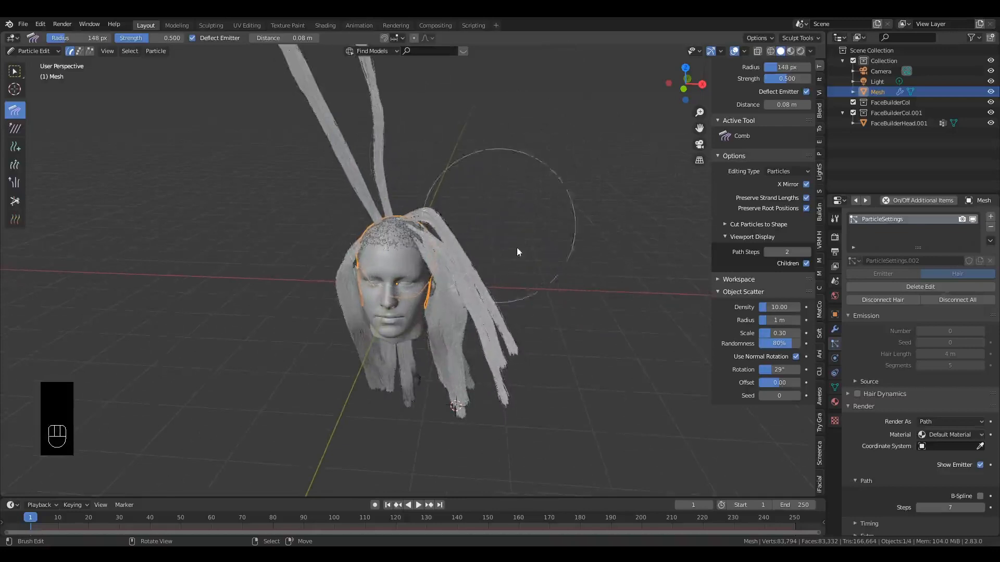
{"action": "mouse_move", "coordinate": [548, 333]}
{"action": "middle_mouse_down"}
{"action": "mouse_move", "coordinate": [558, 305]}
{"action": "mouse_move", "coordinate": [550, 333]}
{"action": "middle_mouse_up"}
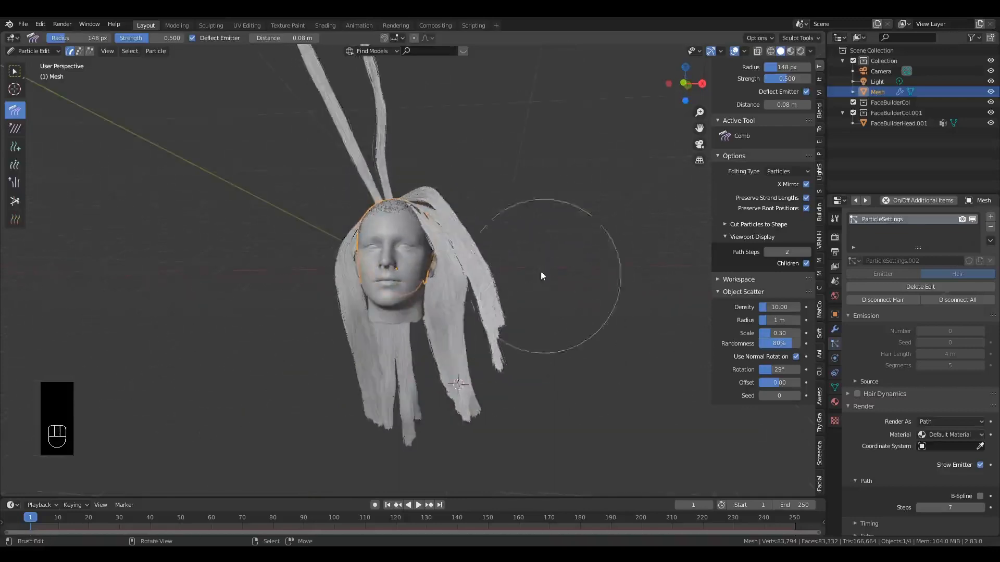
{"action": "left_click_drag", "start_coordinate": [511, 297], "coordinate": [489, 395]}
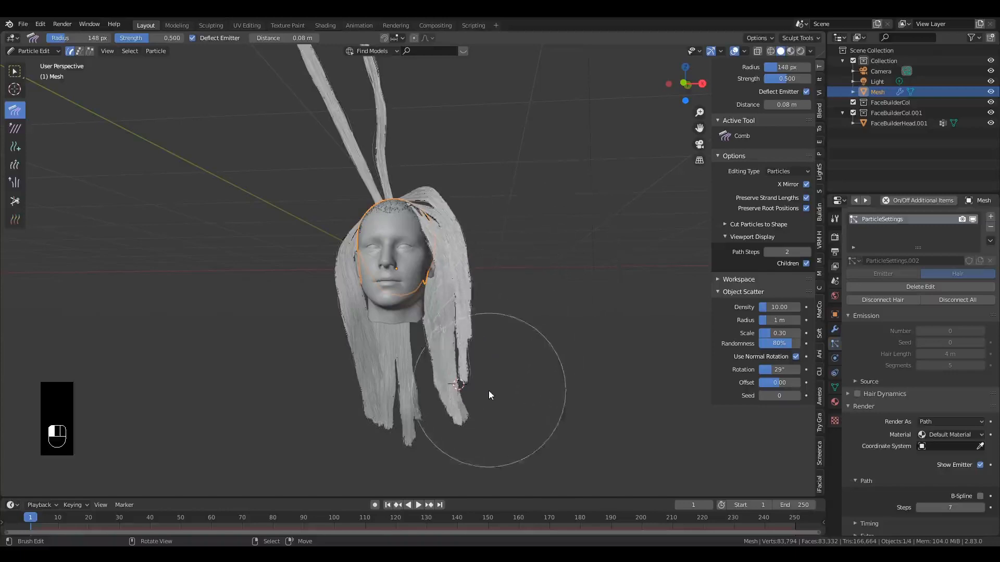
Step: Comb the remaining upright strands down over the head's right side and adjust them near the temple
{"action": "middle_click_drag", "start_coordinate": [506, 263], "coordinate": [530, 238]}
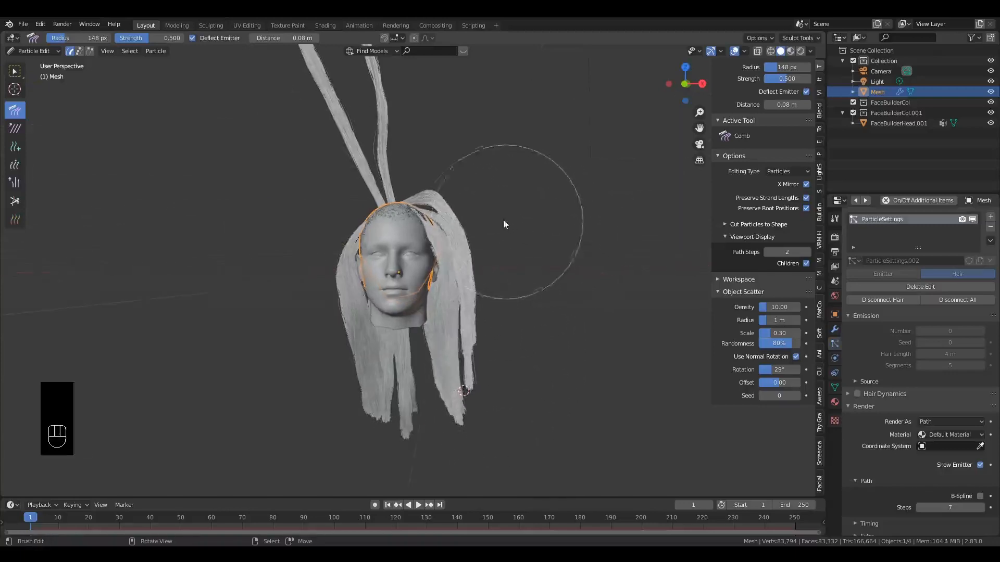
{"action": "scroll", "coordinate": [447, 161], "scroll_direction": "up", "scroll_amount": 1}
{"action": "mouse_move", "coordinate": [388, 103]}
{"action": "left_mouse_down"}
{"action": "mouse_move", "coordinate": [319, 95]}
{"action": "mouse_move", "coordinate": [279, 107]}
{"action": "mouse_move", "coordinate": [365, 102]}
{"action": "mouse_move", "coordinate": [259, 169]}
{"action": "mouse_move", "coordinate": [242, 234]}
{"action": "mouse_move", "coordinate": [308, 133]}
{"action": "mouse_move", "coordinate": [261, 114]}
{"action": "mouse_move", "coordinate": [236, 270]}
{"action": "mouse_move", "coordinate": [291, 129]}
{"action": "mouse_move", "coordinate": [267, 325]}
{"action": "mouse_move", "coordinate": [286, 247]}
{"action": "mouse_move", "coordinate": [239, 213]}
{"action": "mouse_move", "coordinate": [221, 309]}
{"action": "mouse_move", "coordinate": [242, 383]}
{"action": "mouse_move", "coordinate": [228, 274]}
{"action": "mouse_move", "coordinate": [245, 417]}
{"action": "mouse_move", "coordinate": [252, 298]}
{"action": "mouse_move", "coordinate": [251, 363]}
{"action": "mouse_move", "coordinate": [265, 395]}
{"action": "mouse_move", "coordinate": [270, 301]}
{"action": "mouse_move", "coordinate": [289, 342]}
{"action": "mouse_move", "coordinate": [329, 227]}
{"action": "mouse_move", "coordinate": [354, 199]}
{"action": "mouse_move", "coordinate": [340, 217]}
{"action": "left_mouse_up"}
{"action": "scroll", "coordinate": [341, 218], "scroll_direction": "up", "scroll_amount": 3}
{"action": "mouse_move", "coordinate": [340, 218]}
{"action": "middle_mouse_down", "text": "shift"}
{"action": "mouse_move", "coordinate": [402, 308]}
{"action": "mouse_move", "coordinate": [458, 332]}
{"action": "mouse_move", "coordinate": [457, 312]}
{"action": "middle_mouse_up", "text": "shift"}
{"action": "left_click_drag", "start_coordinate": [457, 313], "coordinate": [455, 281]}
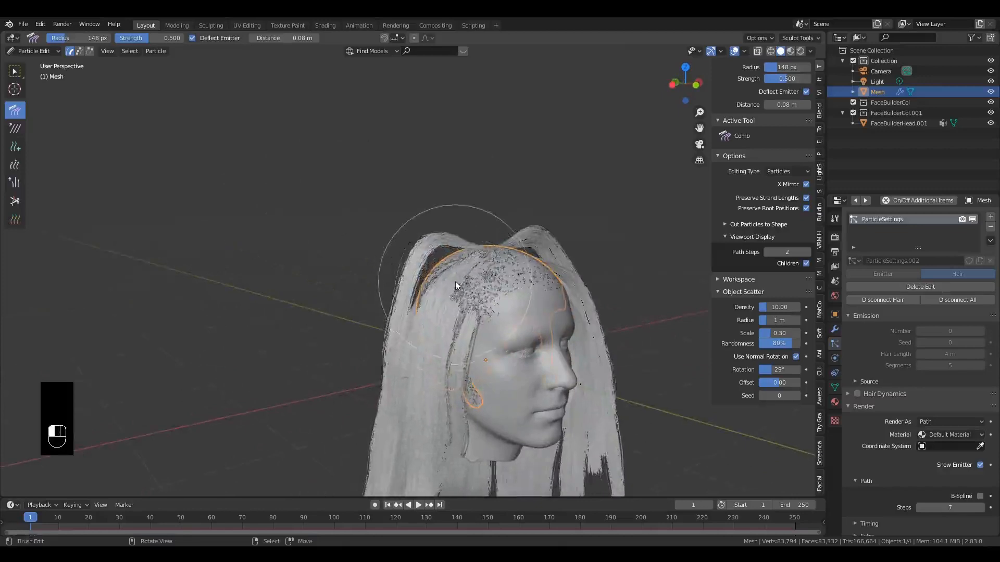
Step: Shape the top strands near their roots on both sides, combing the raised arcs closer to the scalp
{"action": "middle_click_drag", "start_coordinate": [455, 281], "coordinate": [432, 261]}
{"action": "mouse_move", "coordinate": [413, 204]}
{"action": "left_mouse_down"}
{"action": "mouse_move", "coordinate": [391, 222]}
{"action": "mouse_move", "coordinate": [384, 261]}
{"action": "mouse_move", "coordinate": [388, 172]}
{"action": "mouse_move", "coordinate": [385, 221]}
{"action": "mouse_move", "coordinate": [339, 218]}
{"action": "mouse_move", "coordinate": [347, 280]}
{"action": "mouse_move", "coordinate": [395, 289]}
{"action": "mouse_move", "coordinate": [416, 245]}
{"action": "mouse_move", "coordinate": [433, 257]}
{"action": "mouse_move", "coordinate": [438, 248]}
{"action": "mouse_move", "coordinate": [406, 229]}
{"action": "mouse_move", "coordinate": [346, 252]}
{"action": "mouse_move", "coordinate": [351, 275]}
{"action": "mouse_move", "coordinate": [409, 275]}
{"action": "mouse_move", "coordinate": [444, 241]}
{"action": "left_mouse_up"}
{"action": "middle_click_drag", "start_coordinate": [445, 237], "coordinate": [392, 271]}
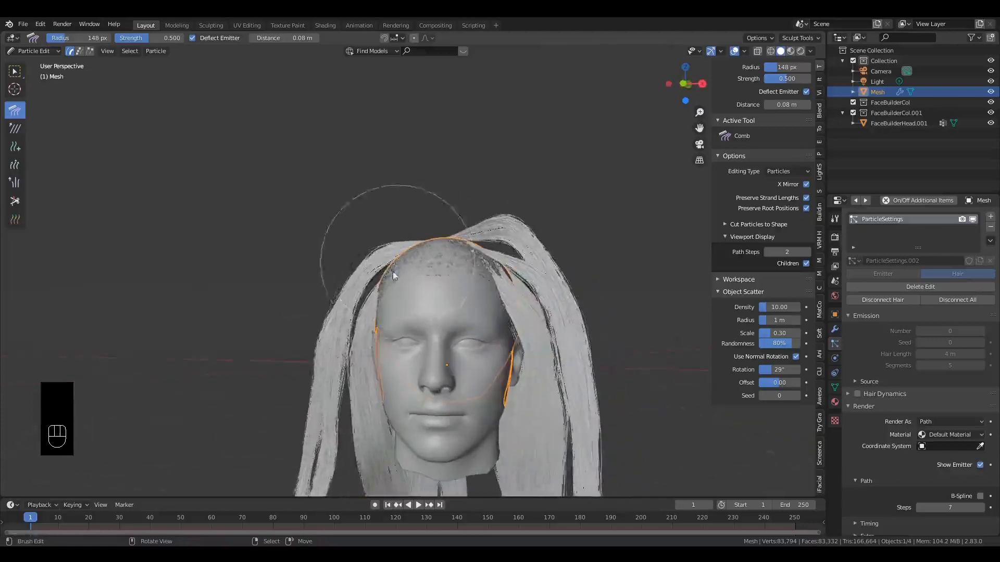
{"action": "left_click_drag", "start_coordinate": [390, 273], "coordinate": [396, 248]}
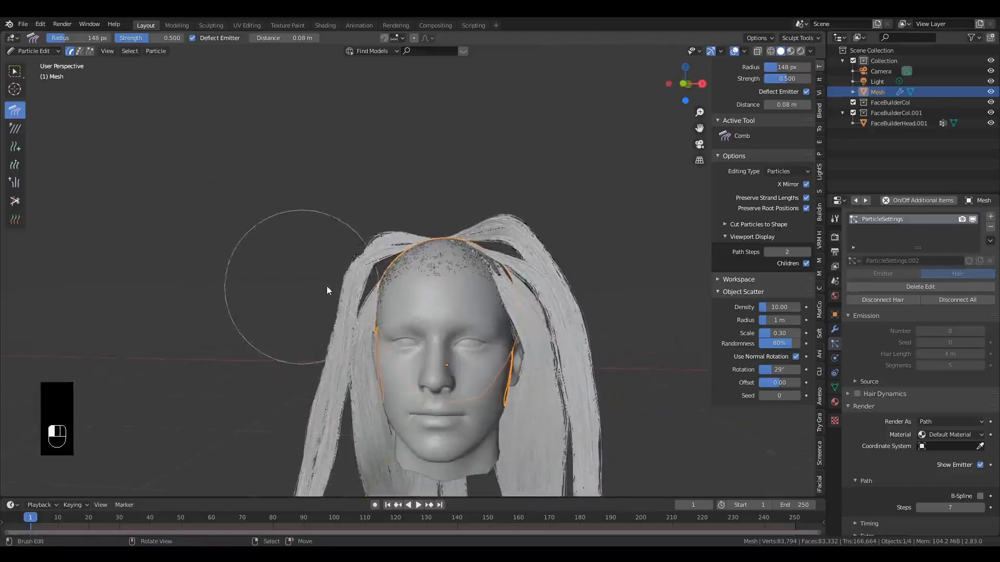
{"action": "mouse_move", "coordinate": [327, 287]}
{"action": "left_mouse_down"}
{"action": "mouse_move", "coordinate": [345, 280]}
{"action": "mouse_move", "coordinate": [361, 302]}
{"action": "mouse_move", "coordinate": [496, 296]}
{"action": "mouse_move", "coordinate": [376, 298]}
{"action": "mouse_move", "coordinate": [383, 257]}
{"action": "mouse_move", "coordinate": [362, 258]}
{"action": "mouse_move", "coordinate": [469, 253]}
{"action": "left_mouse_up"}
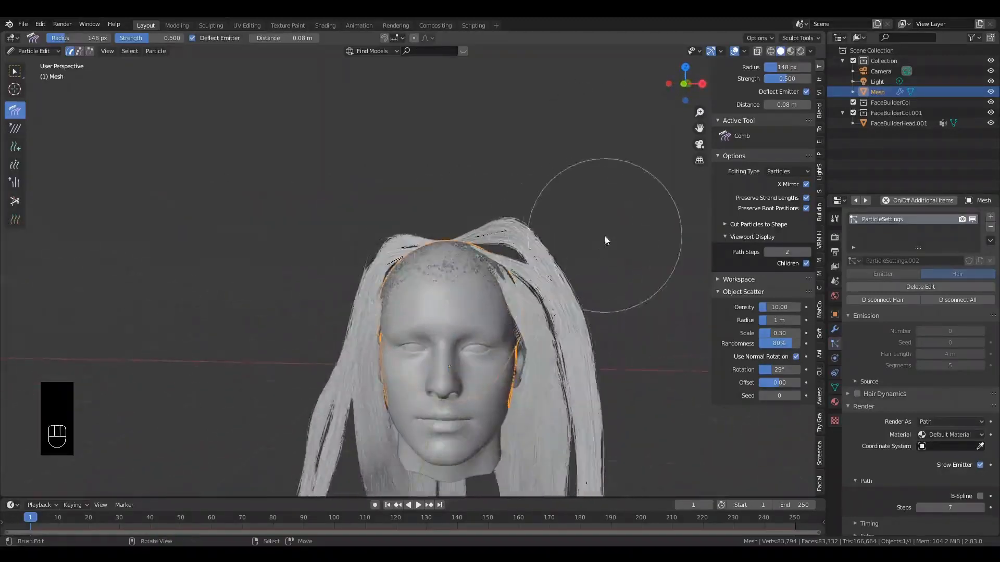
{"action": "left_click_drag", "start_coordinate": [604, 240], "coordinate": [602, 279]}
{"action": "mouse_move", "coordinate": [580, 212]}
{"action": "left_mouse_down"}
{"action": "mouse_move", "coordinate": [549, 217]}
{"action": "mouse_move", "coordinate": [553, 233]}
{"action": "mouse_move", "coordinate": [519, 270]}
{"action": "mouse_move", "coordinate": [480, 212]}
{"action": "mouse_move", "coordinate": [476, 251]}
{"action": "left_mouse_up"}
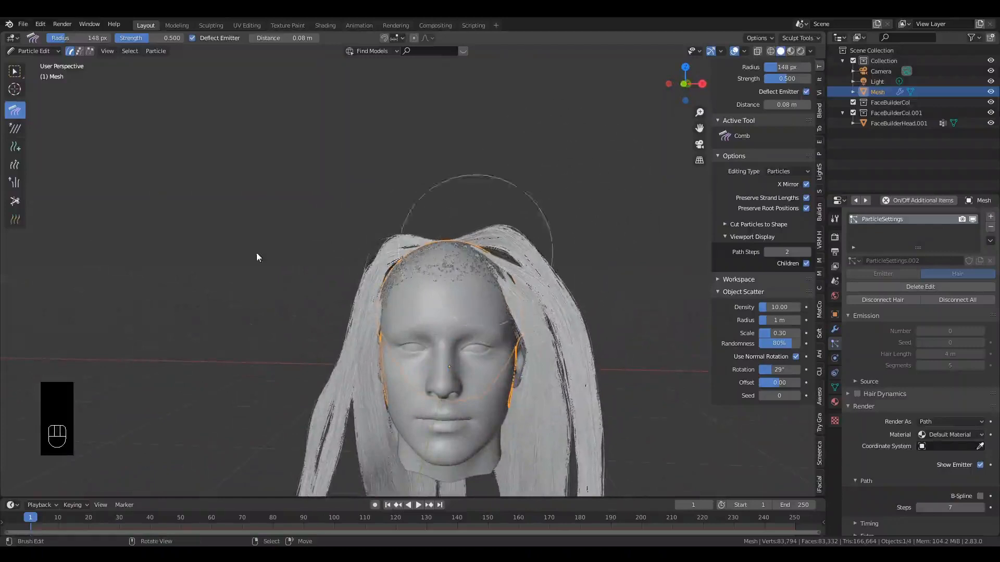
Step: Switch back to the Add brush for placing strands on the top of the scalp
{"action": "left_click", "coordinate": [15, 146]}
{"action": "left_click_drag", "start_coordinate": [330, 267], "coordinate": [375, 384], "text": "alt"}
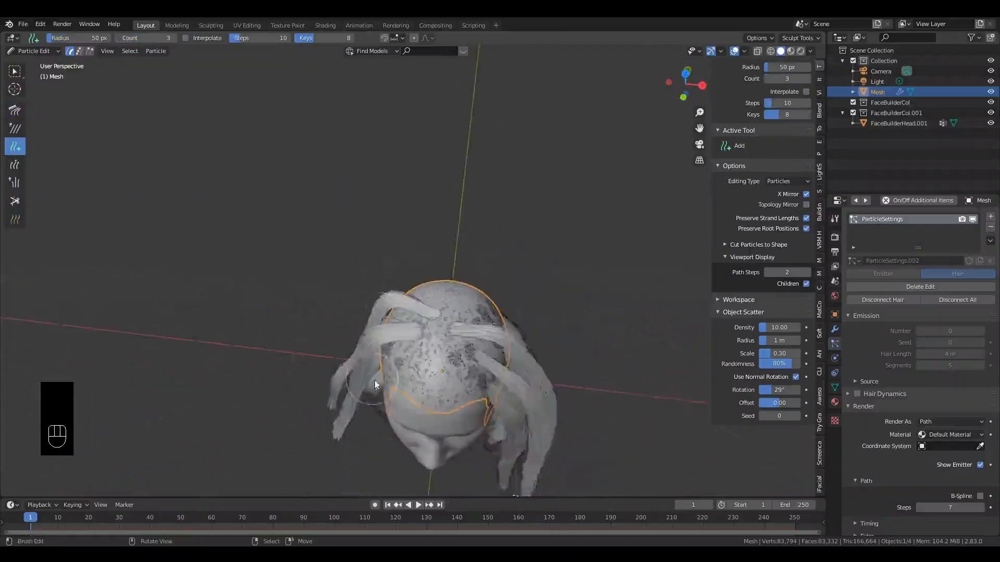
{"action": "scroll", "coordinate": [375, 384], "scroll_direction": "up", "scroll_amount": 1}
{"action": "left_click", "coordinate": [806, 92]}
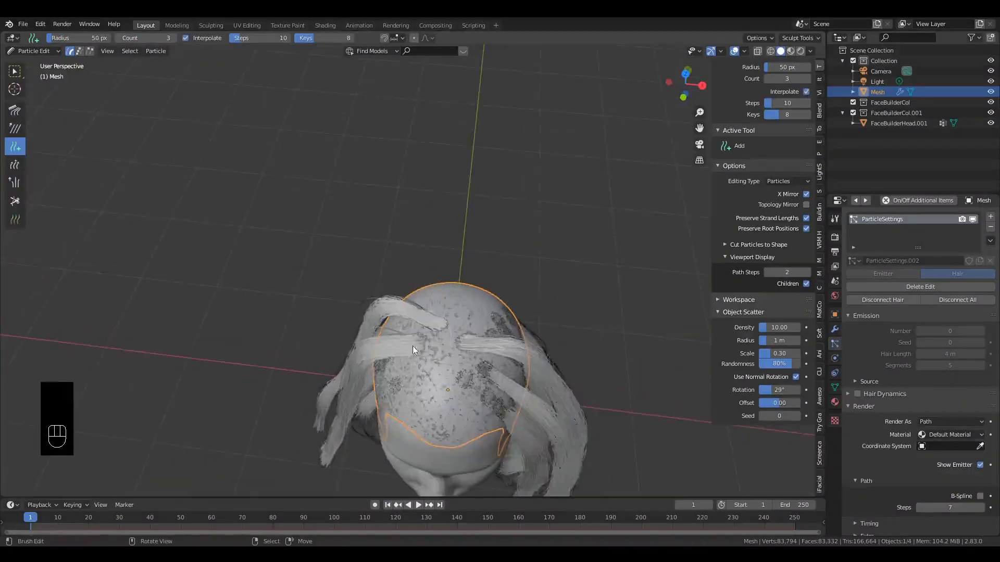
{"action": "left_click", "coordinate": [432, 379]}
{"action": "key", "text": "ctrl+z"}
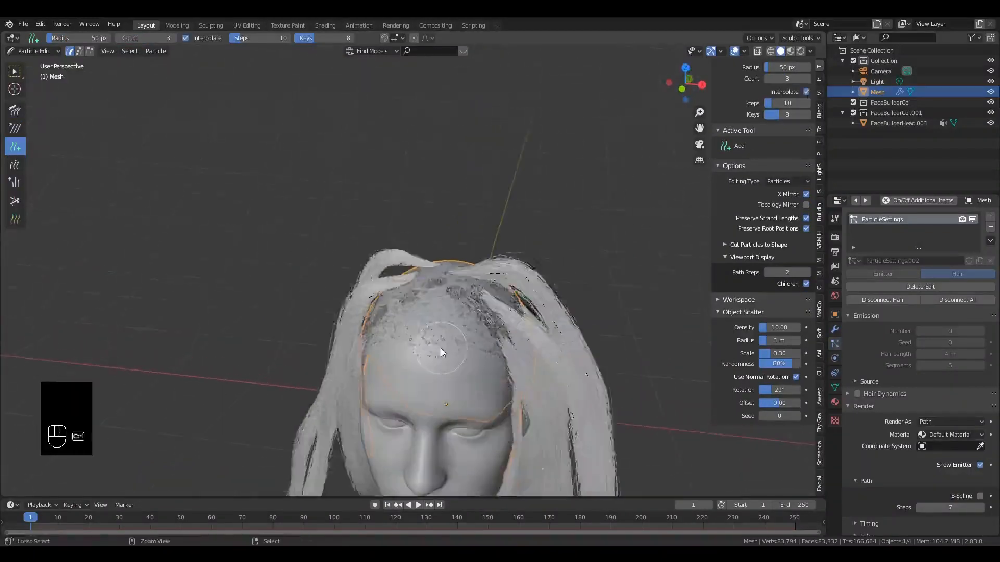
{"action": "key", "text": "ctrl+z"}
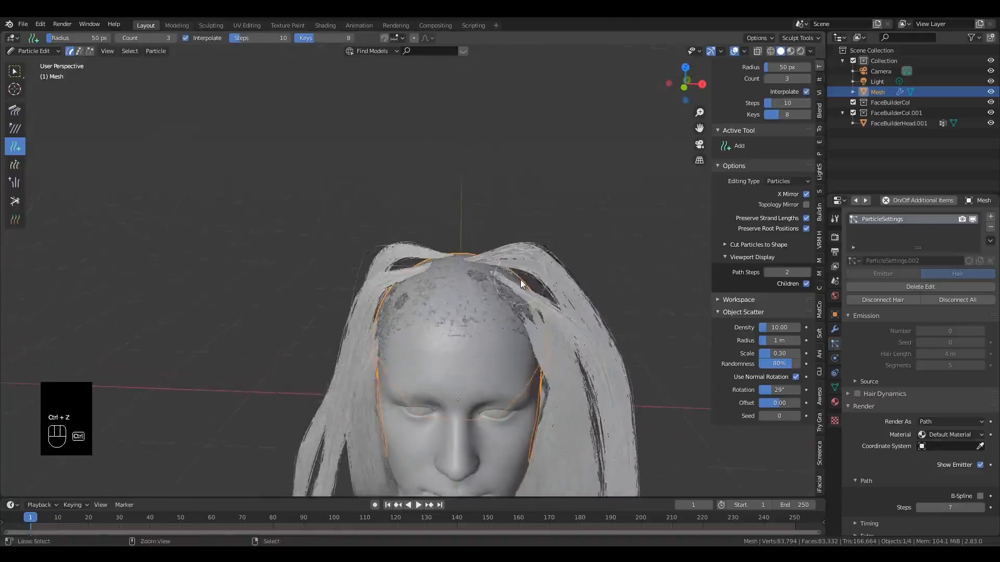
{"action": "left_click", "coordinate": [806, 92]}
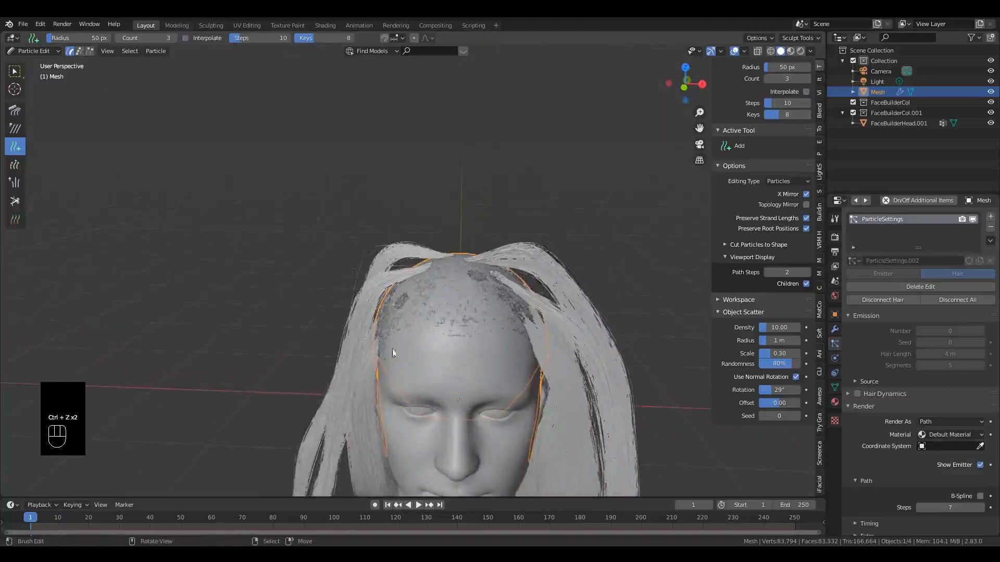
{"action": "left_click", "coordinate": [442, 291]}
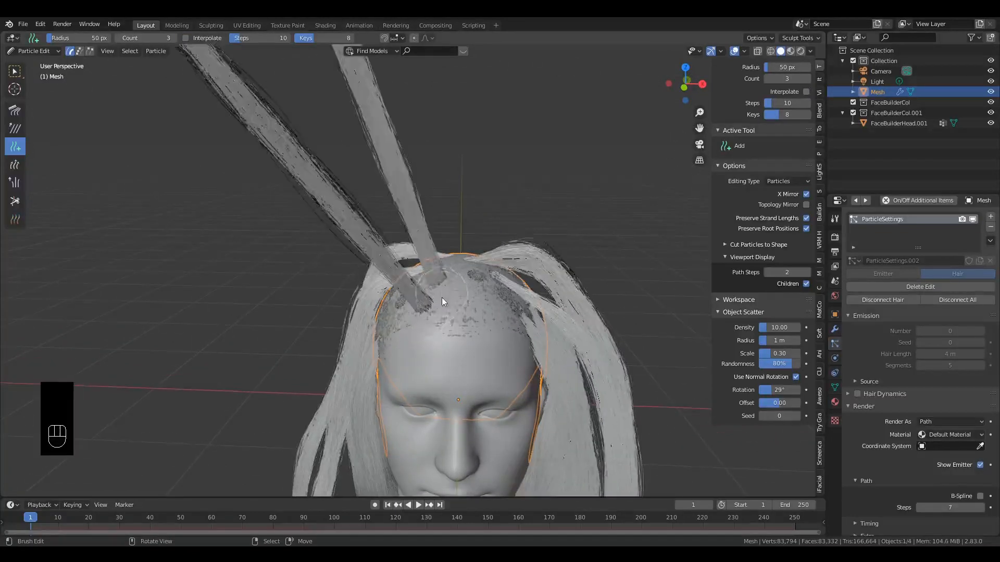
{"action": "left_click", "coordinate": [484, 293]}
{"action": "left_click_drag", "start_coordinate": [482, 289], "coordinate": [310, 291], "text": "alt"}
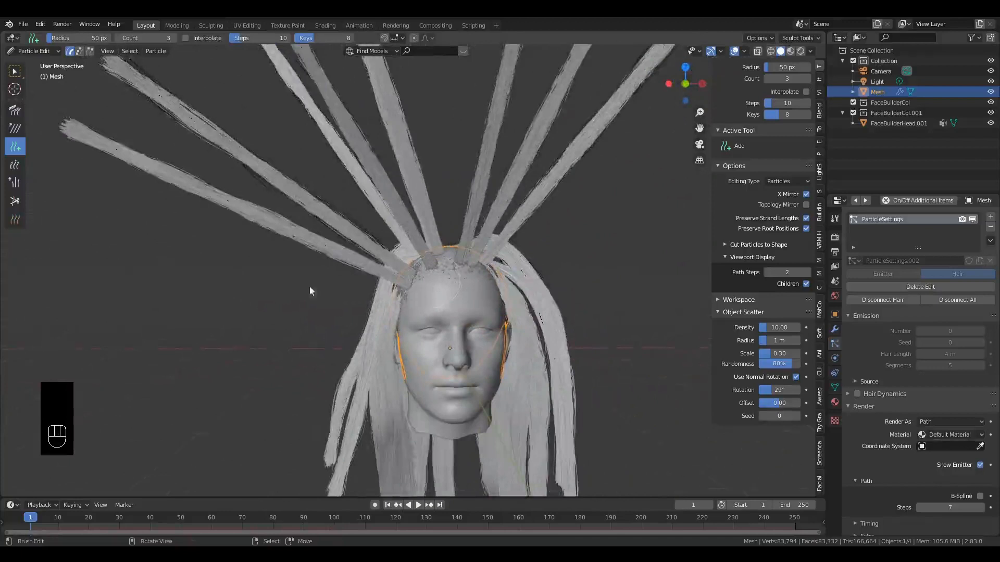
{"action": "left_click", "coordinate": [15, 110]}
{"action": "scroll", "coordinate": [343, 285], "scroll_direction": "down", "scroll_amount": 5}
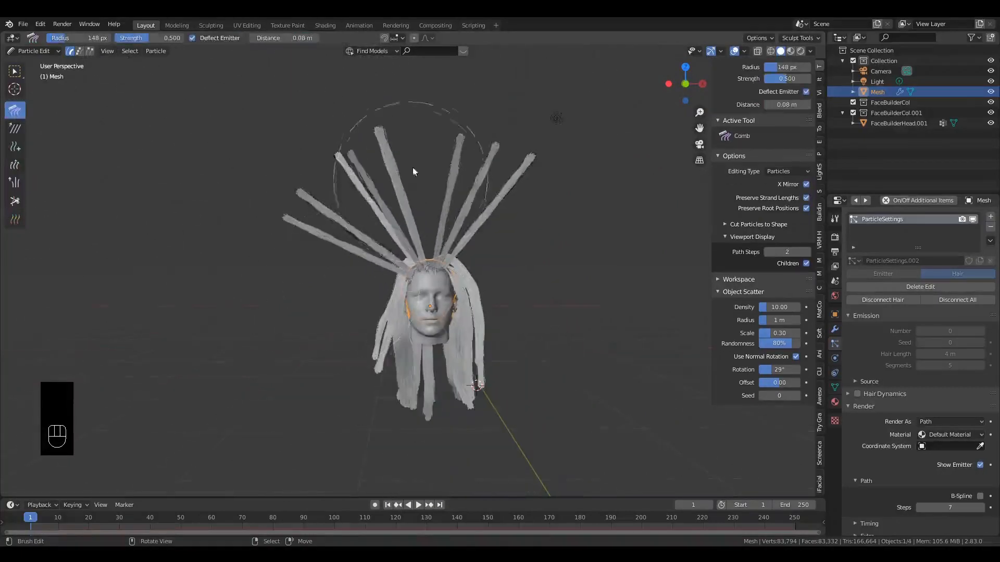
{"action": "left_click_drag", "start_coordinate": [445, 158], "coordinate": [501, 258]}
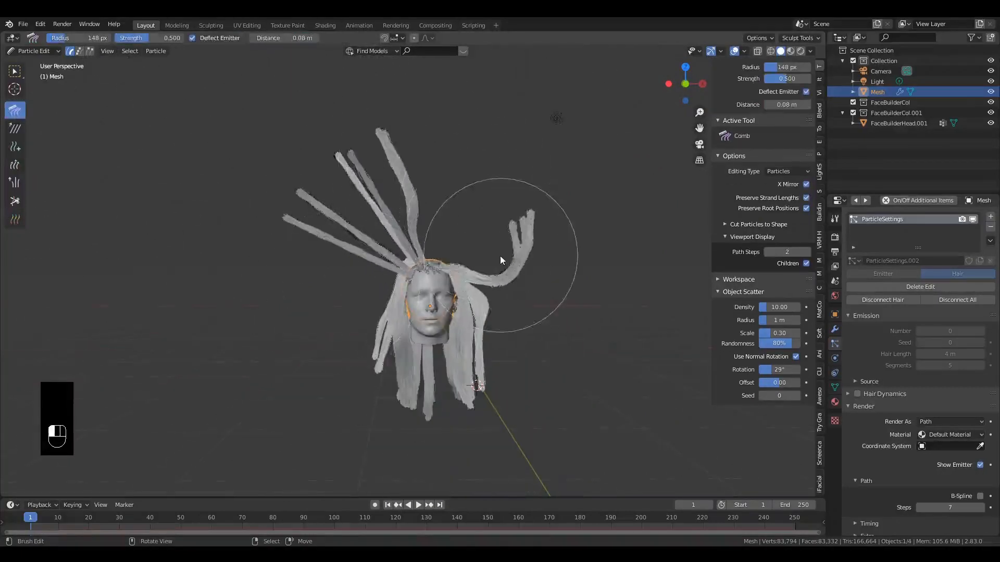
{"action": "key", "text": "ctrl+z"}
{"action": "key", "text": "ctrl+z"}
{"action": "key", "text": "ctrl+z"}
{"action": "key", "text": "ctrl+z"}
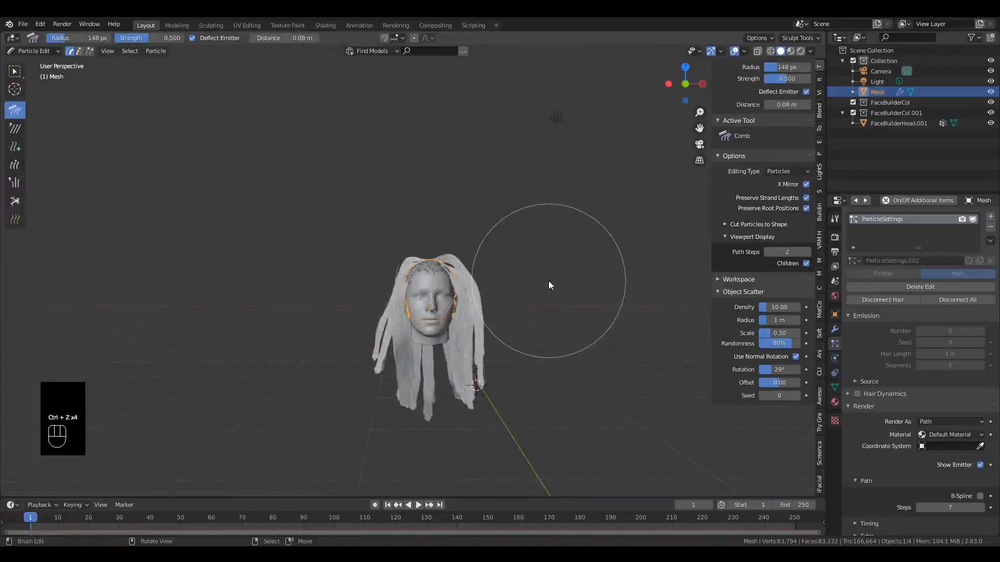
Step: Hide all existing strands from editing, and add new strands without interpolation on both sides of the front top of the scalp
{"action": "key", "text": "a"}
{"action": "key", "text": "h"}
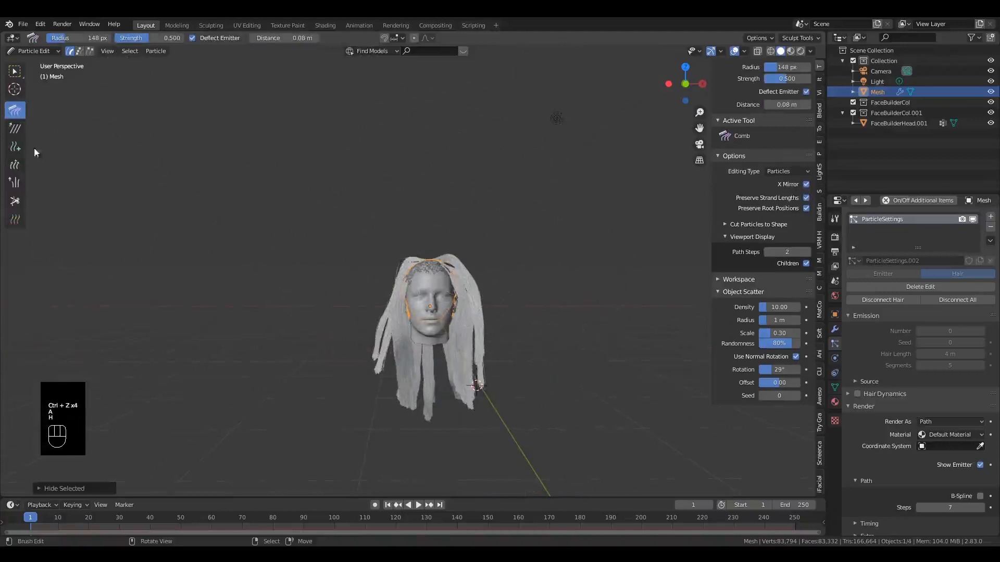
{"action": "left_click", "coordinate": [15, 147]}
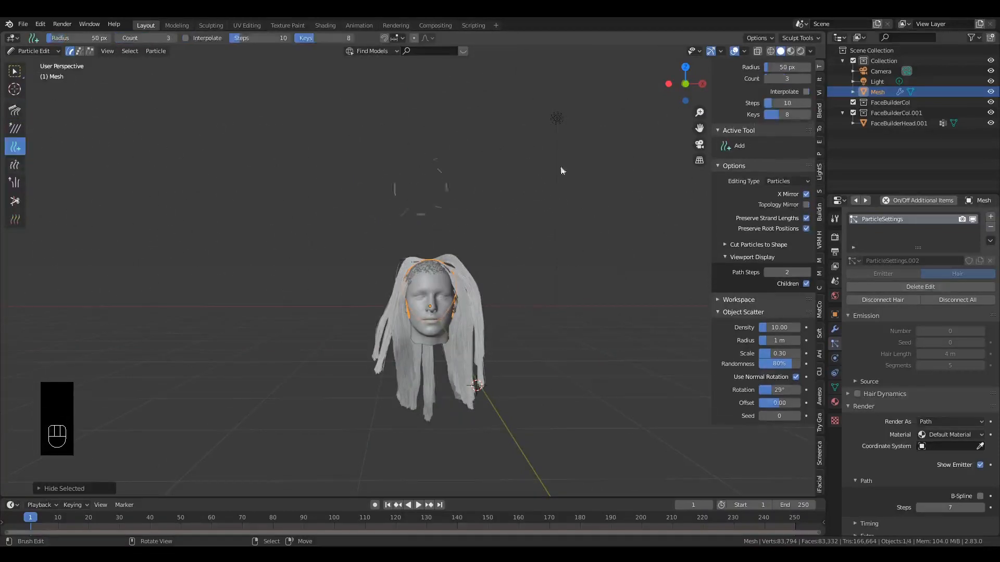
{"action": "left_click", "coordinate": [806, 92]}
{"action": "scroll", "coordinate": [495, 301], "scroll_direction": "up", "scroll_amount": 6}
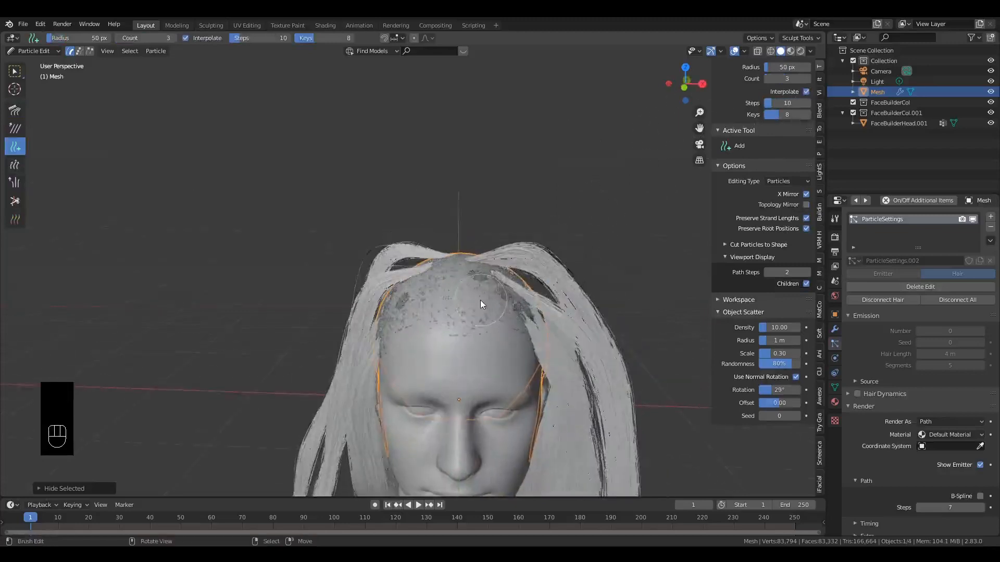
{"action": "left_click", "coordinate": [806, 92]}
{"action": "left_click", "coordinate": [477, 298]}
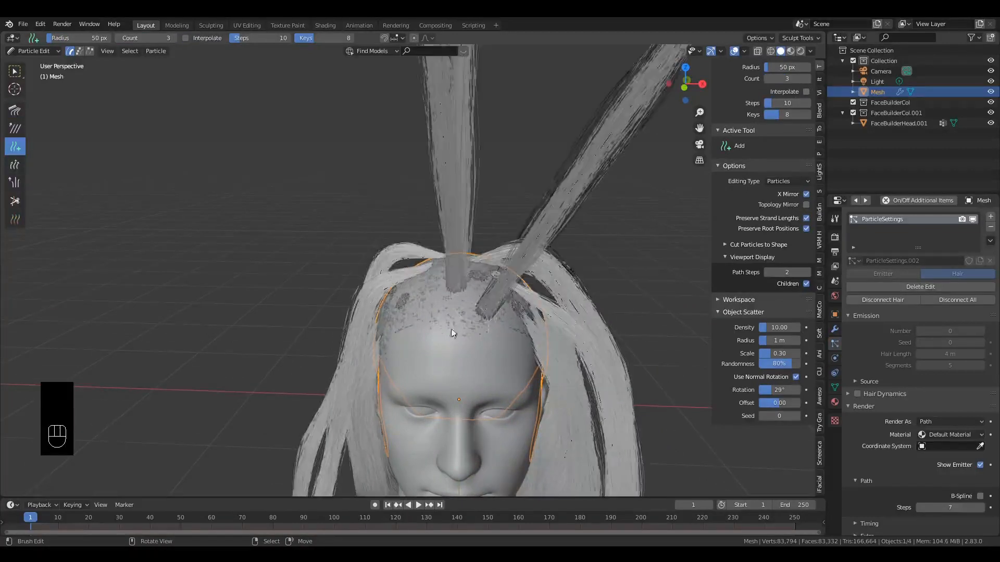
{"action": "left_click", "coordinate": [416, 297]}
{"action": "scroll", "coordinate": [415, 291], "scroll_direction": "down", "scroll_amount": 4}
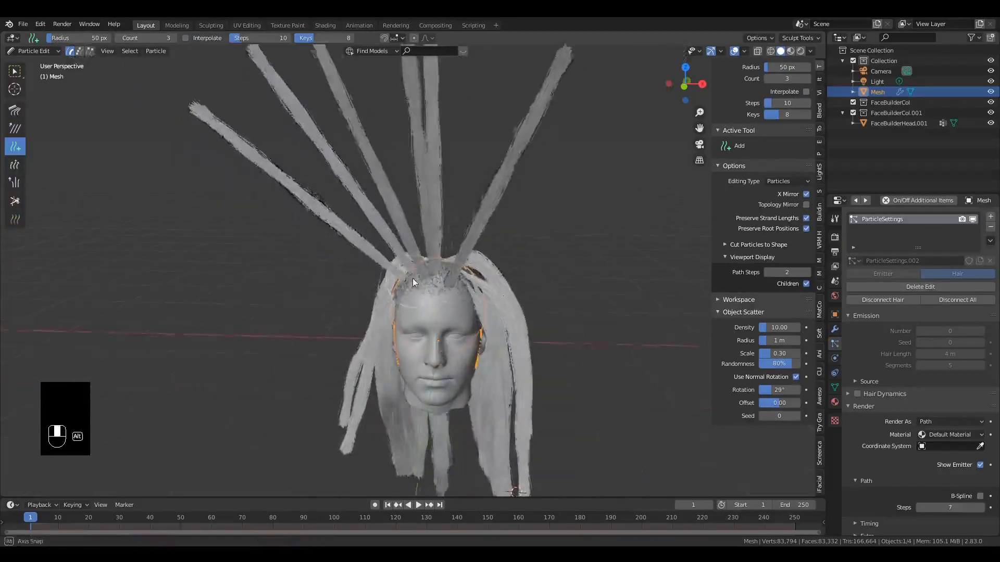
Step: Comb the new upright strands outward from the parting, bringing the right-hand ones down over the head's right side
{"action": "left_click", "coordinate": [15, 110]}
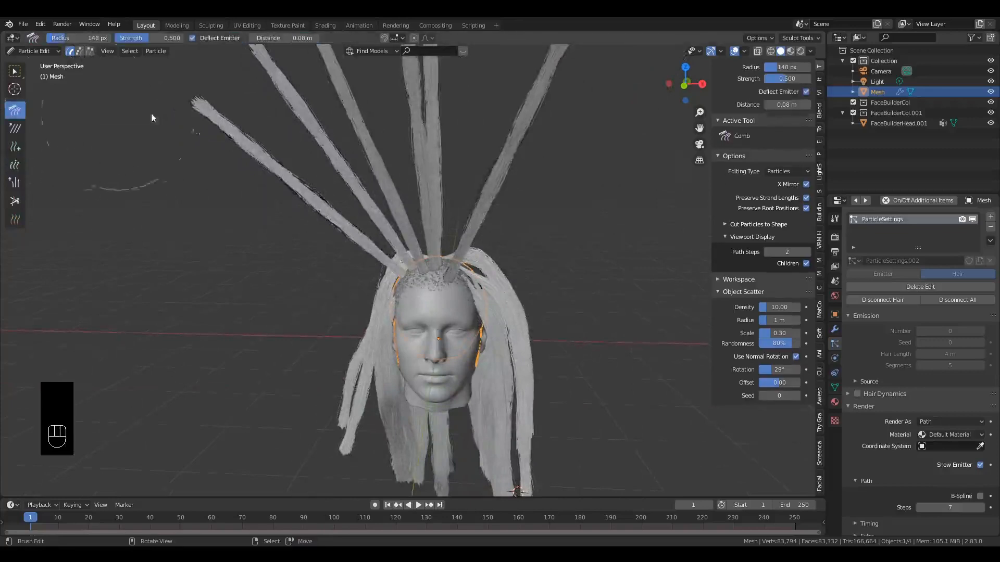
{"action": "scroll", "coordinate": [424, 180], "scroll_direction": "down", "scroll_amount": 3}
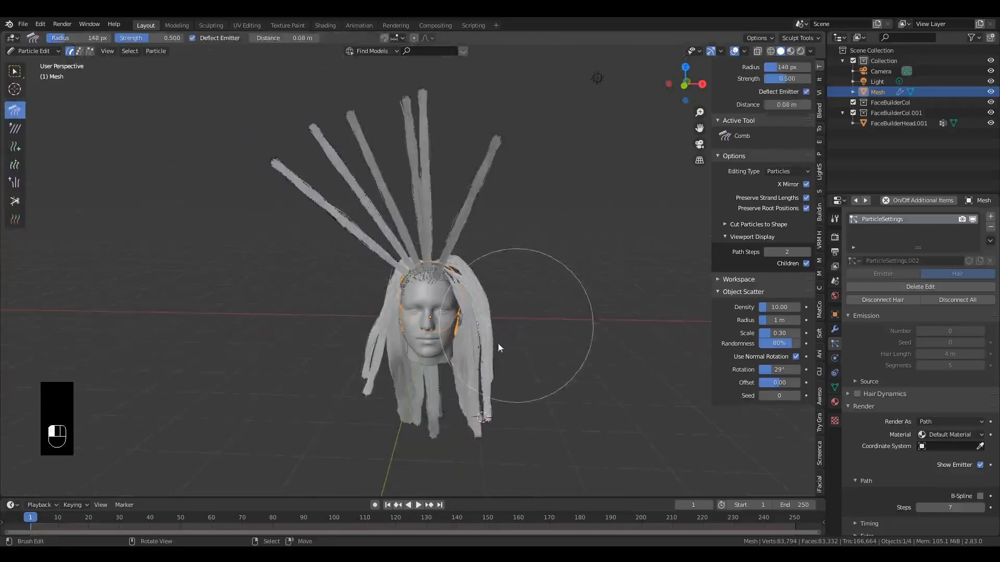
{"action": "mouse_move", "coordinate": [444, 203]}
{"action": "left_mouse_down"}
{"action": "mouse_move", "coordinate": [475, 225]}
{"action": "mouse_move", "coordinate": [536, 312]}
{"action": "left_mouse_up"}
{"action": "mouse_move", "coordinate": [416, 238]}
{"action": "left_mouse_down"}
{"action": "mouse_move", "coordinate": [288, 152]}
{"action": "mouse_move", "coordinate": [333, 187]}
{"action": "mouse_move", "coordinate": [316, 252]}
{"action": "mouse_move", "coordinate": [314, 384]}
{"action": "mouse_move", "coordinate": [330, 159]}
{"action": "left_mouse_up"}
{"action": "mouse_move", "coordinate": [299, 205]}
{"action": "left_mouse_down"}
{"action": "mouse_move", "coordinate": [334, 442]}
{"action": "mouse_move", "coordinate": [330, 272]}
{"action": "mouse_move", "coordinate": [345, 405]}
{"action": "mouse_move", "coordinate": [306, 252]}
{"action": "mouse_move", "coordinate": [335, 356]}
{"action": "left_mouse_up"}
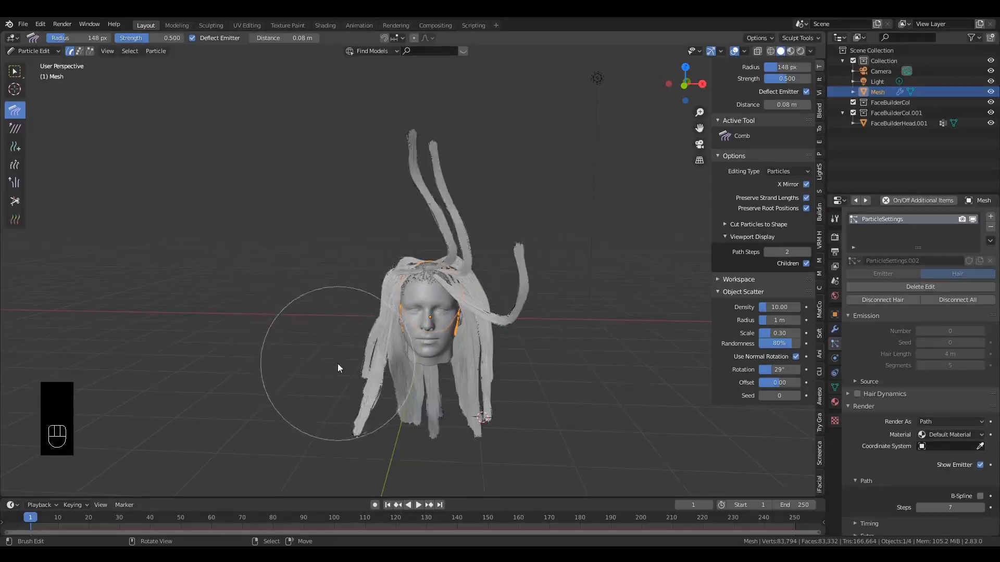
{"action": "scroll", "coordinate": [339, 363], "scroll_direction": "up", "scroll_amount": 2}
{"action": "scroll", "coordinate": [337, 406], "scroll_direction": "down", "scroll_amount": 2}
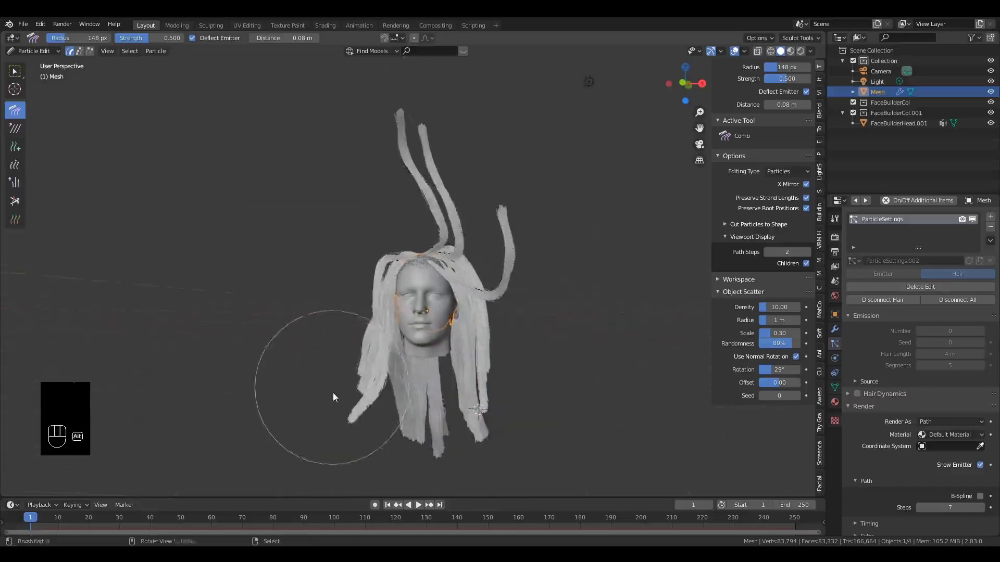
{"action": "mouse_move", "coordinate": [386, 391]}
{"action": "middle_mouse_down"}
{"action": "mouse_move", "coordinate": [426, 420]}
{"action": "mouse_move", "coordinate": [369, 382]}
{"action": "middle_mouse_up"}
{"action": "scroll", "coordinate": [446, 263], "scroll_direction": "up", "scroll_amount": 2}
Step: Comb the remaining upright strands down over the head's left side and align their ends with the hair below
{"action": "mouse_move", "coordinate": [436, 170]}
{"action": "left_mouse_down"}
{"action": "mouse_move", "coordinate": [480, 187]}
{"action": "mouse_move", "coordinate": [576, 341]}
{"action": "mouse_move", "coordinate": [572, 334]}
{"action": "left_mouse_up"}
{"action": "scroll", "coordinate": [546, 310], "scroll_direction": "down", "scroll_amount": 1}
{"action": "scroll", "coordinate": [545, 311], "scroll_direction": "down", "scroll_amount": 4}
{"action": "scroll", "coordinate": [455, 292], "scroll_direction": "up", "scroll_amount": 3}
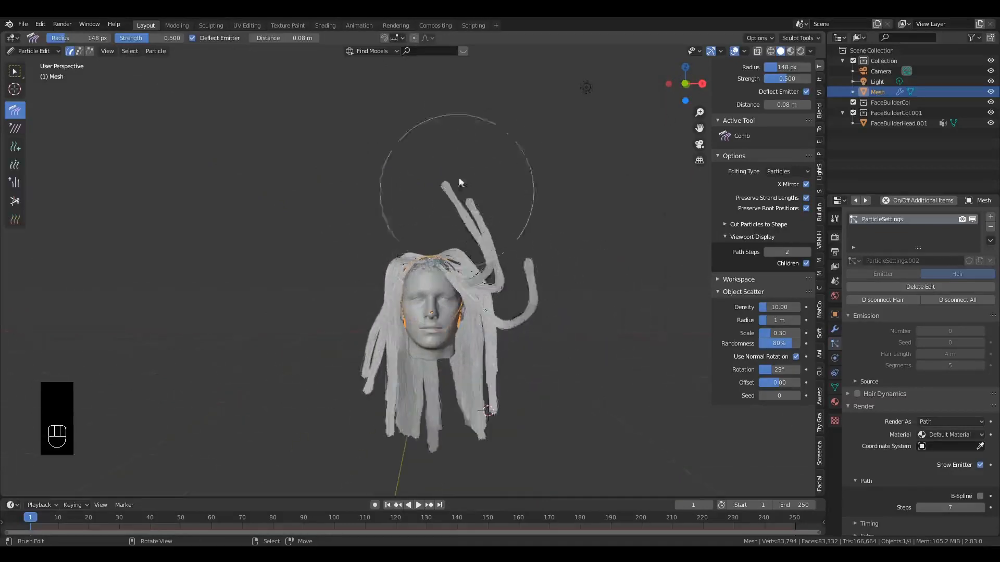
{"action": "mouse_move", "coordinate": [458, 177]}
{"action": "left_mouse_down"}
{"action": "mouse_move", "coordinate": [592, 383]}
{"action": "mouse_move", "coordinate": [611, 459]}
{"action": "left_mouse_up"}
{"action": "mouse_move", "coordinate": [435, 201]}
{"action": "left_mouse_down"}
{"action": "mouse_move", "coordinate": [560, 363]}
{"action": "mouse_move", "coordinate": [529, 438]}
{"action": "left_mouse_up"}
{"action": "left_click_drag", "start_coordinate": [532, 302], "coordinate": [493, 416]}
Step: Shape the front strands near their roots on both sides of the parting, combing the raised arcs closer to the scalp
{"action": "scroll", "coordinate": [485, 323], "scroll_direction": "up", "scroll_amount": 2}
{"action": "mouse_move", "coordinate": [463, 260]}
{"action": "left_mouse_down"}
{"action": "mouse_move", "coordinate": [461, 252]}
{"action": "mouse_move", "coordinate": [462, 285]}
{"action": "mouse_move", "coordinate": [471, 267]}
{"action": "left_mouse_up"}
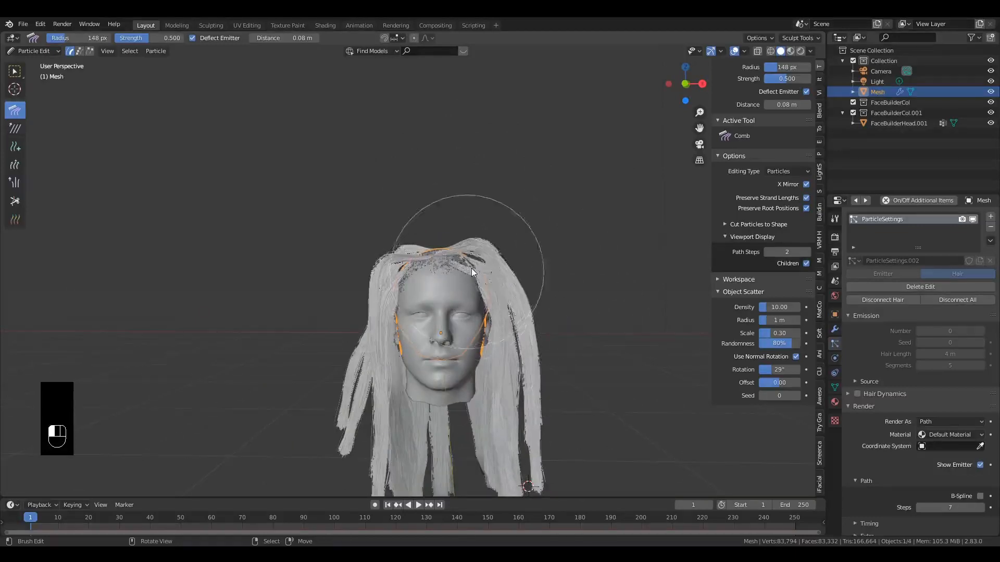
{"action": "scroll", "coordinate": [520, 243], "scroll_direction": "up", "scroll_amount": 2}
{"action": "middle_click_drag", "start_coordinate": [519, 238], "coordinate": [517, 210]}
{"action": "mouse_move", "coordinate": [523, 251]}
{"action": "left_mouse_down"}
{"action": "mouse_move", "coordinate": [511, 290]}
{"action": "mouse_move", "coordinate": [501, 258]}
{"action": "mouse_move", "coordinate": [562, 212]}
{"action": "left_mouse_up"}
{"action": "mouse_move", "coordinate": [544, 252]}
{"action": "left_mouse_down"}
{"action": "mouse_move", "coordinate": [553, 297]}
{"action": "mouse_move", "coordinate": [514, 295]}
{"action": "left_mouse_up"}
{"action": "mouse_move", "coordinate": [514, 295]}
{"action": "middle_mouse_down"}
{"action": "mouse_move", "coordinate": [547, 328]}
{"action": "mouse_move", "coordinate": [446, 255]}
{"action": "middle_mouse_up"}
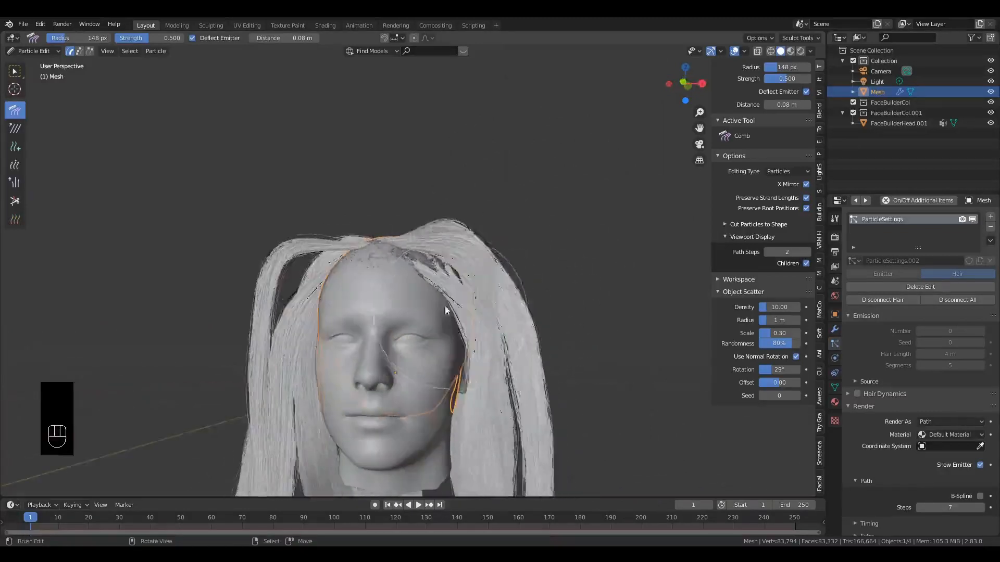
{"action": "left_click_drag", "start_coordinate": [446, 255], "coordinate": [436, 262]}
{"action": "middle_click_drag", "start_coordinate": [436, 260], "coordinate": [385, 231]}
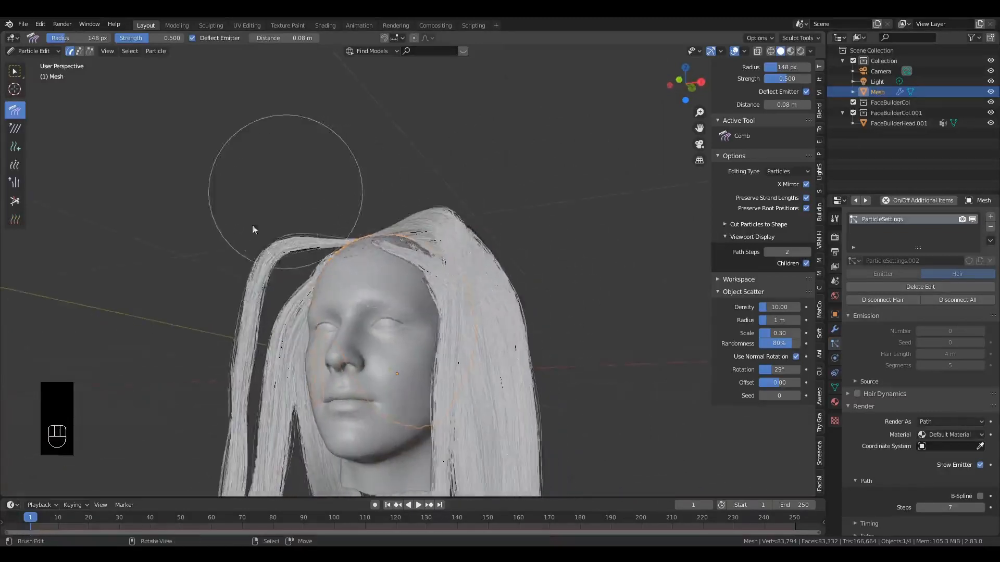
{"action": "mouse_move", "coordinate": [252, 228]}
{"action": "left_mouse_down"}
{"action": "mouse_move", "coordinate": [236, 275]}
{"action": "mouse_move", "coordinate": [270, 289]}
{"action": "mouse_move", "coordinate": [305, 283]}
{"action": "left_mouse_up"}
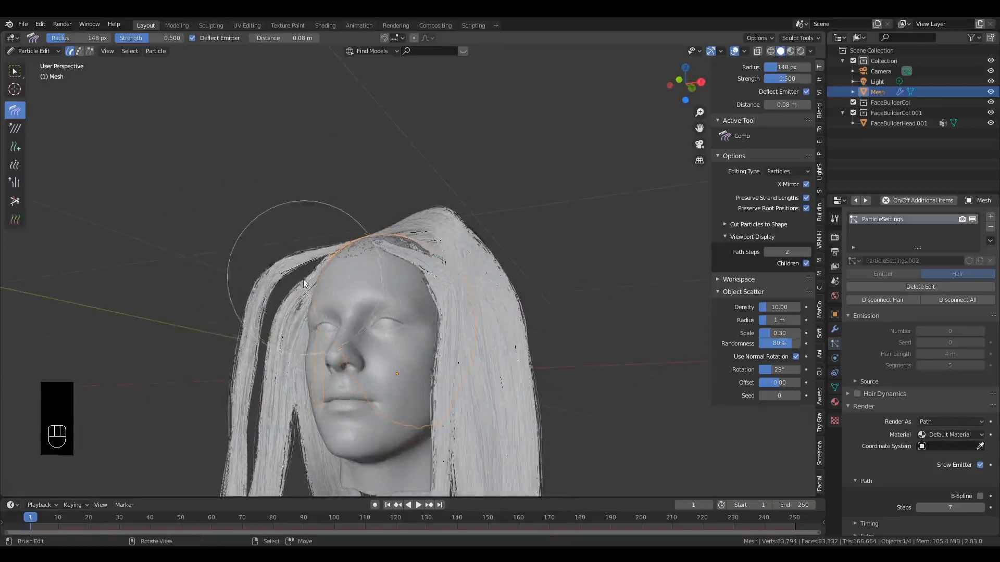
Step: Comb the front lengths on the head's right side downward and inward against the surrounding hair
{"action": "mouse_move", "coordinate": [305, 283]}
{"action": "middle_mouse_down"}
{"action": "mouse_move", "coordinate": [473, 286]}
{"action": "mouse_move", "coordinate": [531, 274]}
{"action": "mouse_move", "coordinate": [546, 304]}
{"action": "middle_mouse_up"}
{"action": "scroll", "coordinate": [584, 259], "scroll_direction": "down", "scroll_amount": 4}
{"action": "mouse_move", "coordinate": [549, 338]}
{"action": "left_mouse_down"}
{"action": "mouse_move", "coordinate": [513, 415]}
{"action": "mouse_move", "coordinate": [517, 404]}
{"action": "mouse_move", "coordinate": [513, 487]}
{"action": "left_mouse_up"}
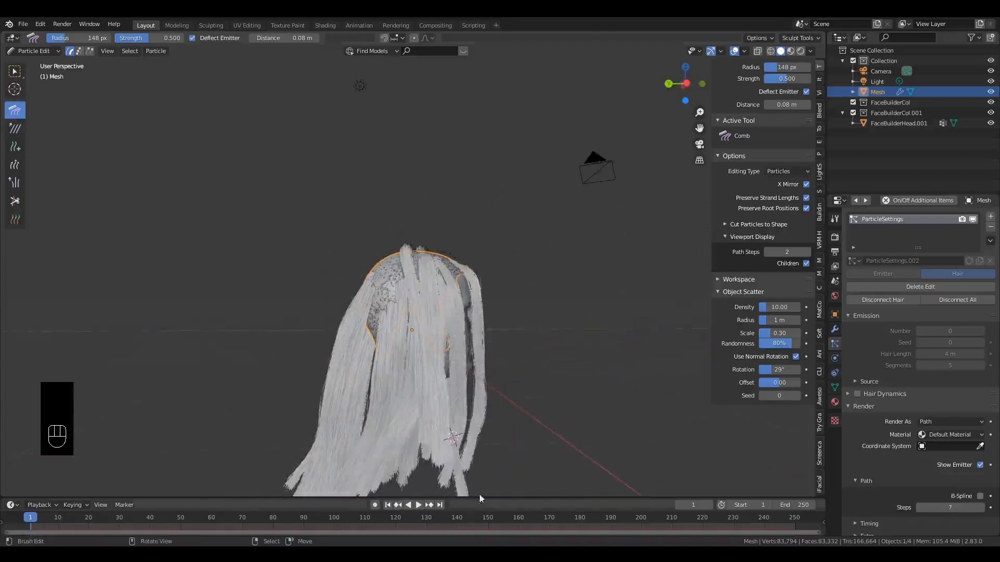
{"action": "middle_click_drag", "start_coordinate": [511, 457], "coordinate": [445, 443]}
{"action": "mouse_move", "coordinate": [444, 440]}
{"action": "left_mouse_down", "text": "alt"}
{"action": "mouse_move", "coordinate": [495, 417]}
{"action": "mouse_move", "coordinate": [453, 443]}
{"action": "mouse_move", "coordinate": [485, 425]}
{"action": "mouse_move", "coordinate": [380, 436]}
{"action": "mouse_move", "coordinate": [379, 413]}
{"action": "mouse_move", "coordinate": [368, 429]}
{"action": "mouse_move", "coordinate": [535, 432]}
{"action": "mouse_move", "coordinate": [533, 409]}
{"action": "mouse_move", "coordinate": [471, 364]}
{"action": "mouse_move", "coordinate": [494, 396]}
{"action": "mouse_move", "coordinate": [492, 374]}
{"action": "mouse_move", "coordinate": [609, 373]}
{"action": "mouse_move", "coordinate": [660, 349]}
{"action": "left_mouse_up", "text": "alt"}
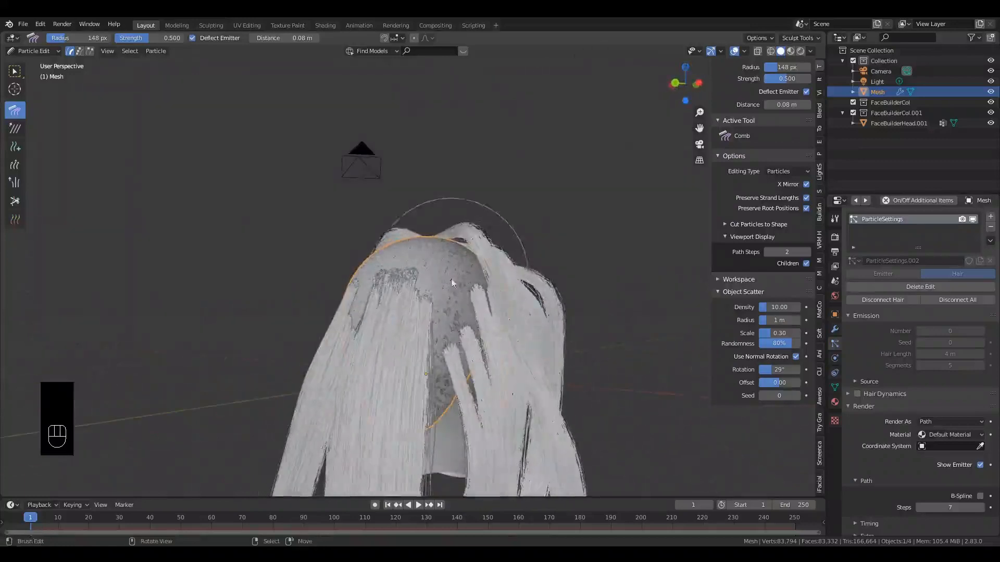
{"action": "left_click", "coordinate": [18, 143]}
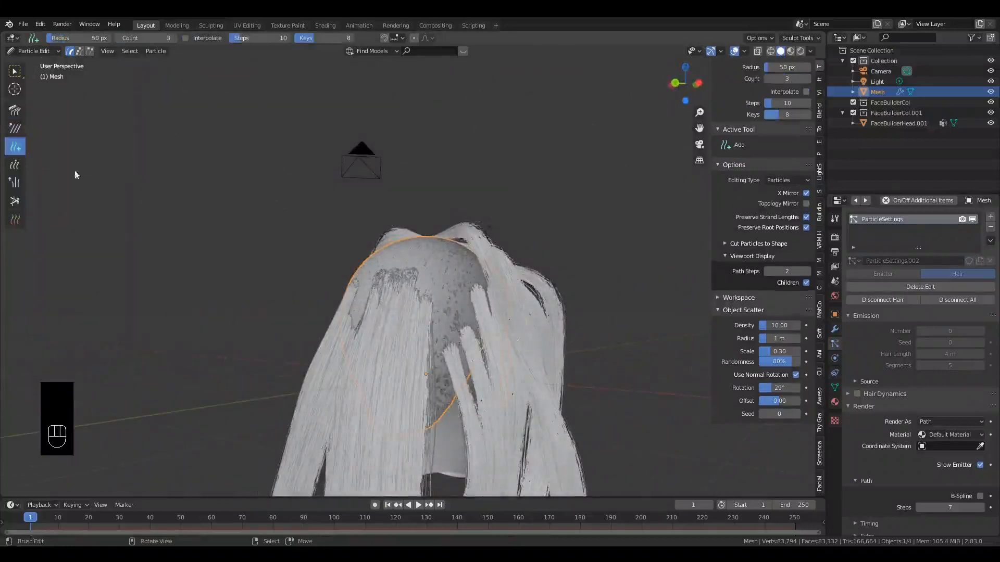
{"action": "left_click", "coordinate": [446, 272]}
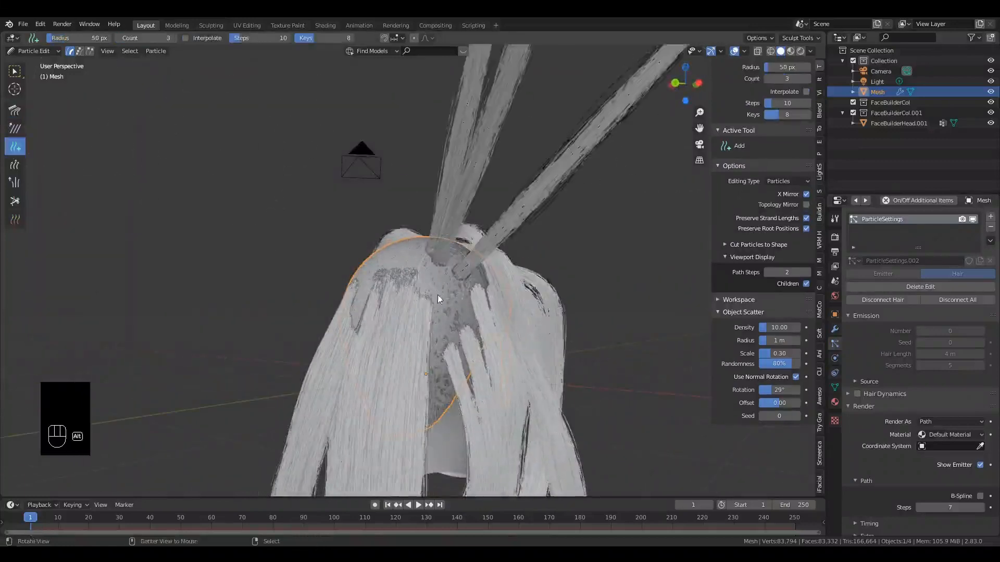
{"action": "mouse_move", "coordinate": [437, 294]}
{"action": "middle_mouse_down"}
{"action": "mouse_move", "coordinate": [526, 300]}
{"action": "mouse_move", "coordinate": [425, 286]}
{"action": "middle_mouse_up"}
{"action": "left_click_drag", "start_coordinate": [425, 286], "coordinate": [446, 190], "text": "alt"}
{"action": "scroll", "coordinate": [448, 289], "scroll_direction": "up", "scroll_amount": 3}
{"action": "left_click", "coordinate": [430, 262]}
{"action": "scroll", "coordinate": [429, 262], "scroll_direction": "down", "scroll_amount": 3}
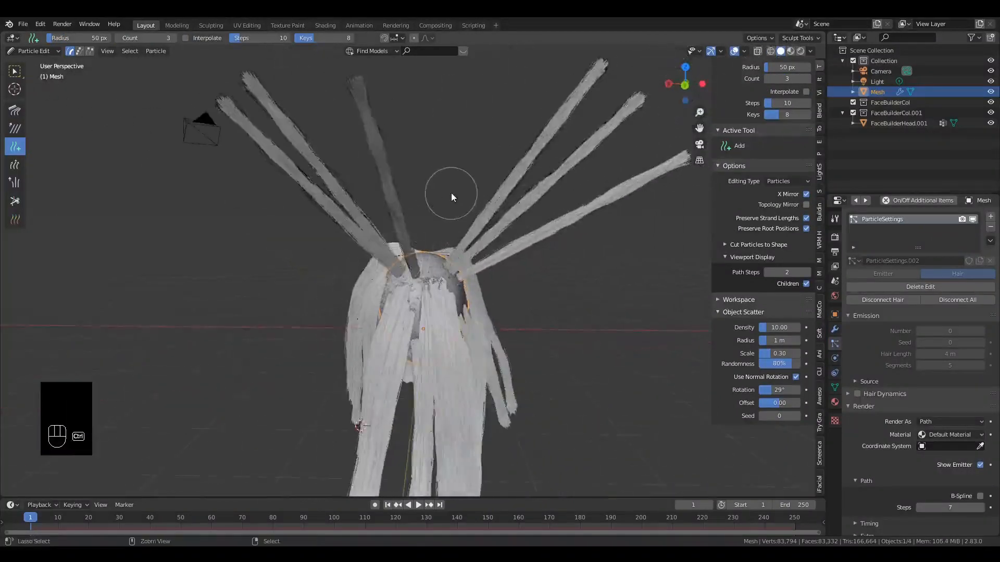
{"action": "key", "text": "ctrl+z"}
{"action": "key", "text": "ctrl+z"}
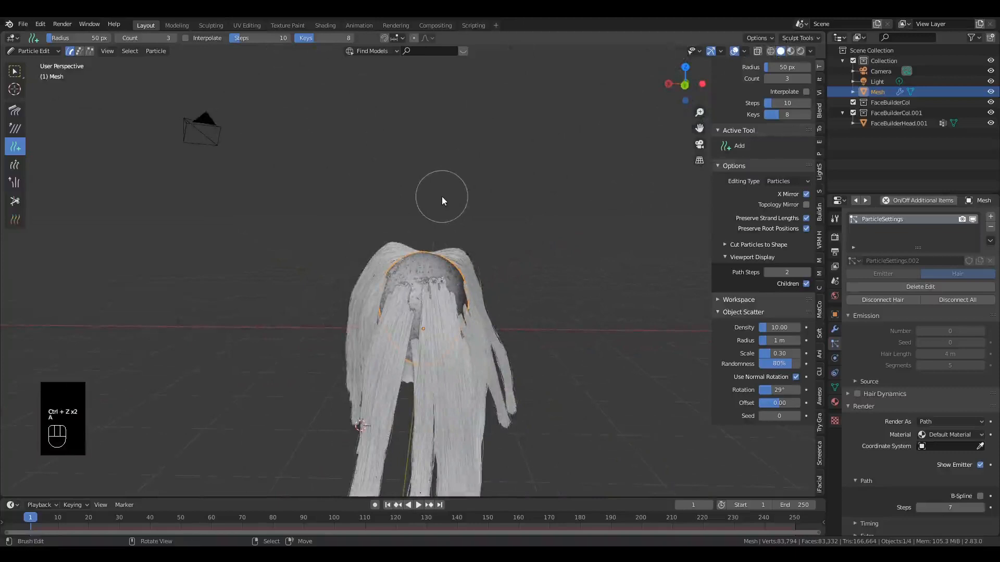
Step: Hide the existing strands from editing and add new strands at the upper back of the scalp
{"action": "key", "text": "h"}
{"action": "scroll", "coordinate": [429, 254], "scroll_direction": "up", "scroll_amount": 3}
{"action": "left_click_drag", "start_coordinate": [391, 260], "coordinate": [375, 276], "text": "alt"}
{"action": "left_click", "coordinate": [433, 273]}
{"action": "scroll", "coordinate": [212, 203], "scroll_direction": "down", "scroll_amount": 1}
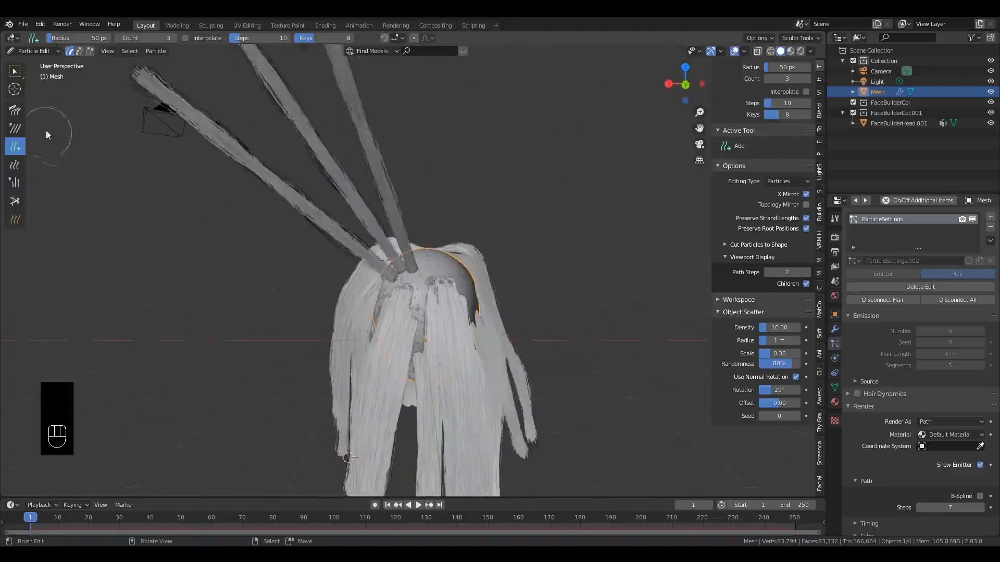
Step: Comb the new upright back strands down over the head's left rear and smooth them into the side hair
{"action": "left_click", "coordinate": [15, 110]}
{"action": "scroll", "coordinate": [339, 208], "scroll_direction": "down", "scroll_amount": 2}
{"action": "mouse_move", "coordinate": [404, 152]}
{"action": "left_mouse_down"}
{"action": "mouse_move", "coordinate": [330, 197]}
{"action": "mouse_move", "coordinate": [334, 369]}
{"action": "mouse_move", "coordinate": [347, 229]}
{"action": "left_mouse_up"}
{"action": "mouse_move", "coordinate": [327, 273]}
{"action": "left_mouse_down"}
{"action": "mouse_move", "coordinate": [320, 364]}
{"action": "mouse_move", "coordinate": [336, 376]}
{"action": "mouse_move", "coordinate": [314, 363]}
{"action": "mouse_move", "coordinate": [329, 411]}
{"action": "left_mouse_up"}
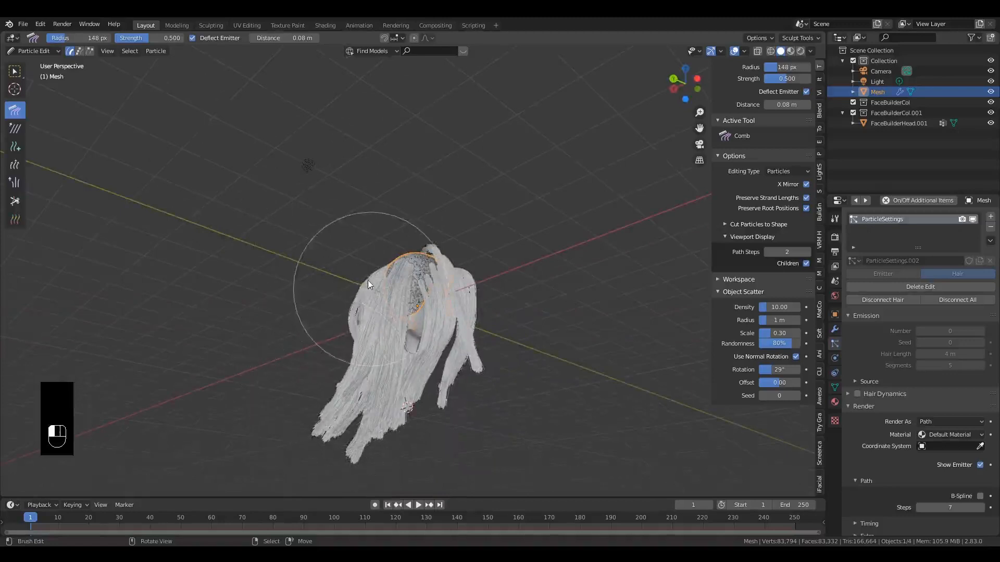
{"action": "middle_click_drag", "start_coordinate": [360, 284], "coordinate": [508, 314], "text": "alt"}
{"action": "left_click_drag", "start_coordinate": [511, 346], "coordinate": [507, 356]}
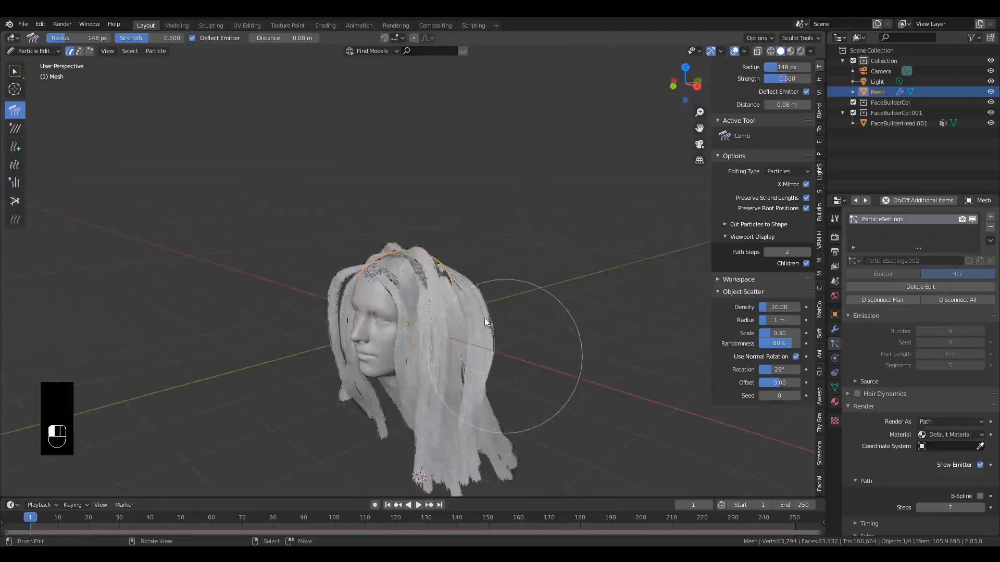
{"action": "mouse_move", "coordinate": [479, 303]}
{"action": "left_mouse_down"}
{"action": "mouse_move", "coordinate": [478, 292]}
{"action": "mouse_move", "coordinate": [504, 296]}
{"action": "left_mouse_up"}
Step: Comb the raised arcs at the back of the head down and in against the scalp and the hair below
{"action": "middle_click_drag", "start_coordinate": [503, 296], "coordinate": [365, 263], "text": "alt"}
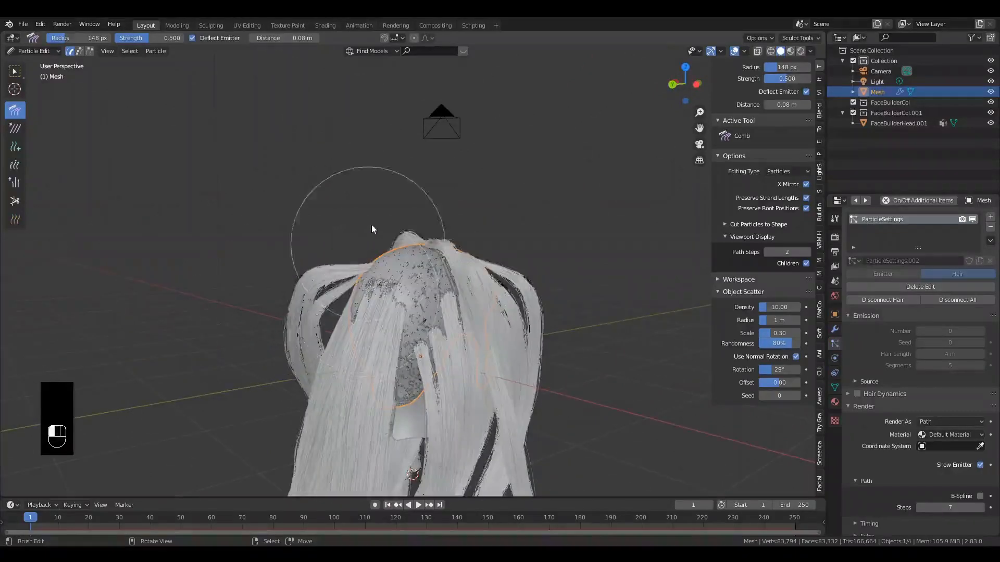
{"action": "mouse_move", "coordinate": [319, 238]}
{"action": "left_mouse_down"}
{"action": "mouse_move", "coordinate": [245, 267]}
{"action": "mouse_move", "coordinate": [259, 350]}
{"action": "mouse_move", "coordinate": [305, 423]}
{"action": "left_mouse_up"}
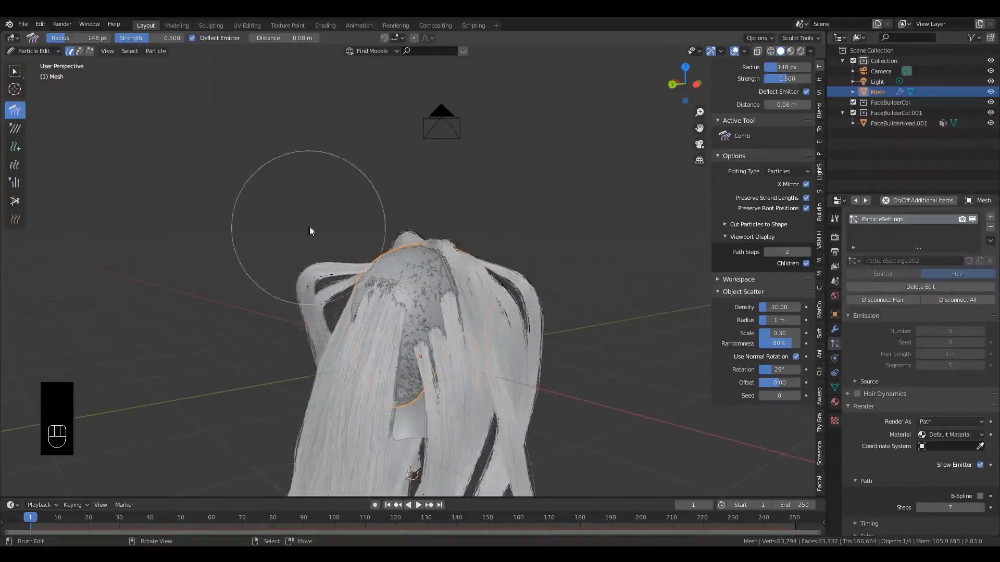
{"action": "left_click_drag", "start_coordinate": [309, 226], "coordinate": [319, 393]}
{"action": "mouse_move", "coordinate": [319, 359]}
{"action": "middle_mouse_down", "text": "alt"}
{"action": "mouse_move", "coordinate": [503, 315]}
{"action": "mouse_move", "coordinate": [460, 304]}
{"action": "middle_mouse_up", "text": "alt"}
{"action": "mouse_move", "coordinate": [481, 287]}
{"action": "left_mouse_down"}
{"action": "mouse_move", "coordinate": [471, 330]}
{"action": "mouse_move", "coordinate": [496, 321]}
{"action": "mouse_move", "coordinate": [502, 304]}
{"action": "mouse_move", "coordinate": [480, 367]}
{"action": "left_mouse_up"}
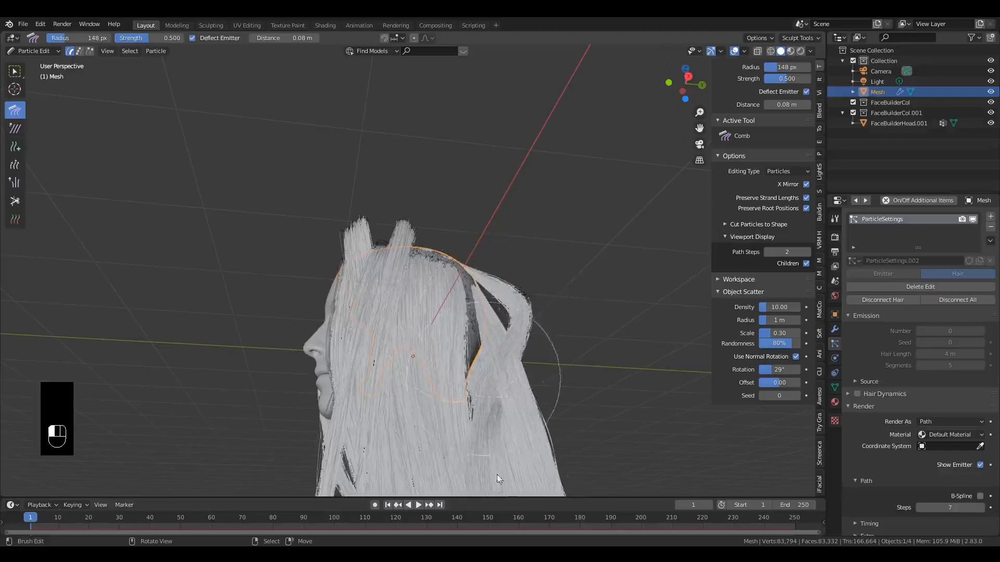
{"action": "left_click_drag", "start_coordinate": [496, 474], "coordinate": [498, 497]}
{"action": "mouse_move", "coordinate": [544, 329]}
{"action": "left_mouse_down"}
{"action": "mouse_move", "coordinate": [529, 375]}
{"action": "mouse_move", "coordinate": [542, 427]}
{"action": "mouse_move", "coordinate": [520, 338]}
{"action": "mouse_move", "coordinate": [472, 304]}
{"action": "left_mouse_up"}
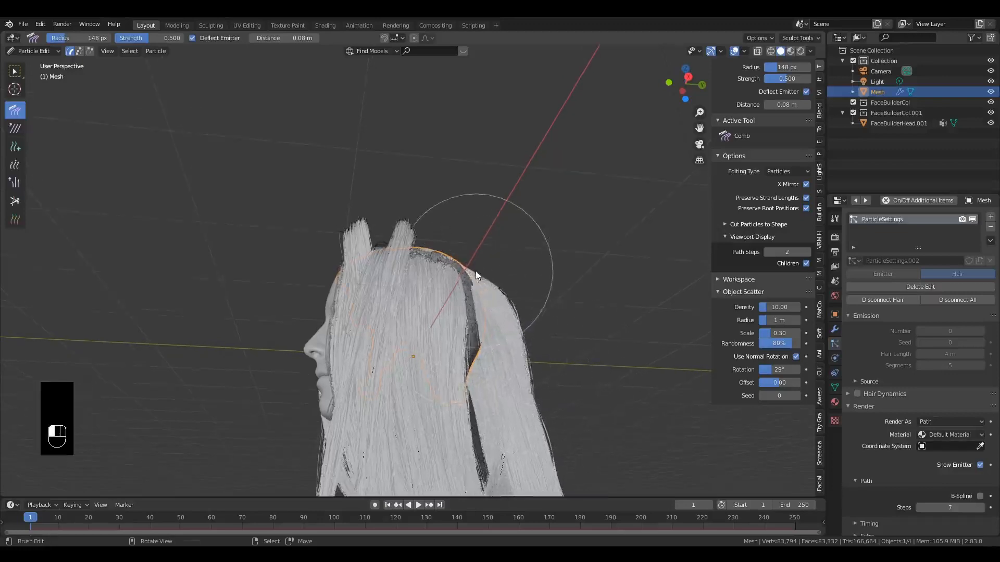
{"action": "middle_click_drag", "start_coordinate": [476, 271], "coordinate": [514, 303]}
Step: Enable Interpolate on the Add brush and fill the bare scalp across the back and crown with interpolated strands
{"action": "left_click", "coordinate": [15, 147]}
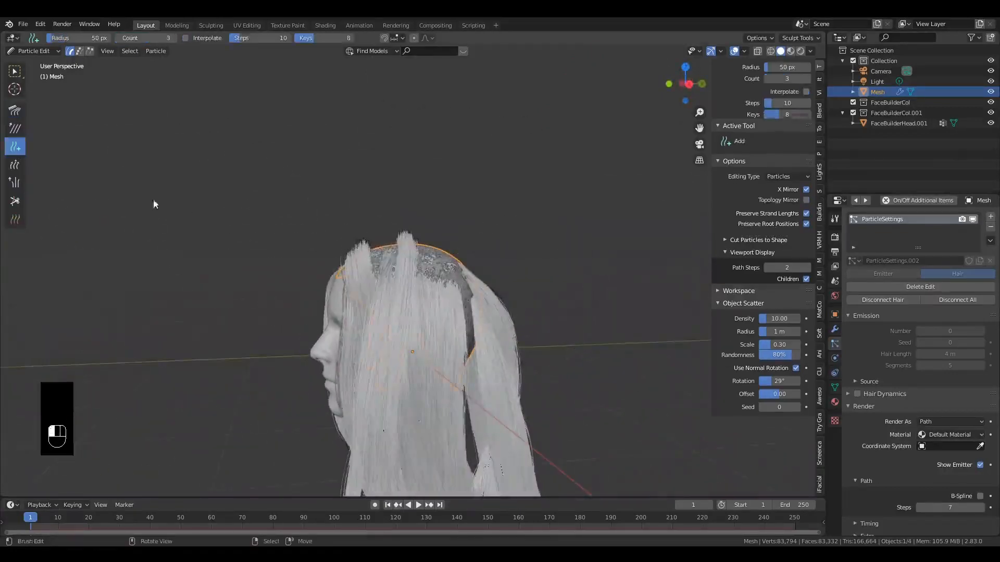
{"action": "middle_click_drag", "start_coordinate": [391, 275], "coordinate": [428, 315]}
{"action": "middle_click_drag", "start_coordinate": [451, 263], "coordinate": [427, 311]}
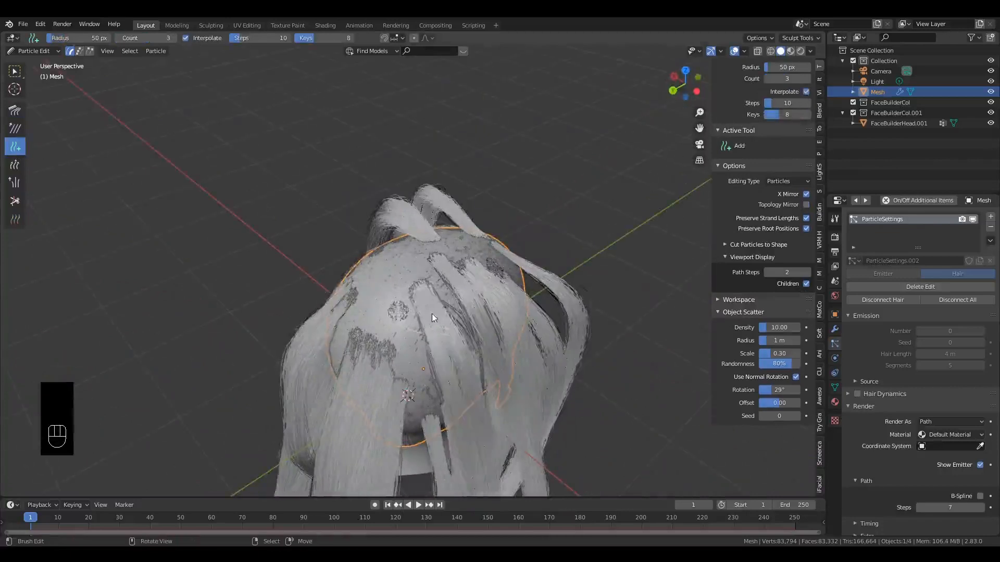
{"action": "middle_click_drag", "start_coordinate": [432, 313], "coordinate": [434, 361]}
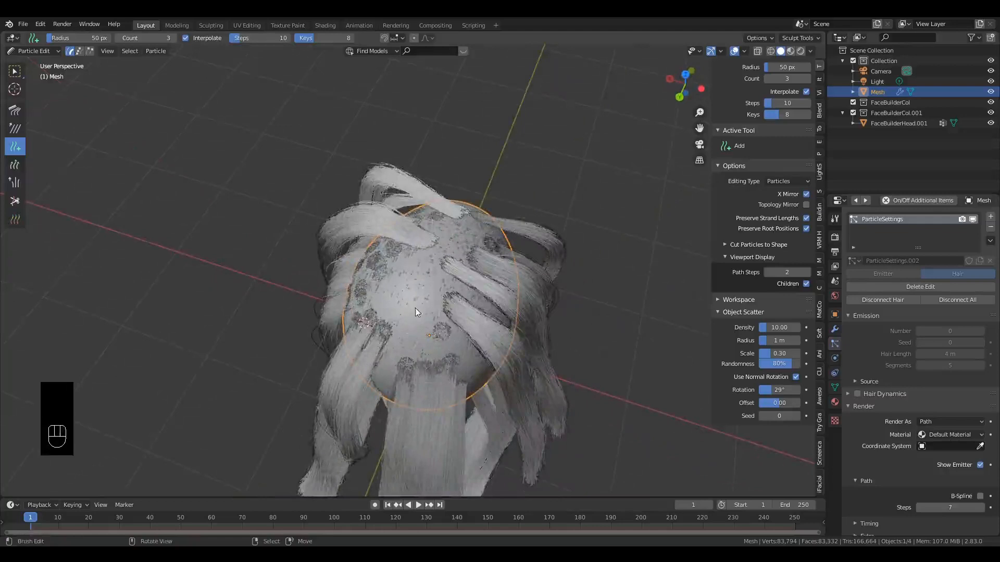
{"action": "middle_click_drag", "start_coordinate": [415, 305], "coordinate": [501, 199]}
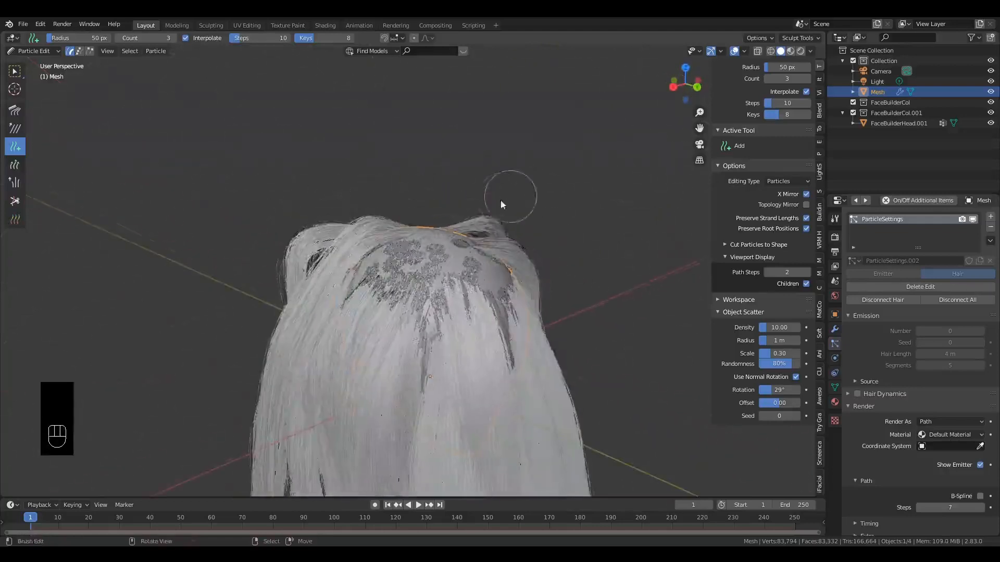
Step: Comb the new strands at the back of the crown and along the parting into the surrounding hair
{"action": "left_click", "coordinate": [14, 110]}
{"action": "mouse_move", "coordinate": [409, 264]}
{"action": "left_mouse_down"}
{"action": "mouse_move", "coordinate": [389, 254]}
{"action": "mouse_move", "coordinate": [452, 283]}
{"action": "mouse_move", "coordinate": [424, 260]}
{"action": "left_mouse_up"}
{"action": "mouse_move", "coordinate": [423, 260]}
{"action": "middle_mouse_down"}
{"action": "mouse_move", "coordinate": [370, 277]}
{"action": "mouse_move", "coordinate": [417, 265]}
{"action": "middle_mouse_up"}
{"action": "mouse_move", "coordinate": [417, 265]}
{"action": "left_mouse_down"}
{"action": "mouse_move", "coordinate": [404, 243]}
{"action": "mouse_move", "coordinate": [399, 271]}
{"action": "mouse_move", "coordinate": [428, 283]}
{"action": "mouse_move", "coordinate": [436, 260]}
{"action": "left_mouse_up"}
{"action": "mouse_move", "coordinate": [436, 260]}
{"action": "middle_mouse_down"}
{"action": "mouse_move", "coordinate": [421, 280]}
{"action": "mouse_move", "coordinate": [450, 270]}
{"action": "middle_mouse_up"}
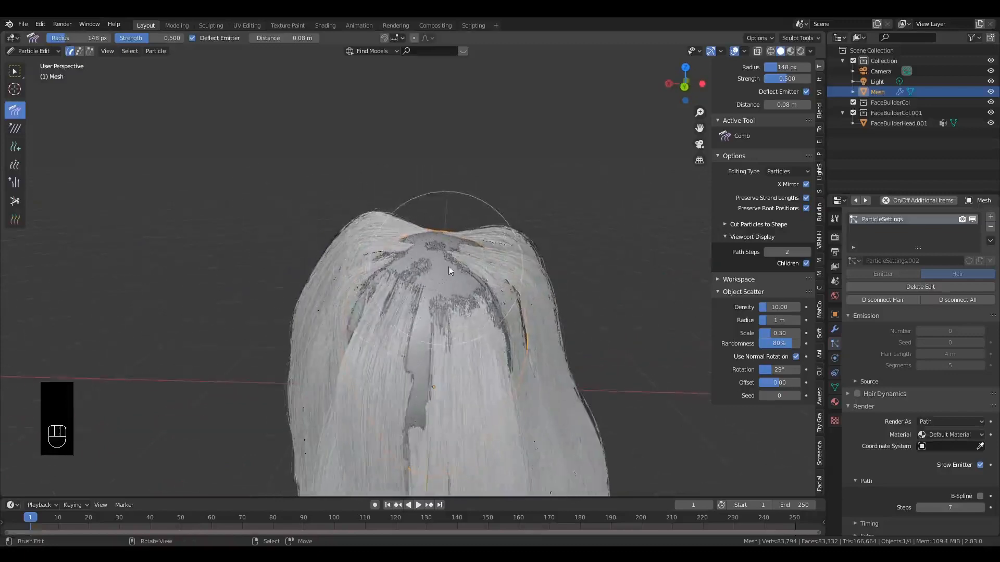
{"action": "mouse_move", "coordinate": [454, 247]}
{"action": "left_mouse_down"}
{"action": "mouse_move", "coordinate": [452, 257]}
{"action": "mouse_move", "coordinate": [437, 225]}
{"action": "left_mouse_up"}
{"action": "middle_click_drag", "start_coordinate": [439, 306], "coordinate": [402, 290]}
{"action": "left_click_drag", "start_coordinate": [390, 246], "coordinate": [390, 244]}
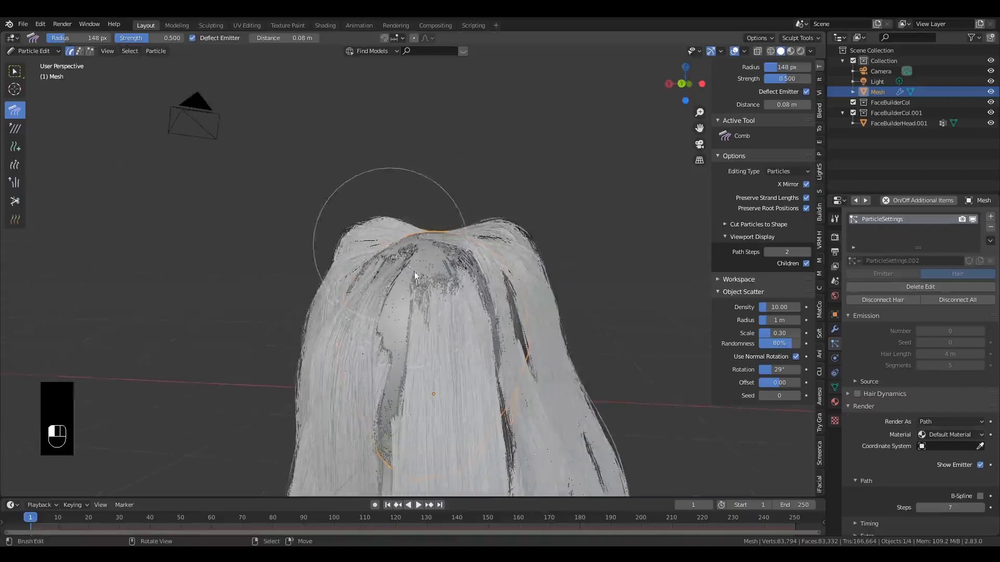
{"action": "left_click_drag", "start_coordinate": [414, 289], "coordinate": [383, 264]}
{"action": "mouse_move", "coordinate": [414, 299]}
{"action": "middle_mouse_down"}
{"action": "mouse_move", "coordinate": [445, 276]}
{"action": "mouse_move", "coordinate": [450, 318]}
{"action": "mouse_move", "coordinate": [454, 262]}
{"action": "mouse_move", "coordinate": [552, 243]}
{"action": "mouse_move", "coordinate": [704, 261]}
{"action": "mouse_move", "coordinate": [514, 295]}
{"action": "mouse_move", "coordinate": [504, 272]}
{"action": "mouse_move", "coordinate": [420, 274]}
{"action": "middle_mouse_up"}
{"action": "left_click", "coordinate": [418, 263]}
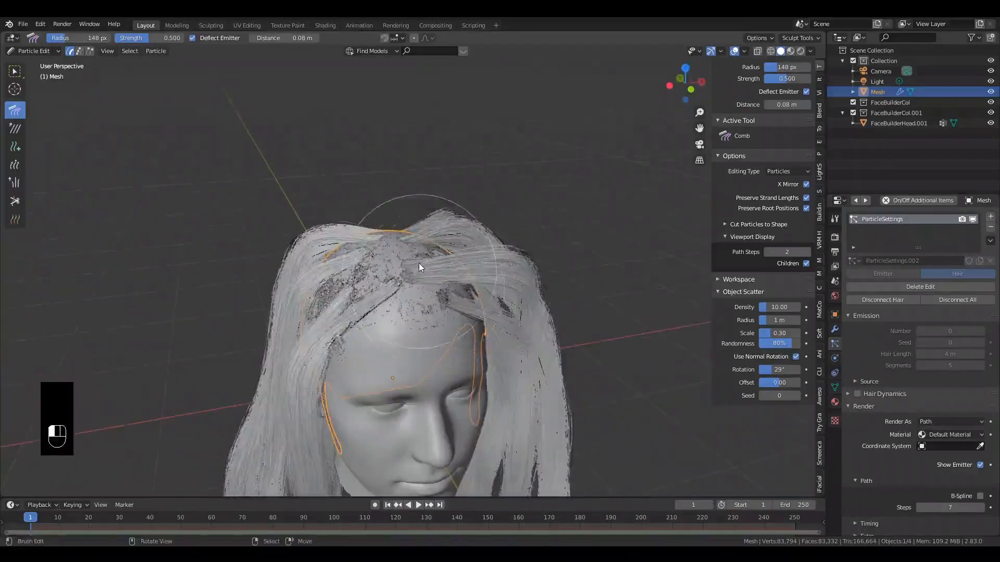
Step: Add interpolated strands to the bare scalp along the front parting and above the forehead, undoing a misplaced addition
{"action": "left_click", "coordinate": [22, 150]}
{"action": "scroll", "coordinate": [373, 260], "scroll_direction": "up", "scroll_amount": 2}
{"action": "left_click", "coordinate": [364, 265]}
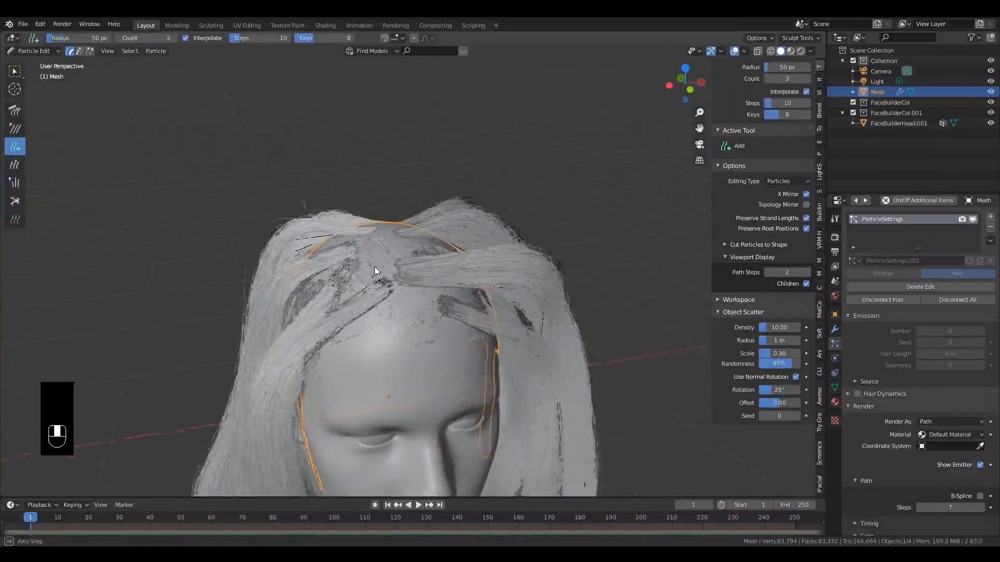
{"action": "left_click", "coordinate": [370, 276]}
{"action": "middle_click_drag", "start_coordinate": [374, 267], "coordinate": [377, 297]}
{"action": "key", "text": "ctrl+z"}
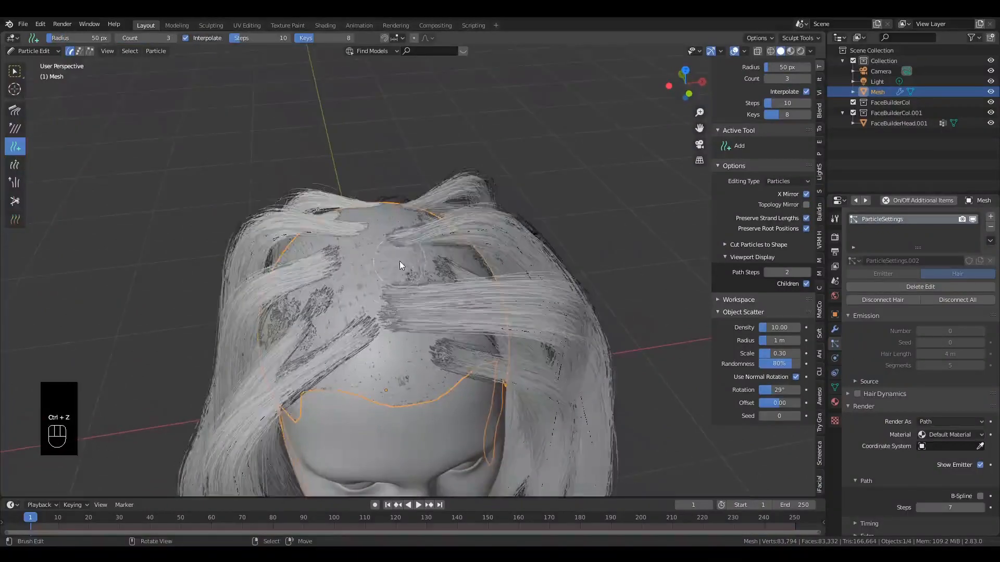
{"action": "left_click", "coordinate": [398, 264]}
{"action": "mouse_move", "coordinate": [399, 264]}
{"action": "middle_mouse_down"}
{"action": "mouse_move", "coordinate": [389, 307]}
{"action": "mouse_move", "coordinate": [405, 248]}
{"action": "mouse_move", "coordinate": [393, 256]}
{"action": "middle_mouse_up"}
{"action": "left_click", "coordinate": [399, 229]}
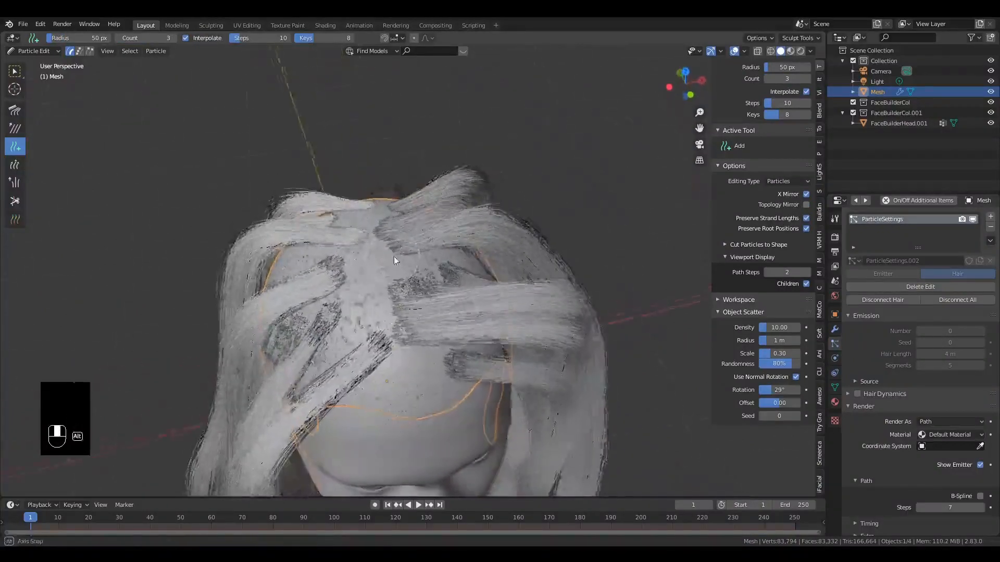
{"action": "left_click", "coordinate": [317, 255]}
{"action": "left_click_drag", "start_coordinate": [364, 308], "coordinate": [396, 364]}
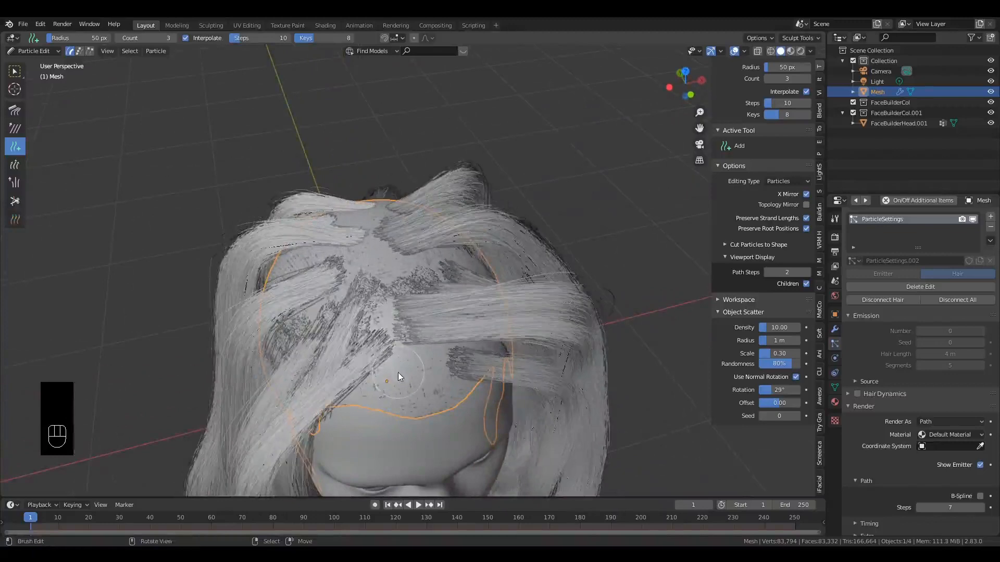
{"action": "left_click", "coordinate": [398, 372]}
Step: Comb the strands hanging over the face outward to both sides so they frame the forehead and cheeks
{"action": "middle_click_drag", "start_coordinate": [451, 363], "coordinate": [352, 278]}
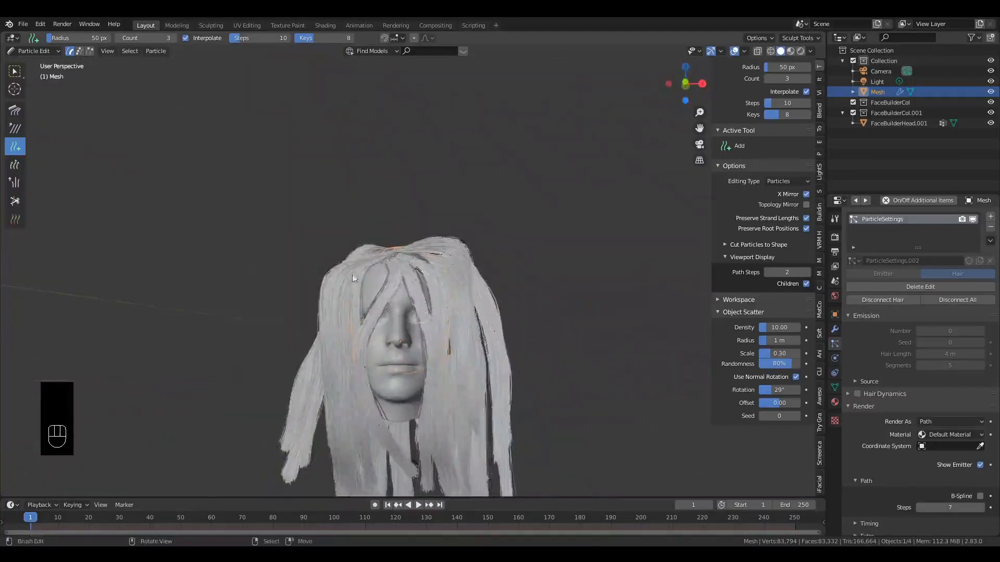
{"action": "left_click", "coordinate": [21, 111]}
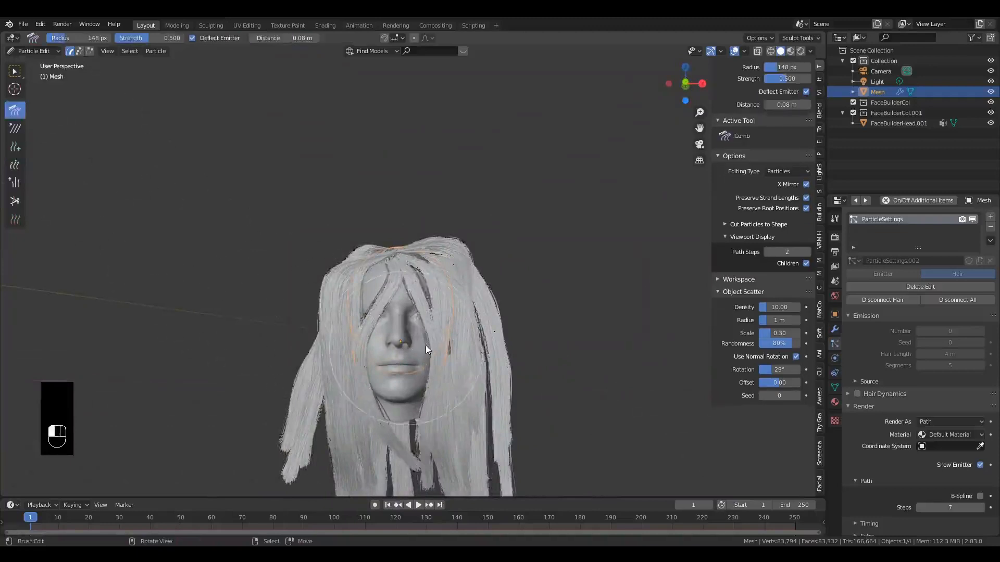
{"action": "mouse_move", "coordinate": [426, 345]}
{"action": "left_mouse_down"}
{"action": "mouse_move", "coordinate": [444, 352]}
{"action": "mouse_move", "coordinate": [421, 330]}
{"action": "mouse_move", "coordinate": [418, 414]}
{"action": "left_mouse_up"}
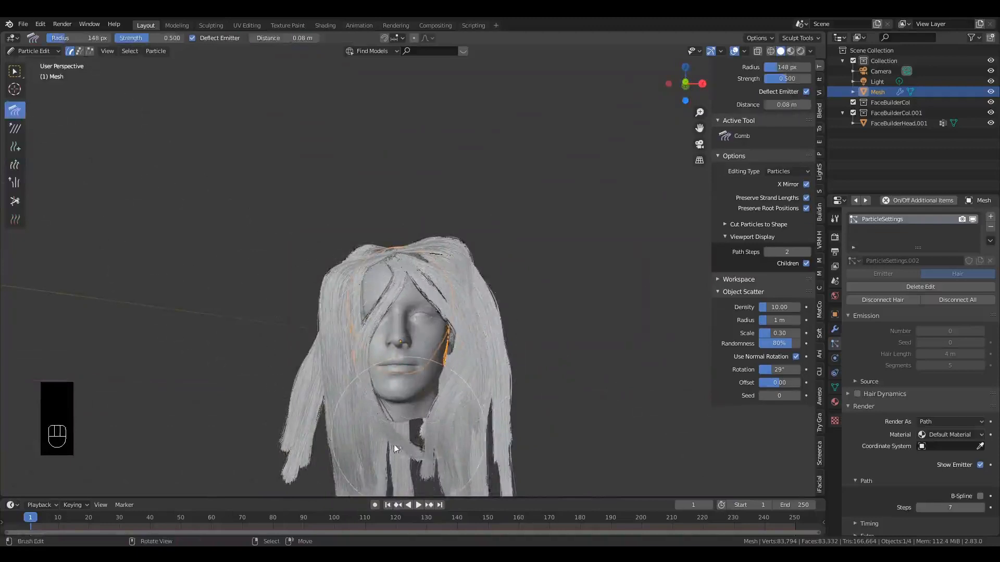
{"action": "mouse_move", "coordinate": [394, 447]}
{"action": "left_mouse_down"}
{"action": "mouse_move", "coordinate": [332, 465]}
{"action": "mouse_move", "coordinate": [399, 362]}
{"action": "left_mouse_up"}
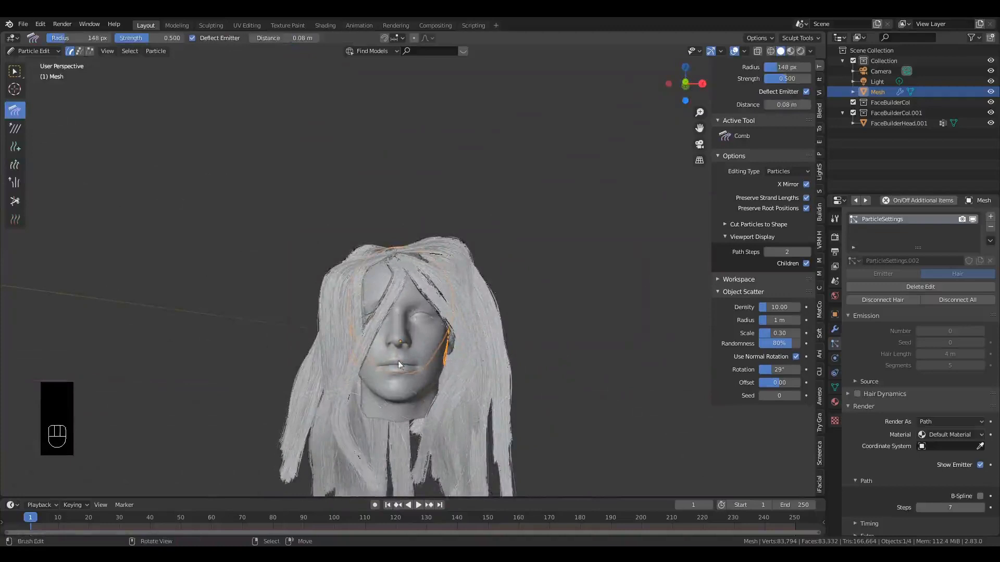
{"action": "left_click_drag", "start_coordinate": [391, 314], "coordinate": [368, 313]}
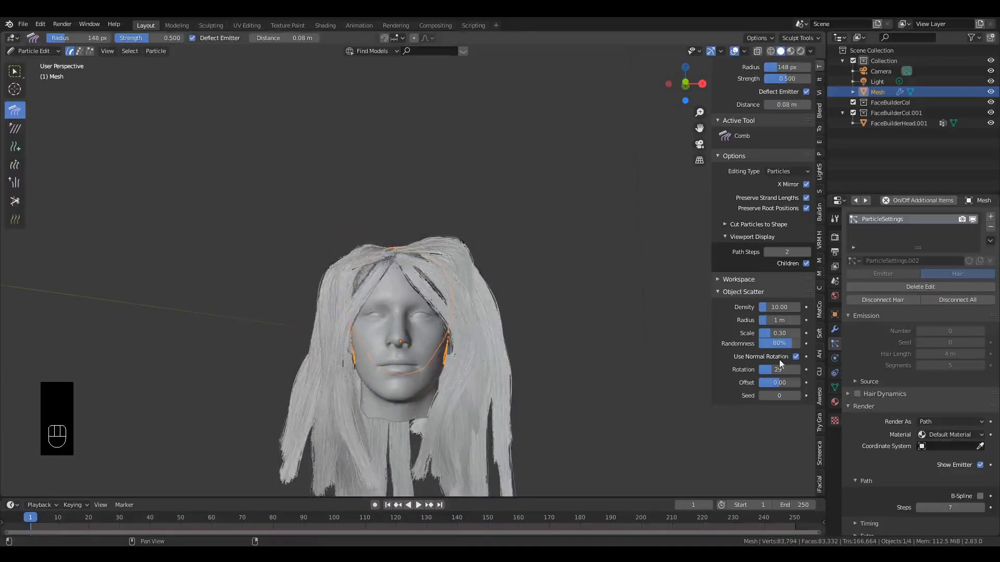
Step: Turn off X Mirror and comb the front hair on each side of the head separately away from the forehead
{"action": "left_click", "coordinate": [806, 185]}
{"action": "scroll", "coordinate": [468, 364], "scroll_direction": "up", "scroll_amount": 3}
{"action": "mouse_move", "coordinate": [433, 297]}
{"action": "left_mouse_down"}
{"action": "mouse_move", "coordinate": [441, 295]}
{"action": "mouse_move", "coordinate": [390, 310]}
{"action": "mouse_move", "coordinate": [327, 282]}
{"action": "left_mouse_up"}
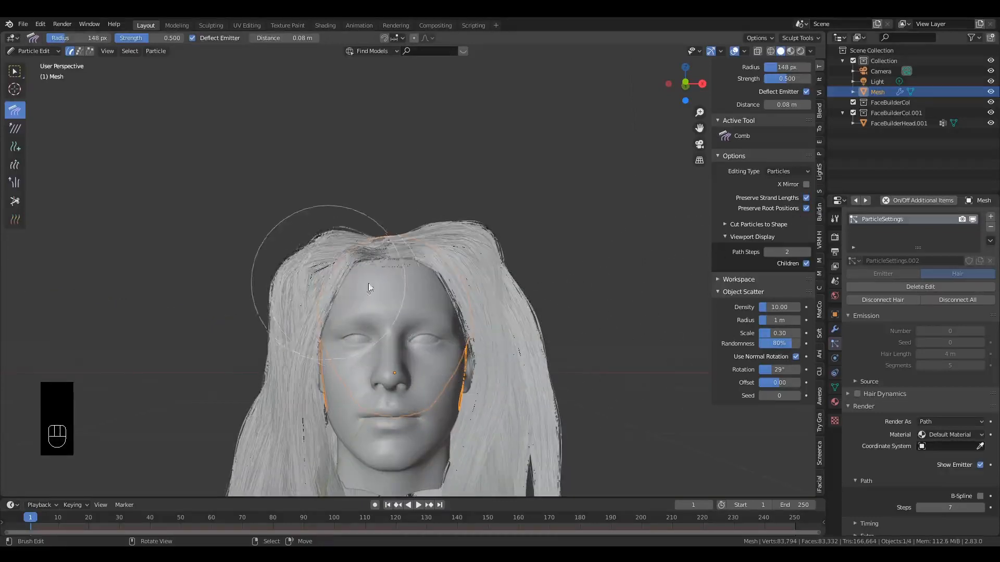
{"action": "mouse_move", "coordinate": [373, 320]}
{"action": "middle_mouse_down"}
{"action": "mouse_move", "coordinate": [389, 343]}
{"action": "mouse_move", "coordinate": [404, 338]}
{"action": "middle_mouse_up"}
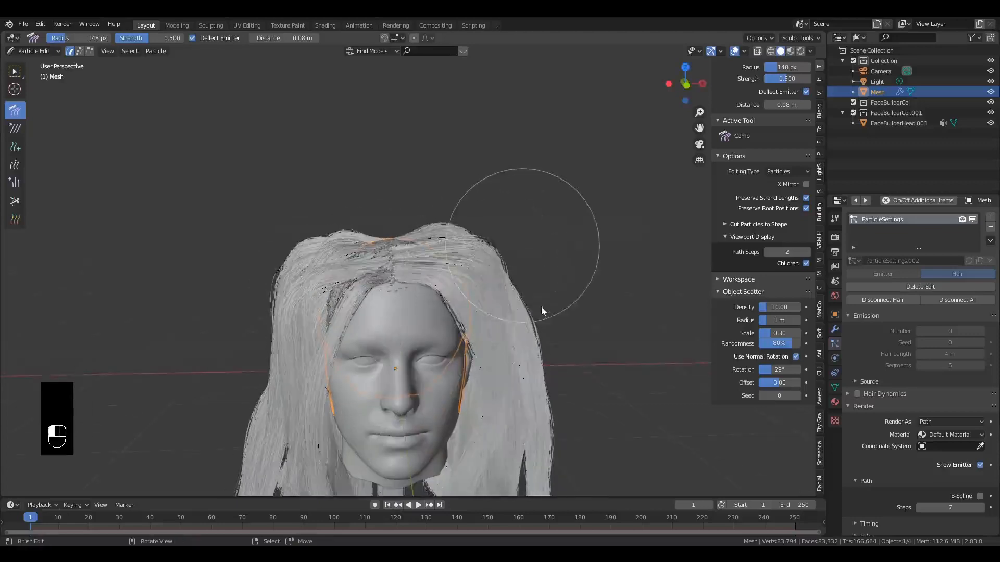
{"action": "mouse_move", "coordinate": [542, 307]}
{"action": "left_mouse_down"}
{"action": "mouse_move", "coordinate": [542, 320]}
{"action": "mouse_move", "coordinate": [541, 305]}
{"action": "left_mouse_up"}
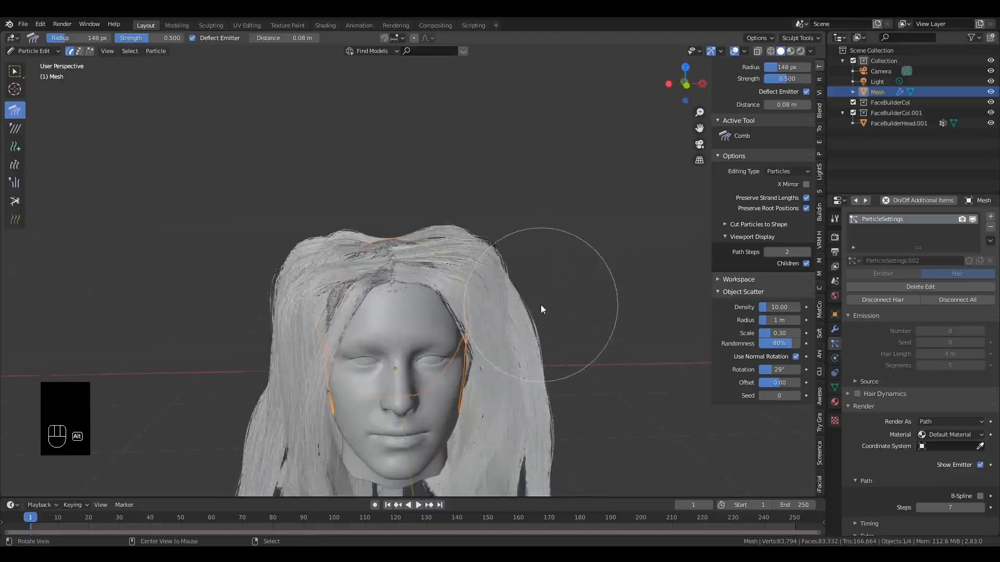
Step: Reveal the hidden strands and comb the raised hair on the head's left side down against the crown and temple
{"action": "key", "text": "alt+h"}
{"action": "left_click_drag", "start_coordinate": [533, 250], "coordinate": [533, 267]}
{"action": "left_click_drag", "start_coordinate": [520, 225], "coordinate": [527, 287]}
{"action": "key", "text": "a"}
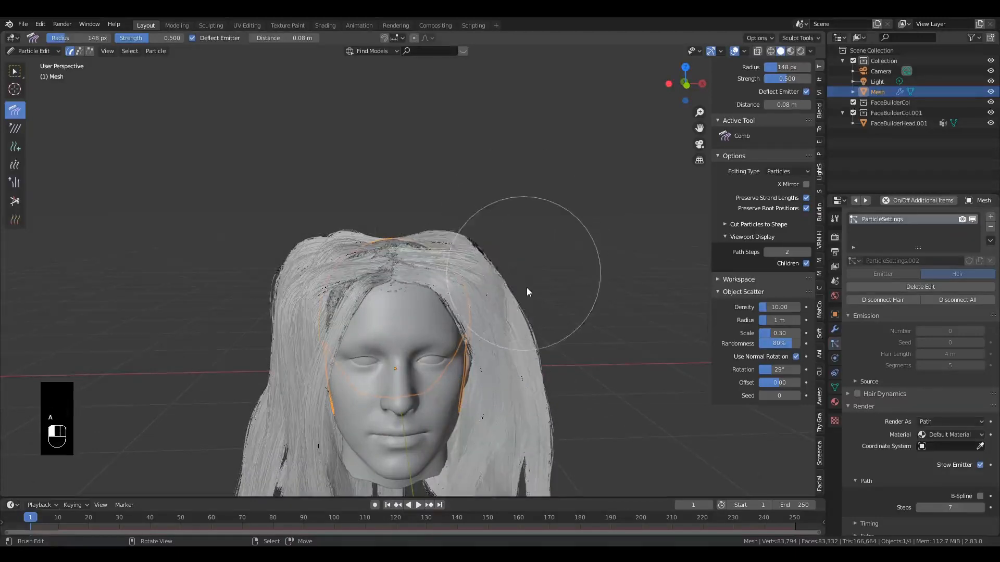
{"action": "mouse_move", "coordinate": [454, 282]}
{"action": "left_mouse_down"}
{"action": "mouse_move", "coordinate": [424, 264]}
{"action": "mouse_move", "coordinate": [436, 258]}
{"action": "left_mouse_up"}
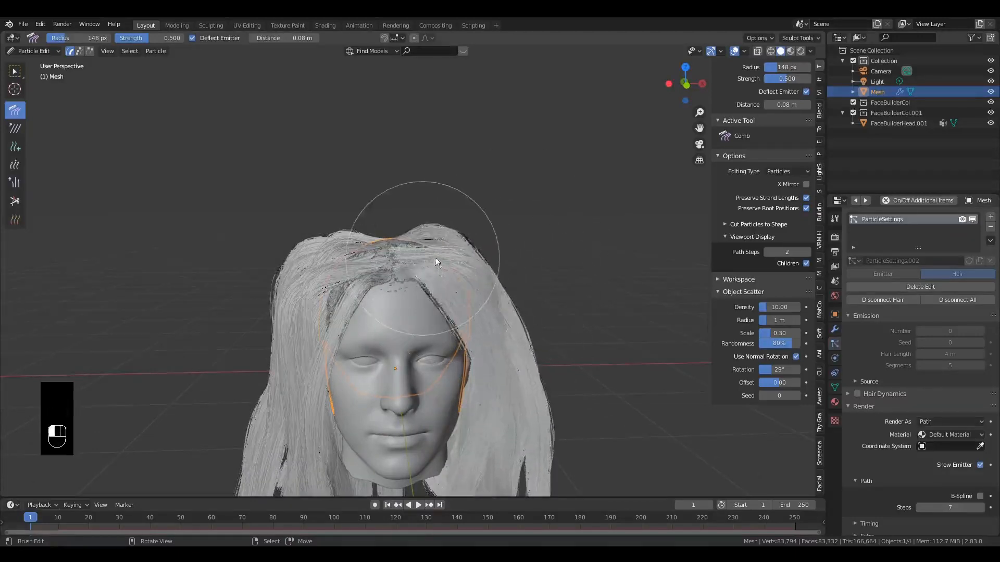
{"action": "middle_click_drag", "start_coordinate": [433, 281], "coordinate": [417, 277]}
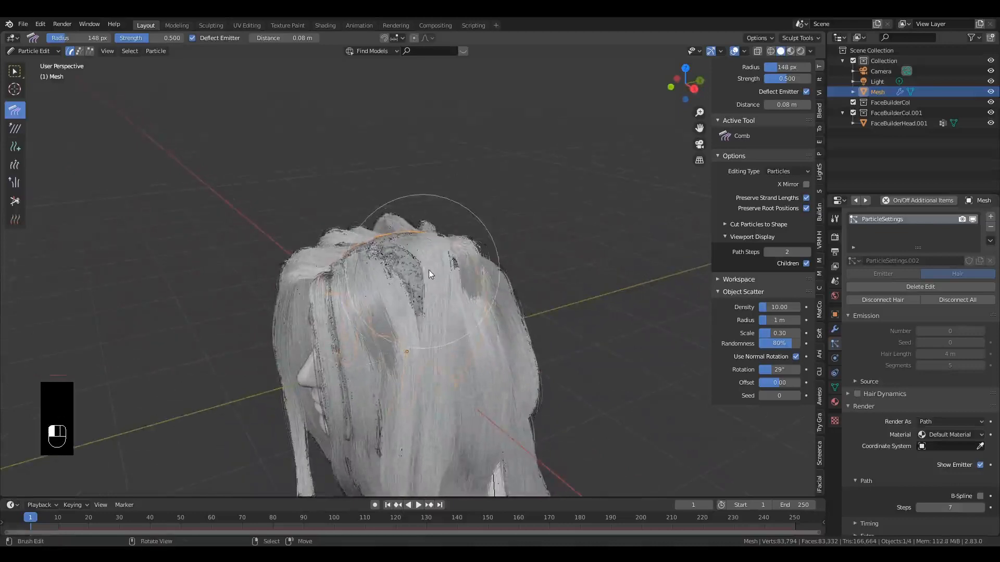
{"action": "mouse_move", "coordinate": [429, 270]}
{"action": "left_mouse_down"}
{"action": "mouse_move", "coordinate": [405, 320]}
{"action": "mouse_move", "coordinate": [424, 316]}
{"action": "left_mouse_up"}
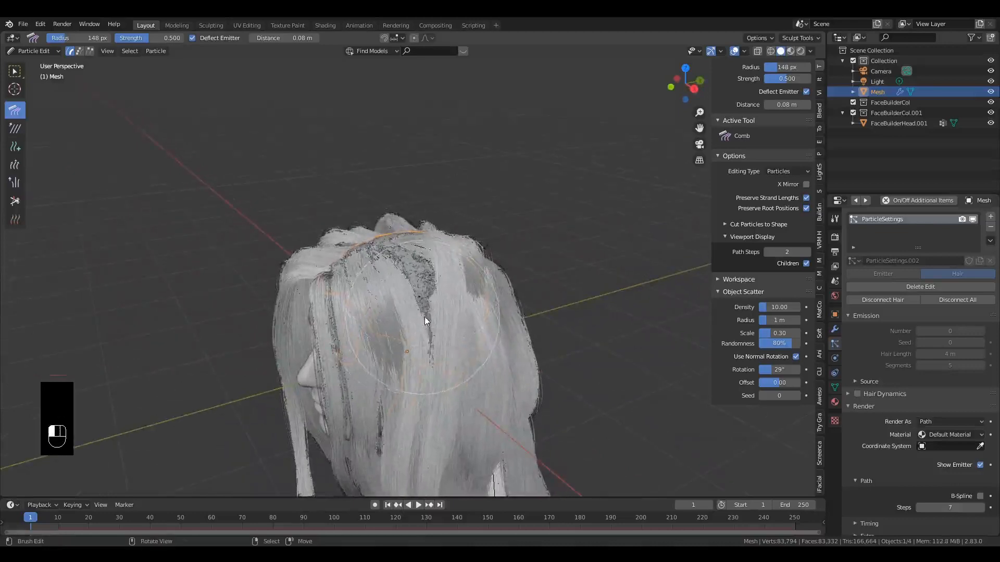
Step: Comb the hair on the head's right side inward toward the face and return to Object Mode
{"action": "middle_click_drag", "start_coordinate": [423, 316], "coordinate": [468, 283]}
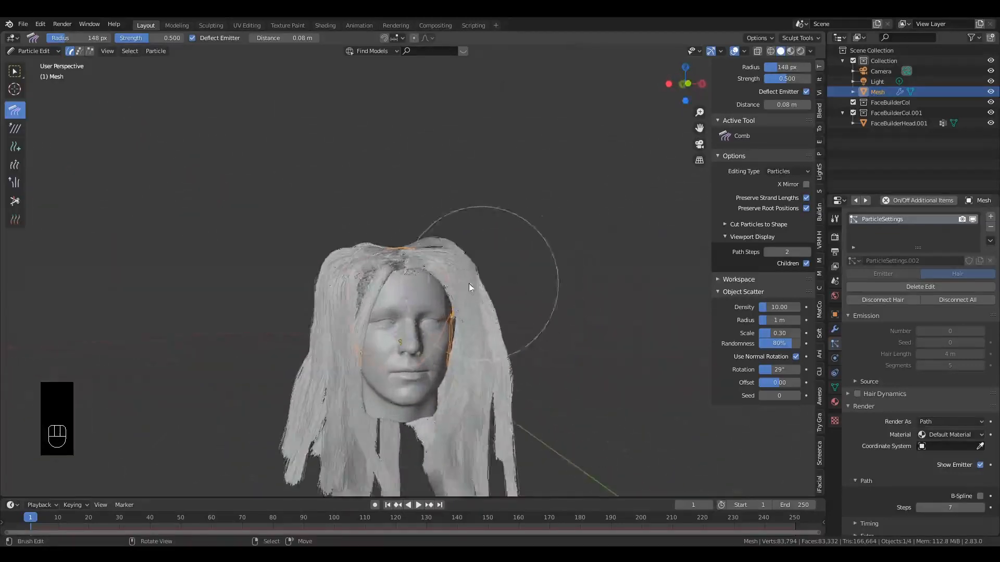
{"action": "mouse_move", "coordinate": [270, 279]}
{"action": "left_mouse_down"}
{"action": "mouse_move", "coordinate": [274, 317]}
{"action": "mouse_move", "coordinate": [305, 374]}
{"action": "mouse_move", "coordinate": [354, 323]}
{"action": "left_mouse_up"}
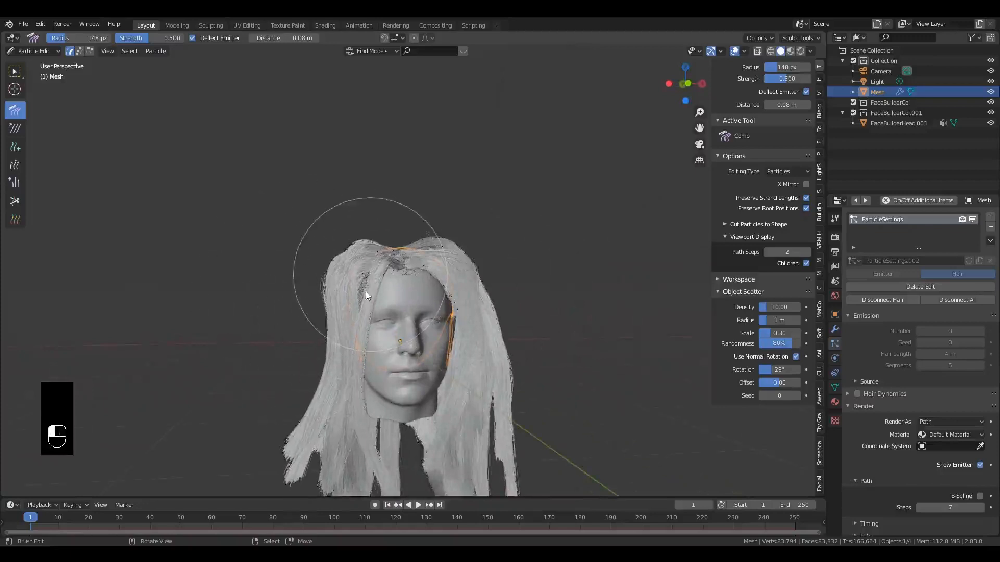
{"action": "scroll", "coordinate": [370, 426], "scroll_direction": "down", "scroll_amount": 1}
{"action": "mouse_move", "coordinate": [370, 420]}
{"action": "left_mouse_down"}
{"action": "mouse_move", "coordinate": [358, 424]}
{"action": "mouse_move", "coordinate": [364, 417]}
{"action": "left_mouse_up"}
{"action": "scroll", "coordinate": [364, 417], "scroll_direction": "down", "scroll_amount": 1}
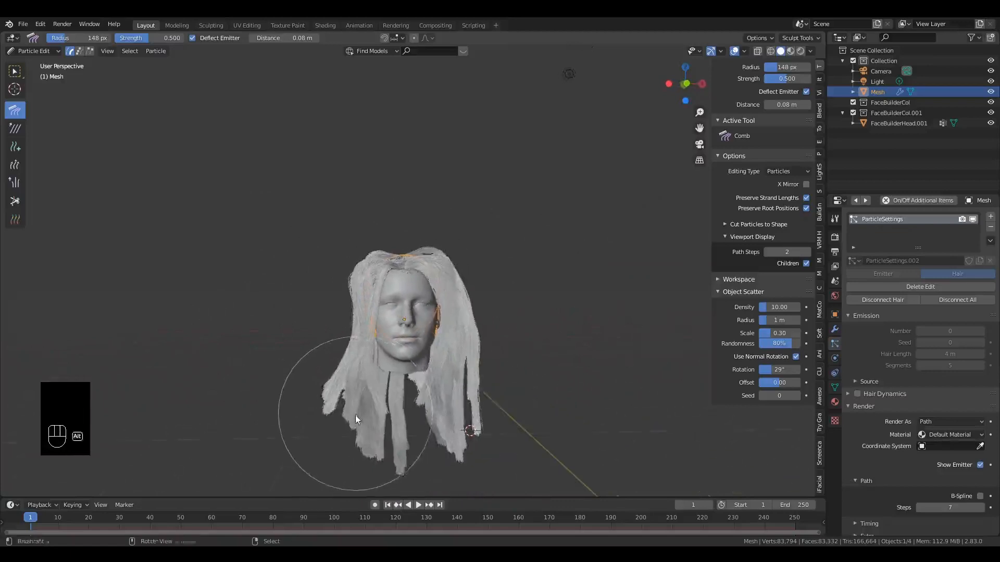
{"action": "left_click", "coordinate": [38, 51]}
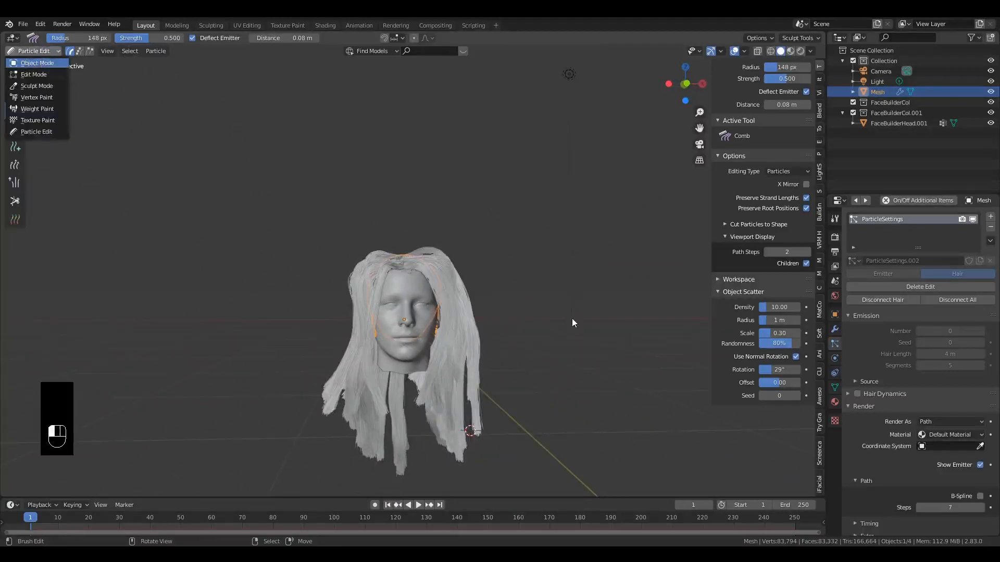
Step: Examine the hairstyle from the front, sides and top for bare scalp gaps, and review its child hair settings
{"action": "scroll", "coordinate": [571, 318], "scroll_direction": "up", "scroll_amount": 3}
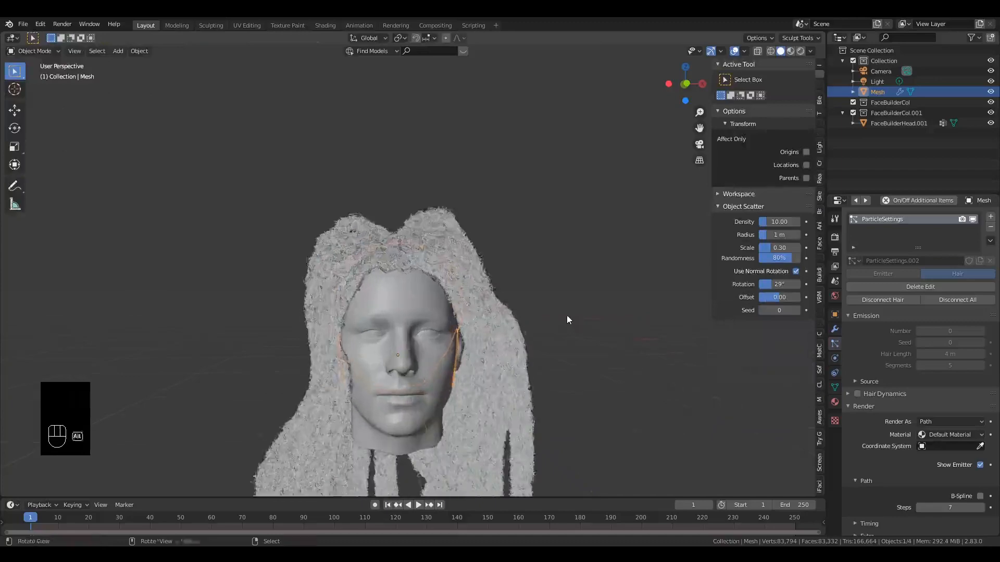
{"action": "middle_click_drag", "start_coordinate": [567, 315], "coordinate": [156, 318], "text": "alt"}
{"action": "scroll", "coordinate": [598, 312], "scroll_direction": "up", "scroll_amount": 4}
{"action": "scroll", "coordinate": [530, 334], "scroll_direction": "down", "scroll_amount": 5}
{"action": "scroll", "coordinate": [640, 373], "scroll_direction": "up", "scroll_amount": 4}
{"action": "middle_click_drag", "start_coordinate": [641, 373], "coordinate": [491, 389]}
{"action": "scroll", "coordinate": [946, 476], "scroll_direction": "down", "scroll_amount": 15}
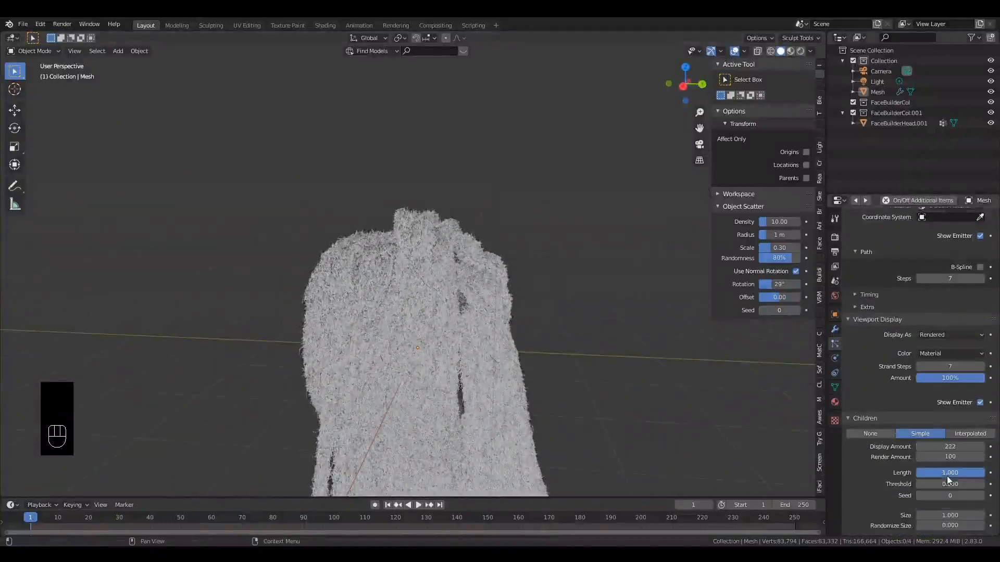
{"action": "middle_click_drag", "start_coordinate": [632, 397], "coordinate": [757, 387], "text": "alt"}
{"action": "middle_click_drag", "start_coordinate": [713, 354], "coordinate": [700, 370]}
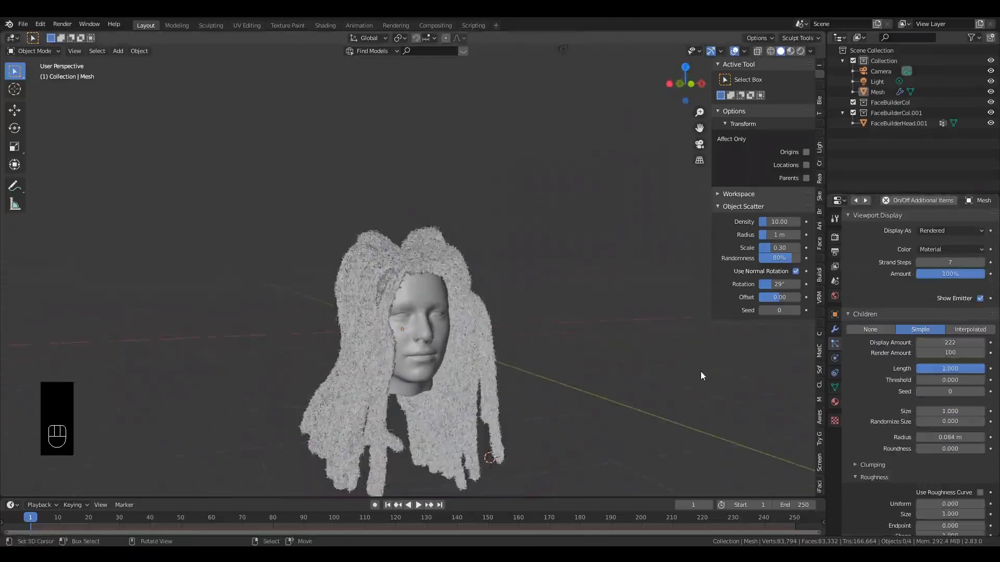
{"action": "middle_click_drag", "start_coordinate": [604, 363], "coordinate": [588, 396]}
{"action": "scroll", "coordinate": [583, 404], "scroll_direction": "up", "scroll_amount": 6}
Step: Add a second particle system of type Hair with a hair length of 0.44 m and hide the first system in the viewport
{"action": "scroll", "coordinate": [930, 343], "scroll_direction": "up", "scroll_amount": 15}
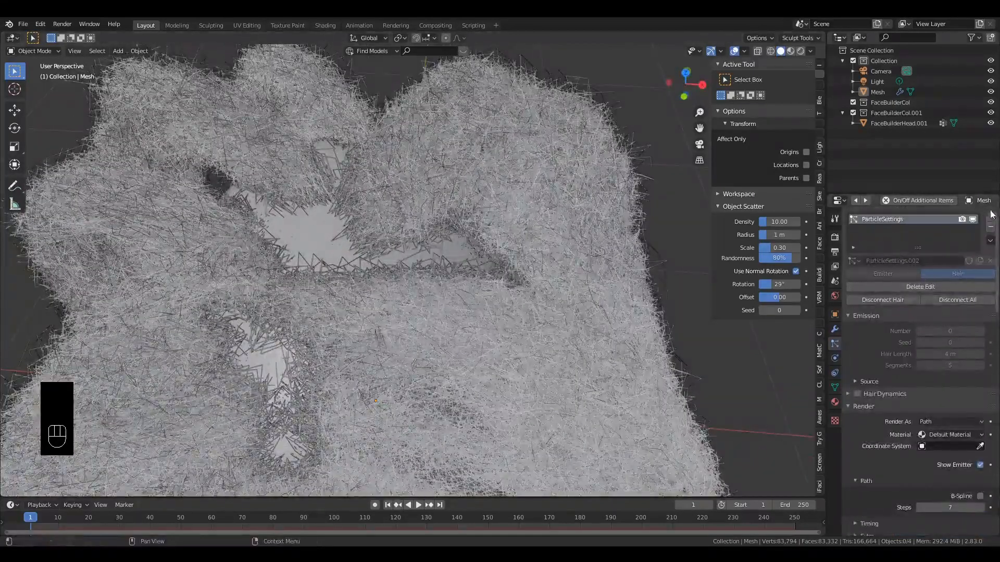
{"action": "left_click", "coordinate": [979, 261]}
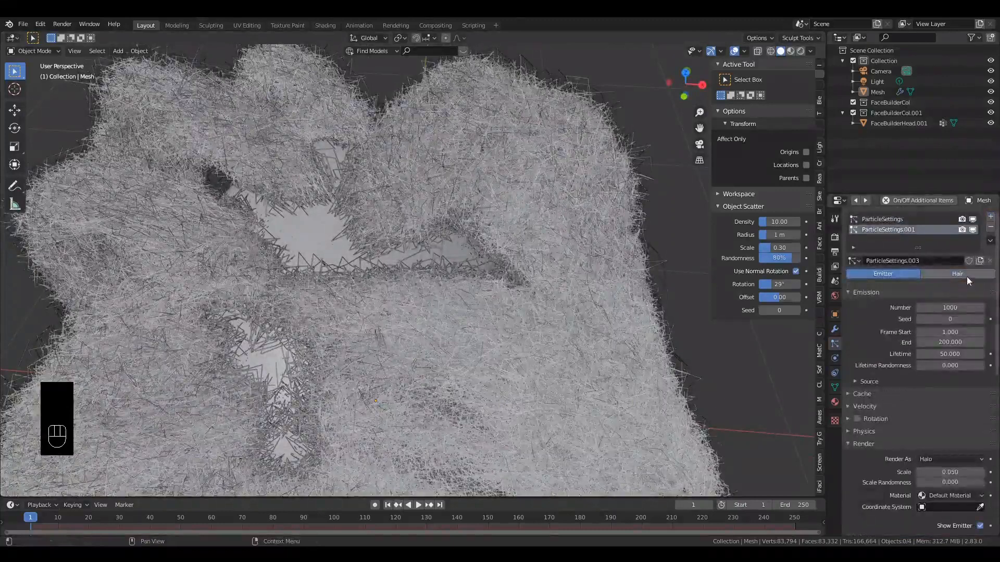
{"action": "left_click", "coordinate": [966, 273]}
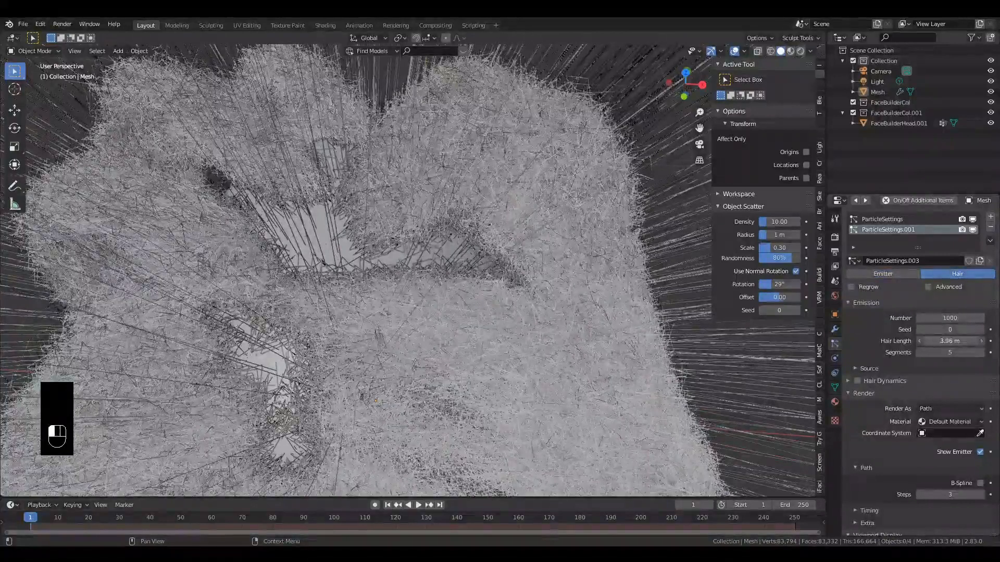
{"action": "left_click_drag", "start_coordinate": [949, 341], "coordinate": [947, 329]}
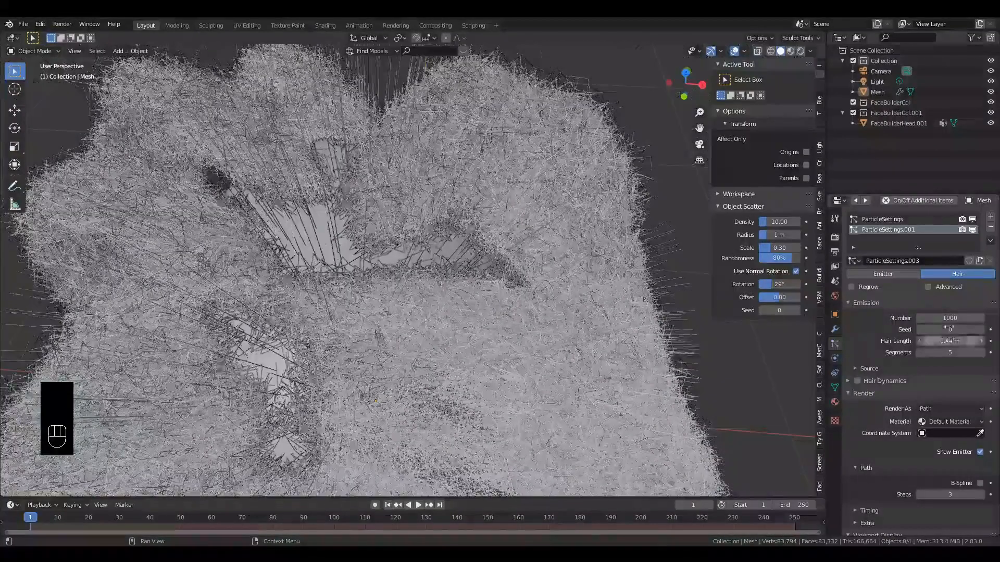
{"action": "left_click", "coordinate": [973, 219]}
{"action": "scroll", "coordinate": [391, 395], "scroll_direction": "down", "scroll_amount": 4}
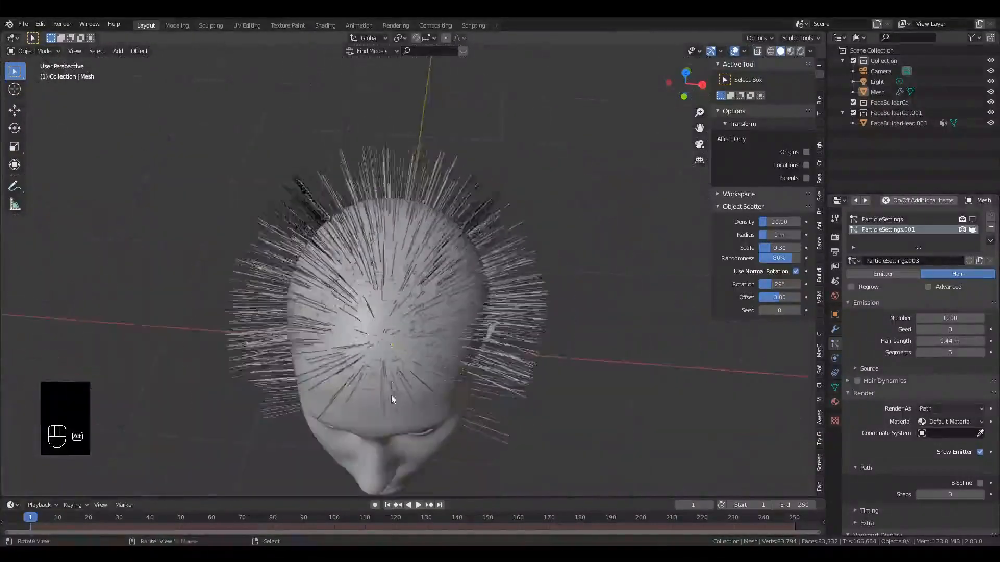
Step: Shorten the second hair system's hair length to 0.16 m and give it interpolated children
{"action": "middle_click_drag", "start_coordinate": [392, 395], "coordinate": [395, 323]}
{"action": "mouse_move", "coordinate": [946, 341]}
{"action": "left_mouse_down"}
{"action": "mouse_move", "coordinate": [930, 341]}
{"action": "mouse_move", "coordinate": [947, 341]}
{"action": "left_mouse_up"}
{"action": "scroll", "coordinate": [564, 517], "scroll_direction": "down", "scroll_amount": 3}
{"action": "scroll", "coordinate": [519, 417], "scroll_direction": "down", "scroll_amount": 4}
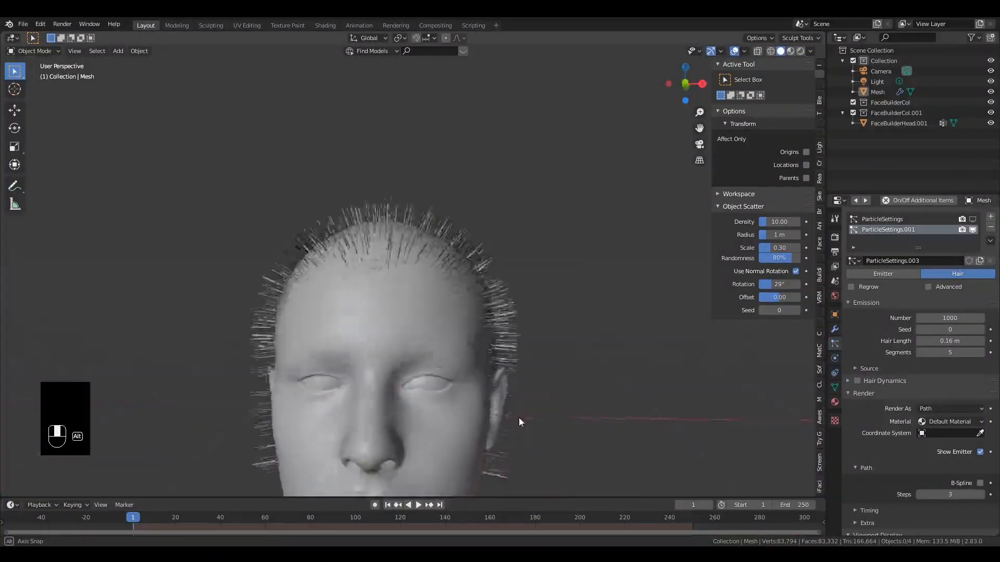
{"action": "scroll", "coordinate": [908, 448], "scroll_direction": "down", "scroll_amount": 12}
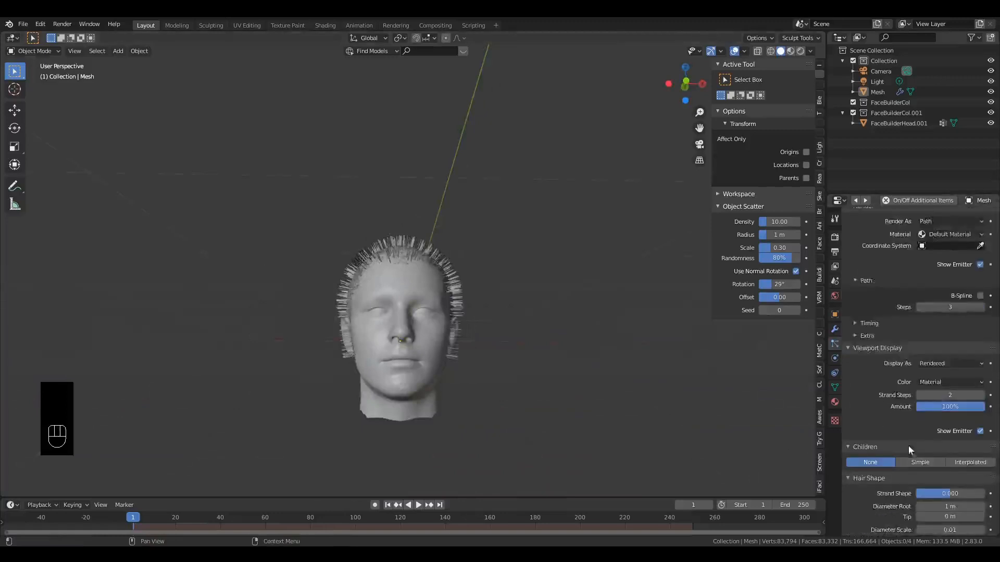
{"action": "left_click", "coordinate": [960, 362]}
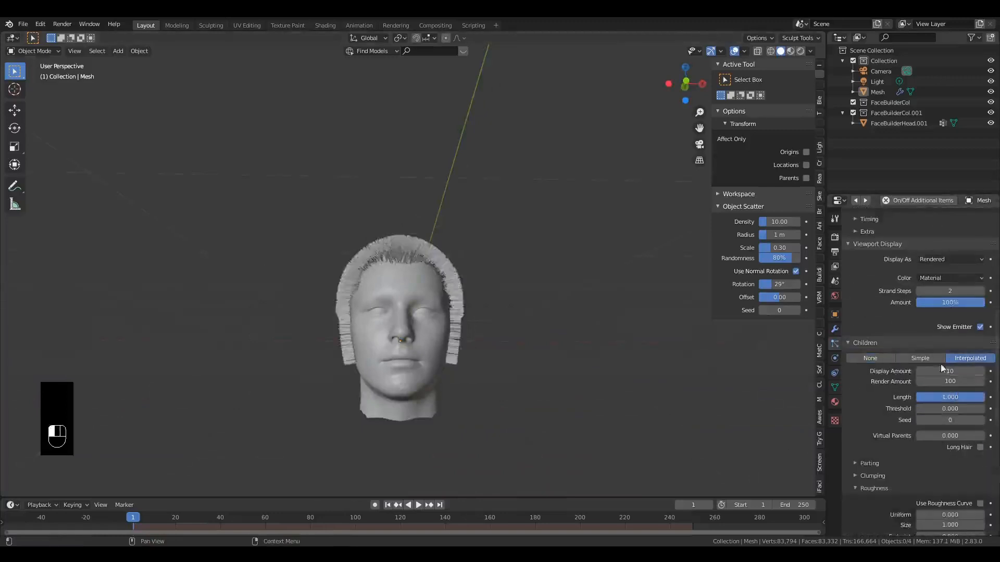
{"action": "scroll", "coordinate": [483, 460], "scroll_direction": "up", "scroll_amount": 4}
{"action": "middle_click_drag", "start_coordinate": [483, 461], "coordinate": [456, 478]}
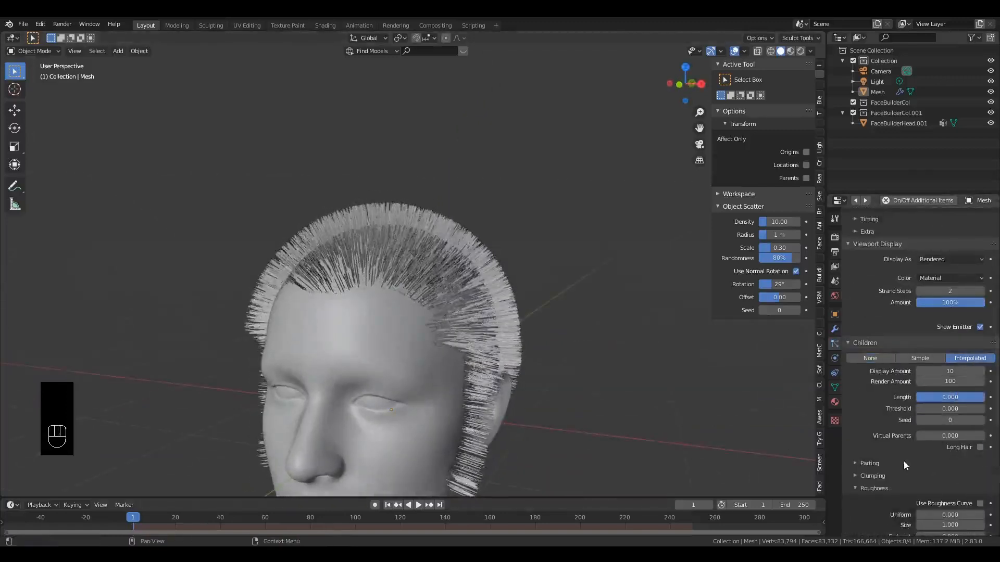
Step: Try the Curl kink type on the short hair's interpolated children
{"action": "scroll", "coordinate": [903, 461], "scroll_direction": "down", "scroll_amount": 10}
{"action": "left_click", "coordinate": [944, 381]}
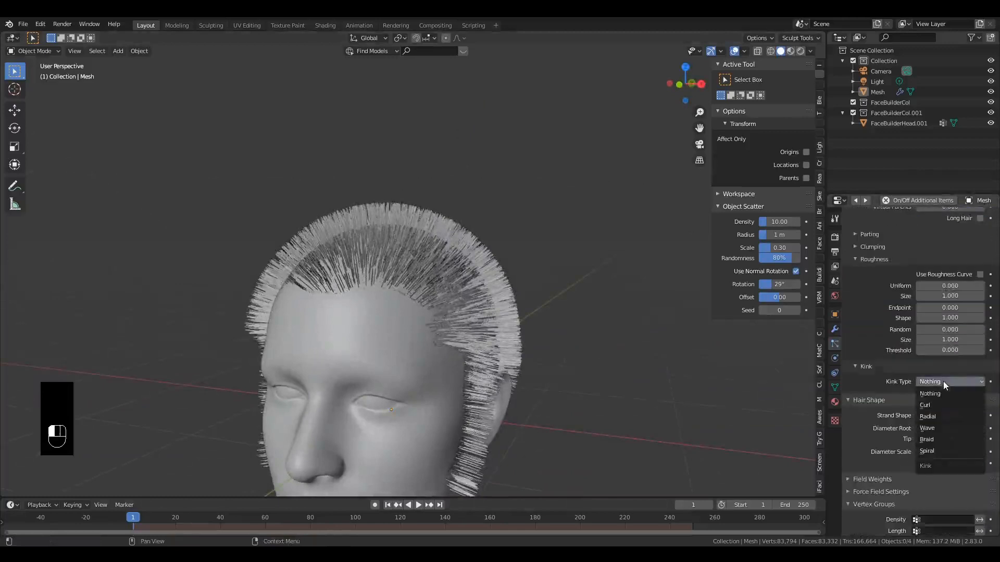
{"action": "left_click", "coordinate": [934, 403]}
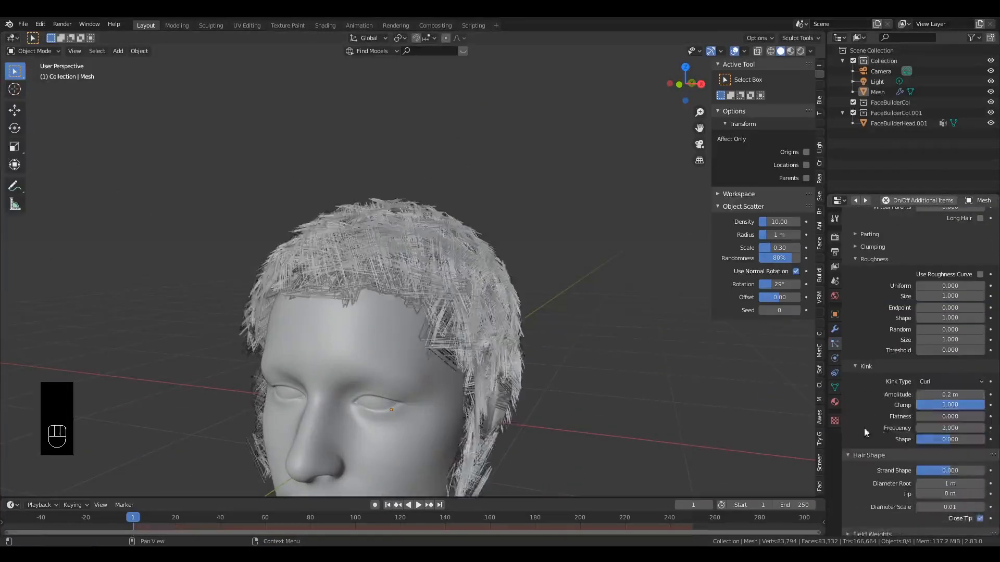
{"action": "scroll", "coordinate": [903, 393], "scroll_direction": "up", "scroll_amount": 7}
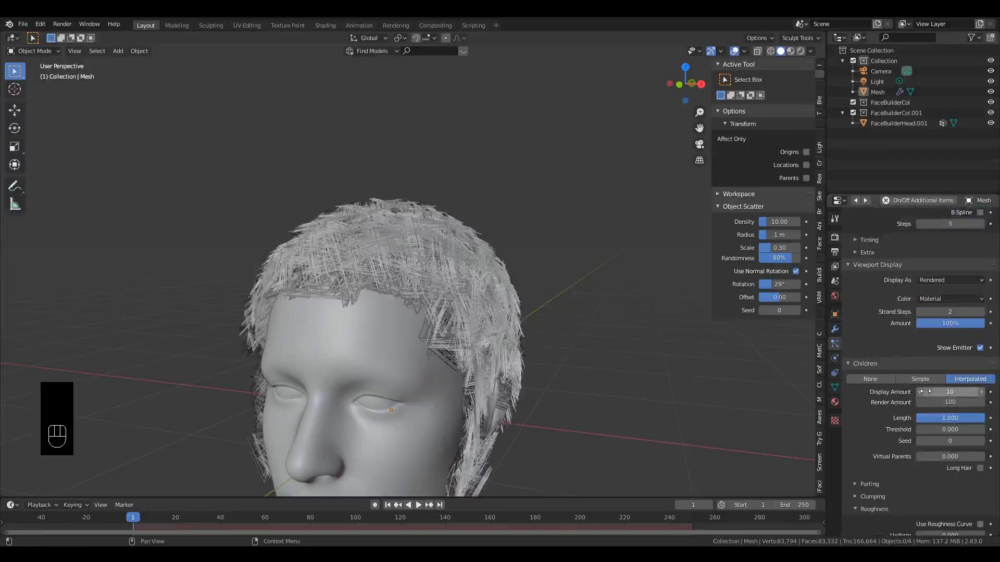
{"action": "scroll", "coordinate": [924, 391], "scroll_direction": "down", "scroll_amount": 15}
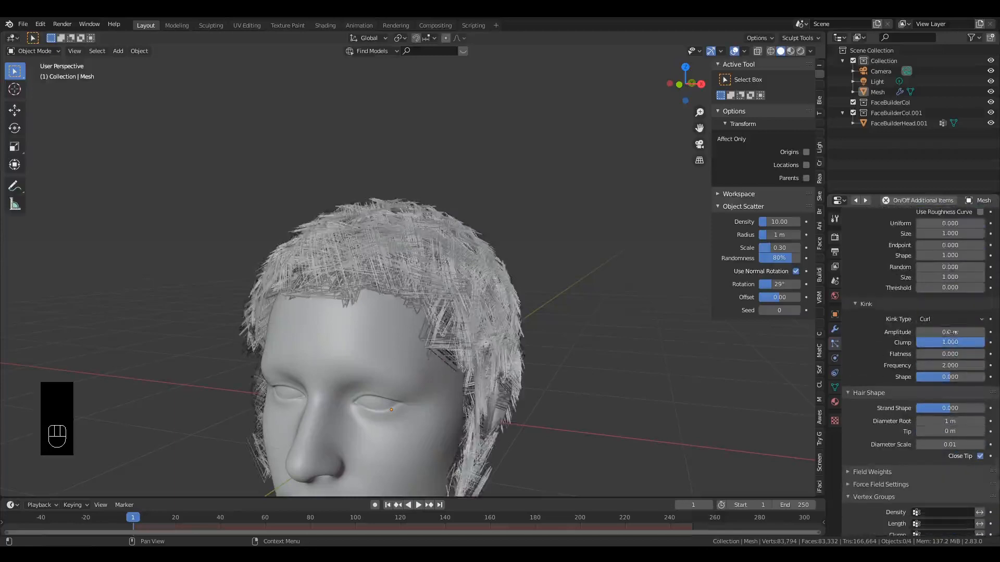
Step: Set the child hairs' kink type to Wave with an amplitude of -0.029 m
{"action": "left_click", "coordinate": [948, 319]}
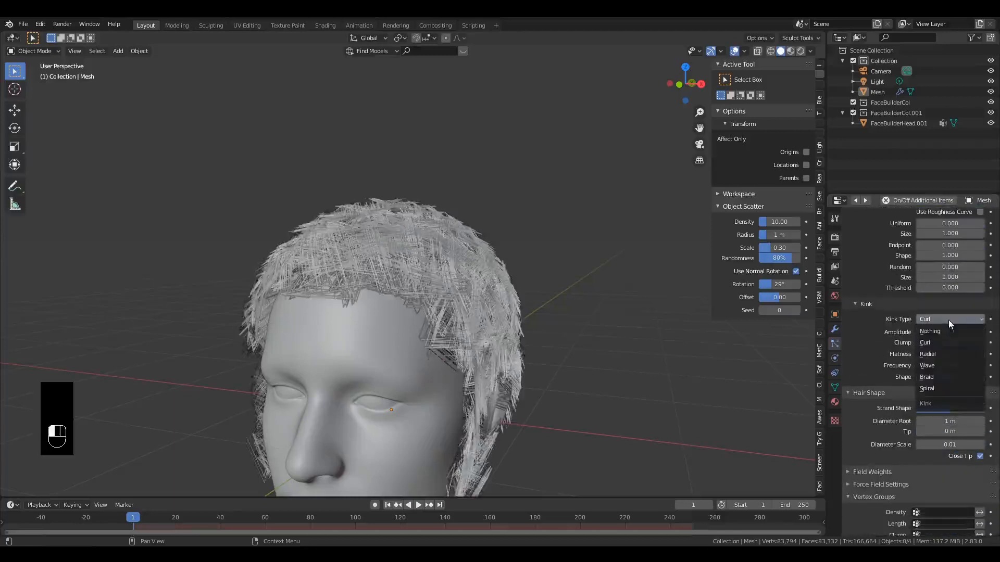
{"action": "left_click", "coordinate": [947, 365]}
{"action": "middle_click_drag", "start_coordinate": [684, 393], "coordinate": [767, 397]}
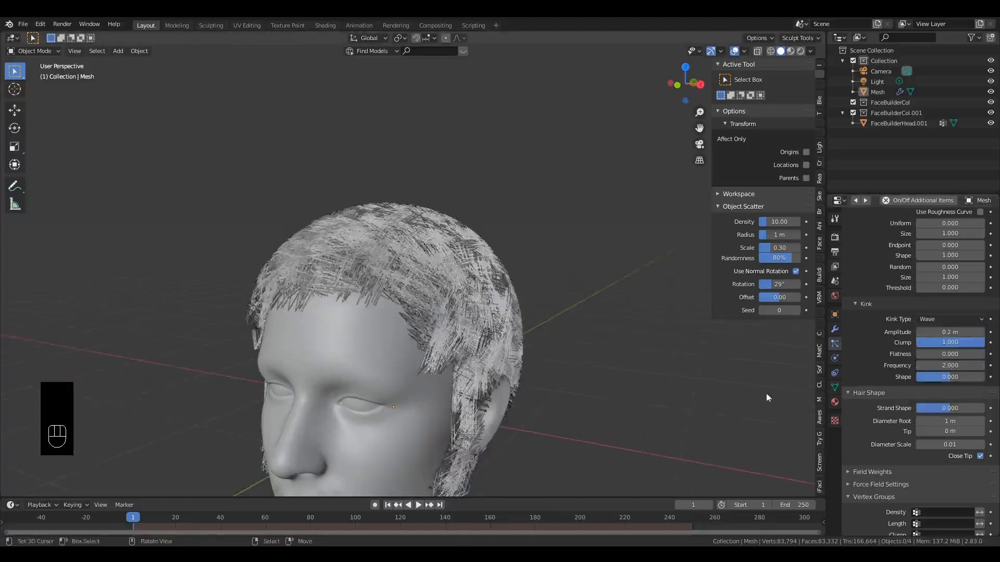
{"action": "left_click_drag", "start_coordinate": [950, 331], "coordinate": [917, 332], "text": "shift"}
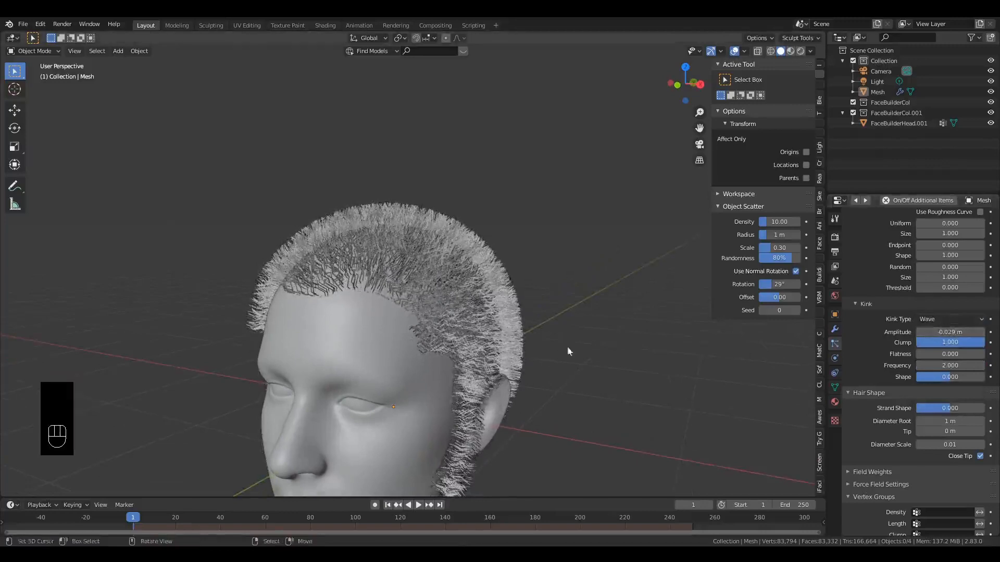
Step: Set the short hair's viewport strand steps to 3 and its render path steps to 4
{"action": "scroll", "coordinate": [883, 293], "scroll_direction": "up", "scroll_amount": 5}
{"action": "scroll", "coordinate": [883, 294], "scroll_direction": "up", "scroll_amount": 5}
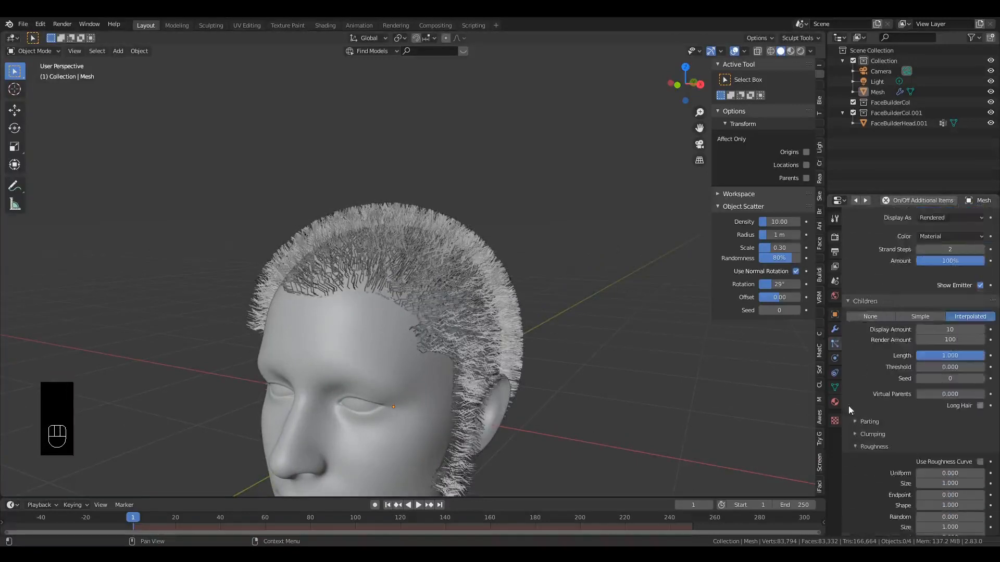
{"action": "scroll", "coordinate": [848, 416], "scroll_direction": "up", "scroll_amount": 3}
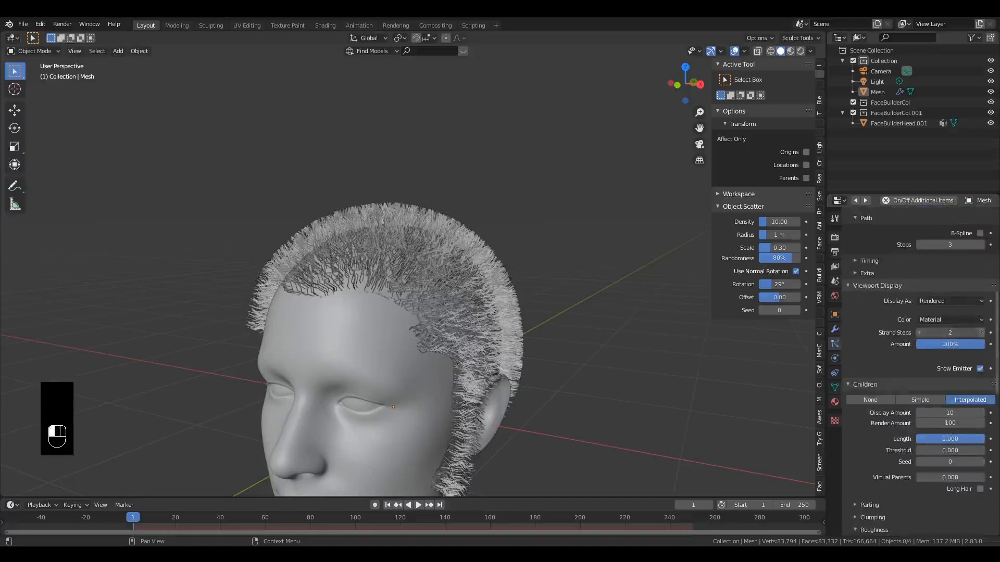
{"action": "left_click", "coordinate": [982, 333]}
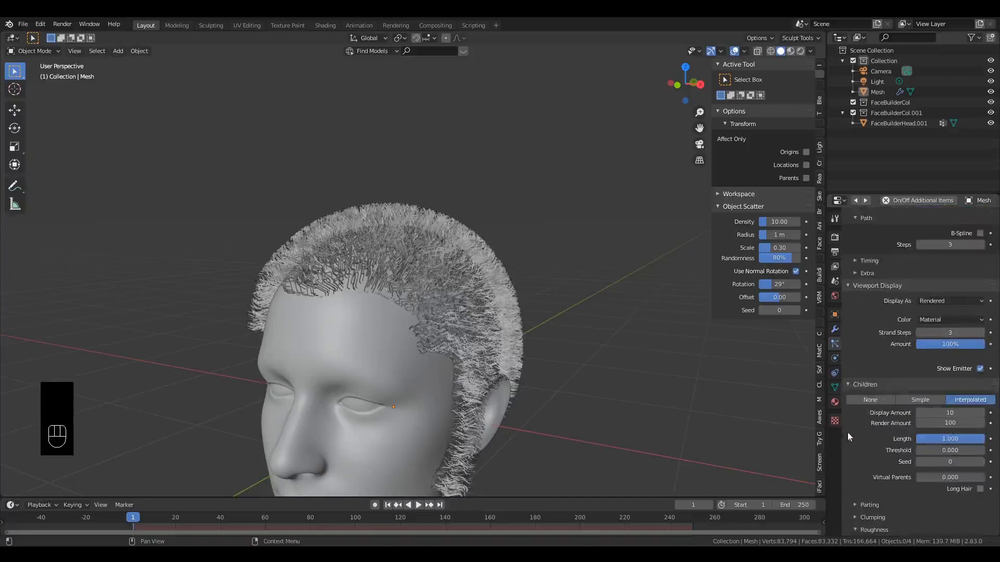
{"action": "scroll", "coordinate": [847, 433], "scroll_direction": "down", "scroll_amount": 2}
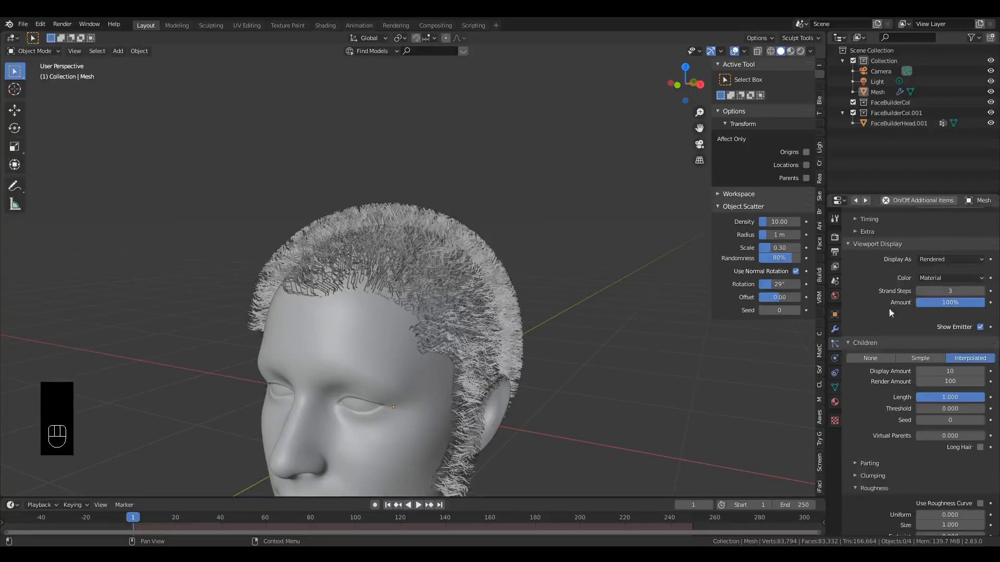
{"action": "scroll", "coordinate": [945, 284], "scroll_direction": "up", "scroll_amount": 2}
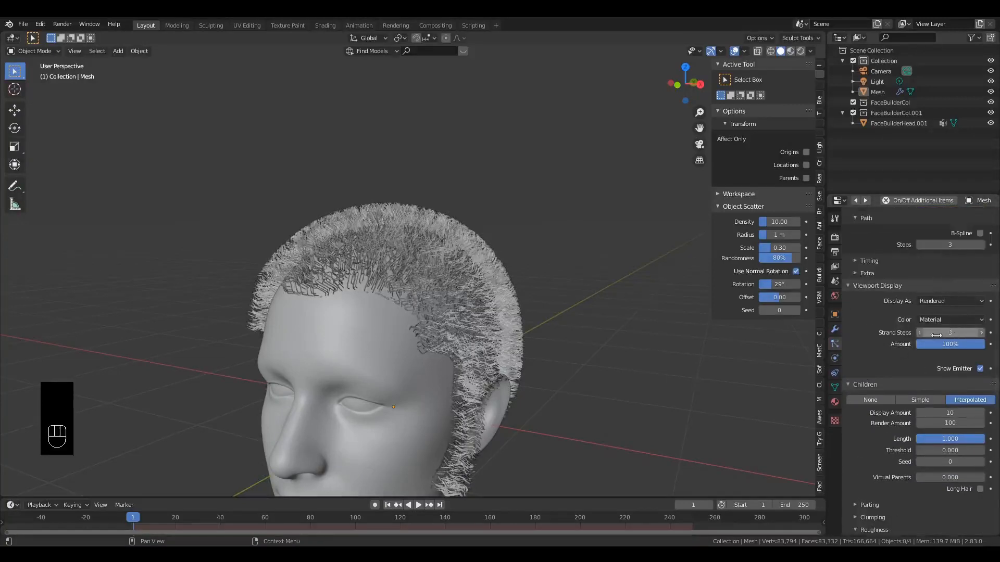
{"action": "scroll", "coordinate": [903, 398], "scroll_direction": "down", "scroll_amount": 3}
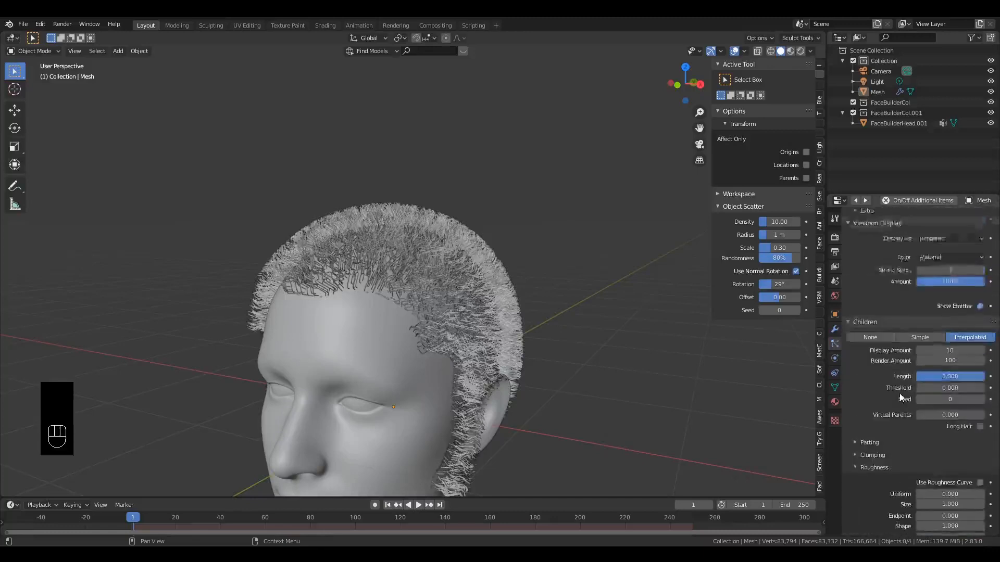
{"action": "scroll", "coordinate": [901, 398], "scroll_direction": "up", "scroll_amount": 1}
{"action": "scroll", "coordinate": [958, 398], "scroll_direction": "up", "scroll_amount": 5}
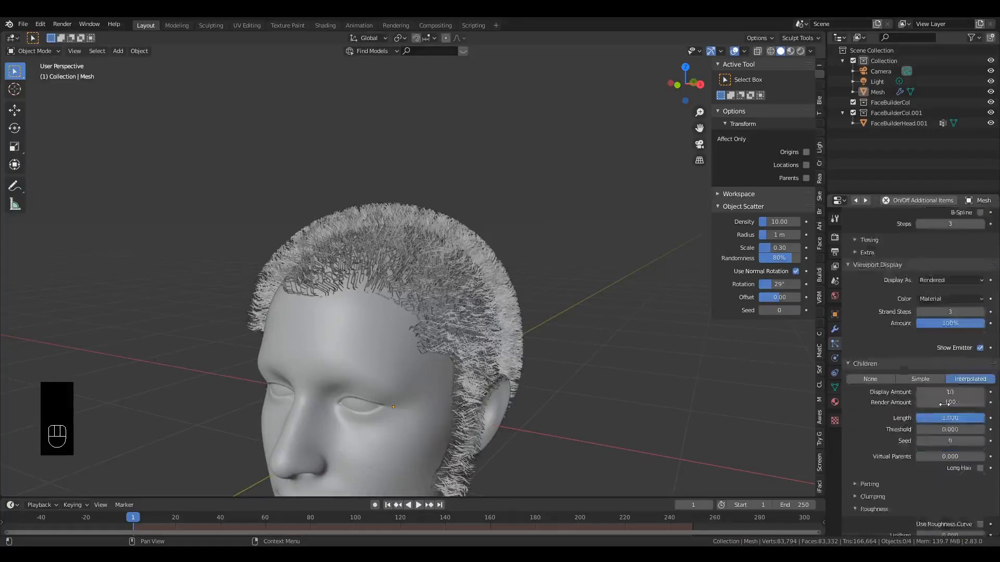
{"action": "scroll", "coordinate": [947, 399], "scroll_direction": "up", "scroll_amount": 6}
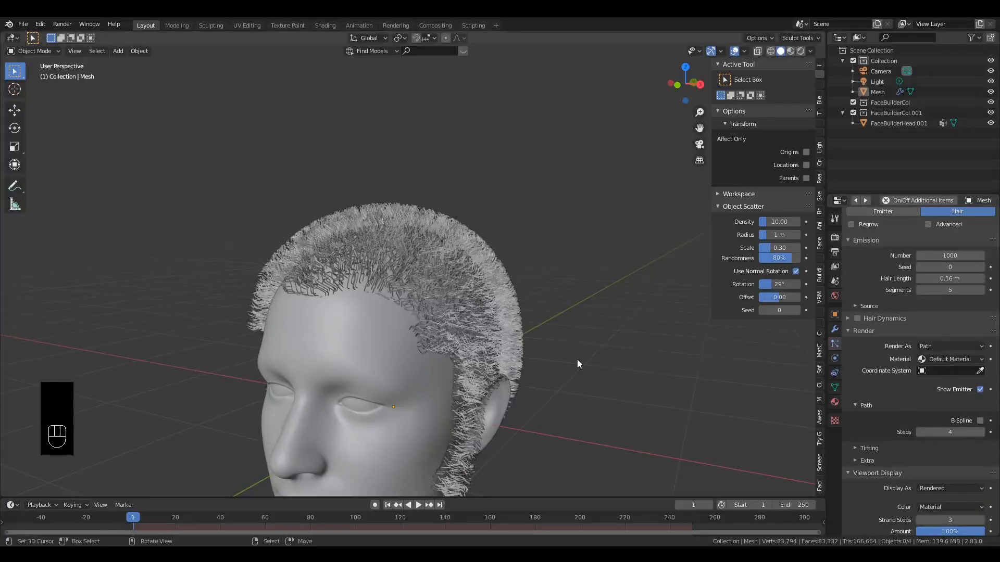
Step: Enter Particle Edit mode and comb the short hair on the front and both sides down against the scalp
{"action": "left_click_drag", "start_coordinate": [686, 367], "coordinate": [598, 319], "text": "alt"}
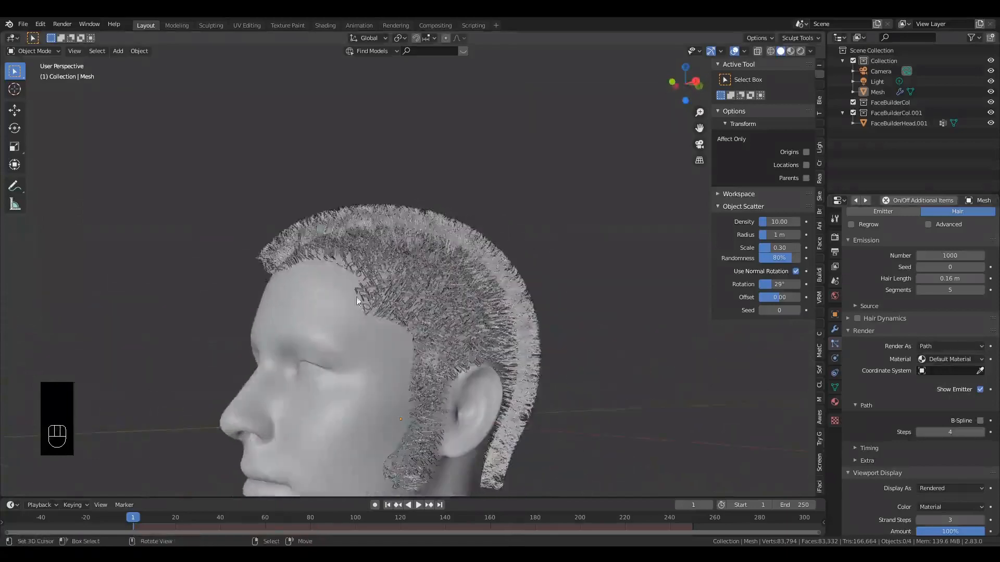
{"action": "left_click_drag", "start_coordinate": [356, 299], "coordinate": [458, 300], "text": "alt"}
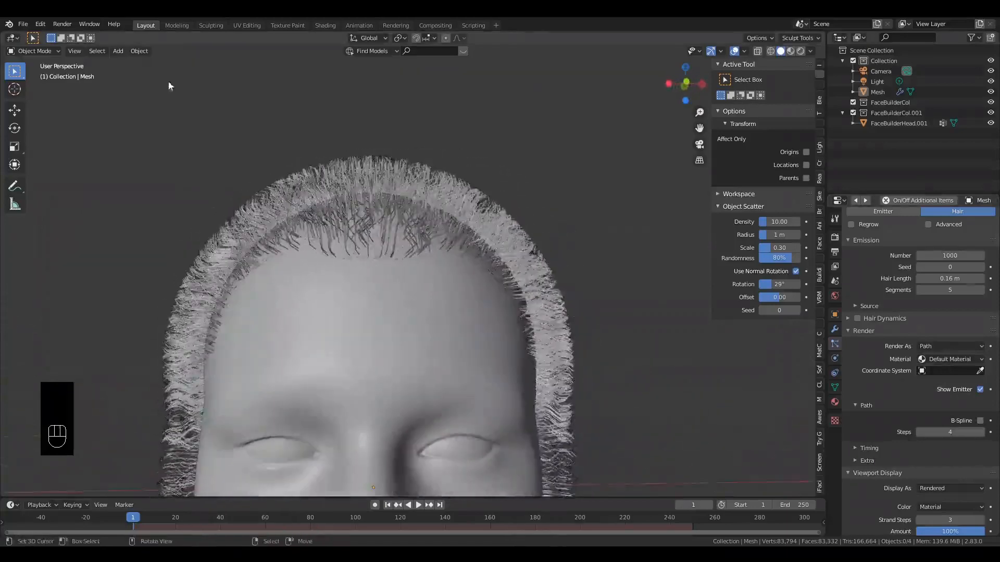
{"action": "left_click", "coordinate": [34, 50]}
{"action": "left_click", "coordinate": [42, 131]}
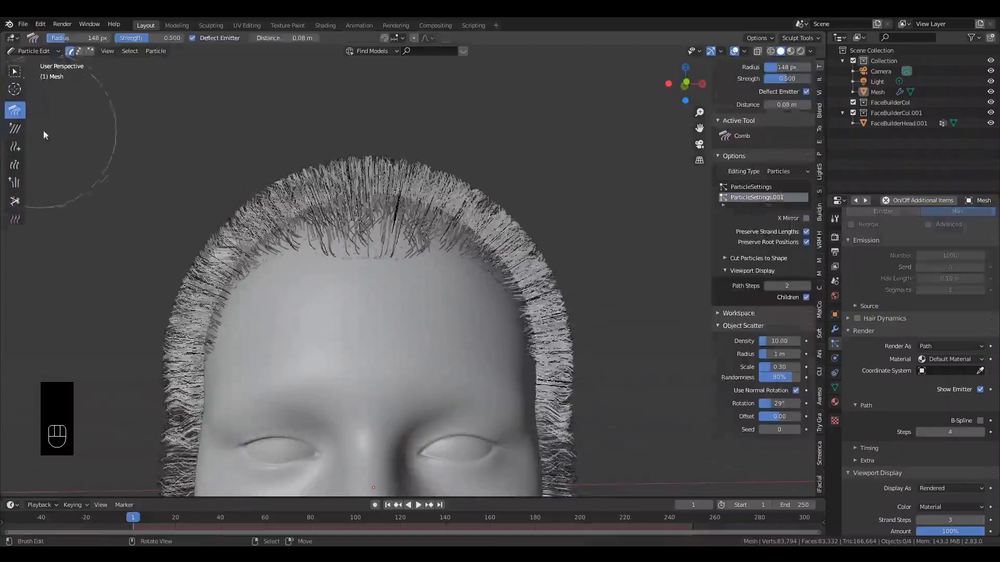
{"action": "scroll", "coordinate": [411, 201], "scroll_direction": "down", "scroll_amount": 1}
{"action": "mouse_move", "coordinate": [416, 148]}
{"action": "left_mouse_down"}
{"action": "mouse_move", "coordinate": [493, 252]}
{"action": "mouse_move", "coordinate": [586, 437]}
{"action": "mouse_move", "coordinate": [335, 186]}
{"action": "mouse_move", "coordinate": [253, 271]}
{"action": "mouse_move", "coordinate": [261, 474]}
{"action": "left_mouse_up"}
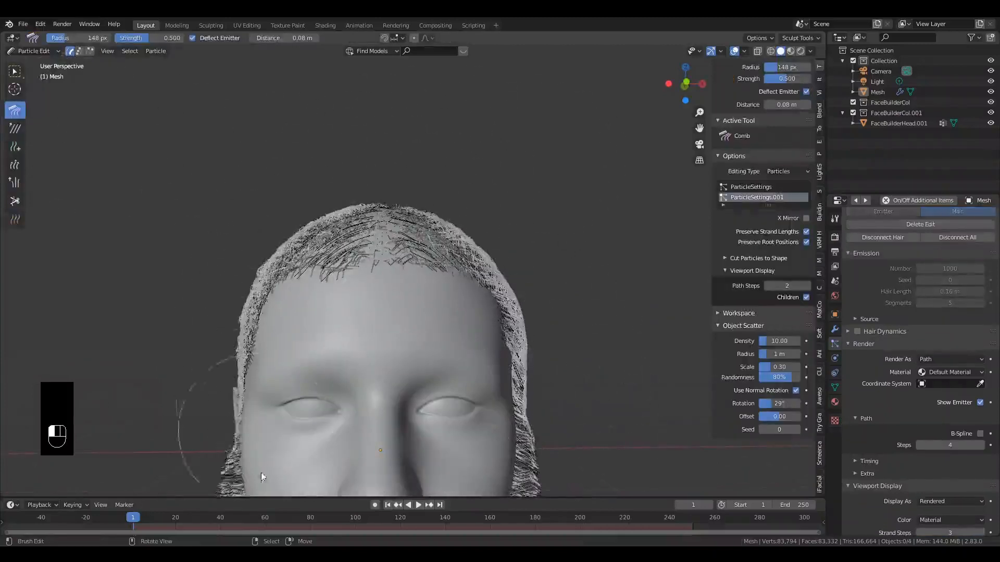
{"action": "left_click_drag", "start_coordinate": [333, 297], "coordinate": [348, 279]}
{"action": "mouse_move", "coordinate": [397, 235]}
{"action": "left_mouse_down"}
{"action": "mouse_move", "coordinate": [402, 225]}
{"action": "mouse_move", "coordinate": [429, 230]}
{"action": "left_mouse_up"}
Step: Comb the short hair on the head's left side and back down toward the ear and nape
{"action": "mouse_move", "coordinate": [427, 253]}
{"action": "middle_mouse_down", "text": "alt"}
{"action": "mouse_move", "coordinate": [402, 255]}
{"action": "mouse_move", "coordinate": [414, 255]}
{"action": "middle_mouse_up", "text": "alt"}
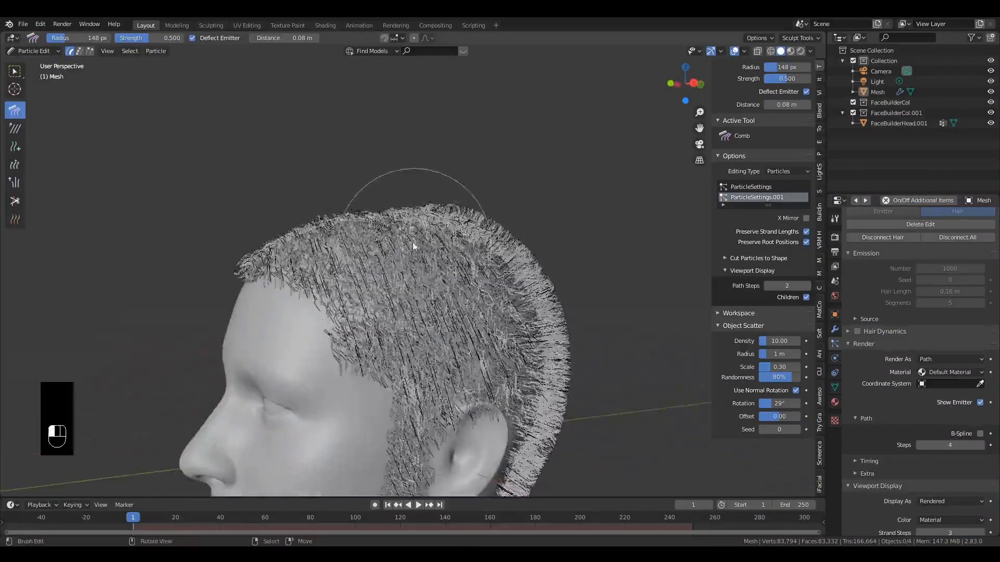
{"action": "middle_click_drag", "start_coordinate": [609, 402], "coordinate": [542, 348]}
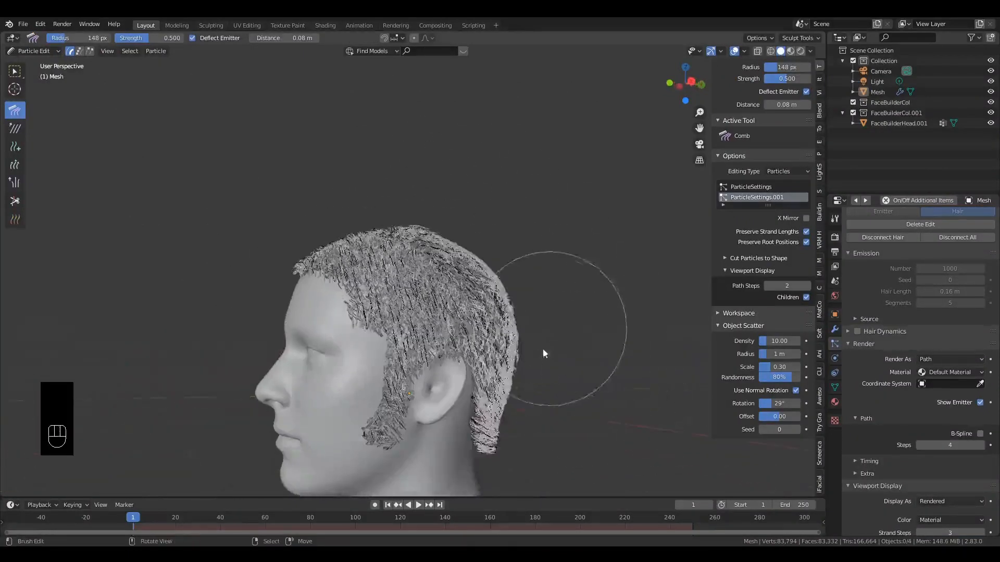
{"action": "middle_click_drag", "start_coordinate": [474, 371], "coordinate": [516, 266]}
{"action": "middle_click_drag", "start_coordinate": [430, 446], "coordinate": [276, 338]}
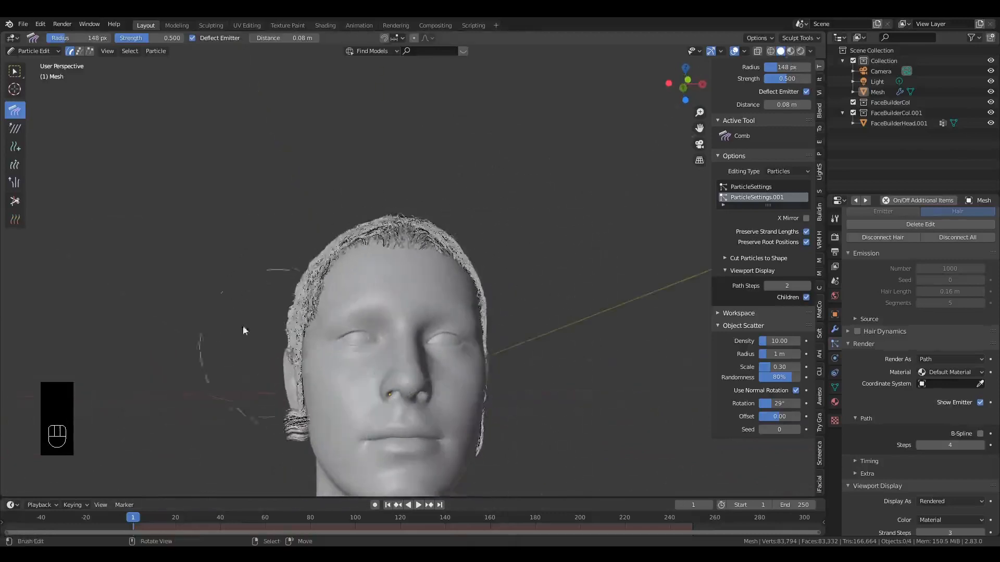
Step: Flatten the protruding hair by the head's right ear and comb the strands along the front hairline
{"action": "left_click_drag", "start_coordinate": [326, 330], "coordinate": [317, 320]}
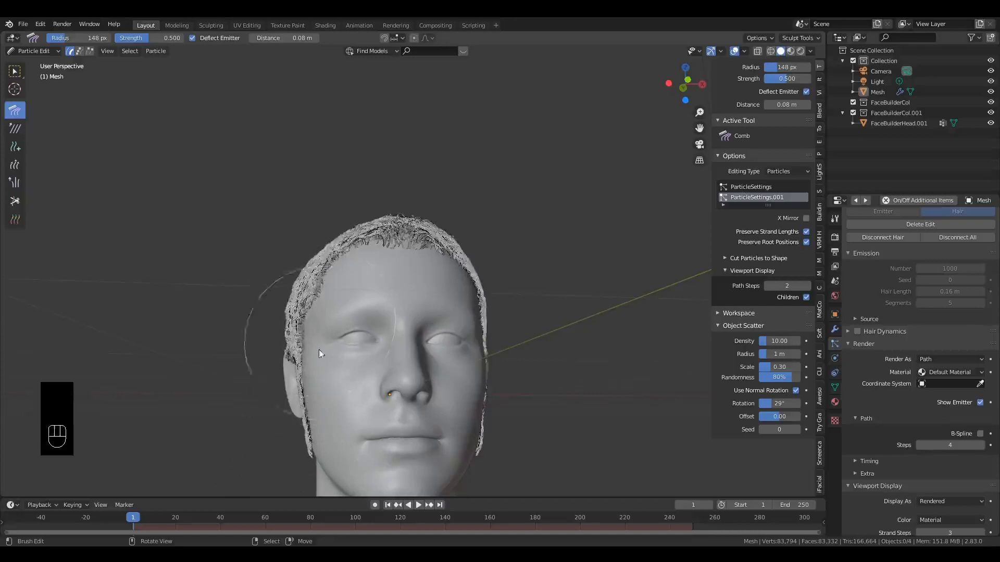
{"action": "left_click_drag", "start_coordinate": [283, 356], "coordinate": [277, 371]}
{"action": "mouse_move", "coordinate": [326, 319]}
{"action": "left_mouse_down"}
{"action": "mouse_move", "coordinate": [339, 269]}
{"action": "mouse_move", "coordinate": [370, 266]}
{"action": "left_mouse_up"}
{"action": "middle_click_drag", "start_coordinate": [411, 271], "coordinate": [375, 279]}
{"action": "left_click_drag", "start_coordinate": [375, 279], "coordinate": [418, 271]}
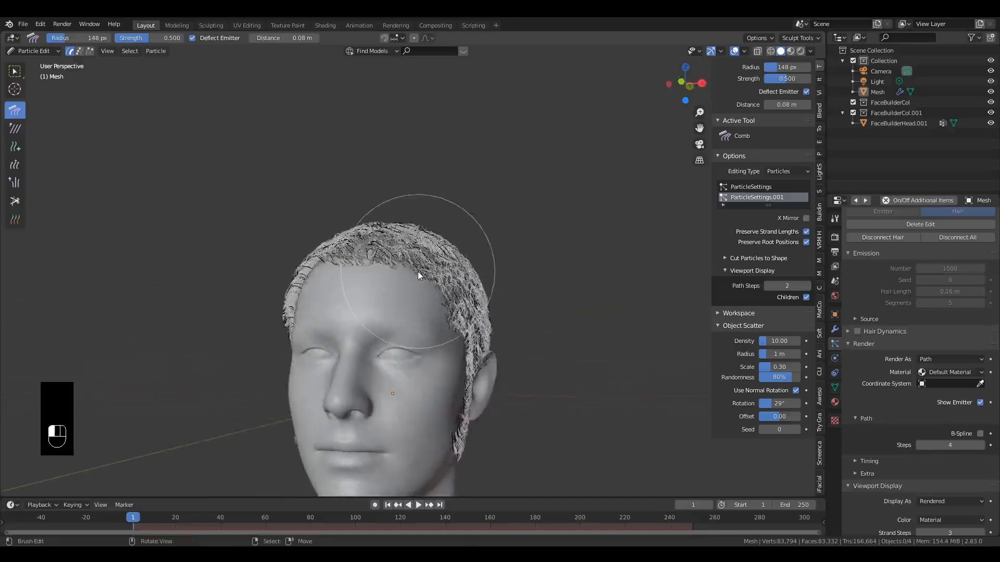
Step: Comb the short hair over the back of the head down toward the neck
{"action": "mouse_move", "coordinate": [464, 285]}
{"action": "middle_mouse_down"}
{"action": "mouse_move", "coordinate": [386, 278]}
{"action": "mouse_move", "coordinate": [403, 279]}
{"action": "middle_mouse_up"}
{"action": "mouse_move", "coordinate": [403, 279]}
{"action": "left_mouse_down"}
{"action": "mouse_move", "coordinate": [504, 265]}
{"action": "mouse_move", "coordinate": [522, 366]}
{"action": "mouse_move", "coordinate": [516, 494]}
{"action": "mouse_move", "coordinate": [561, 420]}
{"action": "mouse_move", "coordinate": [477, 306]}
{"action": "mouse_move", "coordinate": [553, 288]}
{"action": "left_mouse_up"}
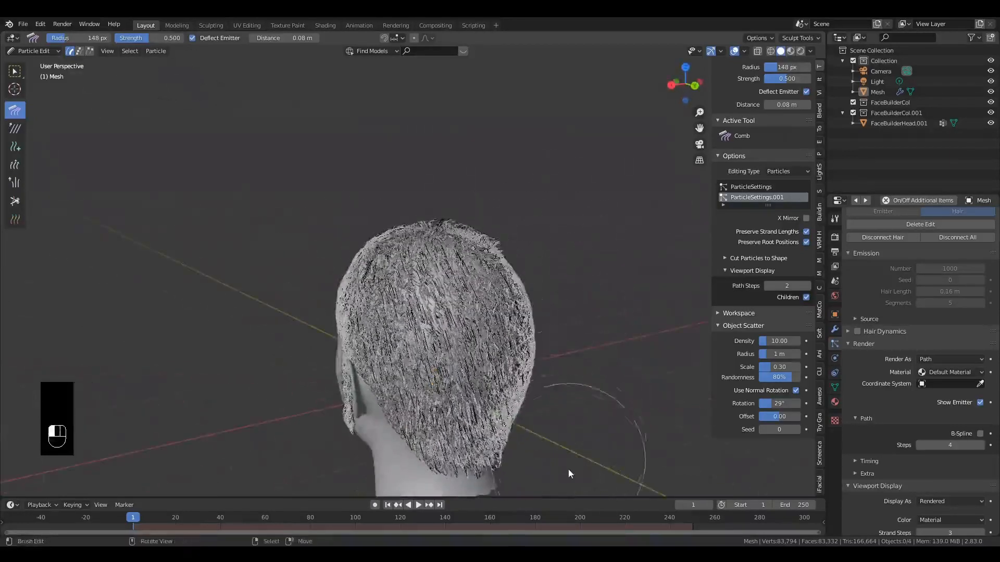
{"action": "left_click_drag", "start_coordinate": [586, 472], "coordinate": [642, 433], "text": "alt"}
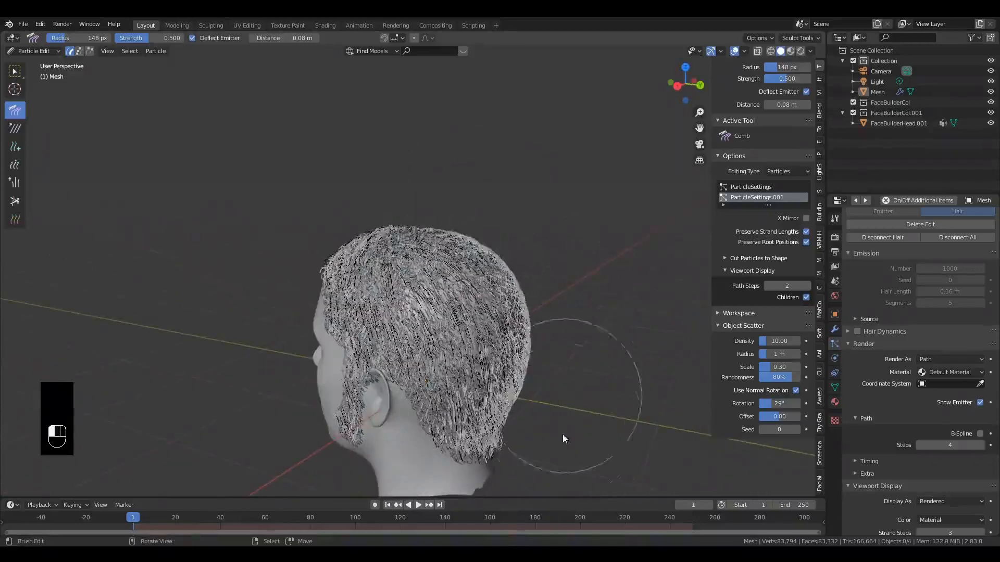
{"action": "mouse_move", "coordinate": [555, 404]}
{"action": "left_mouse_down", "text": "alt"}
{"action": "mouse_move", "coordinate": [415, 397]}
{"action": "mouse_move", "coordinate": [417, 430]}
{"action": "left_mouse_up", "text": "alt"}
Step: Comb the short hair on the head's right side down past the temple and around the ear
{"action": "scroll", "coordinate": [417, 432], "scroll_direction": "up", "scroll_amount": 3}
{"action": "mouse_move", "coordinate": [428, 333]}
{"action": "left_mouse_down"}
{"action": "mouse_move", "coordinate": [425, 380]}
{"action": "mouse_move", "coordinate": [464, 453]}
{"action": "left_mouse_up"}
{"action": "scroll", "coordinate": [473, 458], "scroll_direction": "down", "scroll_amount": 4}
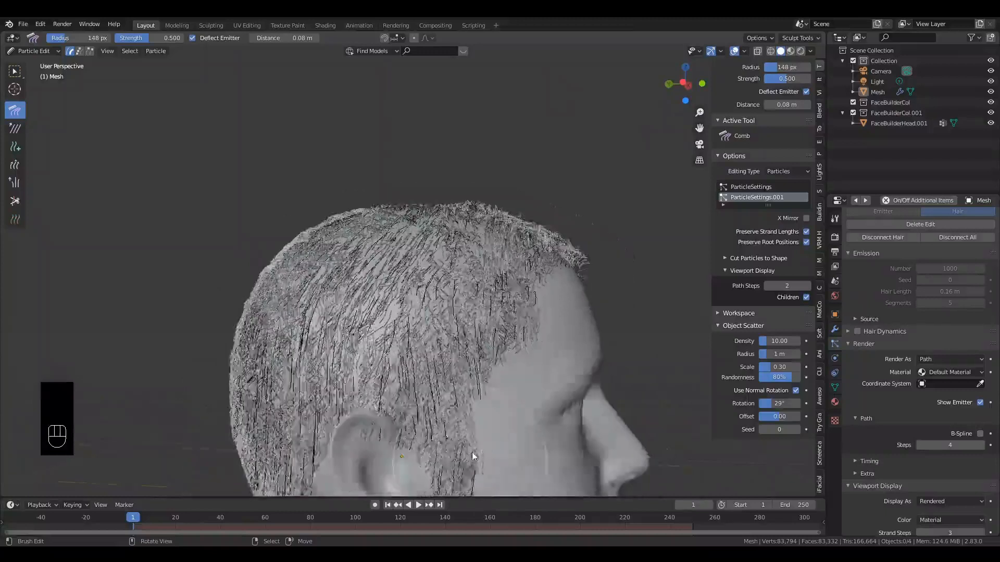
{"action": "left_click_drag", "start_coordinate": [428, 328], "coordinate": [483, 497]}
{"action": "scroll", "coordinate": [516, 368], "scroll_direction": "up", "scroll_amount": 2}
{"action": "mouse_move", "coordinate": [517, 354]}
{"action": "left_mouse_down"}
{"action": "mouse_move", "coordinate": [488, 445]}
{"action": "mouse_move", "coordinate": [510, 465]}
{"action": "mouse_move", "coordinate": [516, 458]}
{"action": "left_mouse_up"}
{"action": "scroll", "coordinate": [536, 406], "scroll_direction": "down", "scroll_amount": 3}
{"action": "scroll", "coordinate": [503, 398], "scroll_direction": "up", "scroll_amount": 3}
Step: Comb the front hair away from a central parting toward both temples
{"action": "mouse_move", "coordinate": [527, 393]}
{"action": "left_mouse_down", "text": "alt"}
{"action": "mouse_move", "coordinate": [506, 397]}
{"action": "mouse_move", "coordinate": [493, 360]}
{"action": "mouse_move", "coordinate": [470, 388]}
{"action": "mouse_move", "coordinate": [404, 365]}
{"action": "left_mouse_up", "text": "alt"}
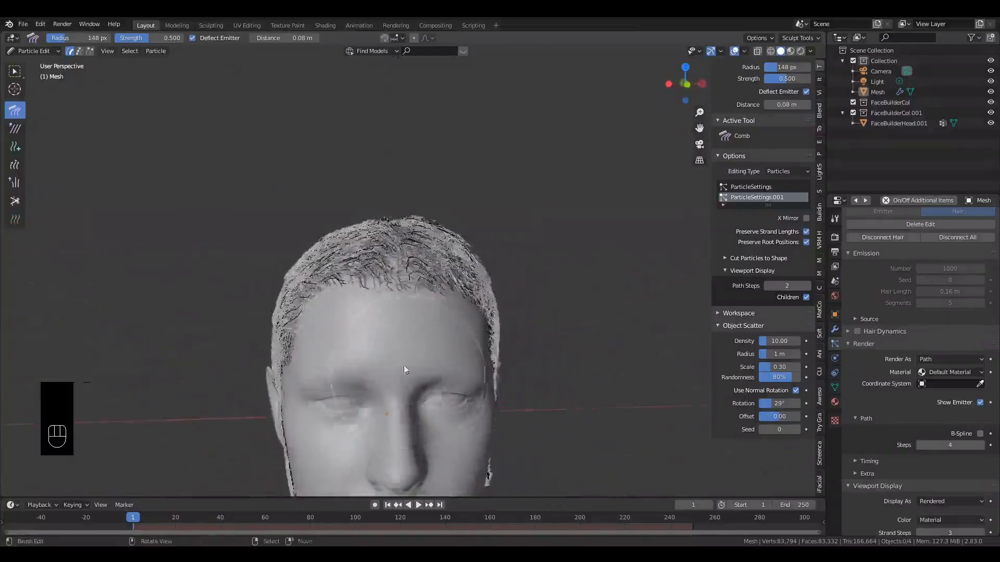
{"action": "left_click_drag", "start_coordinate": [452, 317], "coordinate": [441, 317]}
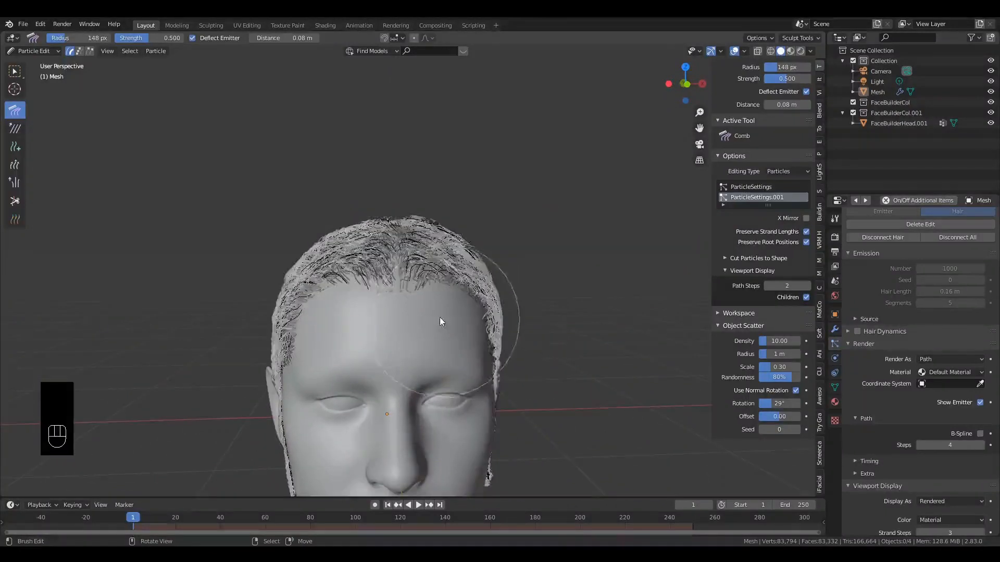
{"action": "scroll", "coordinate": [451, 307], "scroll_direction": "up", "scroll_amount": 2}
{"action": "mouse_move", "coordinate": [447, 242]}
{"action": "left_mouse_down"}
{"action": "mouse_move", "coordinate": [459, 213]}
{"action": "mouse_move", "coordinate": [526, 253]}
{"action": "mouse_move", "coordinate": [535, 383]}
{"action": "left_mouse_up"}
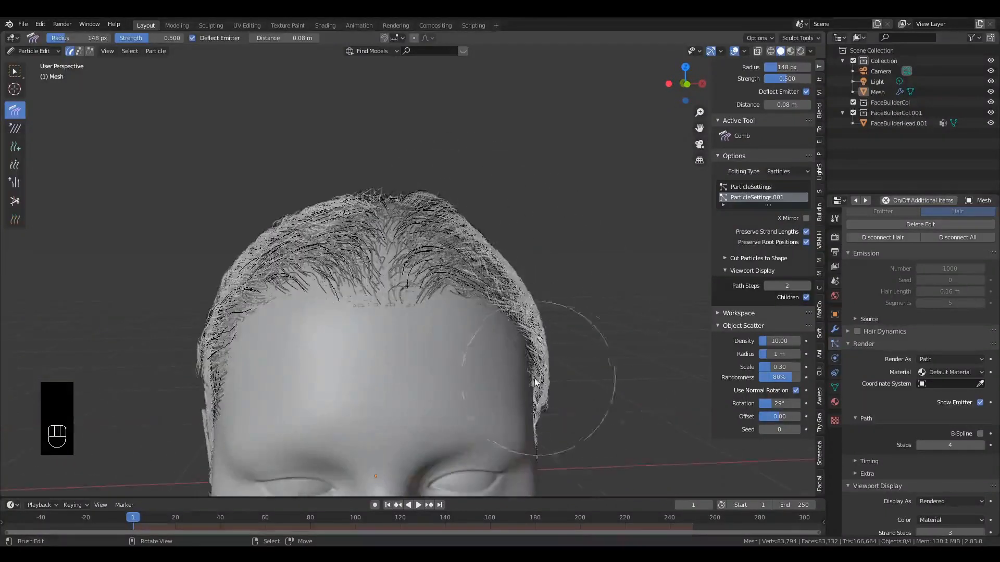
{"action": "mouse_move", "coordinate": [375, 227]}
{"action": "left_mouse_down"}
{"action": "mouse_move", "coordinate": [335, 219]}
{"action": "mouse_move", "coordinate": [295, 261]}
{"action": "mouse_move", "coordinate": [357, 229]}
{"action": "mouse_move", "coordinate": [291, 222]}
{"action": "mouse_move", "coordinate": [239, 243]}
{"action": "mouse_move", "coordinate": [205, 315]}
{"action": "mouse_move", "coordinate": [207, 336]}
{"action": "left_mouse_up"}
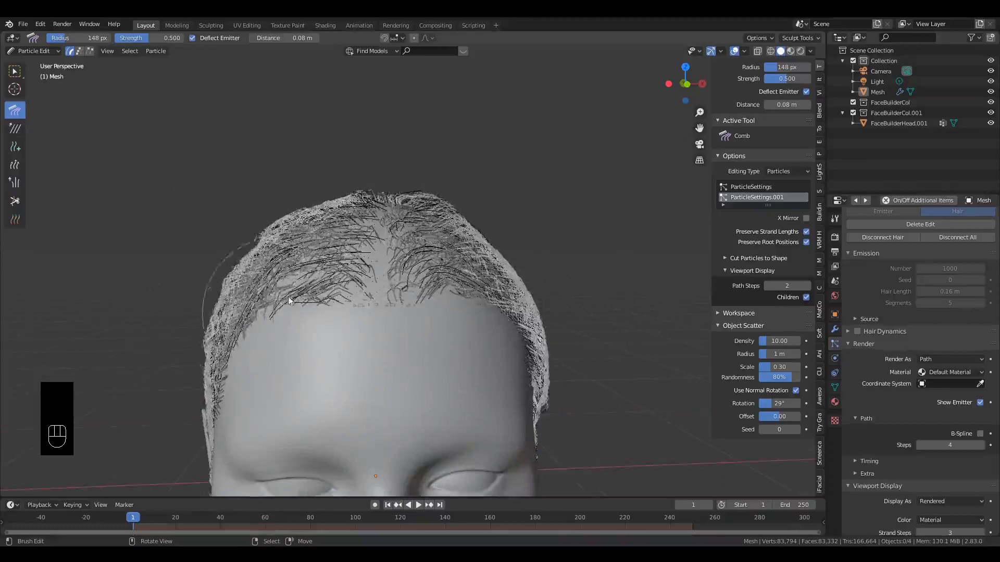
Step: Comb the front hair up from the forehead hairline and smooth the hair on the back of the crown downward
{"action": "mouse_move", "coordinate": [293, 295]}
{"action": "left_mouse_down"}
{"action": "mouse_move", "coordinate": [307, 253]}
{"action": "mouse_move", "coordinate": [287, 255]}
{"action": "mouse_move", "coordinate": [424, 276]}
{"action": "mouse_move", "coordinate": [428, 229]}
{"action": "left_mouse_up"}
{"action": "middle_click_drag", "start_coordinate": [428, 230], "coordinate": [611, 270]}
{"action": "left_click_drag", "start_coordinate": [437, 296], "coordinate": [390, 348]}
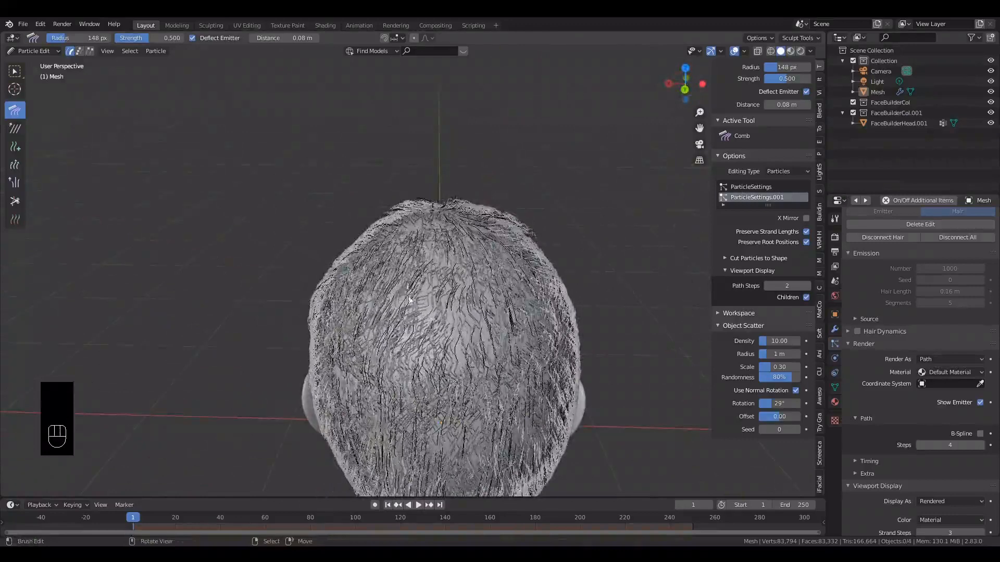
{"action": "left_click_drag", "start_coordinate": [405, 267], "coordinate": [371, 407]}
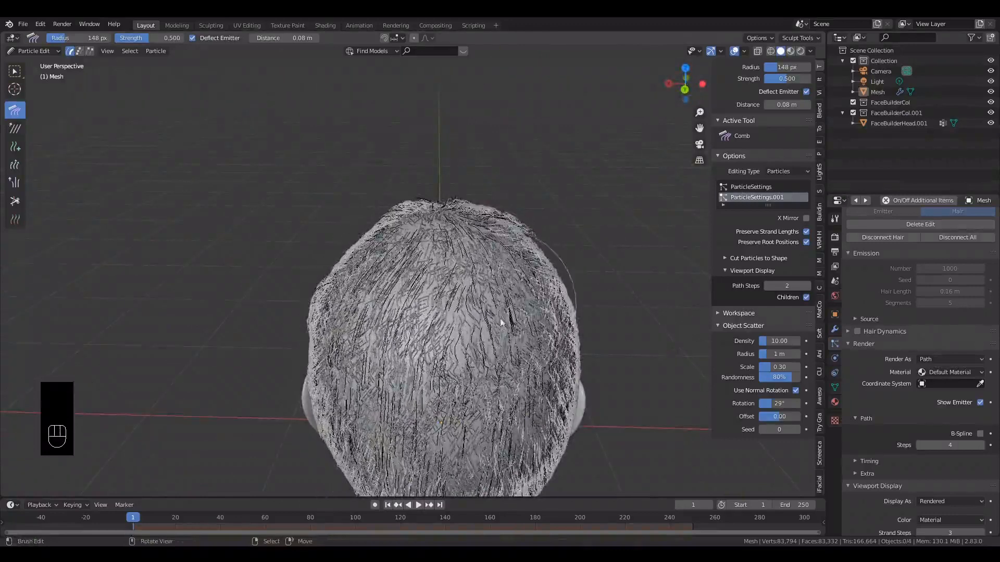
{"action": "left_click_drag", "start_coordinate": [500, 322], "coordinate": [564, 410]}
{"action": "middle_click_drag", "start_coordinate": [553, 353], "coordinate": [546, 324]}
{"action": "left_click_drag", "start_coordinate": [545, 327], "coordinate": [552, 435]}
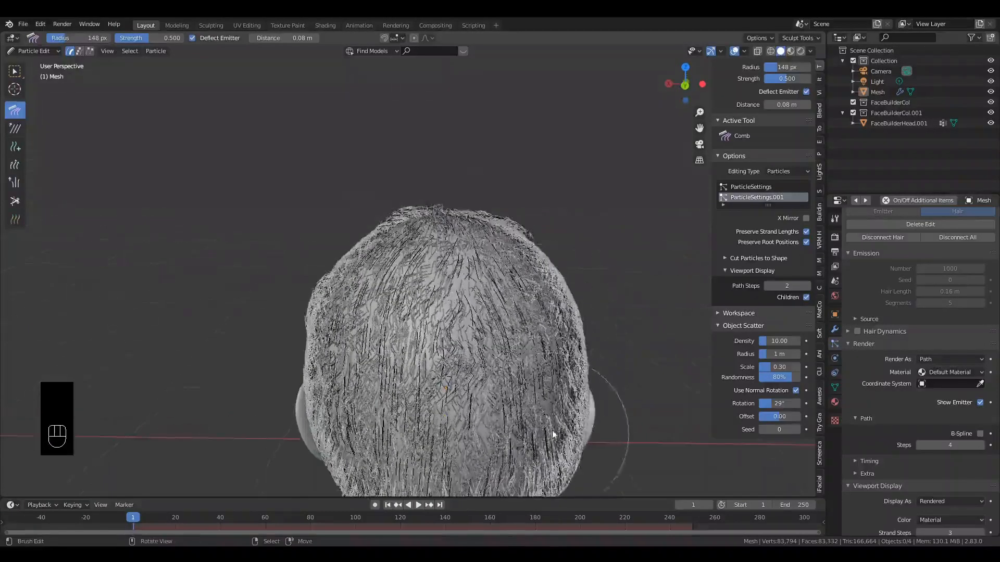
Step: Comb the short hair on the lower back of the head down and inward toward the nape
{"action": "scroll", "coordinate": [553, 435], "scroll_direction": "down", "scroll_amount": 1}
{"action": "middle_click_drag", "start_coordinate": [562, 386], "coordinate": [561, 369]}
{"action": "left_click_drag", "start_coordinate": [561, 369], "coordinate": [528, 464]}
{"action": "scroll", "coordinate": [539, 432], "scroll_direction": "down", "scroll_amount": 2}
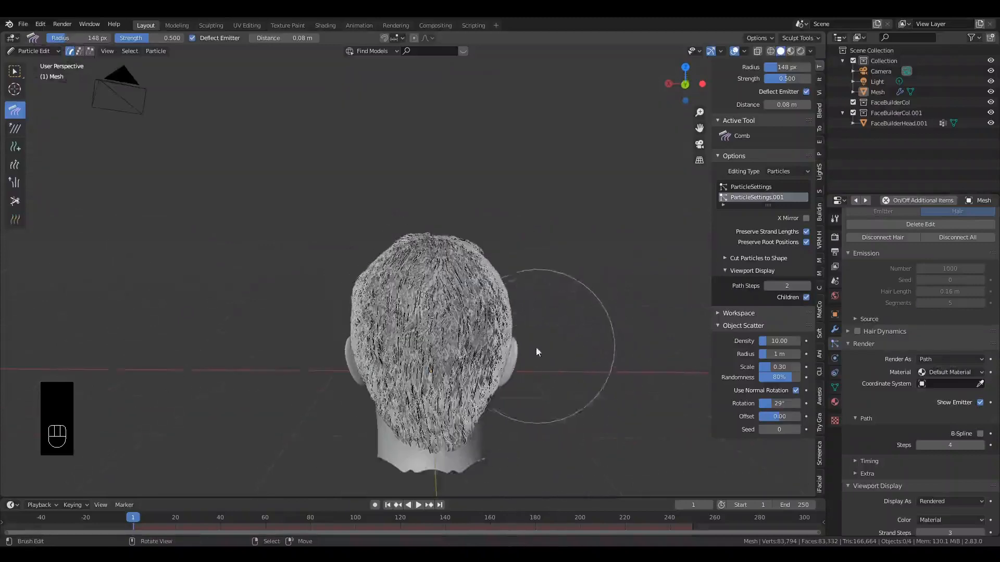
{"action": "left_click_drag", "start_coordinate": [537, 348], "coordinate": [481, 486]}
Step: Return to Object Mode and enable viewport display of the first hair system, ParticleSettings
{"action": "middle_click_drag", "start_coordinate": [551, 407], "coordinate": [693, 400]}
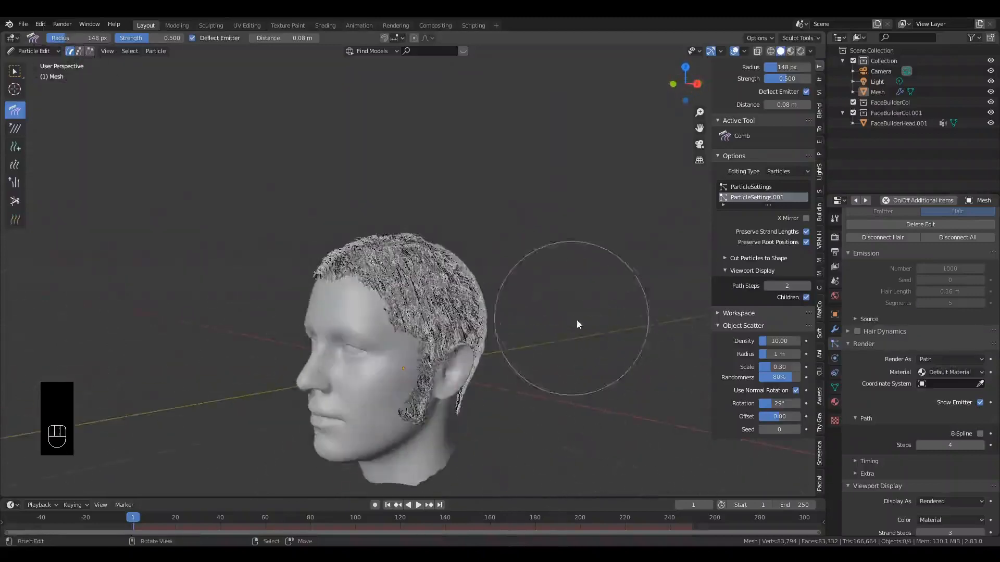
{"action": "middle_click_drag", "start_coordinate": [576, 320], "coordinate": [617, 324]}
{"action": "left_click", "coordinate": [32, 51]}
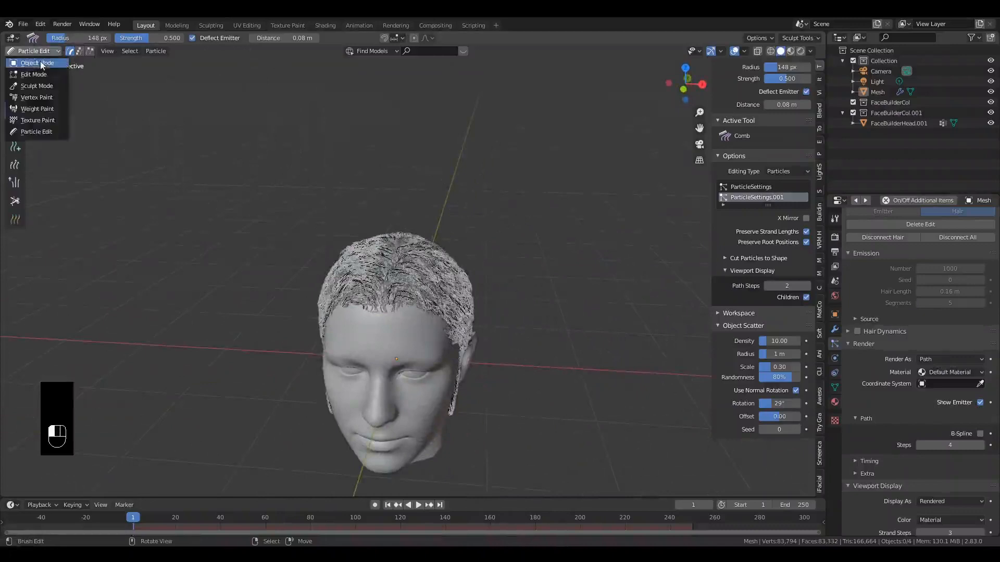
{"action": "left_click", "coordinate": [42, 65]}
{"action": "scroll", "coordinate": [609, 262], "scroll_direction": "up", "scroll_amount": 4}
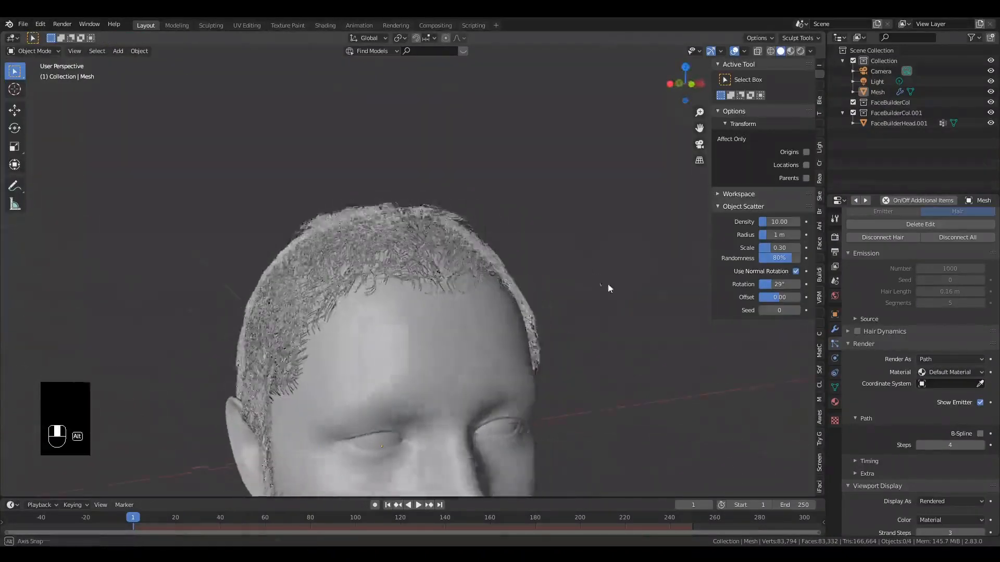
{"action": "scroll", "coordinate": [928, 260], "scroll_direction": "up", "scroll_amount": 3}
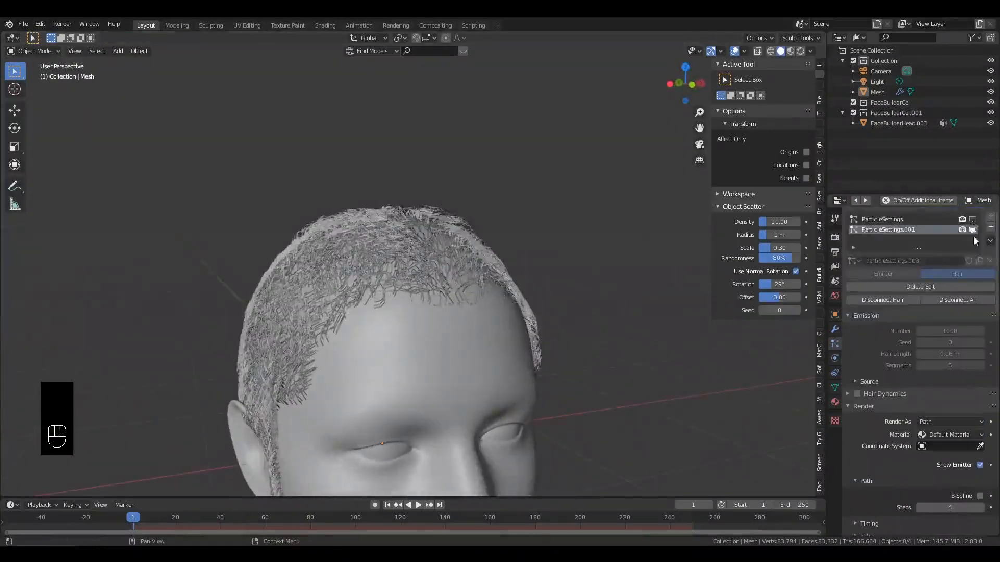
{"action": "left_click", "coordinate": [973, 219]}
Step: Examine the combined long and short hair systems around the head from several angles and distances
{"action": "scroll", "coordinate": [654, 264], "scroll_direction": "down", "scroll_amount": 3}
{"action": "middle_click_drag", "start_coordinate": [654, 263], "coordinate": [43, 273]}
{"action": "middle_click_drag", "start_coordinate": [357, 314], "coordinate": [607, 322], "text": "alt"}
{"action": "scroll", "coordinate": [685, 290], "scroll_direction": "down", "scroll_amount": 5}
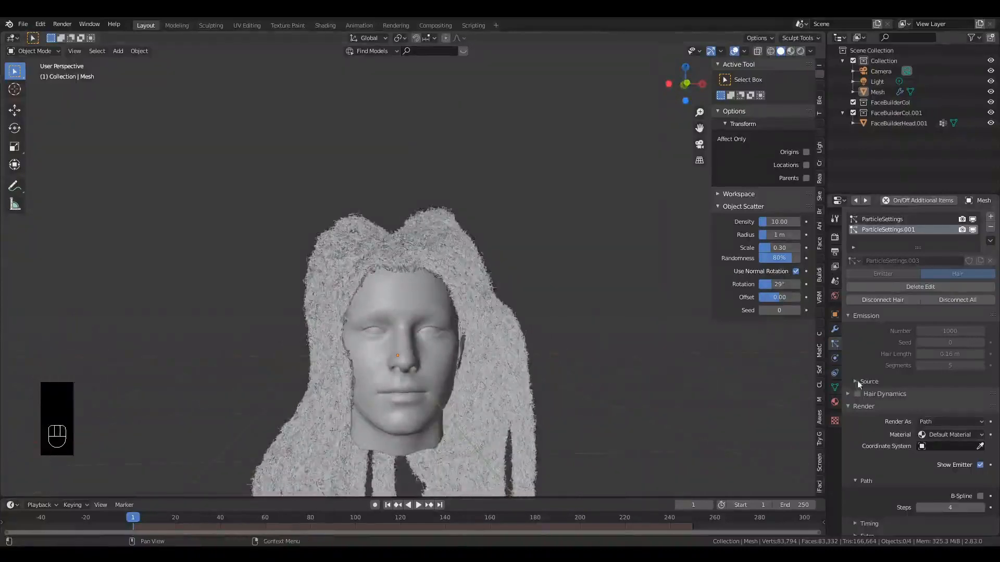
{"action": "scroll", "coordinate": [673, 368], "scroll_direction": "down", "scroll_amount": 2}
{"action": "key", "text": "KP_0"}
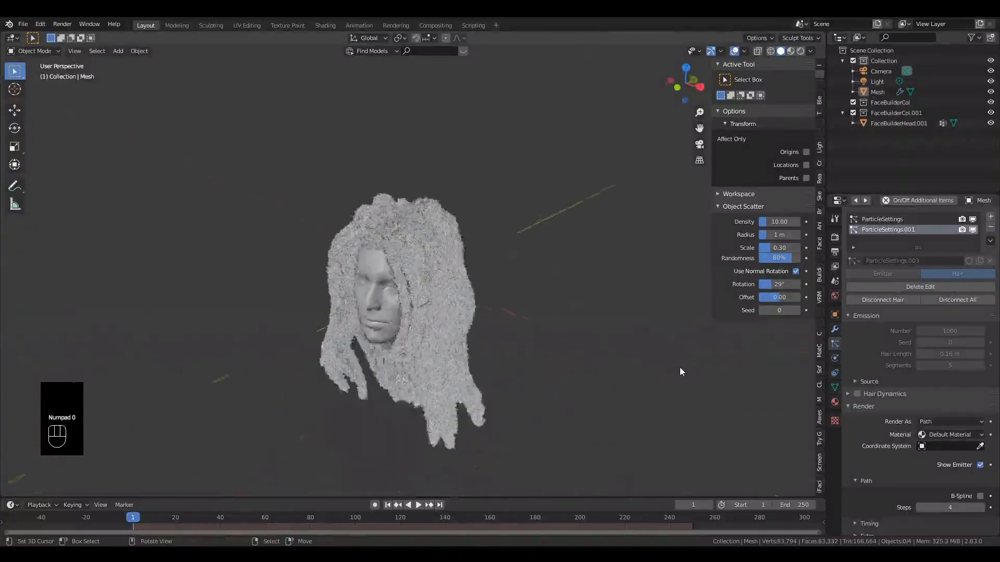
{"action": "middle_click_drag", "start_coordinate": [491, 357], "coordinate": [567, 321]}
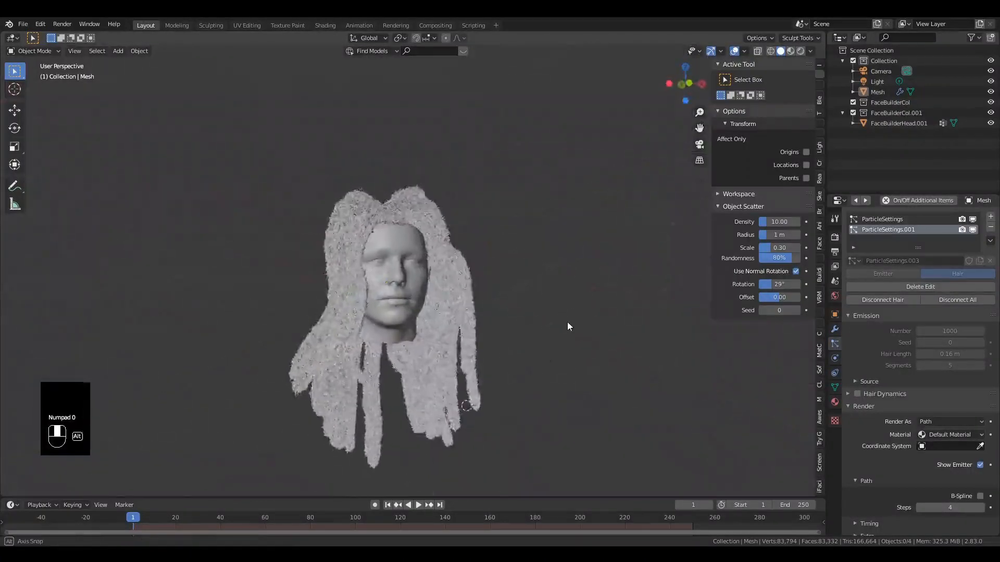
{"action": "scroll", "coordinate": [567, 338], "scroll_direction": "up", "scroll_amount": 4}
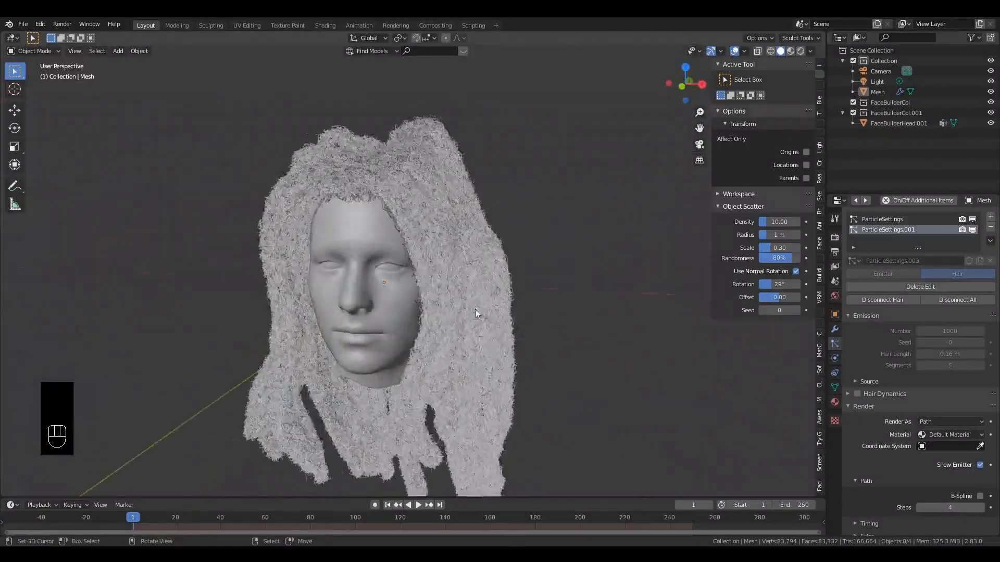
Step: Select the scalp mesh and move it with its hair about 0.49 m away from its position on the head
{"action": "left_click", "coordinate": [341, 189]}
{"action": "middle_click_drag", "start_coordinate": [341, 189], "coordinate": [402, 198]}
{"action": "key", "text": "g"}
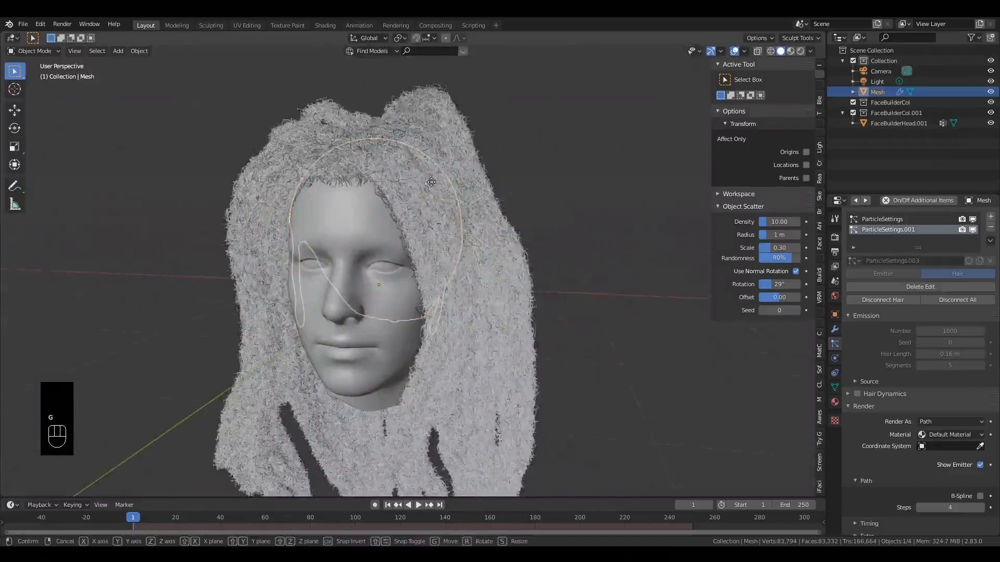
{"action": "left_click", "coordinate": [387, 223]}
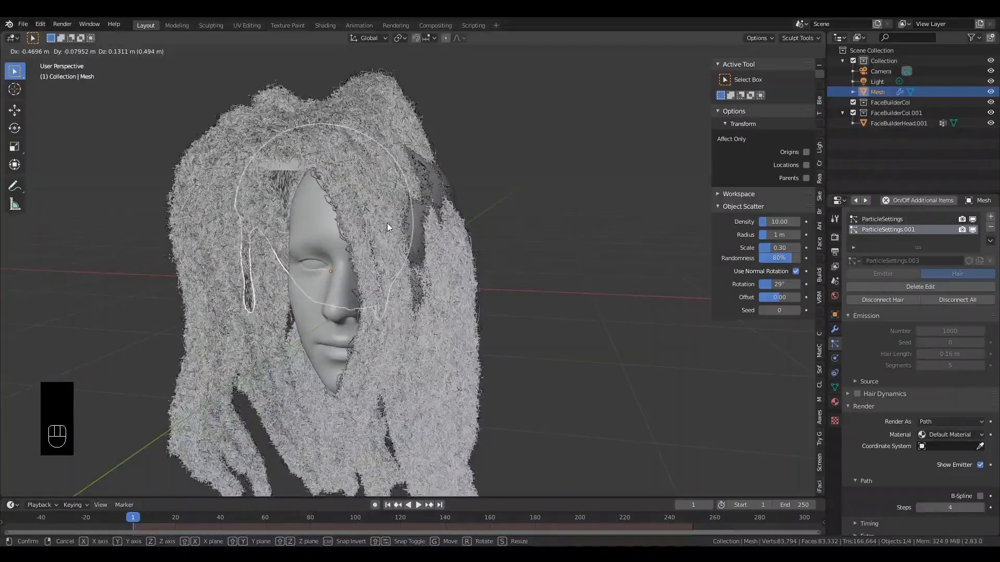
{"action": "left_click_drag", "start_coordinate": [386, 223], "coordinate": [529, 213], "text": "alt"}
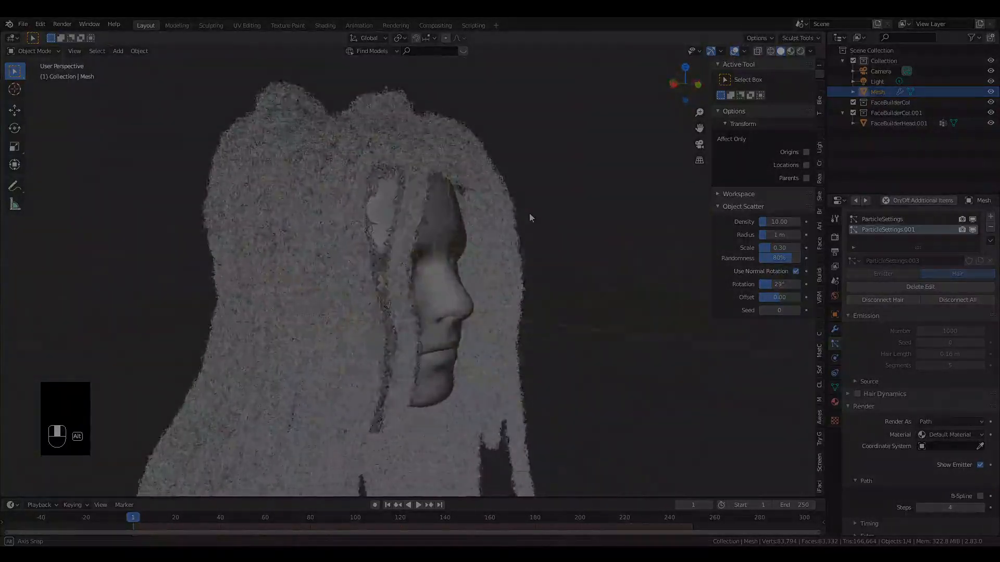